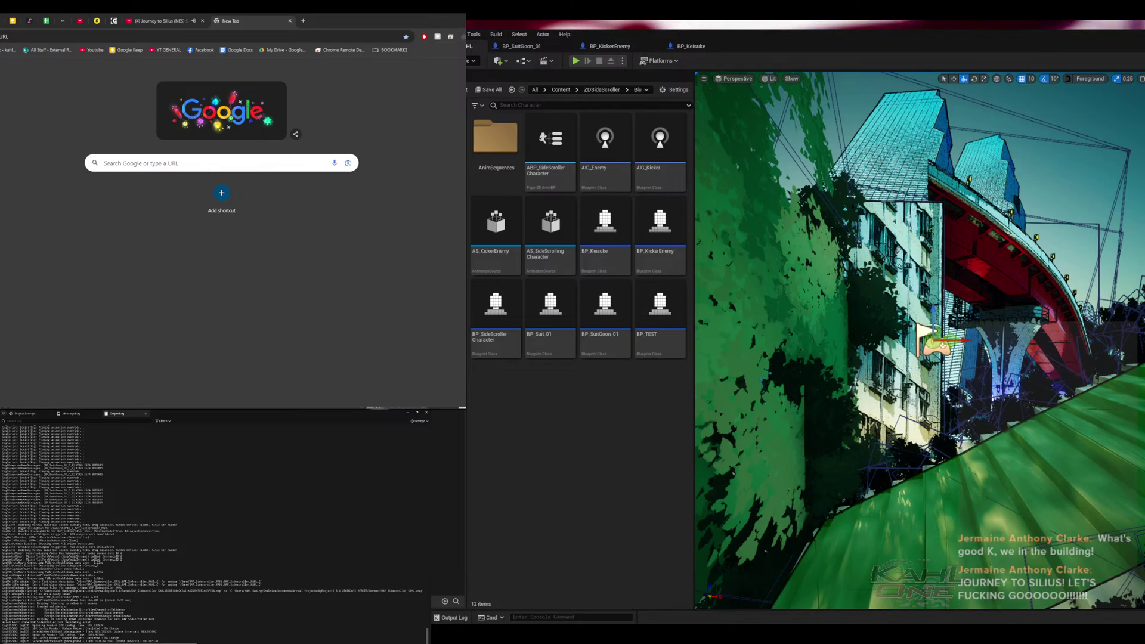
# - Check the Journey to Silius soundtrack video in the browser and return to the punch drawing in Clip Studio Paint
pyautogui.hotkey('alt', 'Tab')
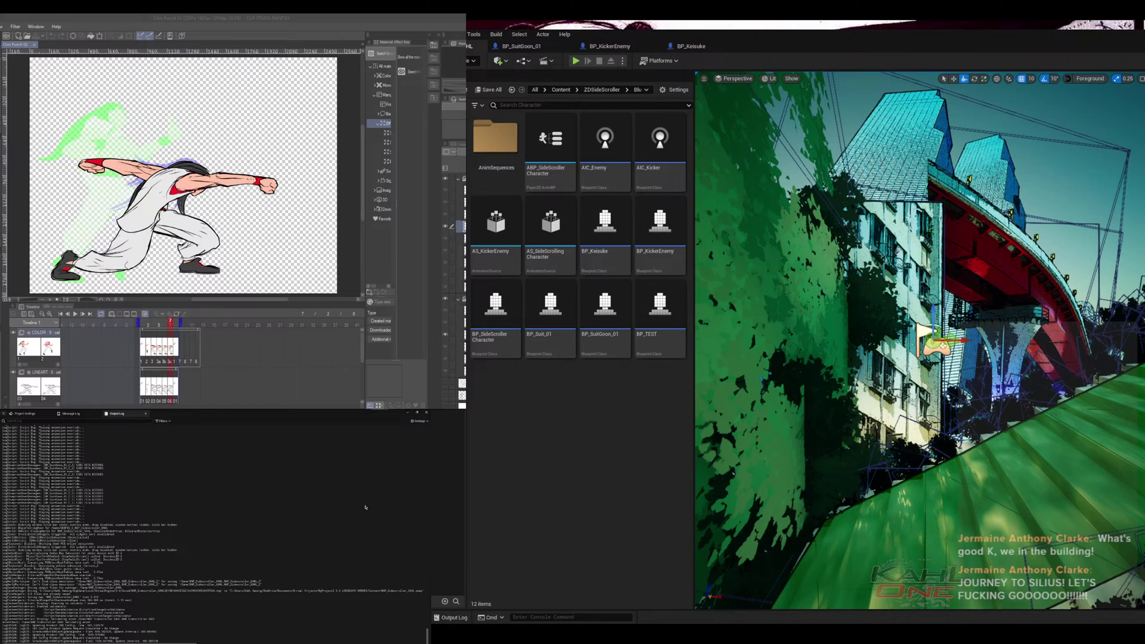
pyautogui.hotkey('alt', 'Tab')
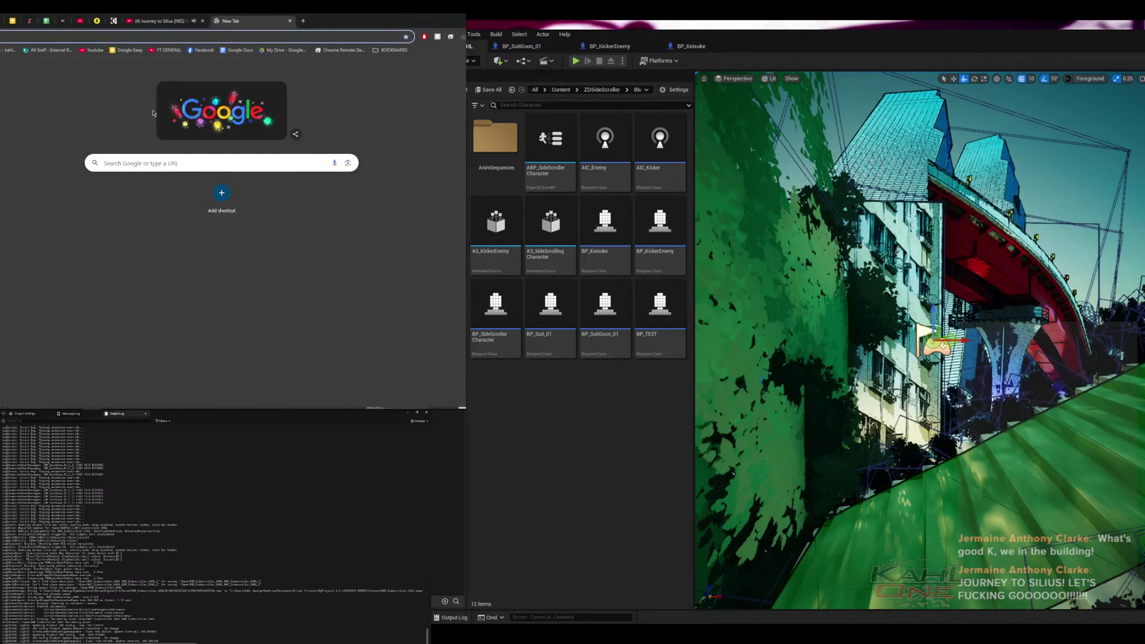
pyautogui.click(175, 25)
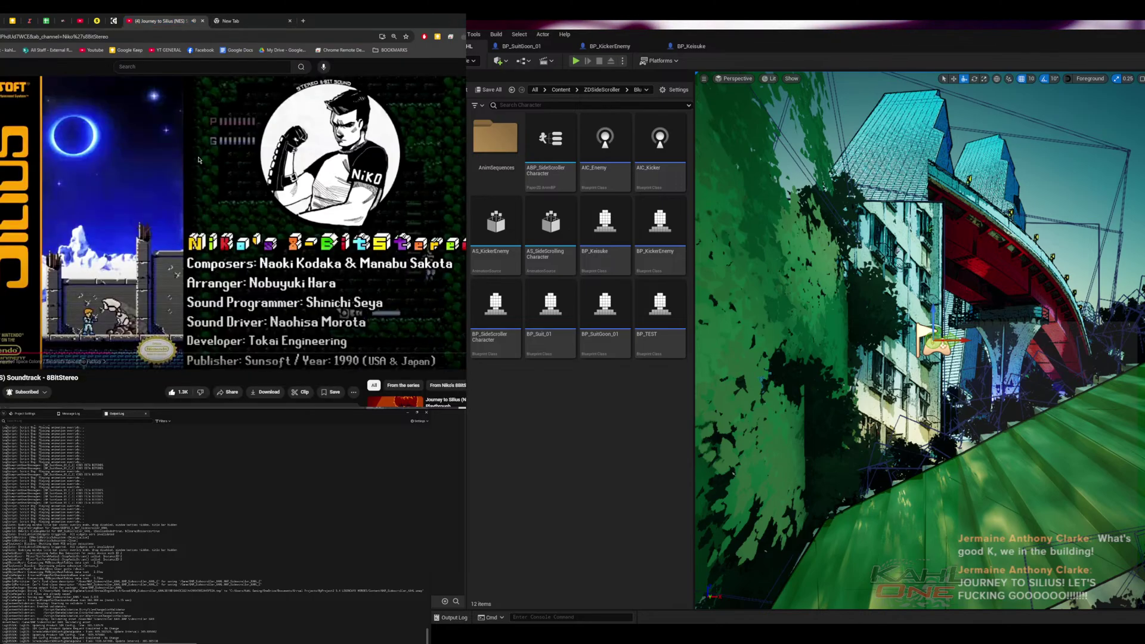
pyautogui.click(254, 25)
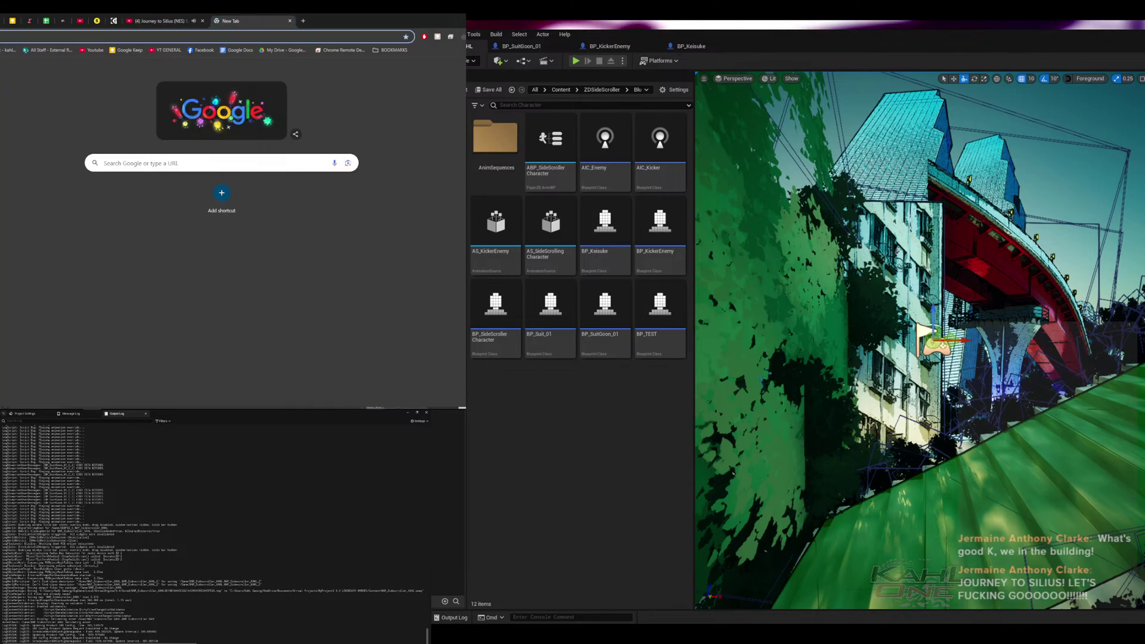
pyautogui.hotkey('alt', 'Tab')
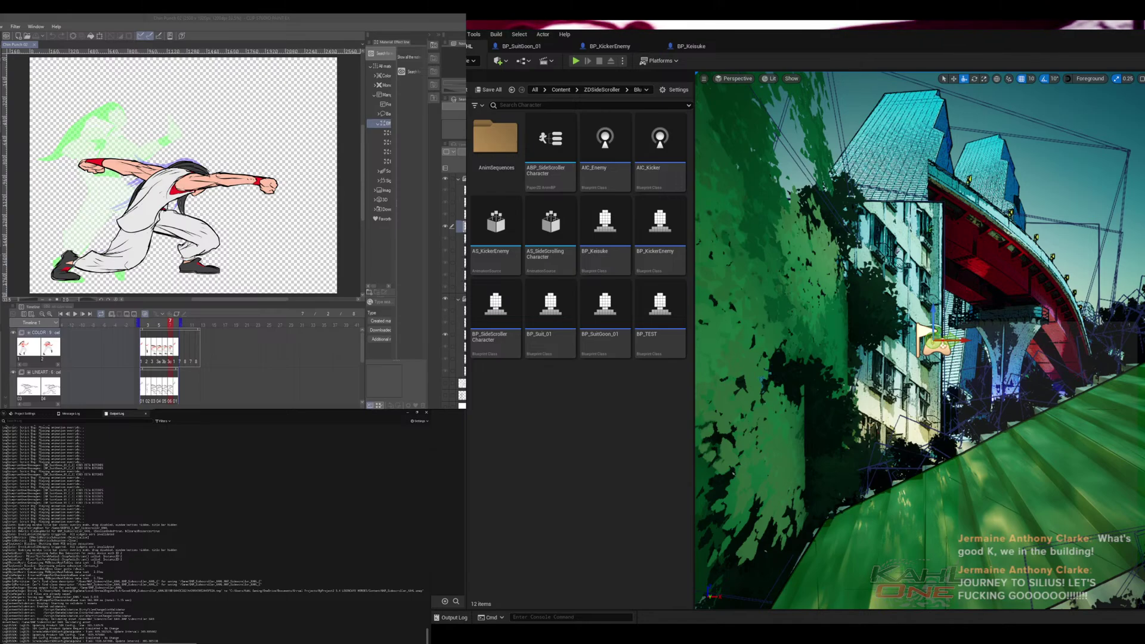
# - Switch to Unreal Editor, show the navigation mesh in a maximized viewport, and play the level with nothing selected
pyautogui.press('p')
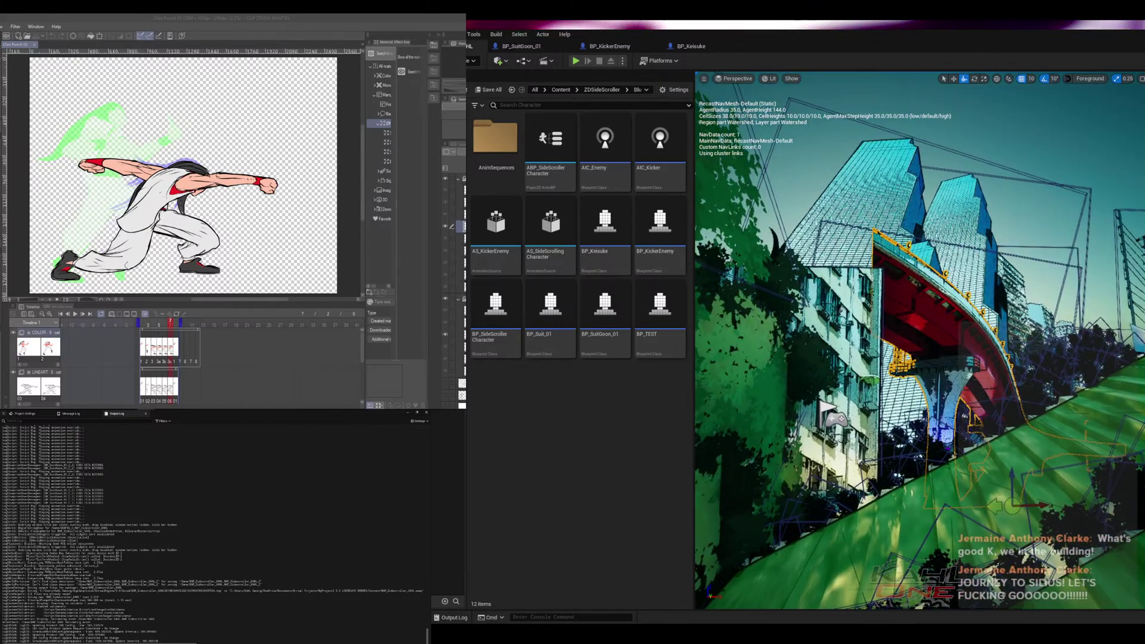
pyautogui.press('F11')
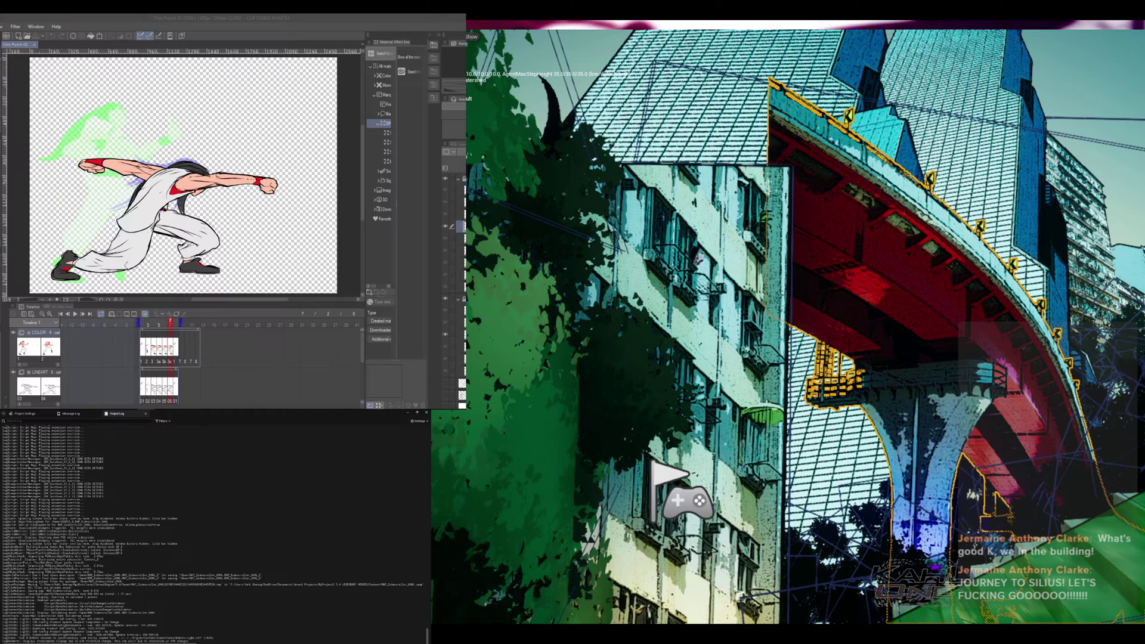
pyautogui.hotkey('alt', 'Tab')
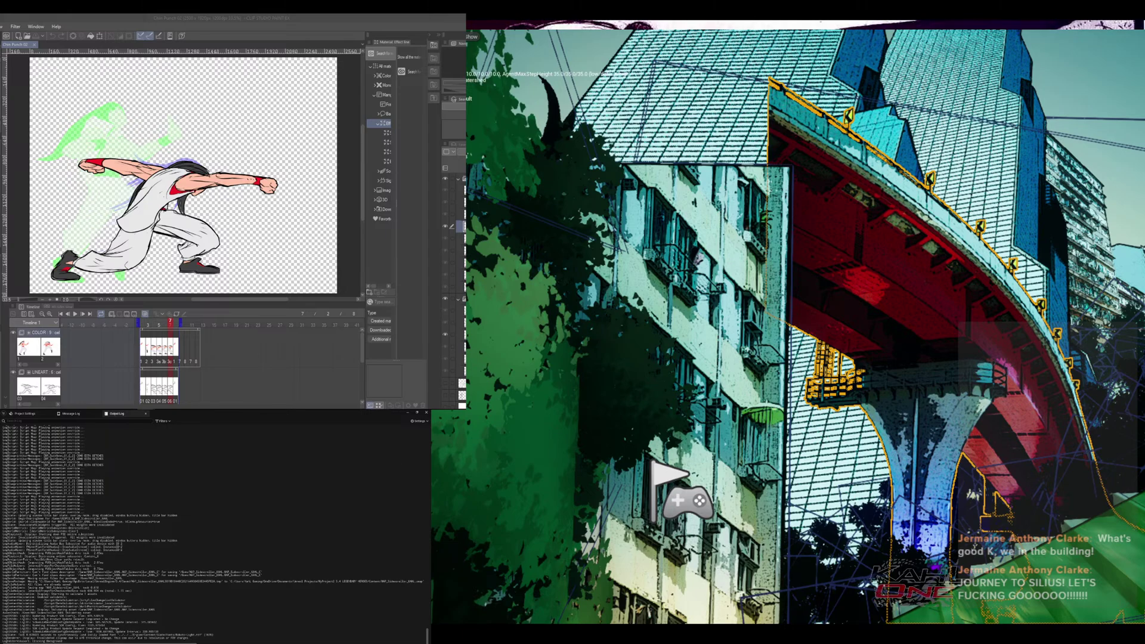
pyautogui.press('Escape')
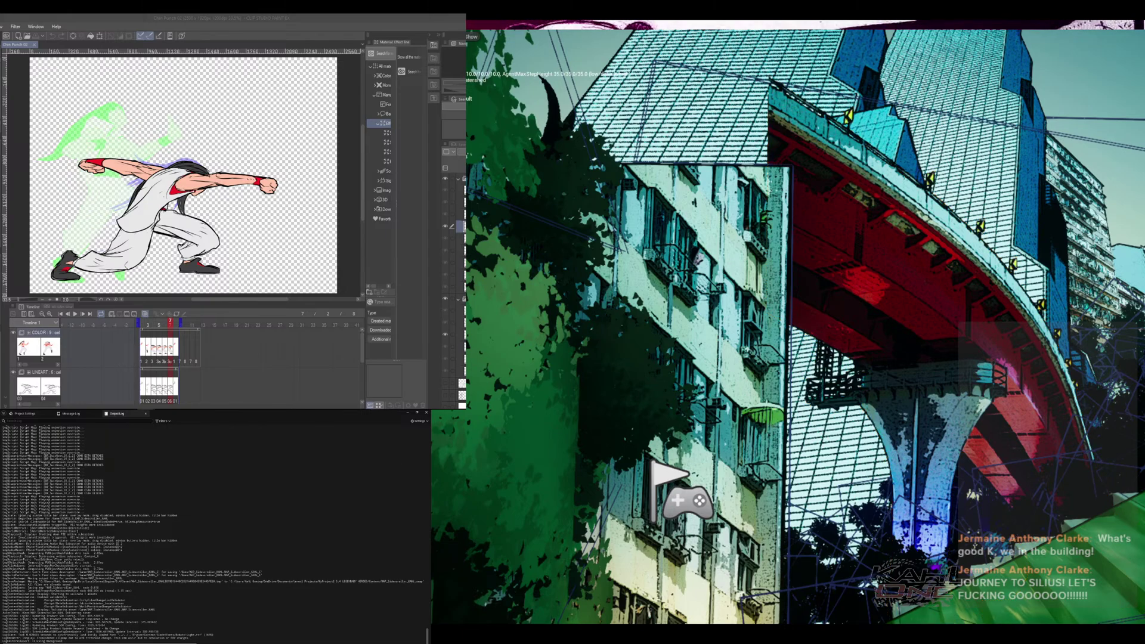
pyautogui.hotkey('alt', 'p')
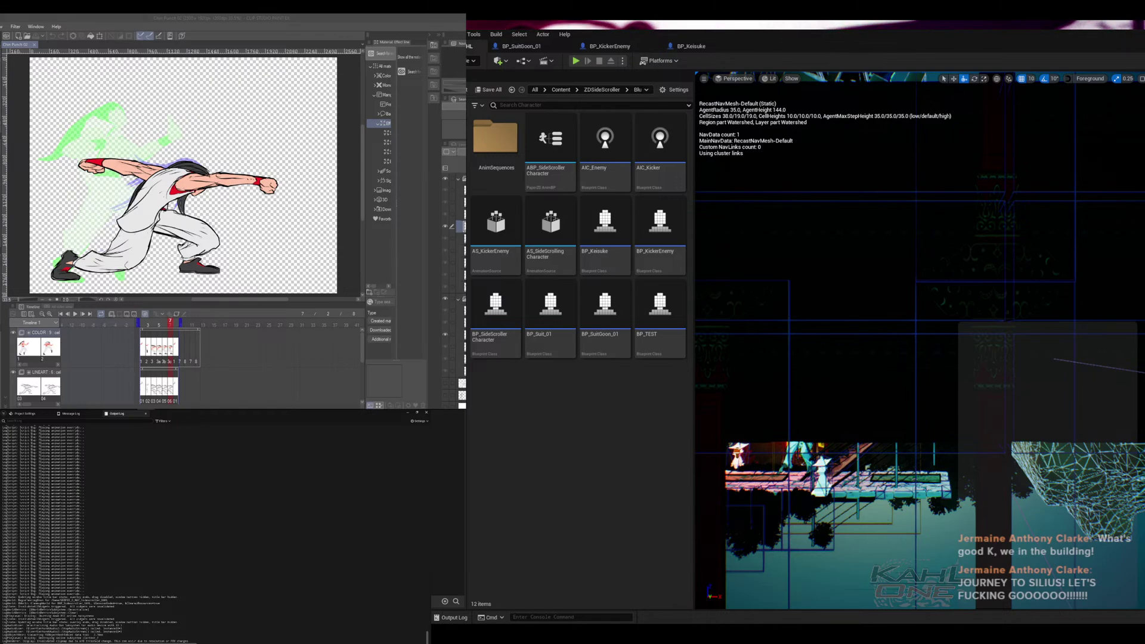
# - Examine the navigation mesh and the surroundings of the Player Start in the Unreal level
pyautogui.hotkey('alt', 'Tab')
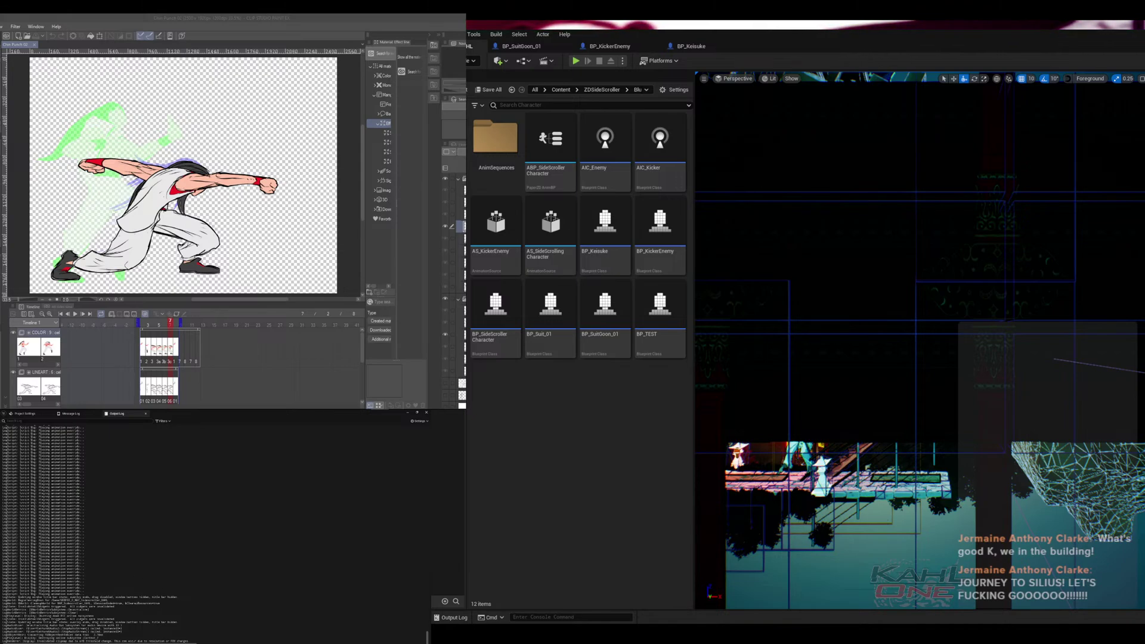
pyautogui.press('p')
pyautogui.press('d')
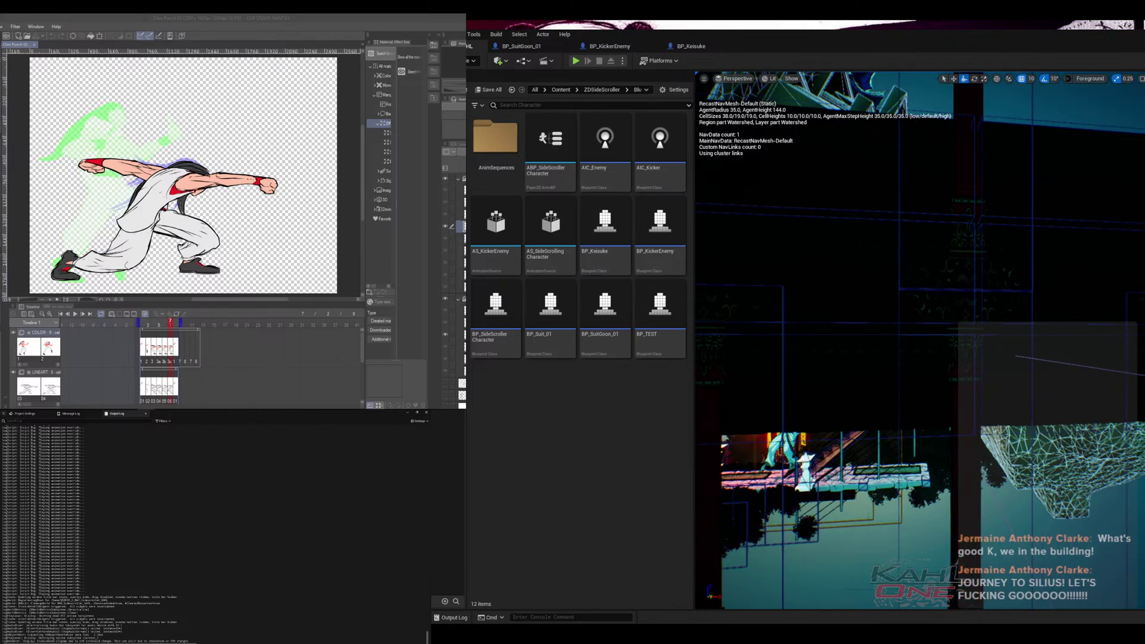
pyautogui.moveTo(919, 340); pyautogui.dragTo(903, 340)
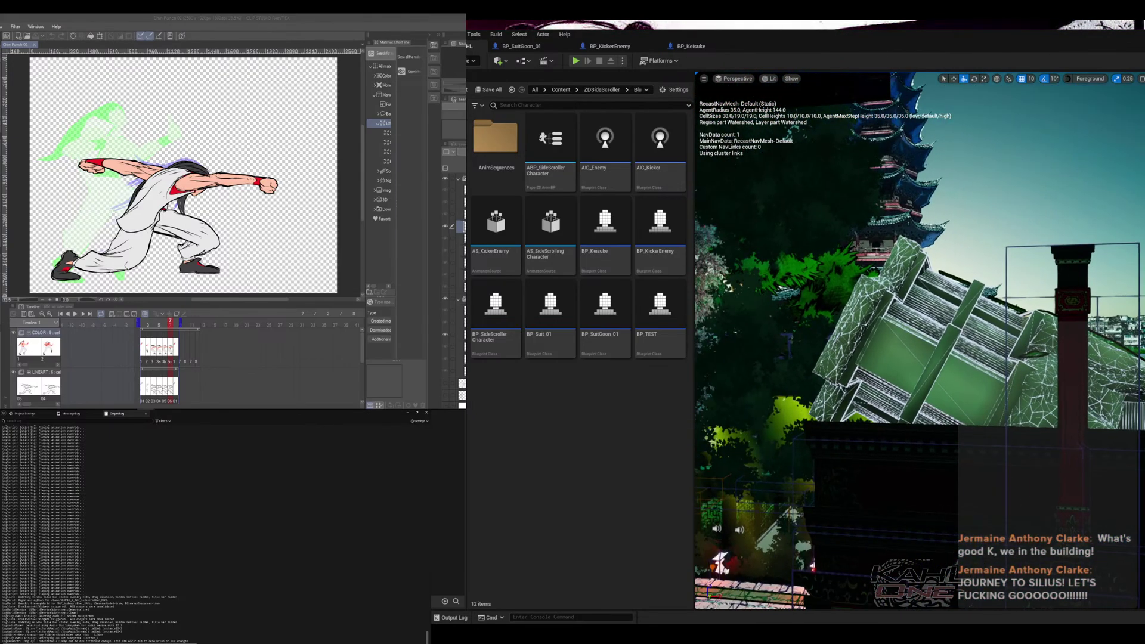
pyautogui.press('d')
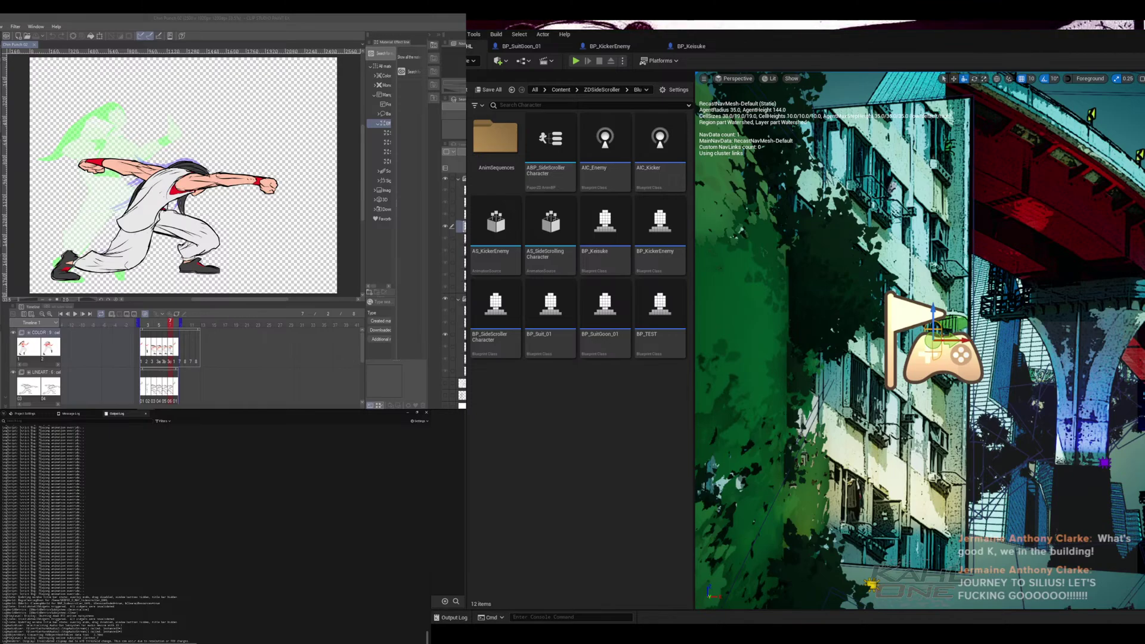
pyautogui.scroll(-10, 920, 340)
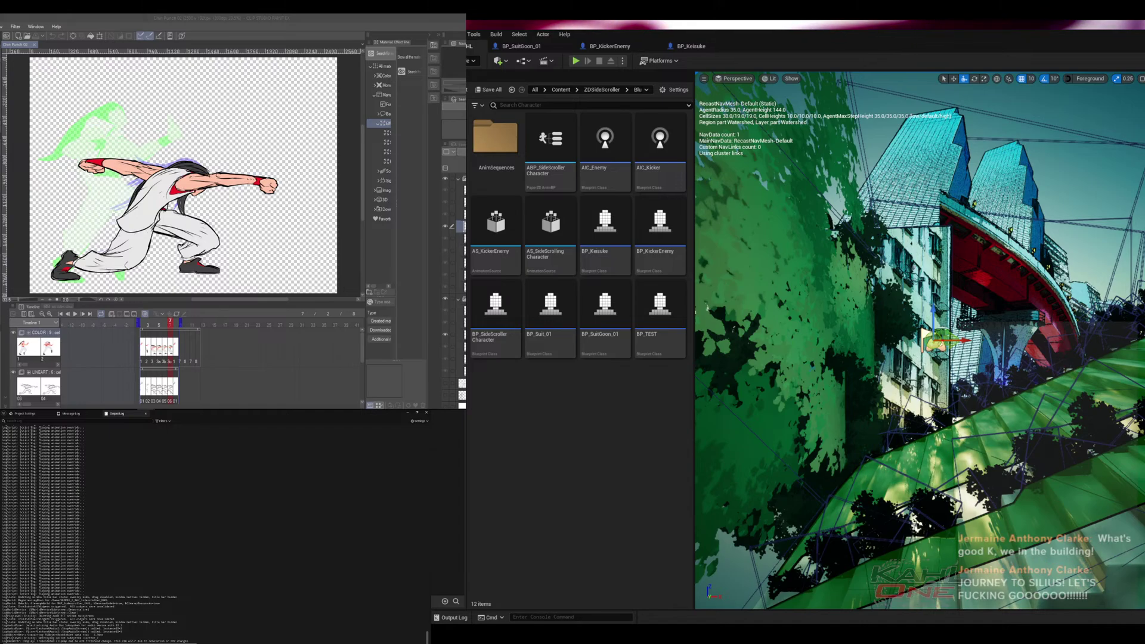
# - Switch to the browser, resume the Journey to Silius soundtrack video, and go back to the blank browser page
pyautogui.hotkey('alt', 'Tab')
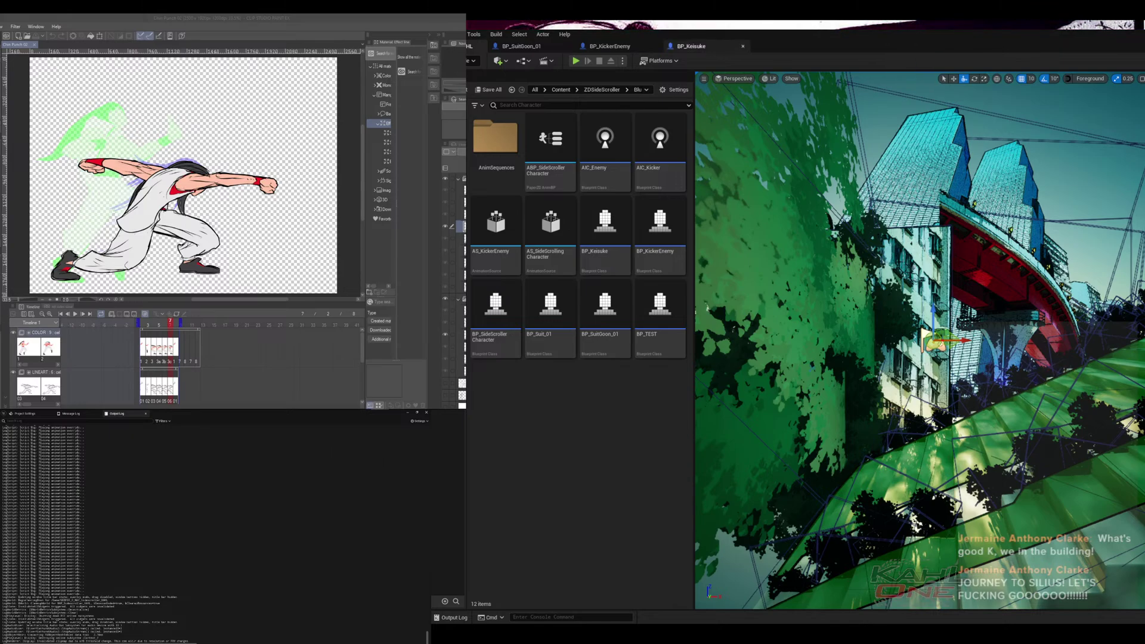
pyautogui.hotkey('alt', 'Tab')
pyautogui.hotkey('alt', 'Tab')
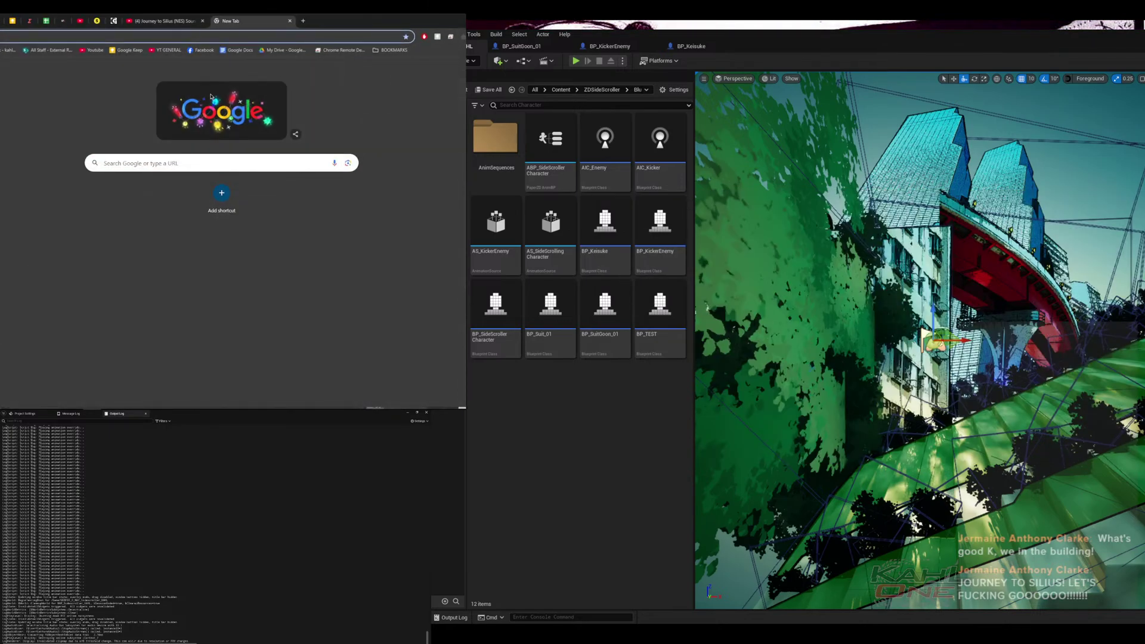
pyautogui.click(162, 21)
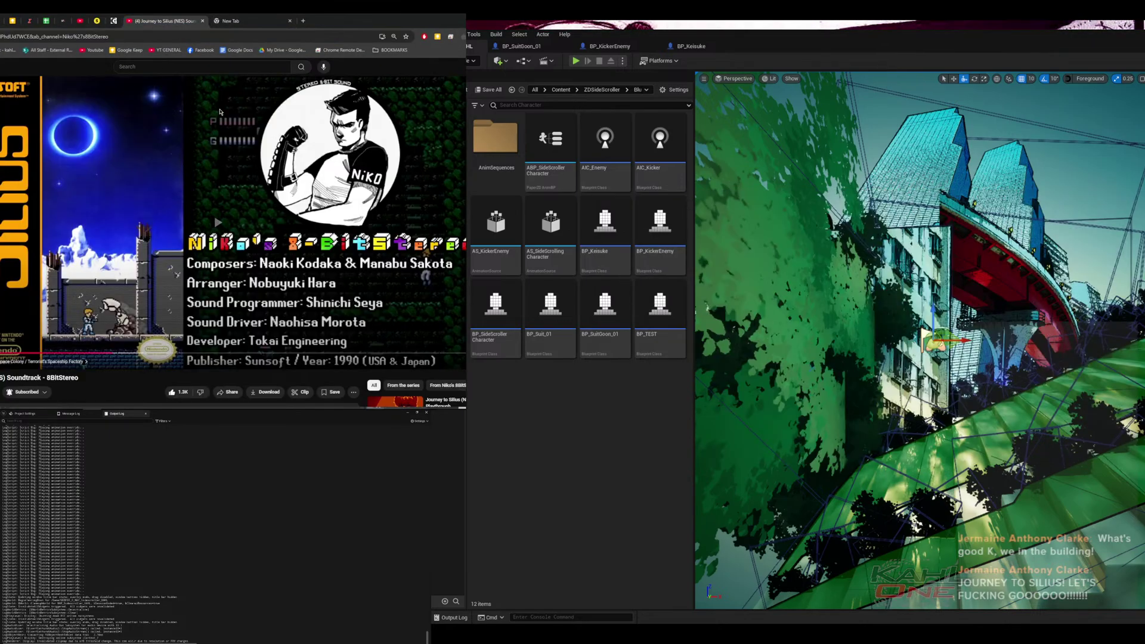
pyautogui.click(249, 22)
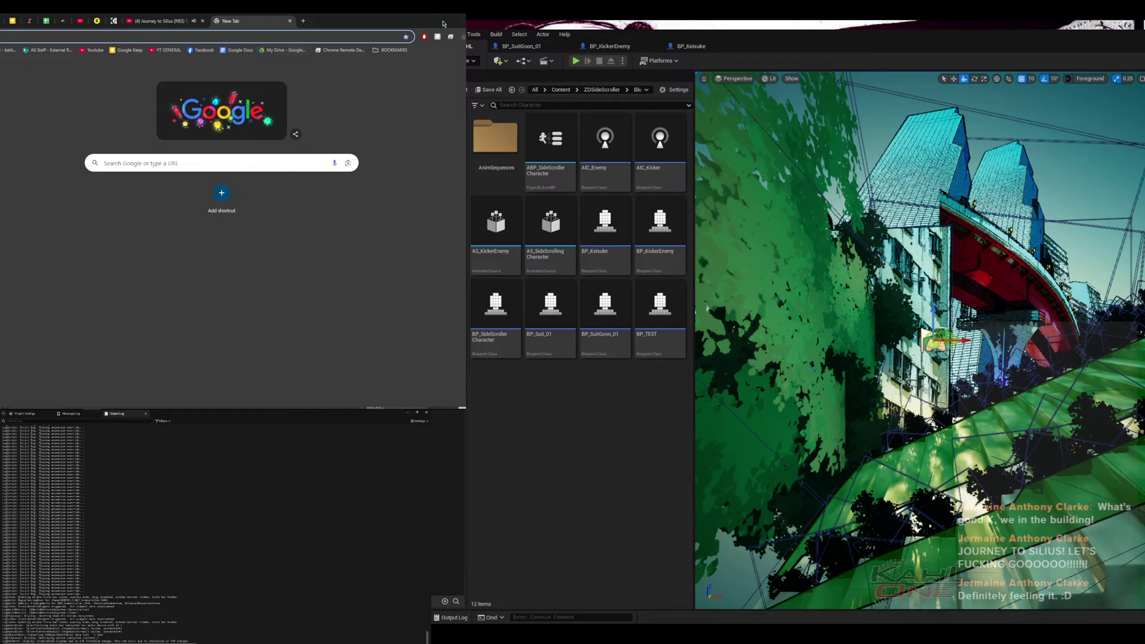
# - Switch to Clip Studio Paint and review the punch animation's poses, ending on its first frame
pyautogui.hotkey('alt', 'Tab')
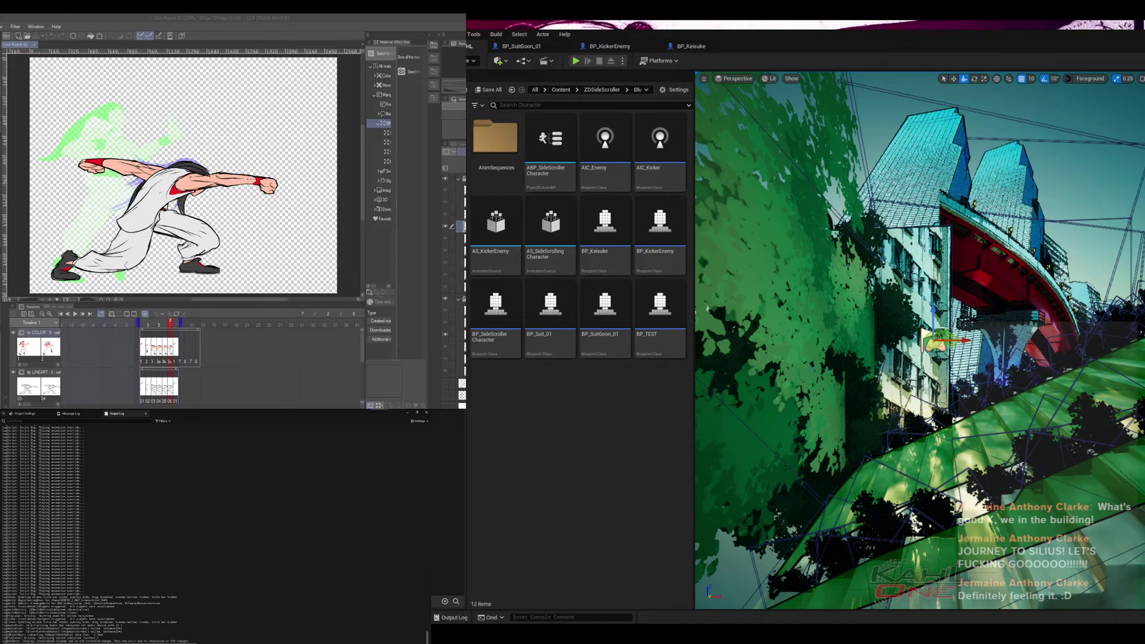
pyautogui.click(158, 322)
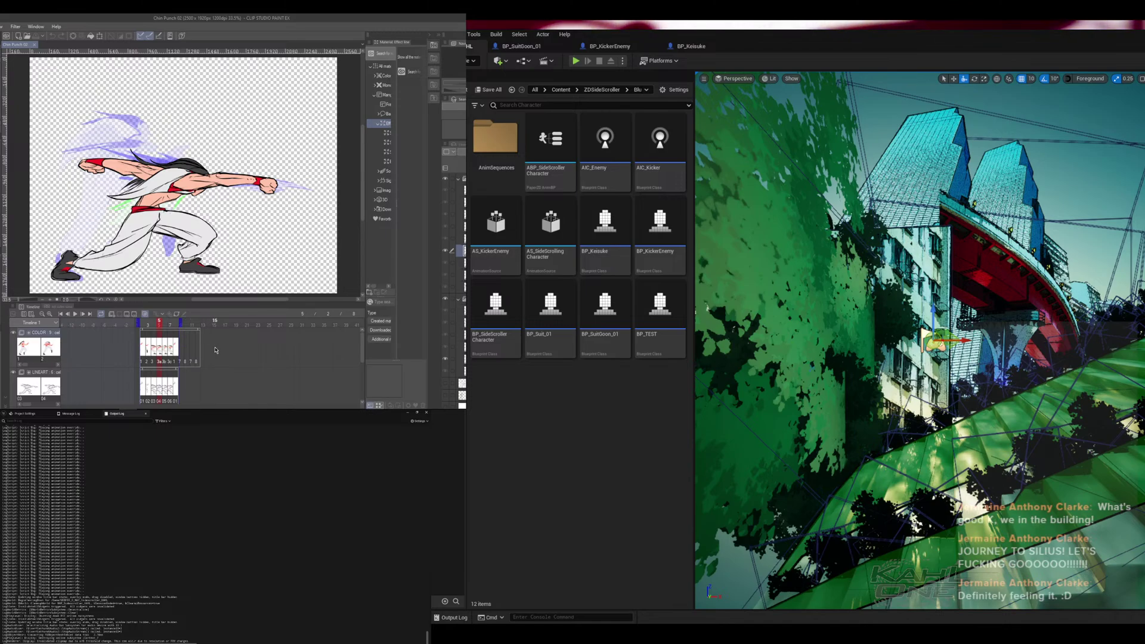
pyautogui.click(238, 377)
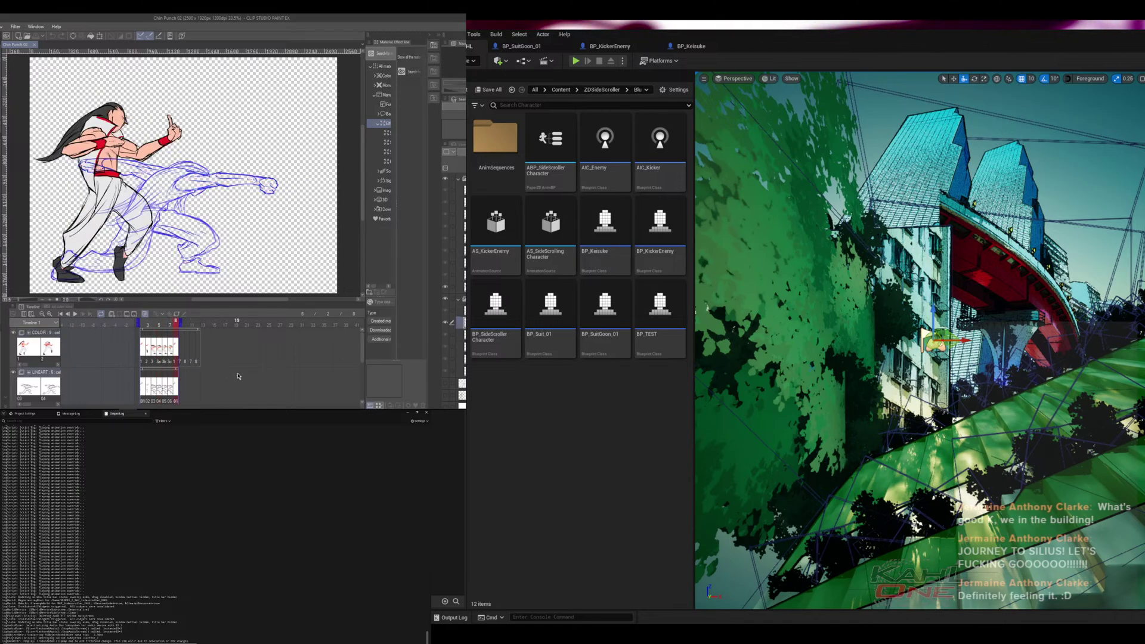
pyautogui.click(138, 326)
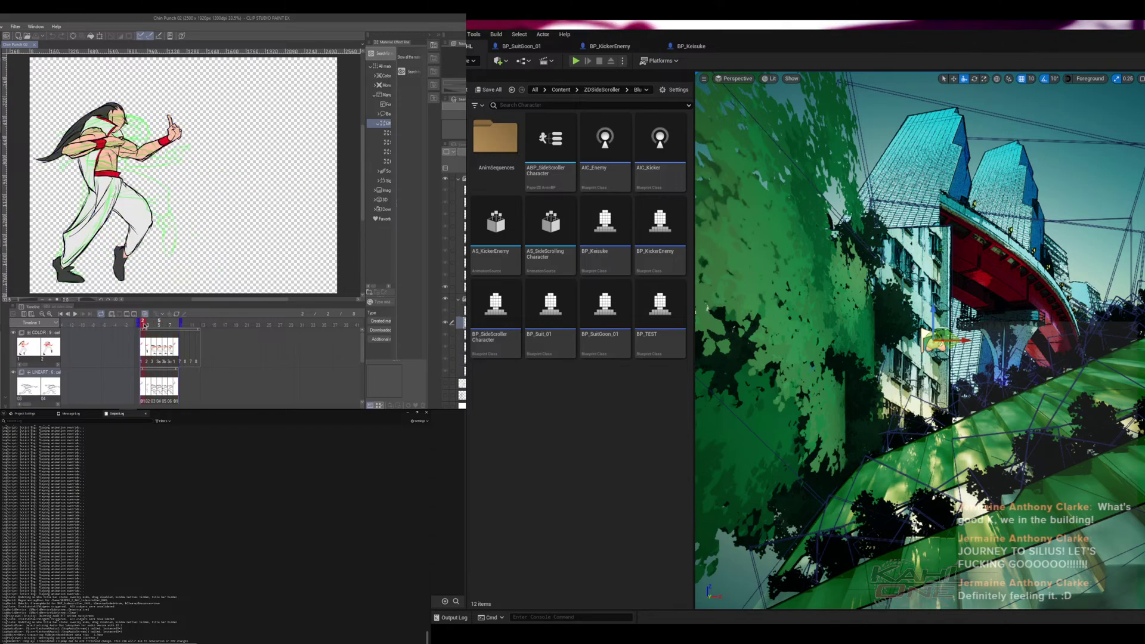
pyautogui.press('space')
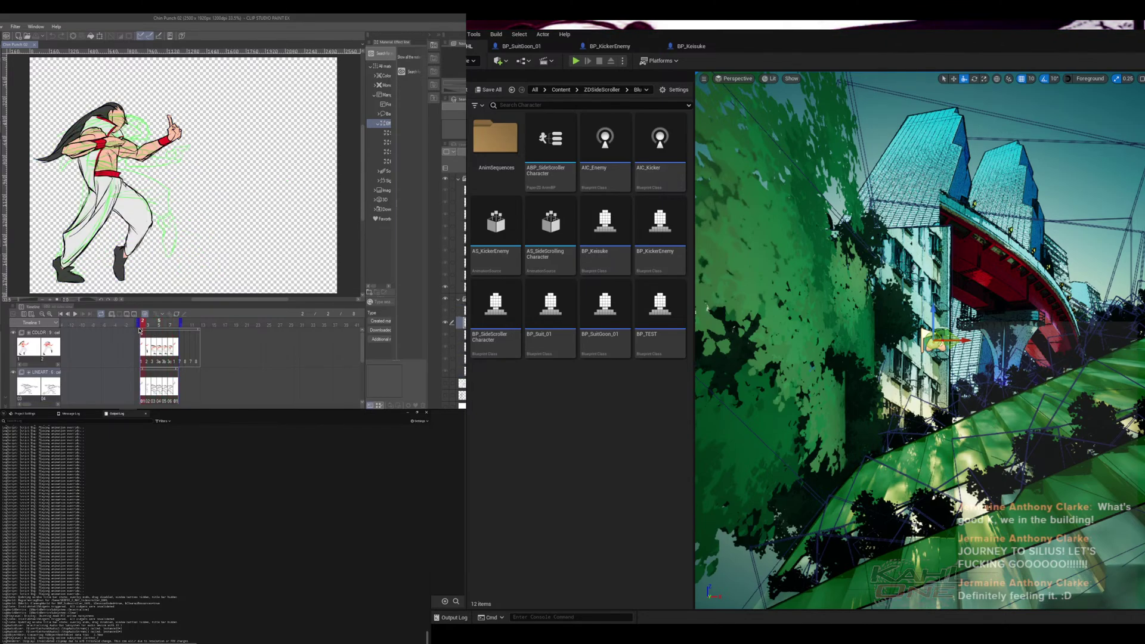
pyautogui.click(173, 328)
pyautogui.moveTo(173, 329); pyautogui.dragTo(142, 336)
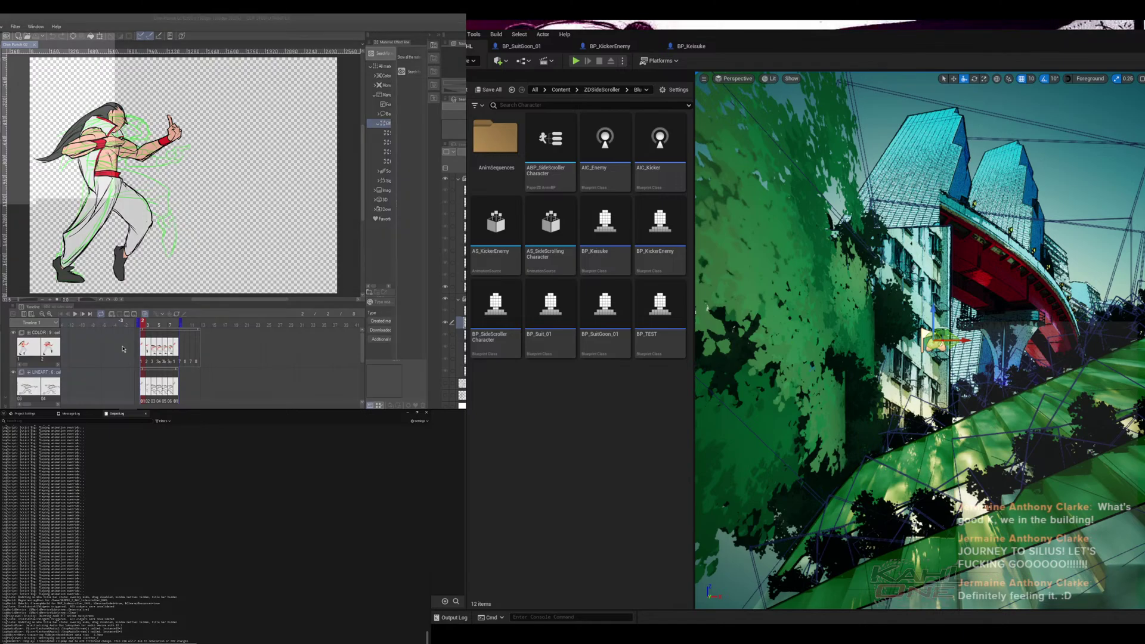
# - Open Chin Punch Sequence 01.clip from the file folder and return to the Chin Punch 02 canvas
pyautogui.hotkey('alt', 'Tab')
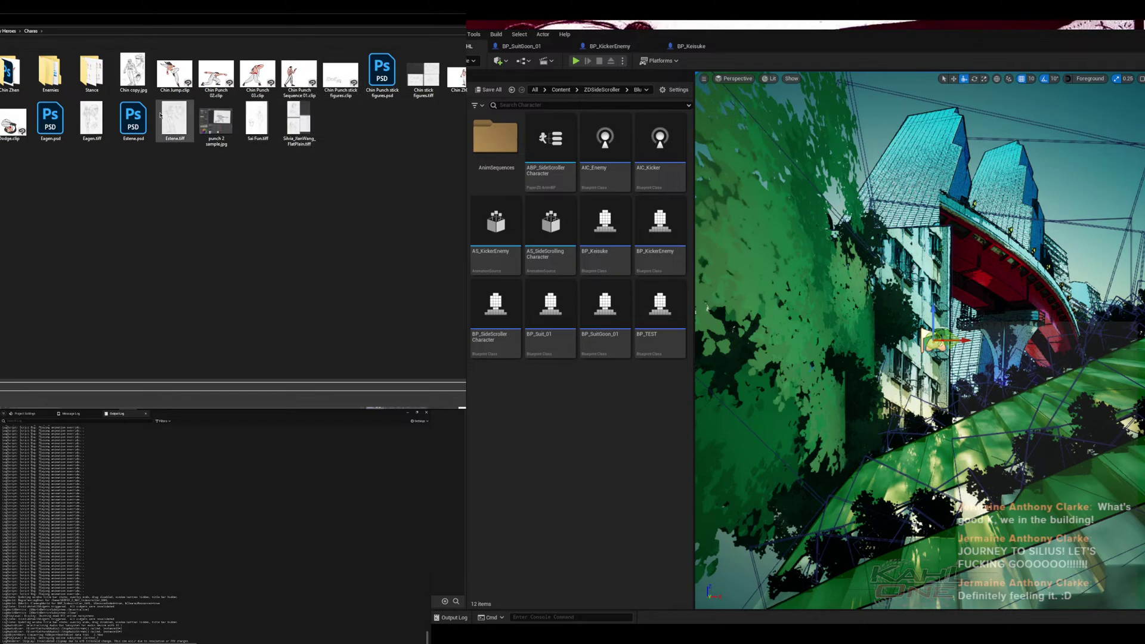
pyautogui.doubleClick(299, 74)
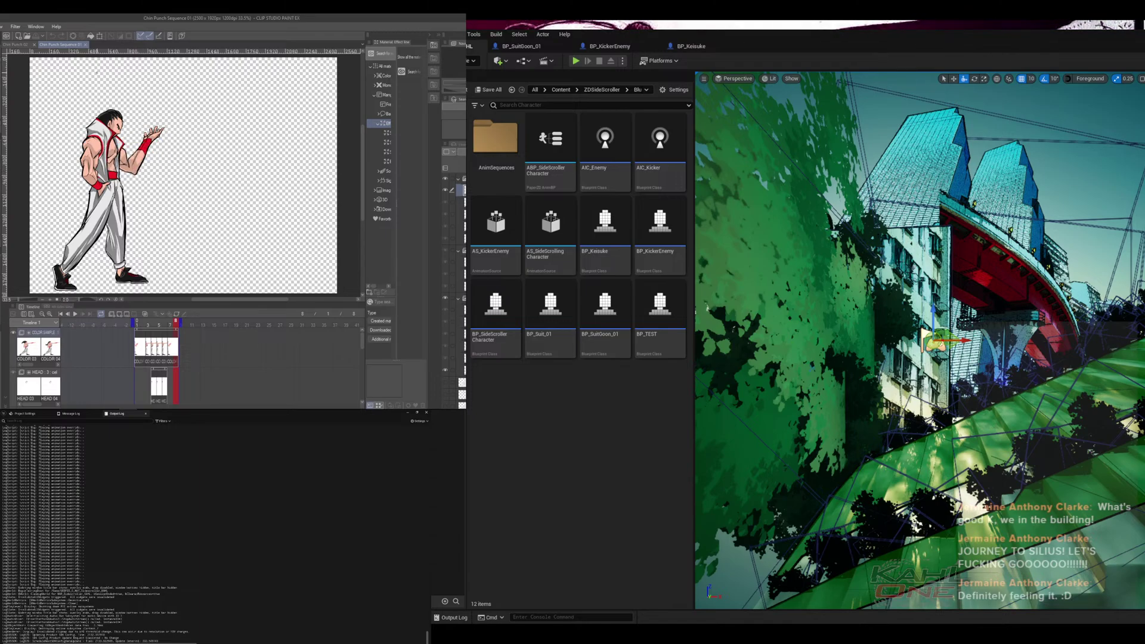
pyautogui.click(17, 44)
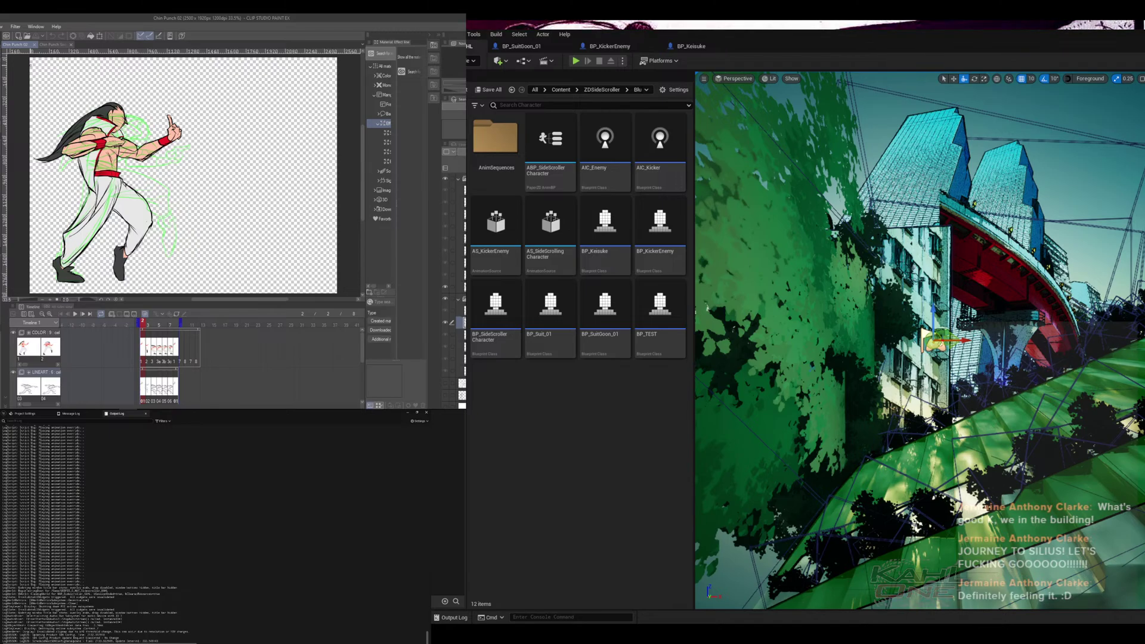
# - Turn off onion skin and inspect the first punch frame up close with the interface hidden
pyautogui.press('Tab')
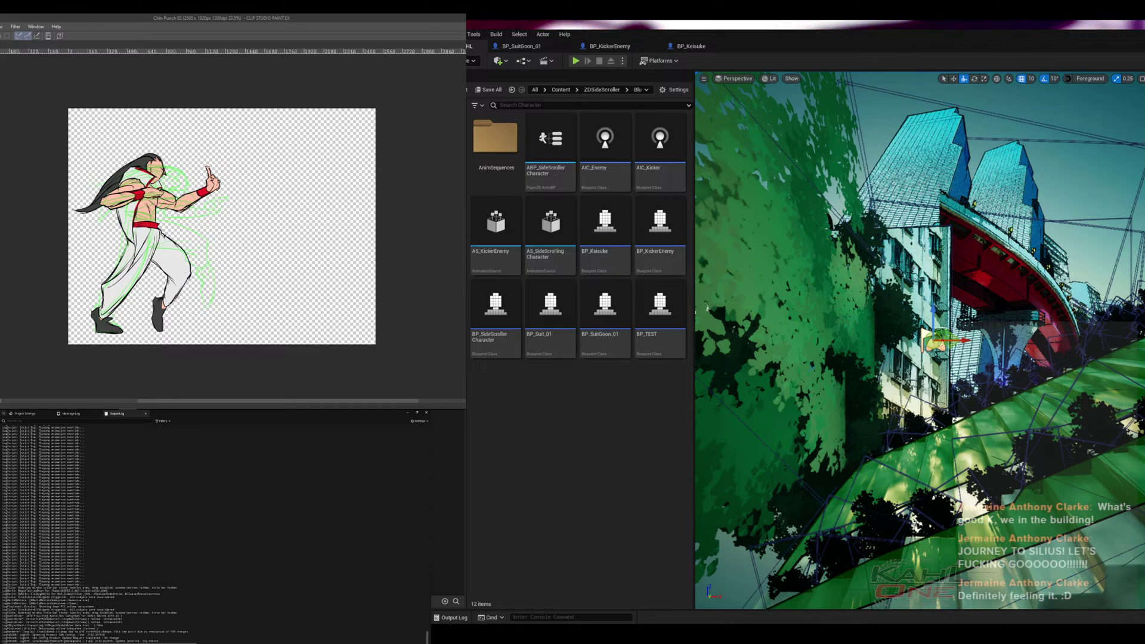
pyautogui.press('Tab')
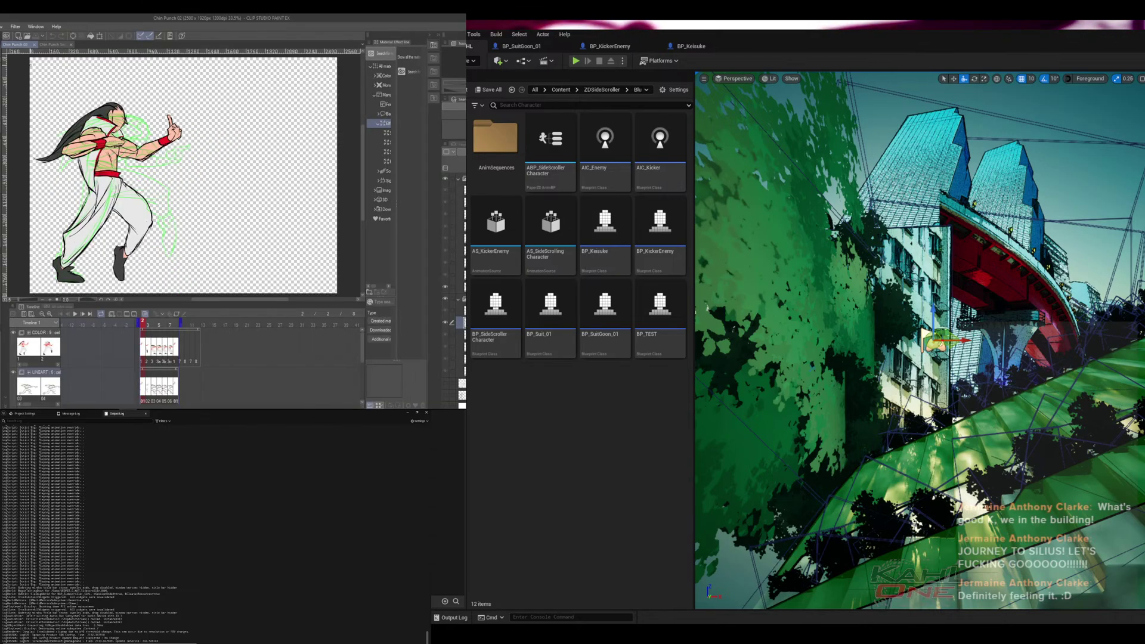
pyautogui.click(149, 312)
pyautogui.press('Tab')
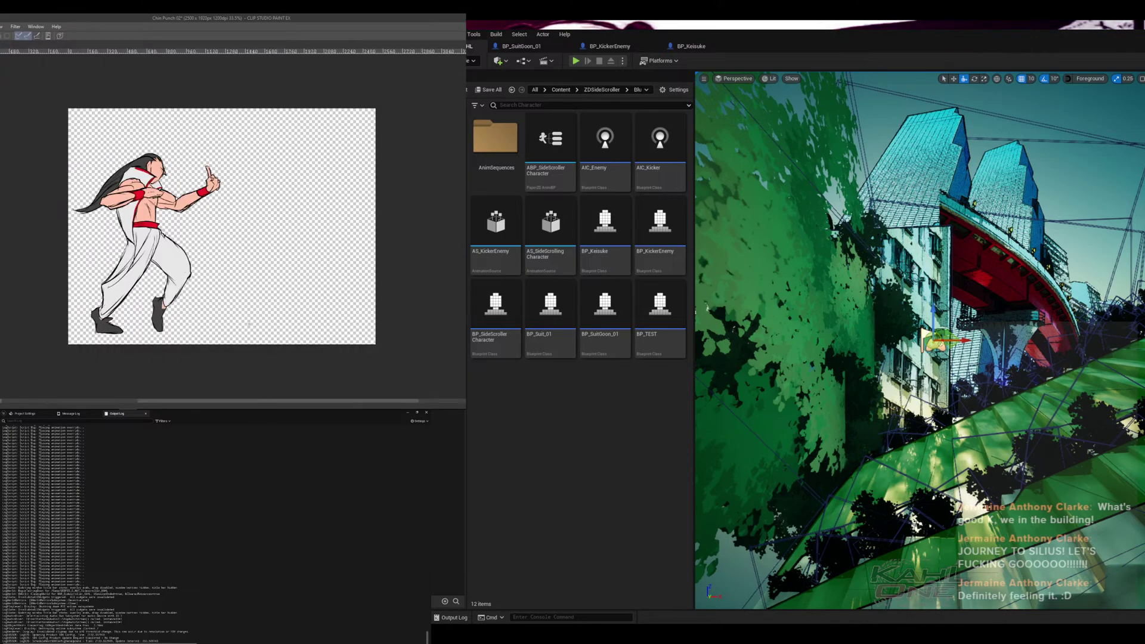
pyautogui.scroll(5, 204, 293)
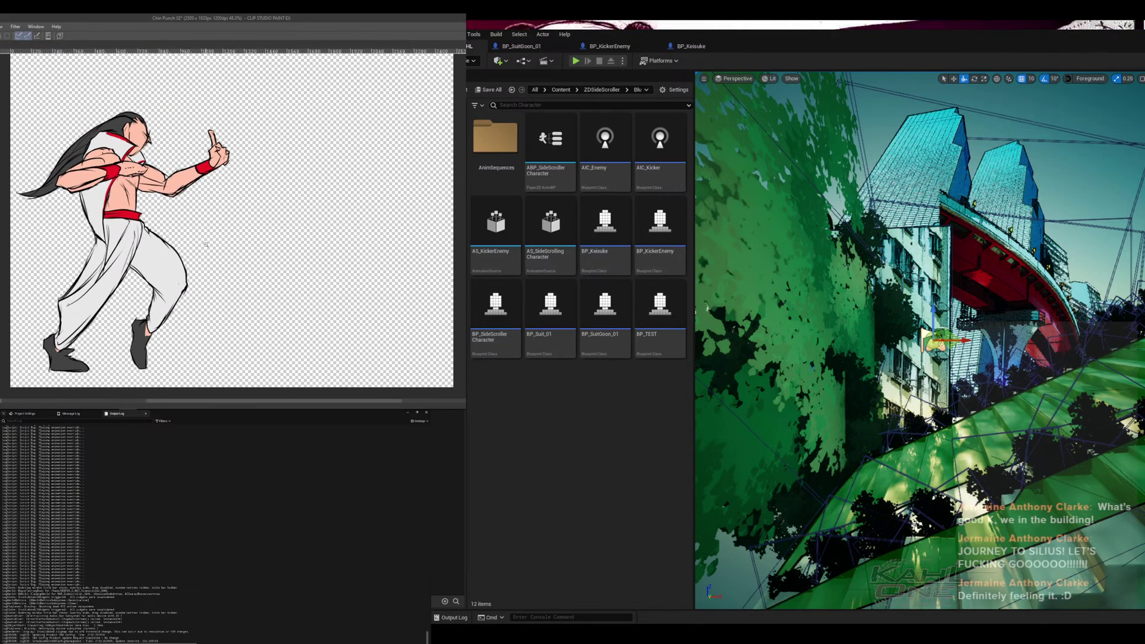
pyautogui.moveTo(206, 244); pyautogui.dragTo(325, 251)
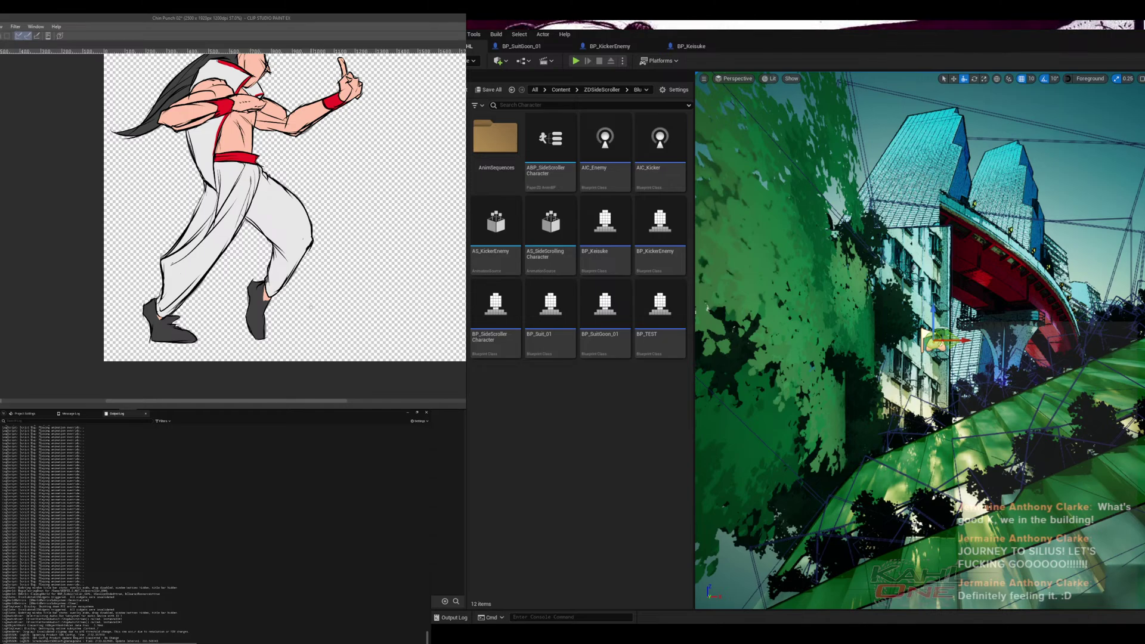
pyautogui.press('Tab')
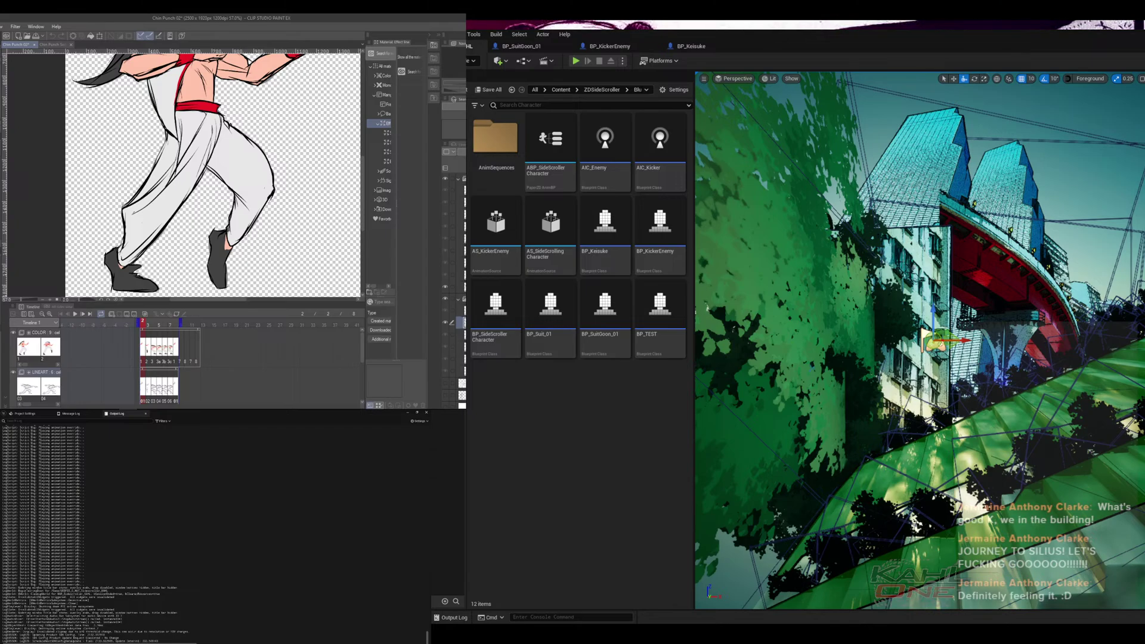
# - Select the first COLOR cel and try a gray shading stroke across the front knee of the trousers
pyautogui.click(28, 347)
pyautogui.moveTo(291, 148); pyautogui.dragTo(244, 212)
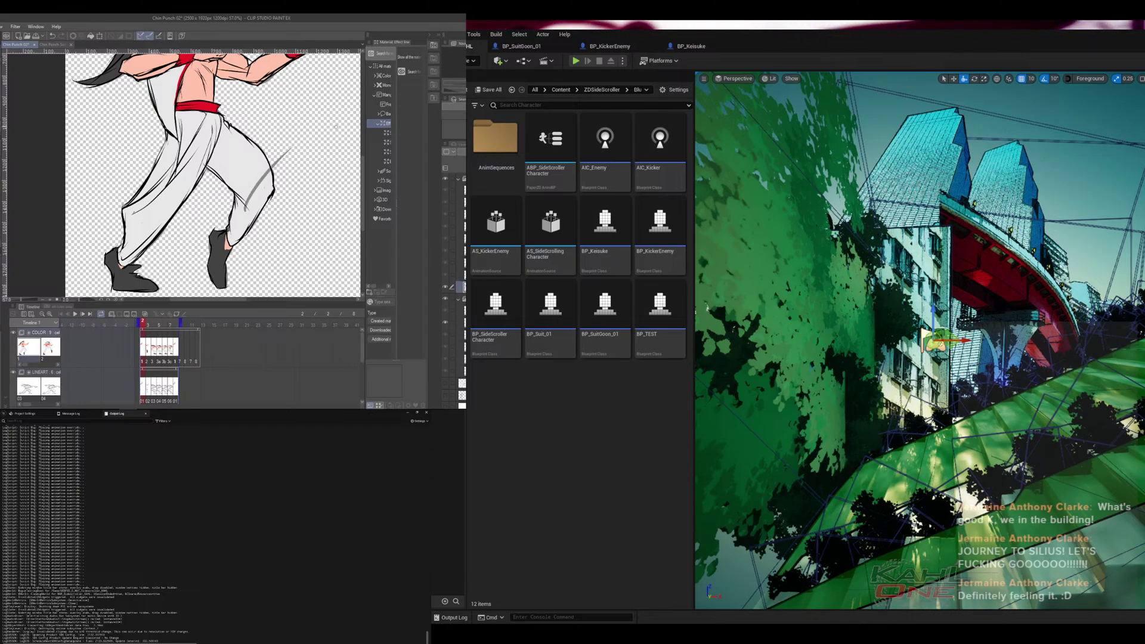
pyautogui.hotkey('ctrl', 'z')
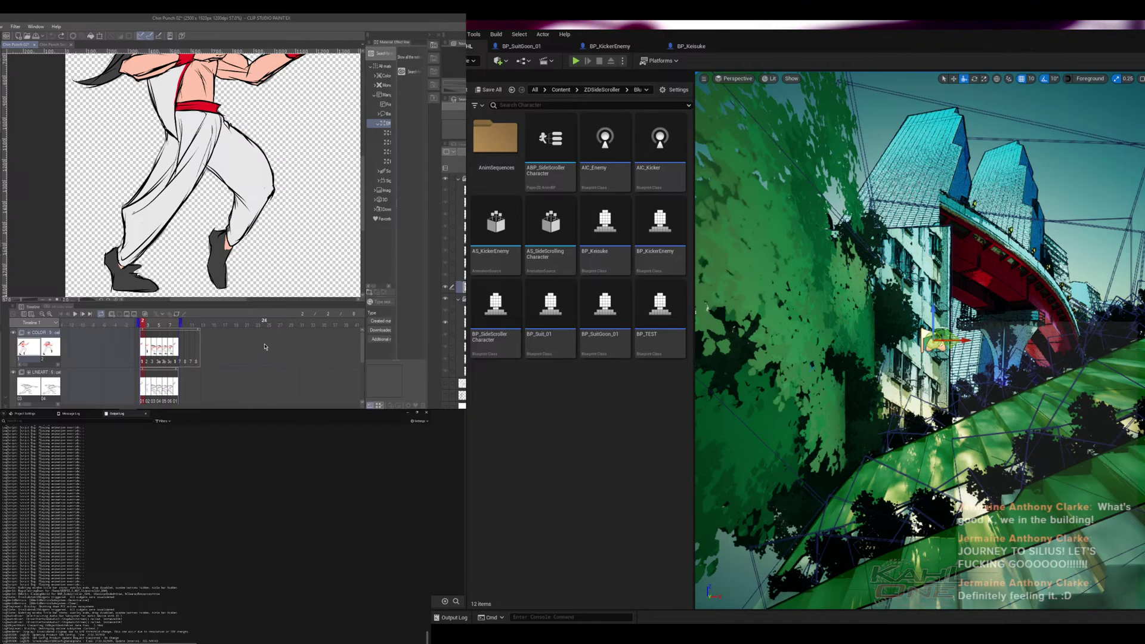
# - Paint gray fold shadows along the fighter's rear trouser leg and fill the enclosed shadow areas with gray
pyautogui.press('Tab')
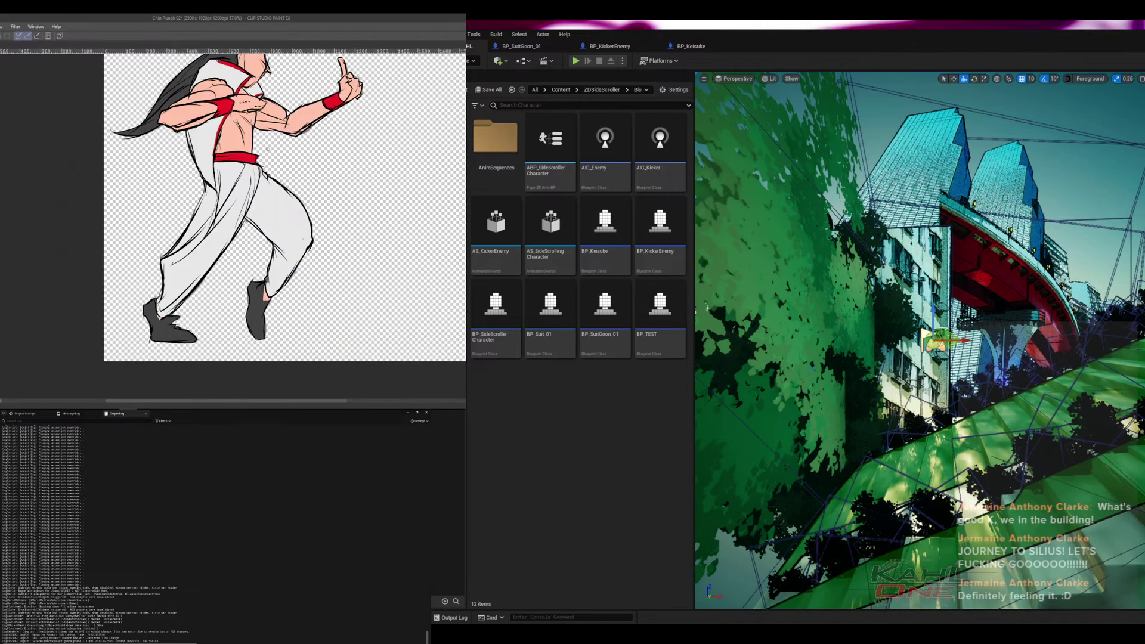
pyautogui.moveTo(266, 242); pyautogui.dragTo(304, 236)
pyautogui.moveTo(254, 136); pyautogui.dragTo(358, 275)
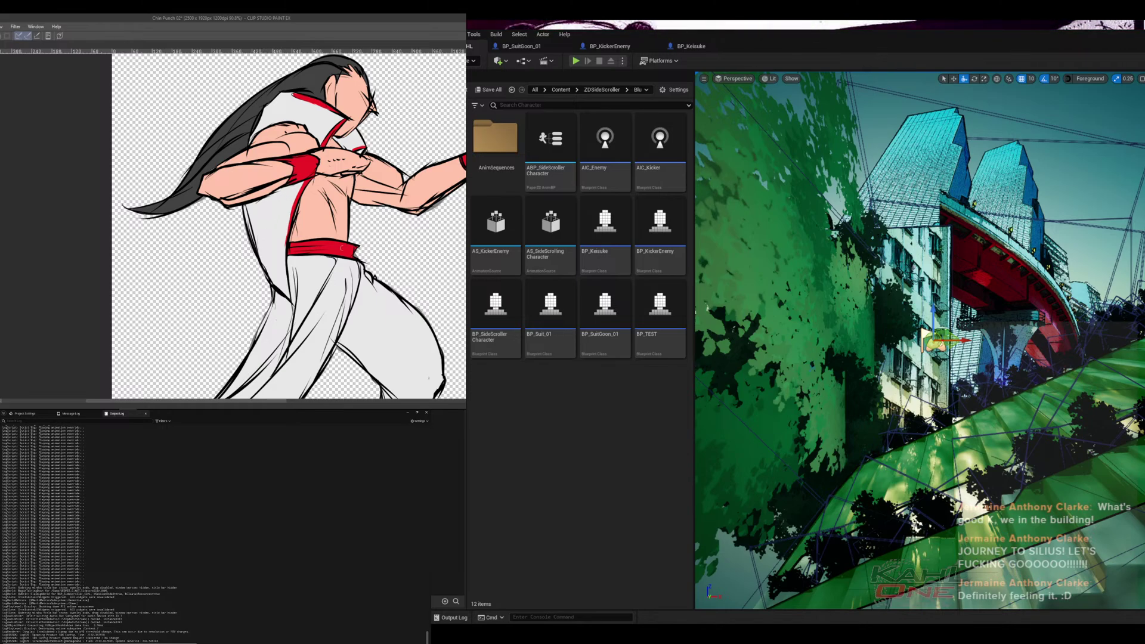
pyautogui.moveTo(309, 362); pyautogui.dragTo(315, 203)
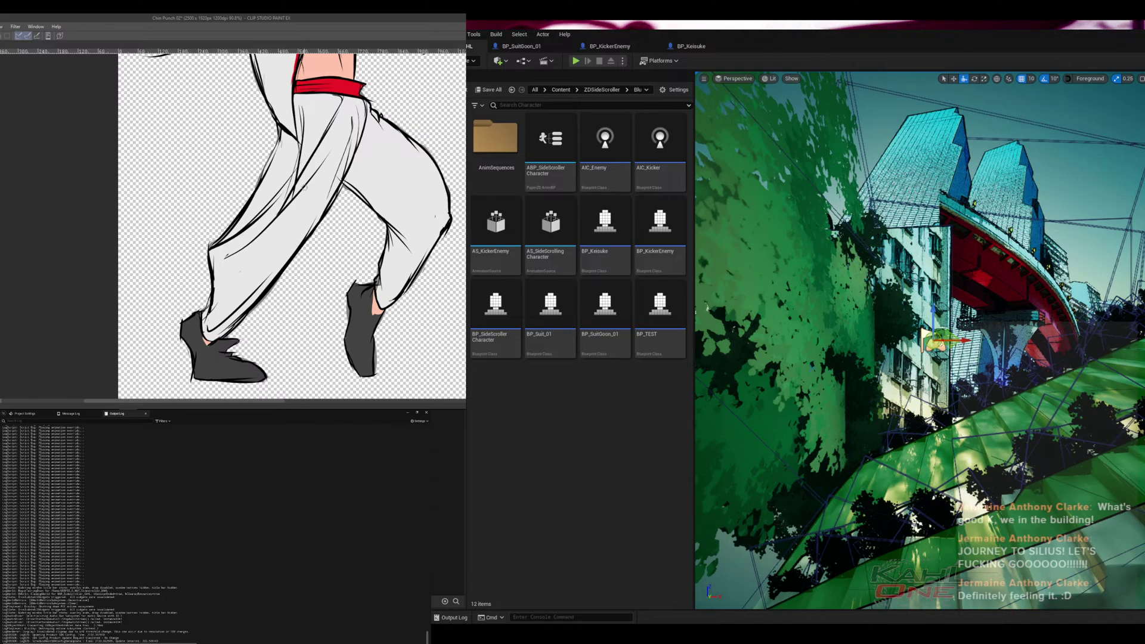
pyautogui.moveTo(309, 182); pyautogui.dragTo(234, 266)
pyautogui.moveTo(299, 221); pyautogui.dragTo(237, 276)
pyautogui.moveTo(306, 210); pyautogui.dragTo(243, 273)
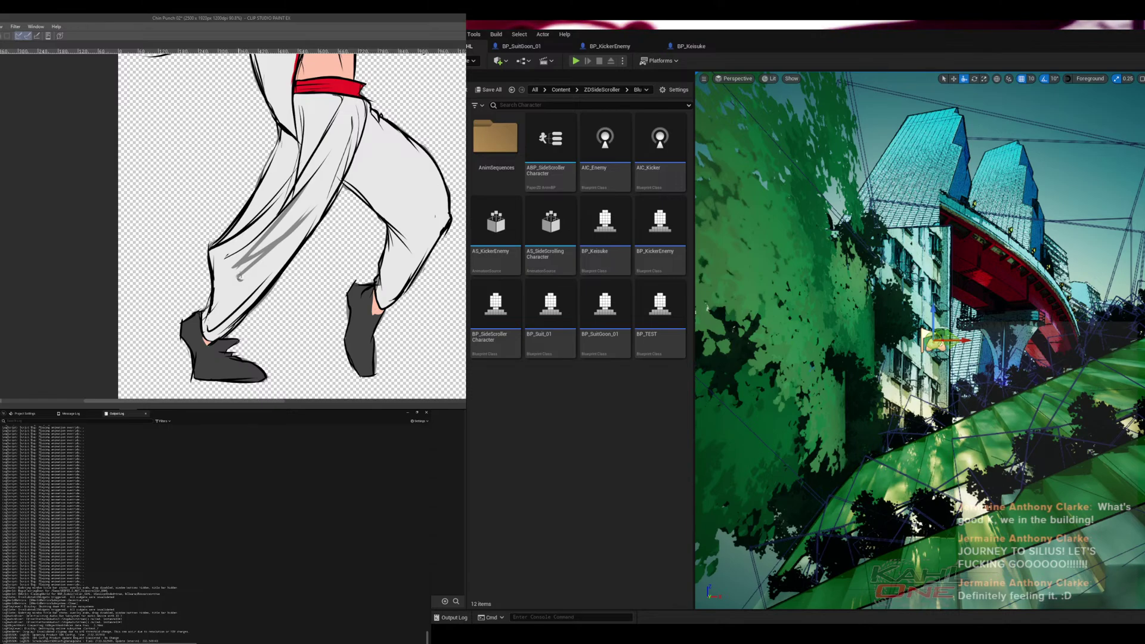
pyautogui.moveTo(272, 258); pyautogui.dragTo(236, 281)
pyautogui.moveTo(295, 242)
pyautogui.mouseDown()
pyautogui.moveTo(240, 278)
pyautogui.moveTo(262, 279)
pyautogui.mouseUp()
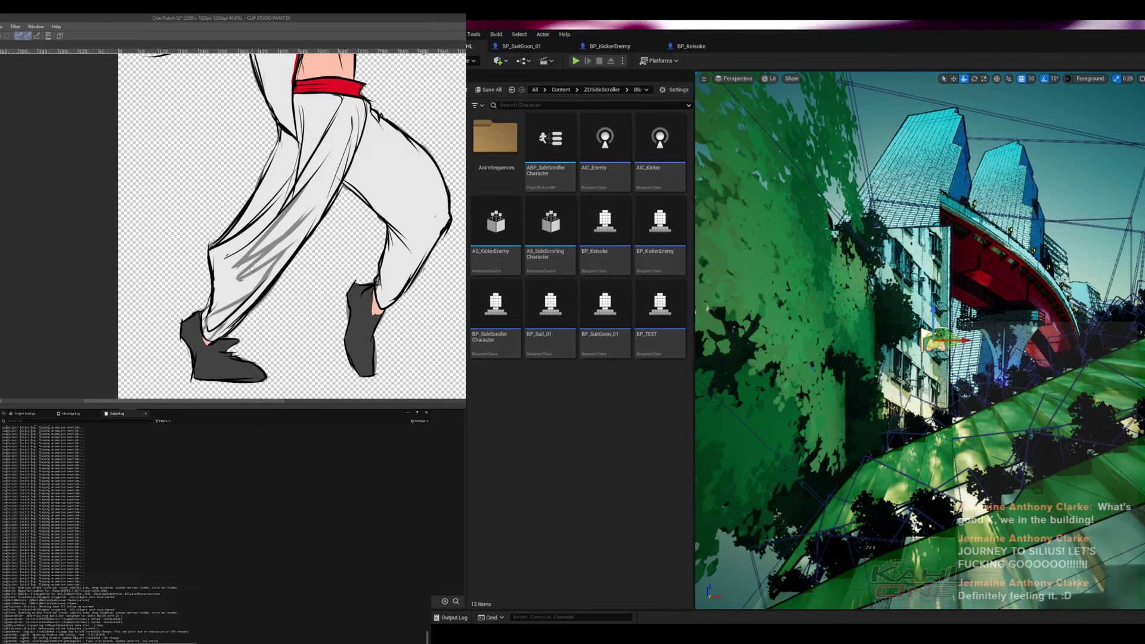
pyautogui.click(246, 299)
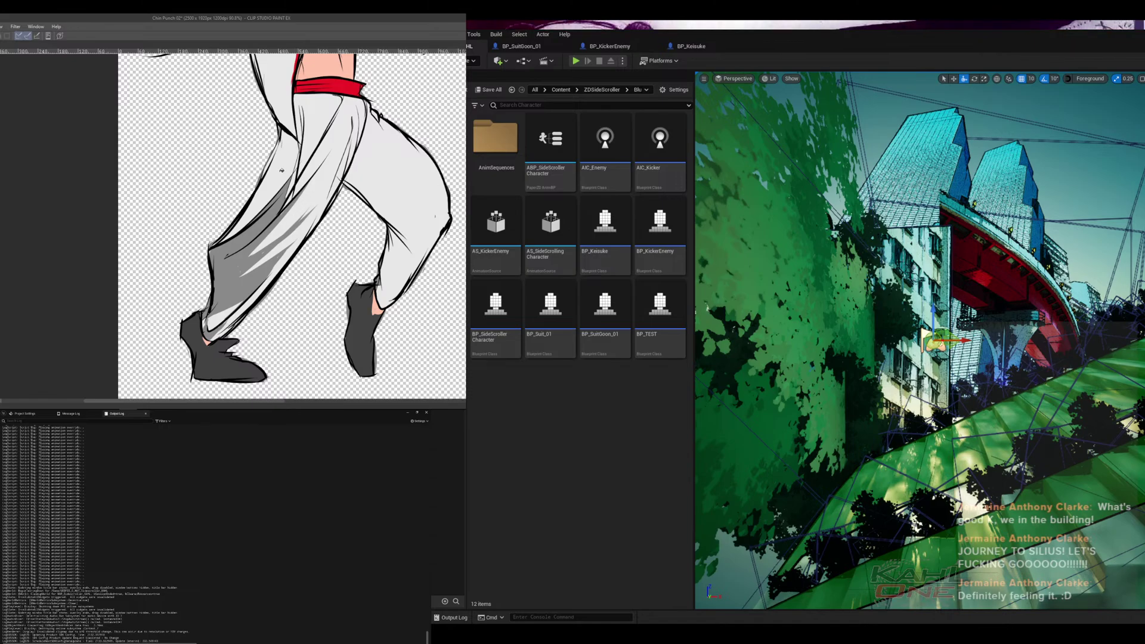
pyautogui.click(278, 170)
# - Outline the shadow from the front trouser leg's inner thigh across the knee and fill it with gray down to the ankle
pyautogui.moveTo(353, 188)
pyautogui.mouseDown()
pyautogui.moveTo(271, 268)
pyautogui.moveTo(216, 250)
pyautogui.mouseUp()
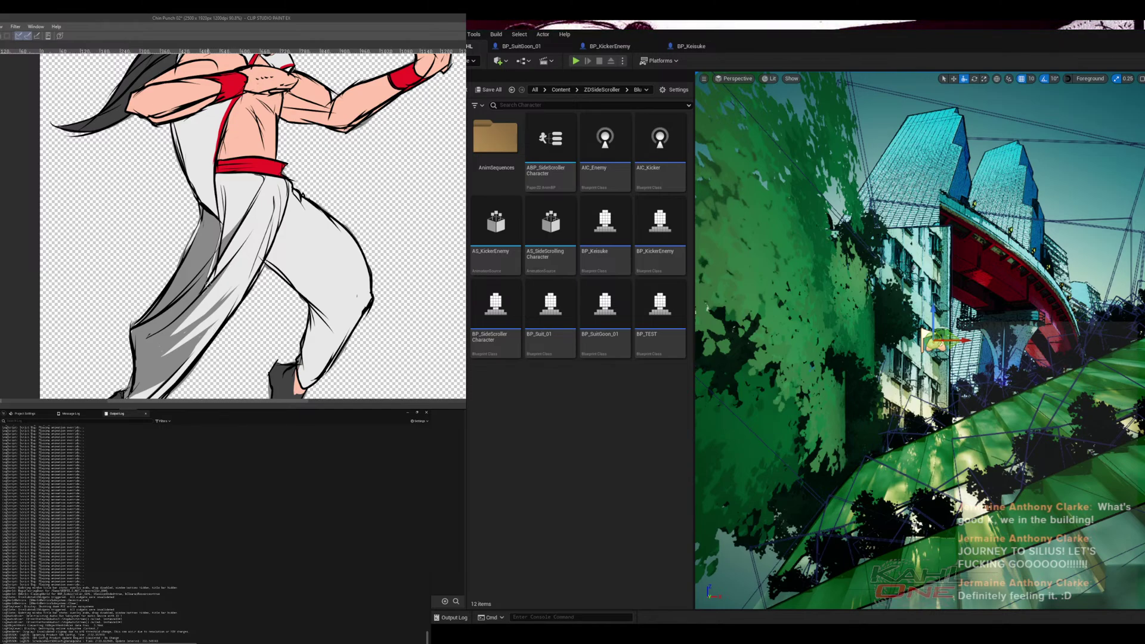
pyautogui.moveTo(204, 291); pyautogui.dragTo(233, 256)
pyautogui.moveTo(247, 328); pyautogui.dragTo(303, 245)
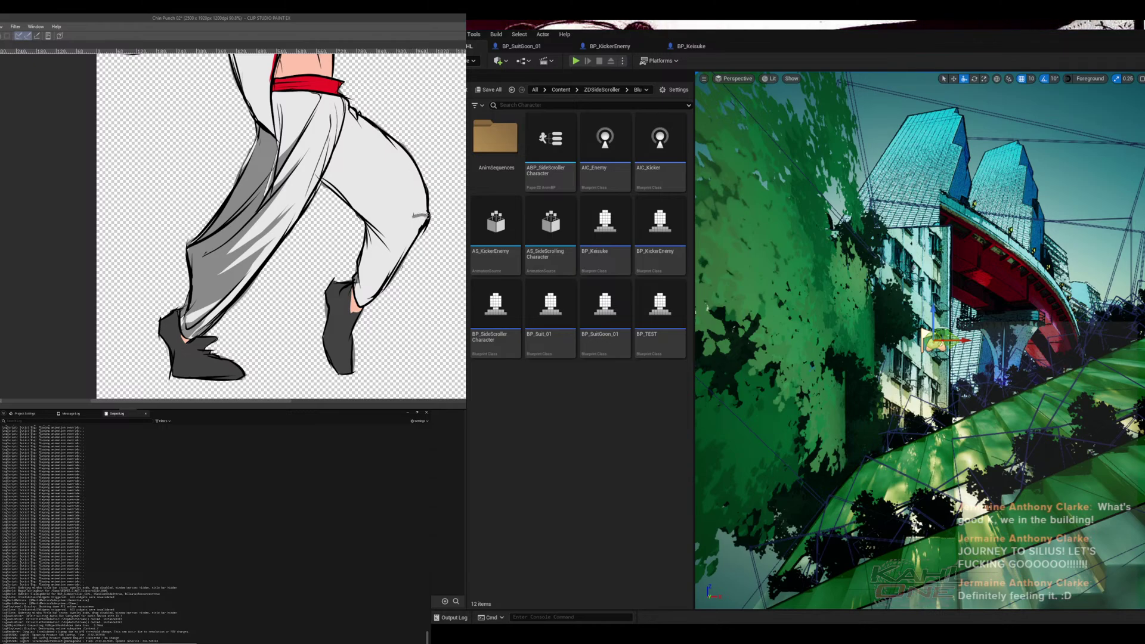
pyautogui.moveTo(448, 295); pyautogui.dragTo(257, 341)
pyautogui.moveTo(185, 168); pyautogui.dragTo(271, 163)
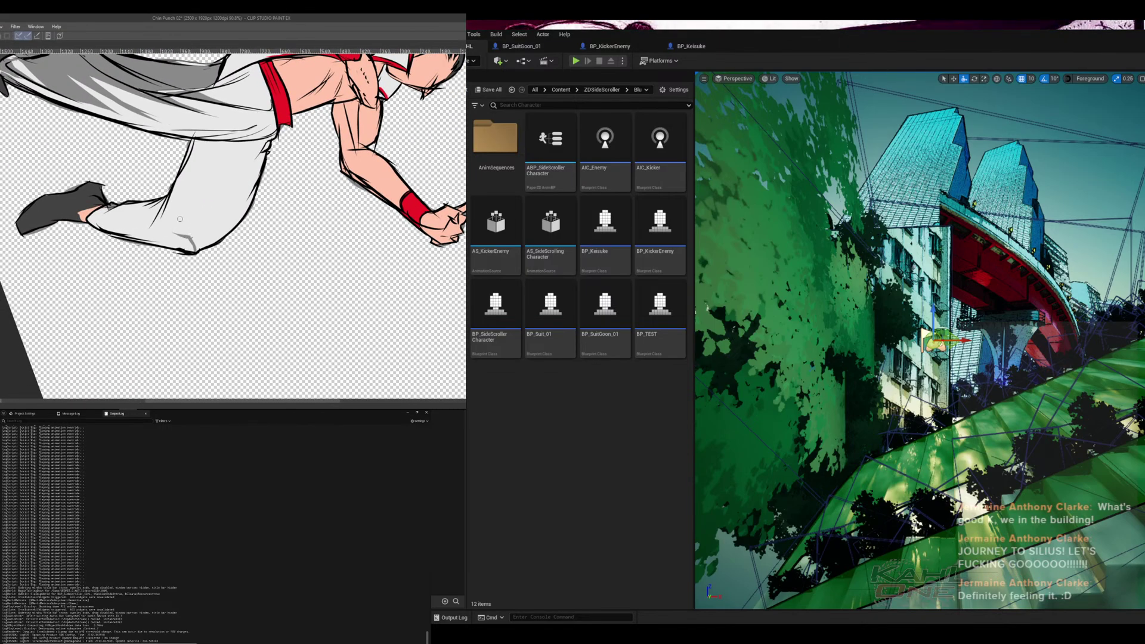
pyautogui.moveTo(179, 237); pyautogui.dragTo(214, 182)
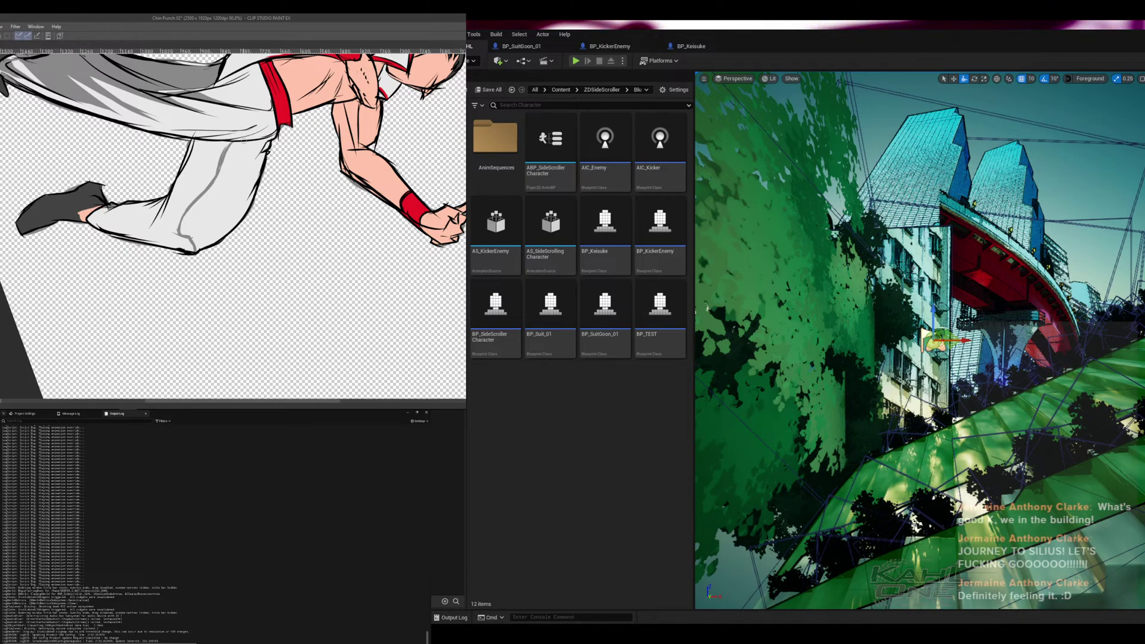
pyautogui.moveTo(260, 145)
pyautogui.mouseDown()
pyautogui.moveTo(234, 122)
pyautogui.moveTo(166, 162)
pyautogui.mouseUp()
pyautogui.moveTo(249, 287); pyautogui.dragTo(301, 179)
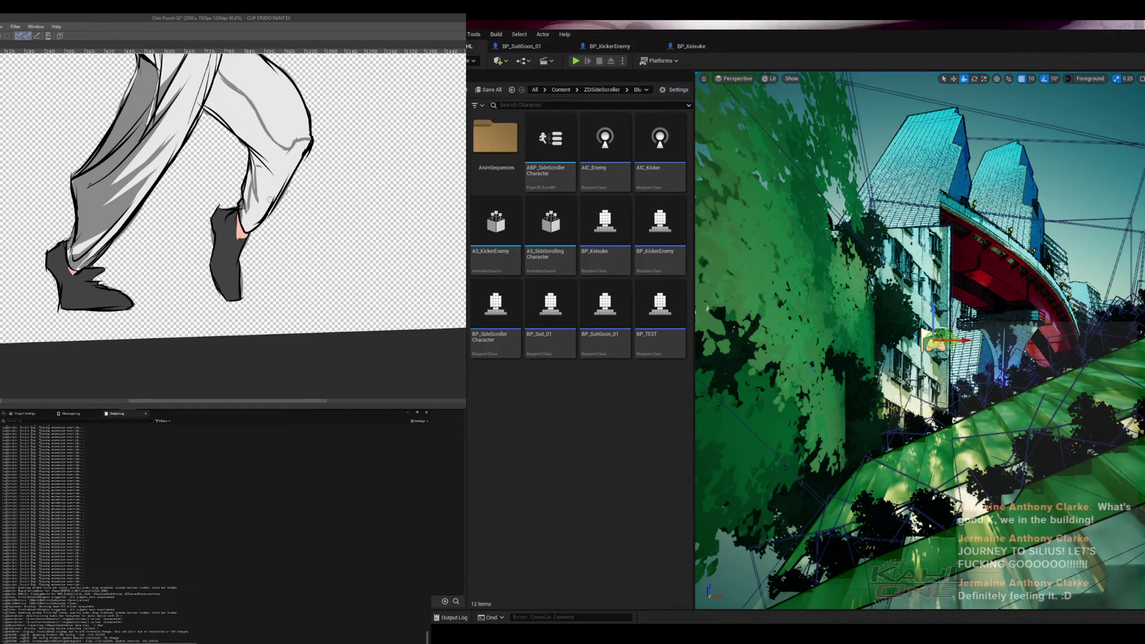
pyautogui.click(271, 145)
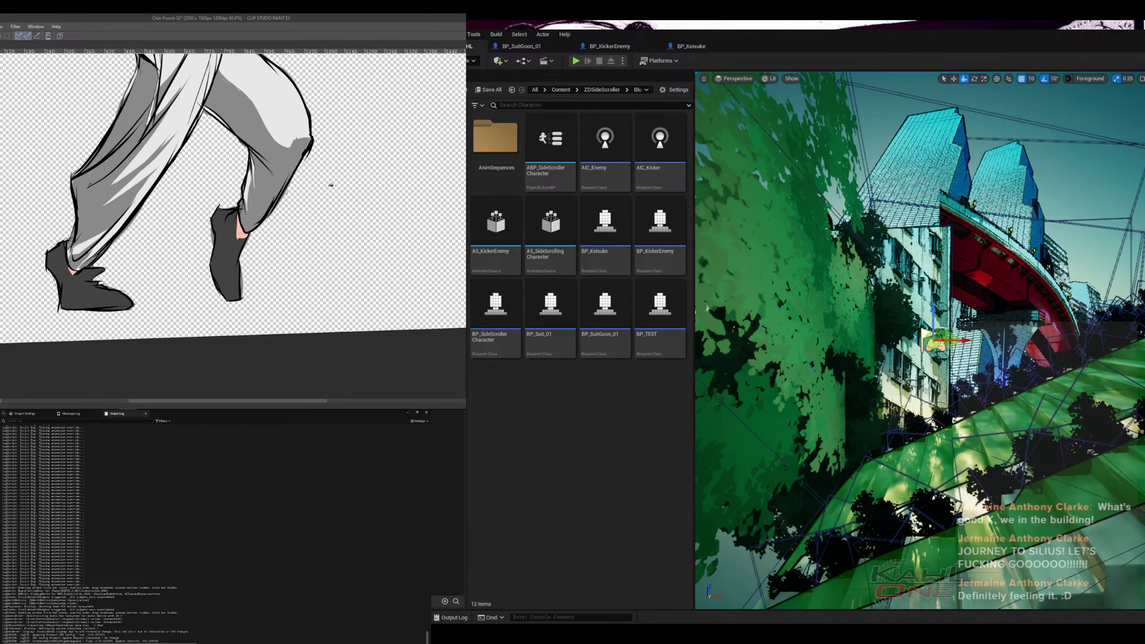
pyautogui.moveTo(331, 185)
pyautogui.mouseDown()
pyautogui.moveTo(352, 309)
pyautogui.moveTo(378, 278)
pyautogui.mouseUp()
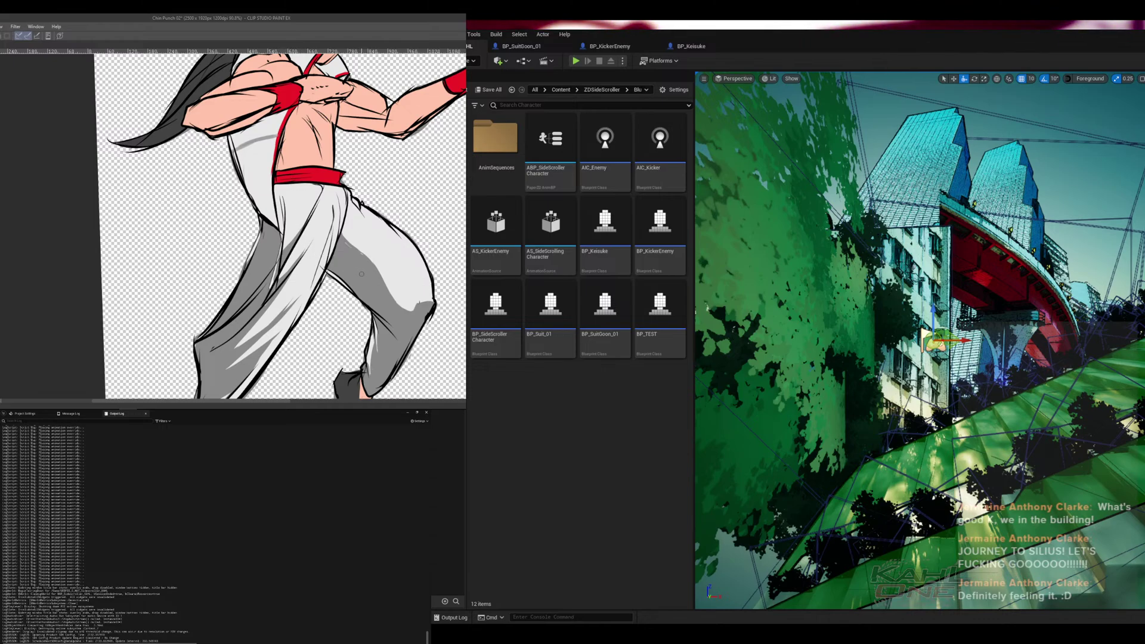
pyautogui.moveTo(356, 277); pyautogui.dragTo(418, 244)
pyautogui.moveTo(382, 293); pyautogui.dragTo(465, 258)
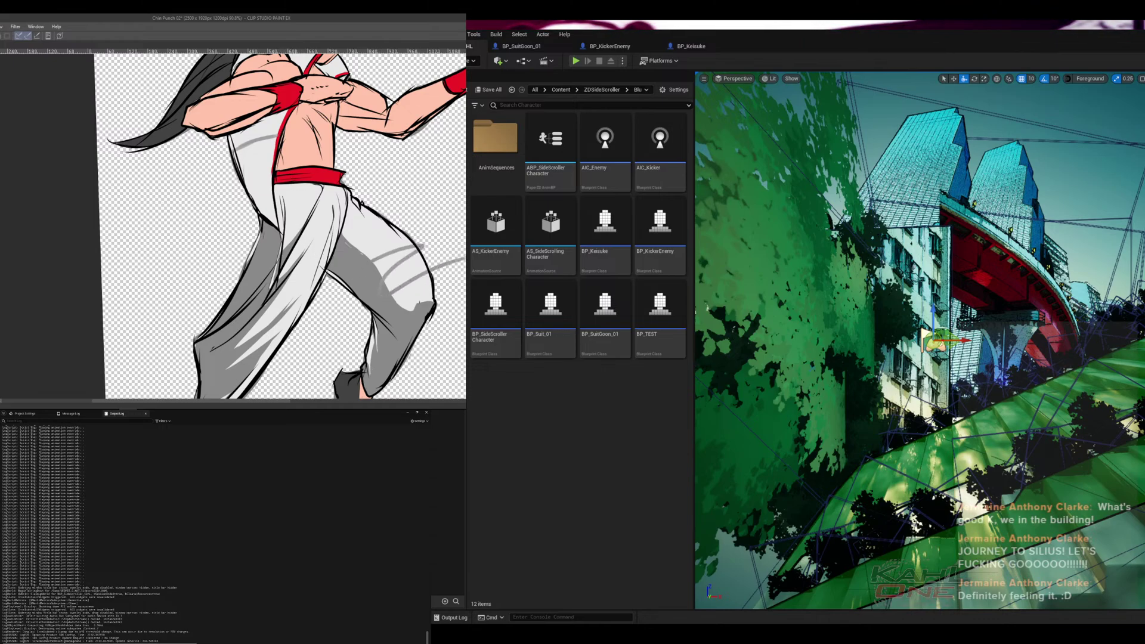
pyautogui.press('Delete')
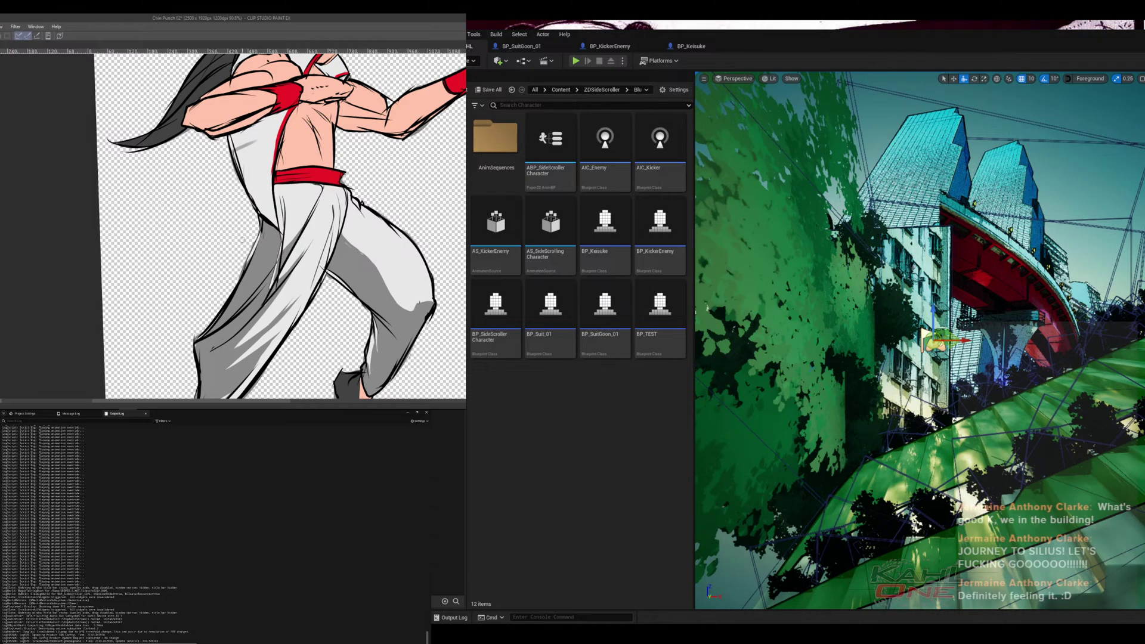
pyautogui.press('Tab')
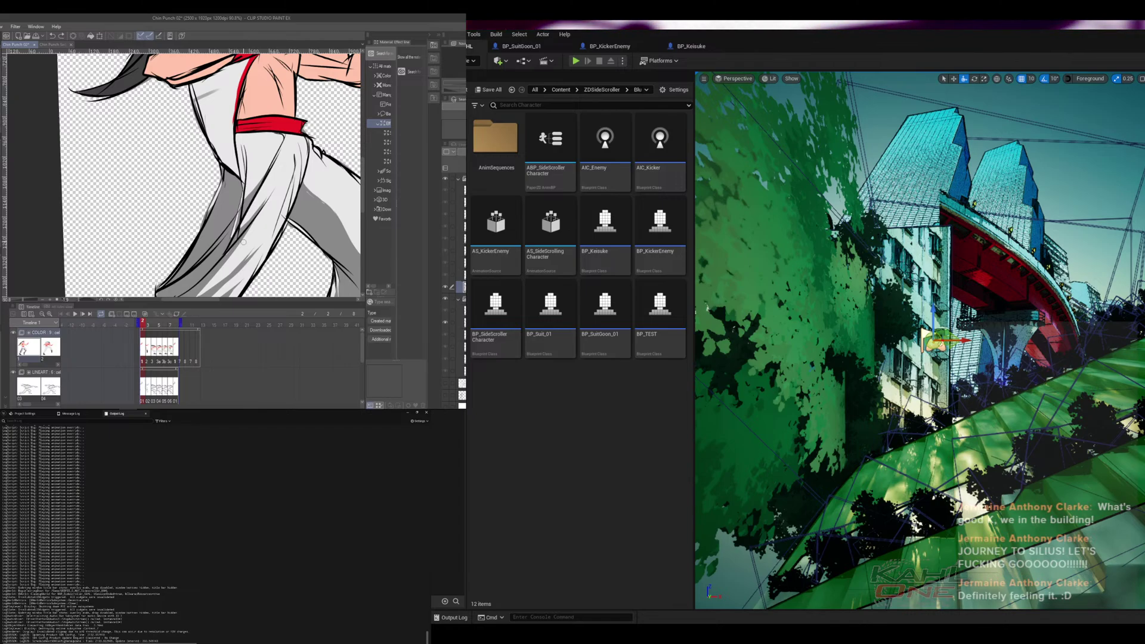
pyautogui.moveTo(137, 239); pyautogui.dragTo(170, 197)
pyautogui.moveTo(129, 260); pyautogui.dragTo(202, 191)
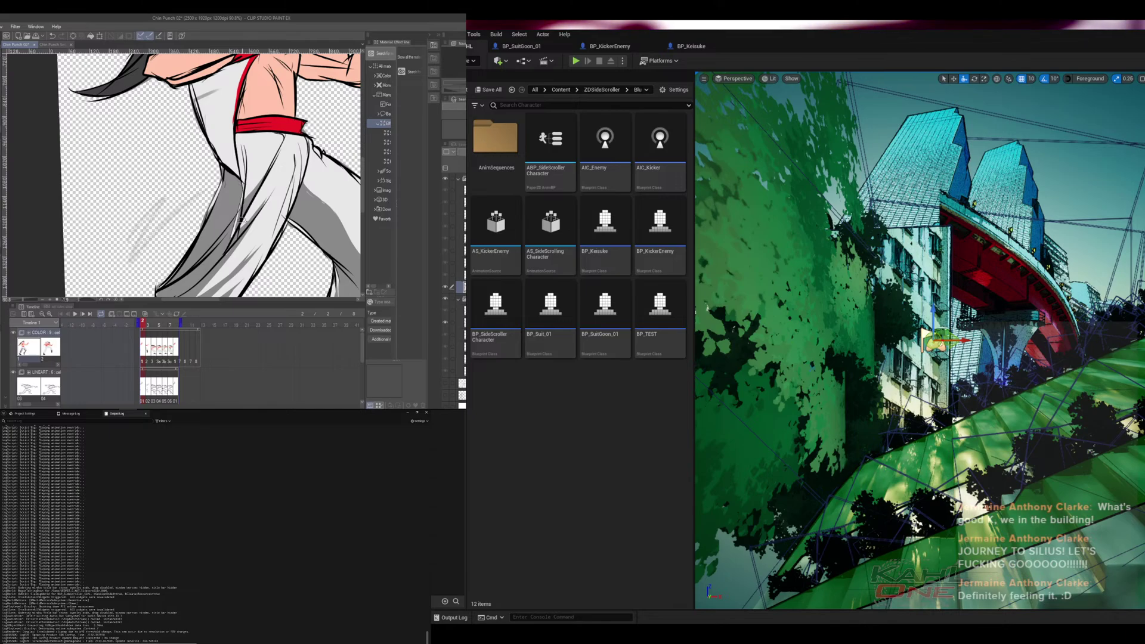
pyautogui.hotkey('ctrl', 'z')
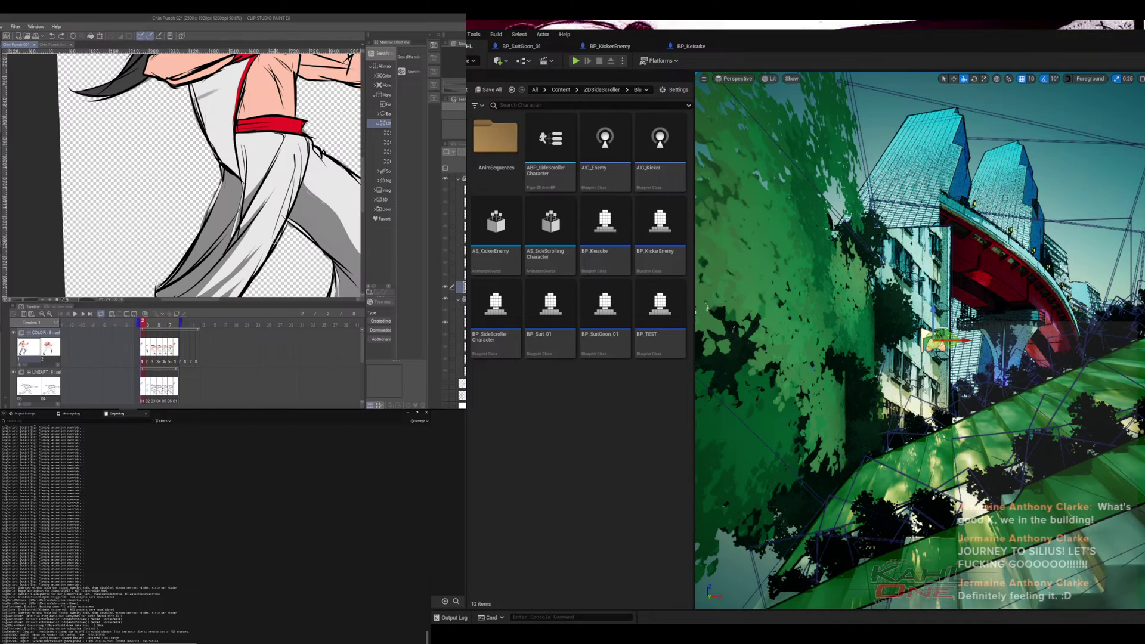
pyautogui.press('Tab')
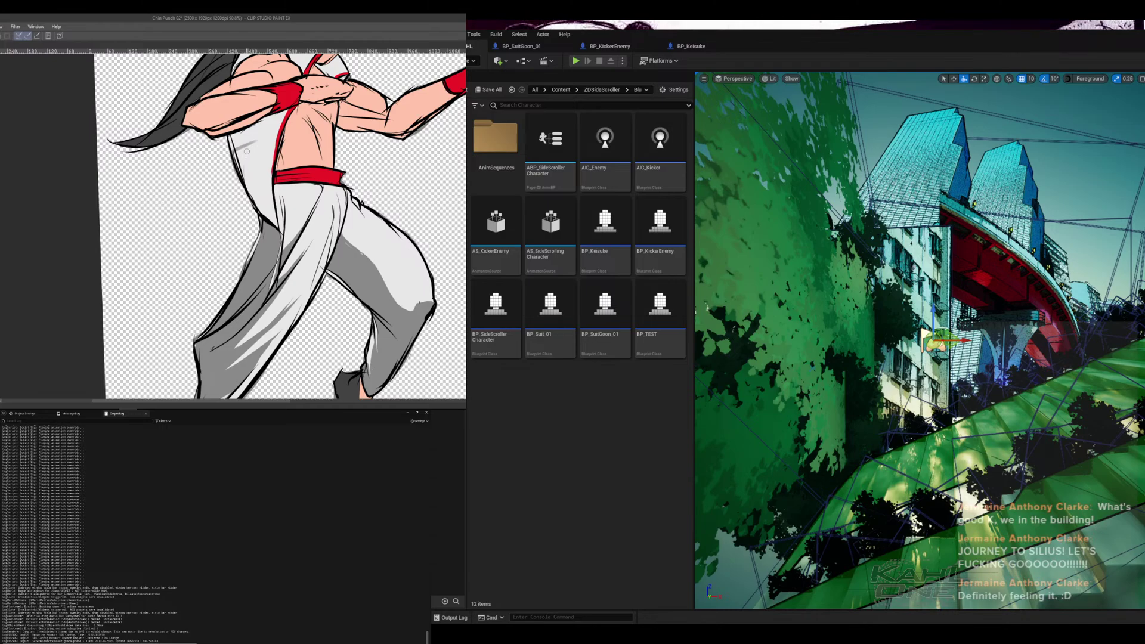
# - Draw the shadow edge on the side of the white vest and fill the outer part with gray, leaving a light strip
pyautogui.moveTo(237, 152)
pyautogui.mouseDown()
pyautogui.moveTo(272, 132)
pyautogui.moveTo(258, 146)
pyautogui.moveTo(263, 138)
pyautogui.moveTo(265, 193)
pyautogui.mouseUp()
pyautogui.moveTo(263, 143); pyautogui.dragTo(263, 204)
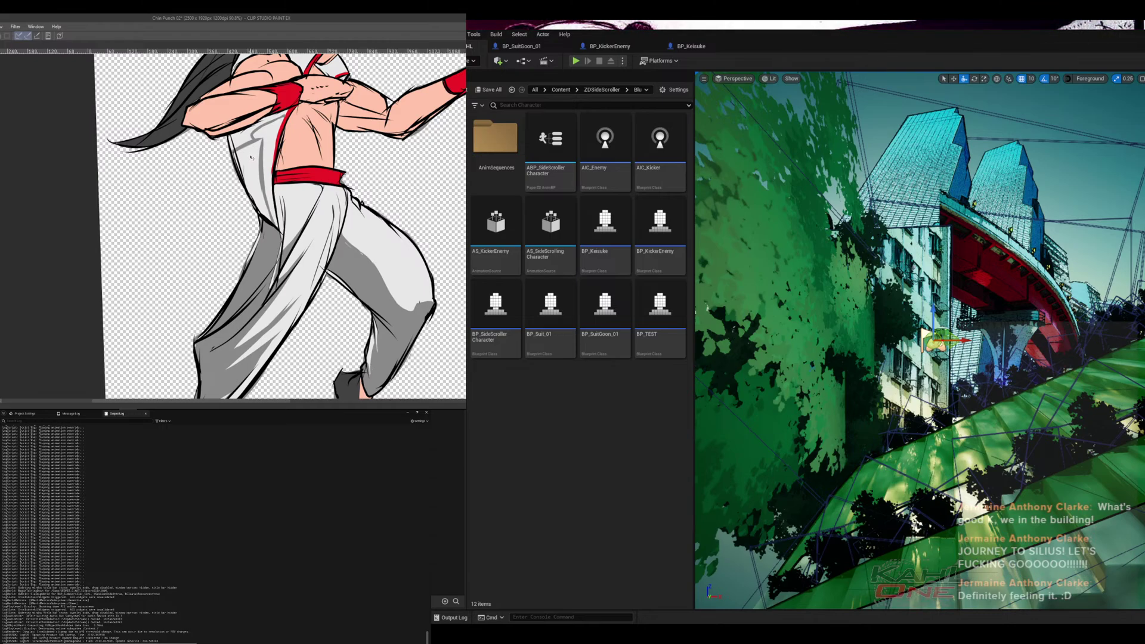
pyautogui.moveTo(254, 156); pyautogui.dragTo(262, 215)
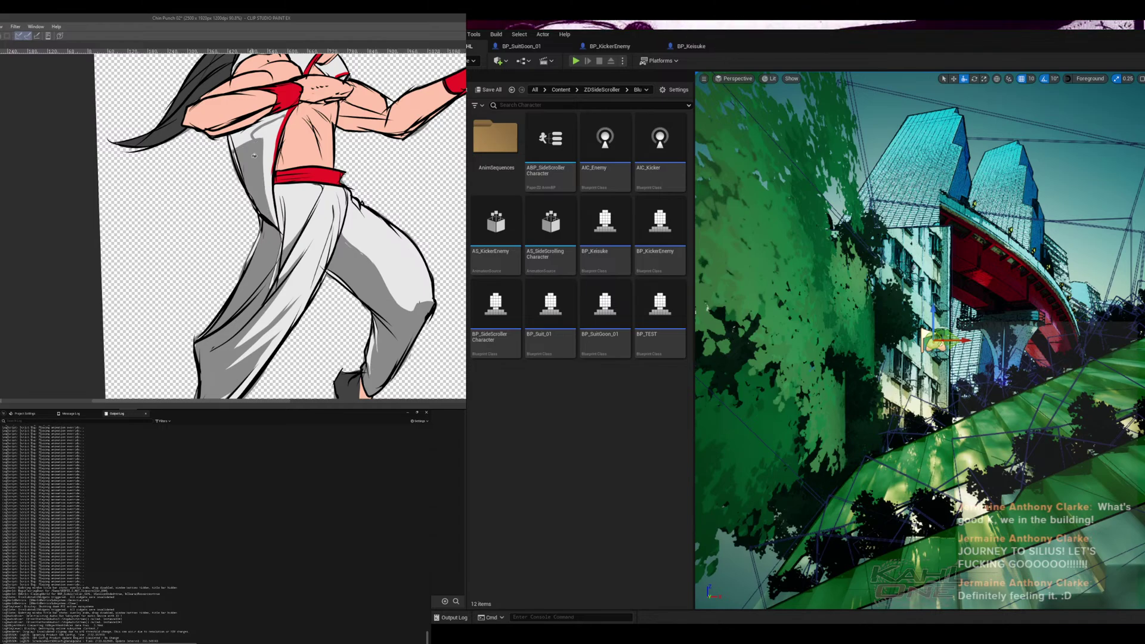
pyautogui.moveTo(262, 113); pyautogui.dragTo(278, 143)
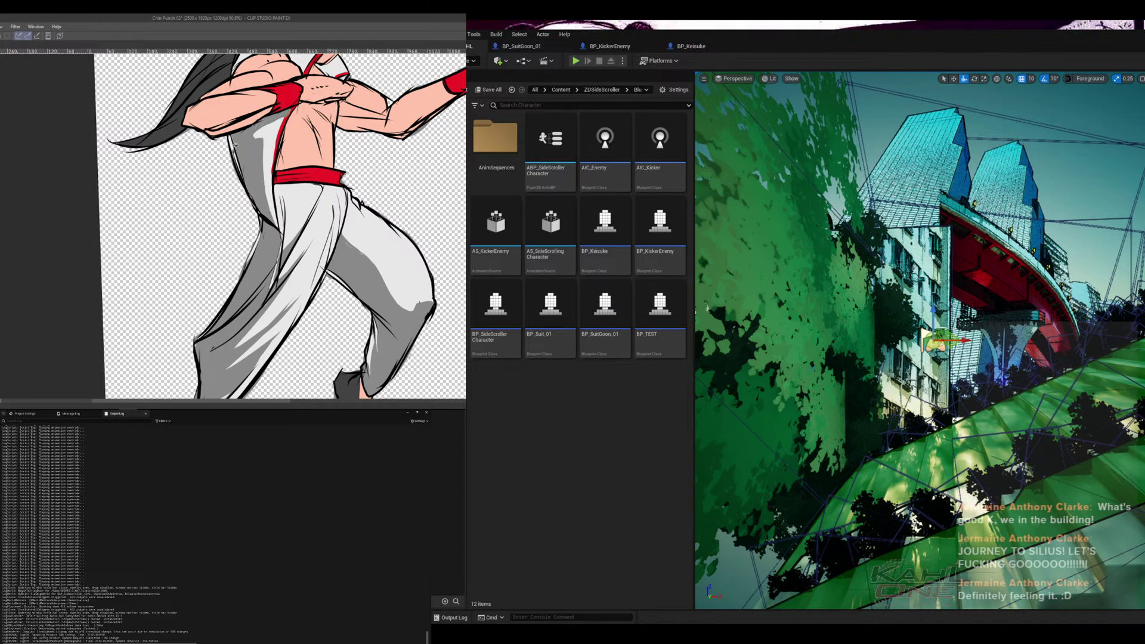
pyautogui.moveTo(237, 154); pyautogui.dragTo(238, 173)
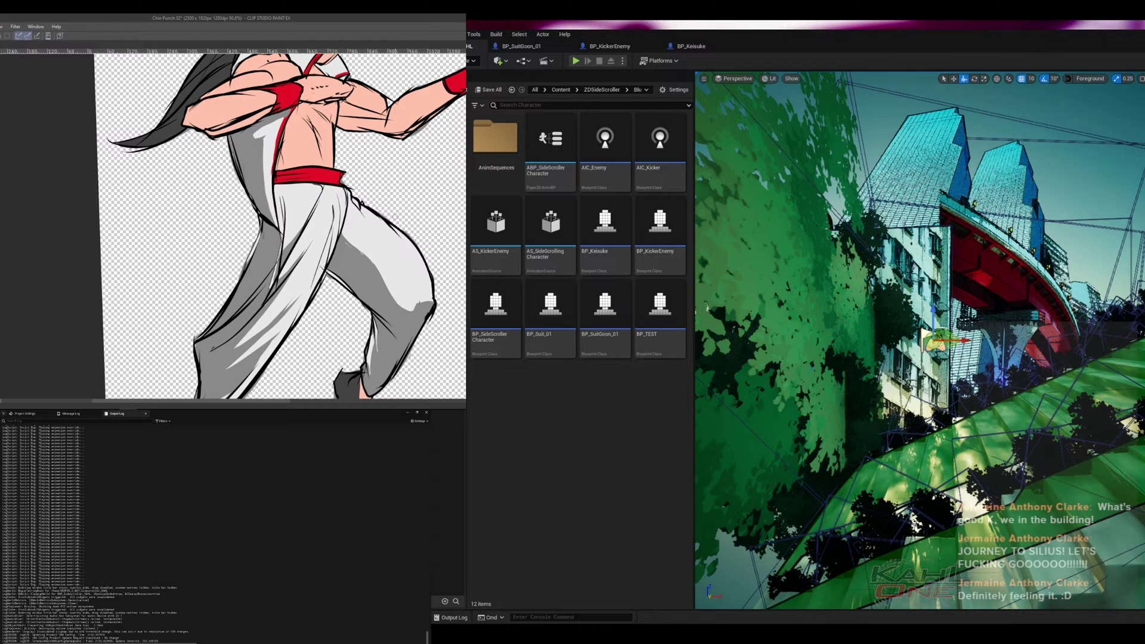
# - Add gray shadows to the white vest's raised collar and check the shading across the whole figure
pyautogui.moveTo(434, 224); pyautogui.dragTo(363, 148)
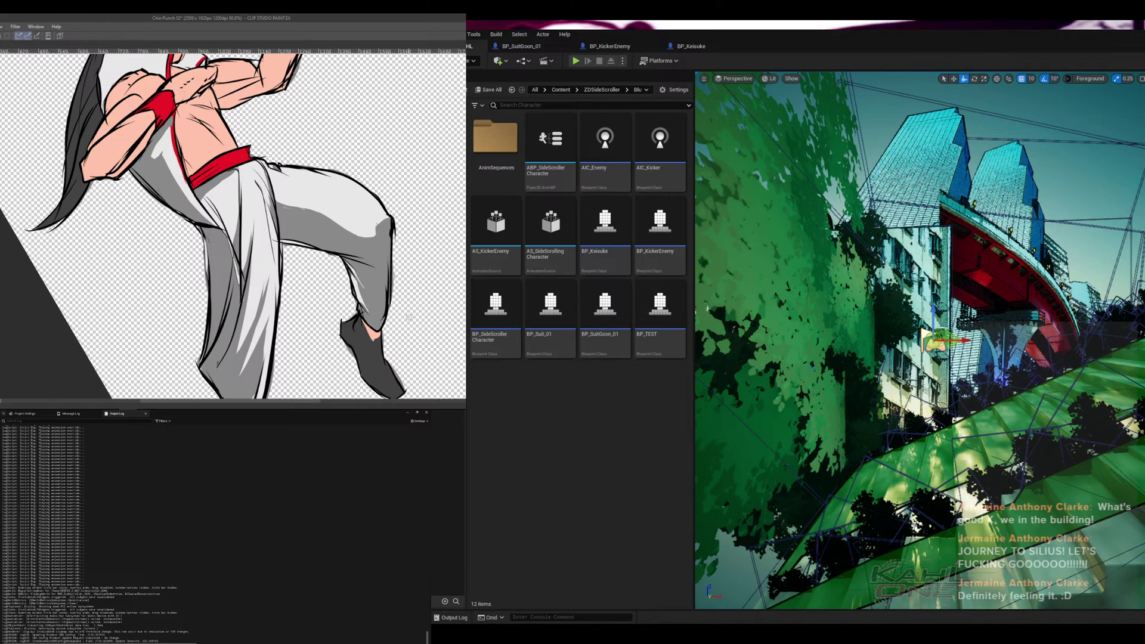
pyautogui.moveTo(323, 192)
pyautogui.mouseDown()
pyautogui.moveTo(345, 226)
pyautogui.moveTo(352, 296)
pyautogui.moveTo(364, 296)
pyautogui.mouseUp()
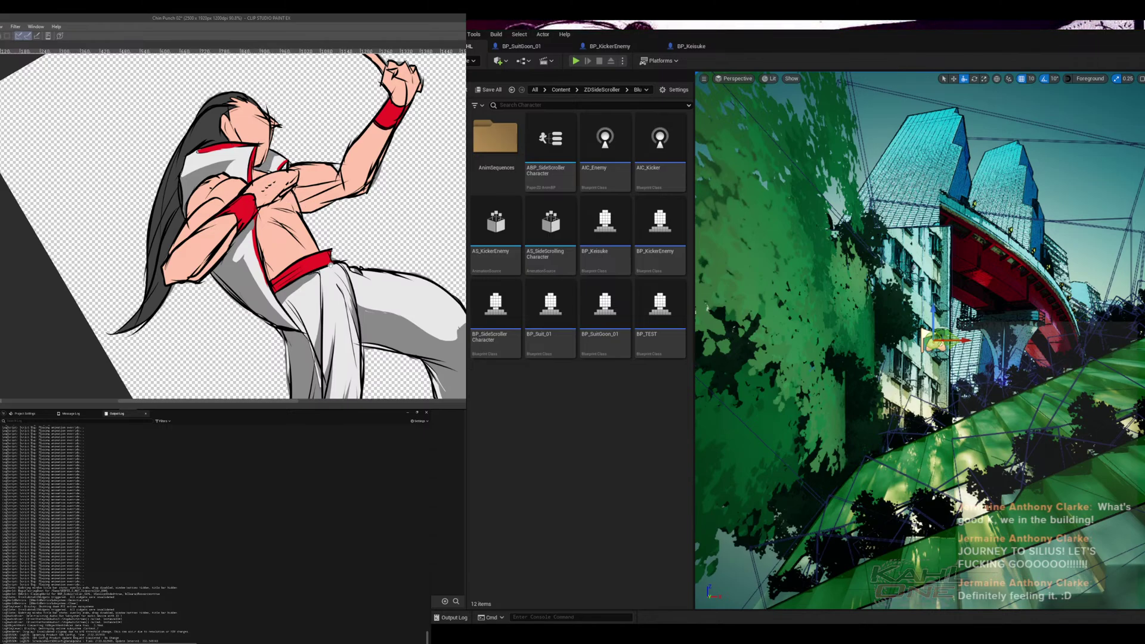
pyautogui.moveTo(332, 265); pyautogui.dragTo(306, 111)
pyautogui.moveTo(441, 292); pyautogui.dragTo(404, 185)
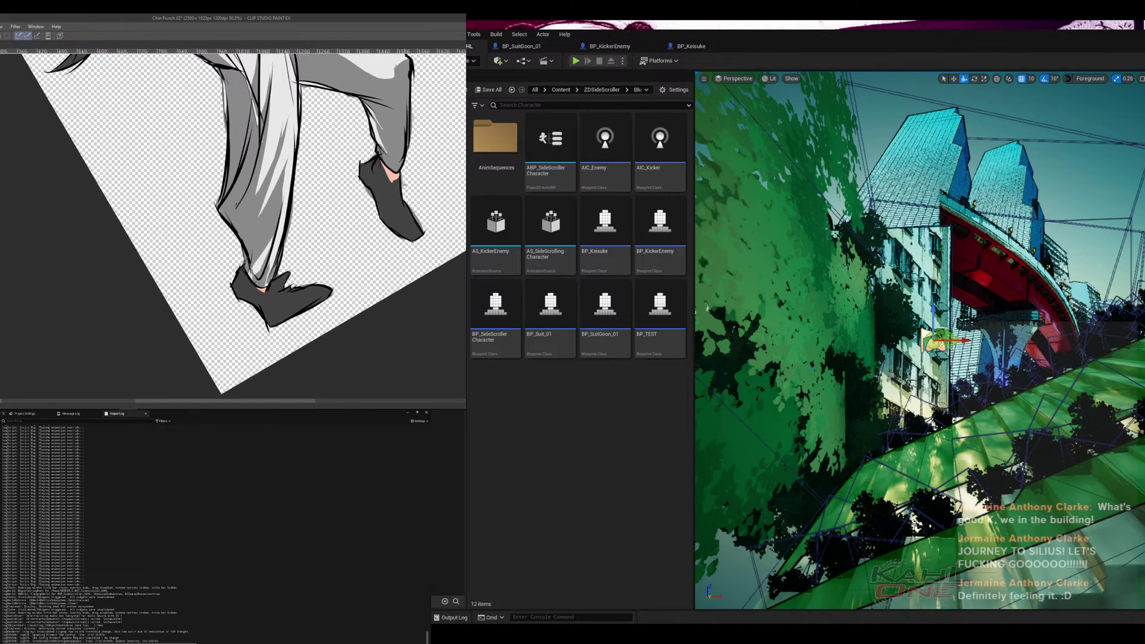
pyautogui.moveTo(396, 127); pyautogui.dragTo(371, 294)
pyautogui.moveTo(322, 179); pyautogui.dragTo(390, 232)
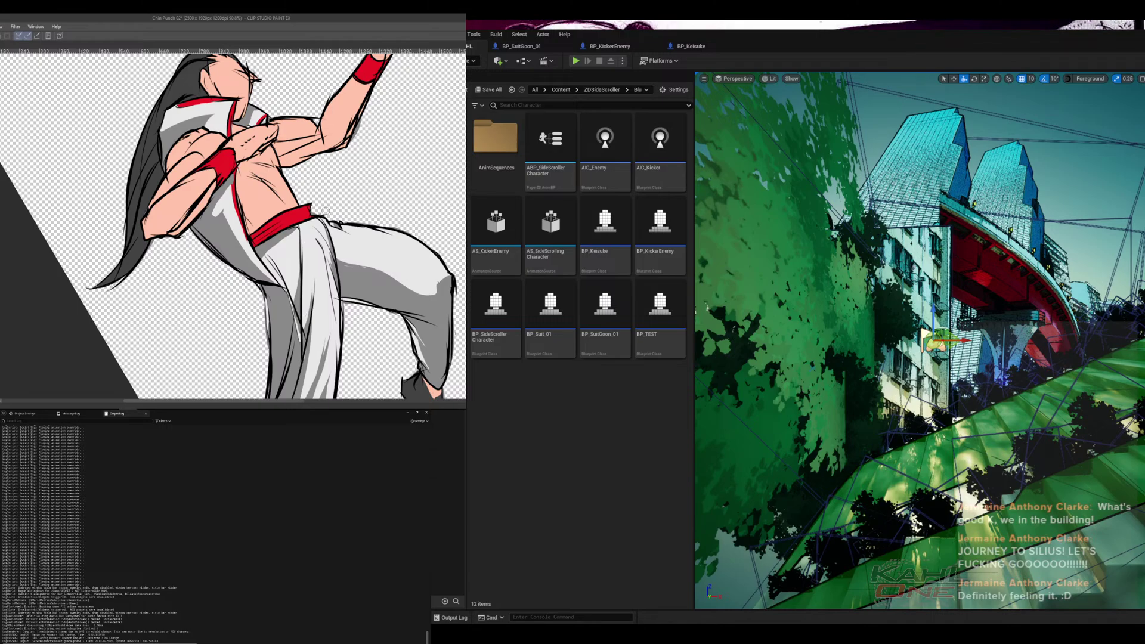
pyautogui.moveTo(338, 119); pyautogui.dragTo(324, 209)
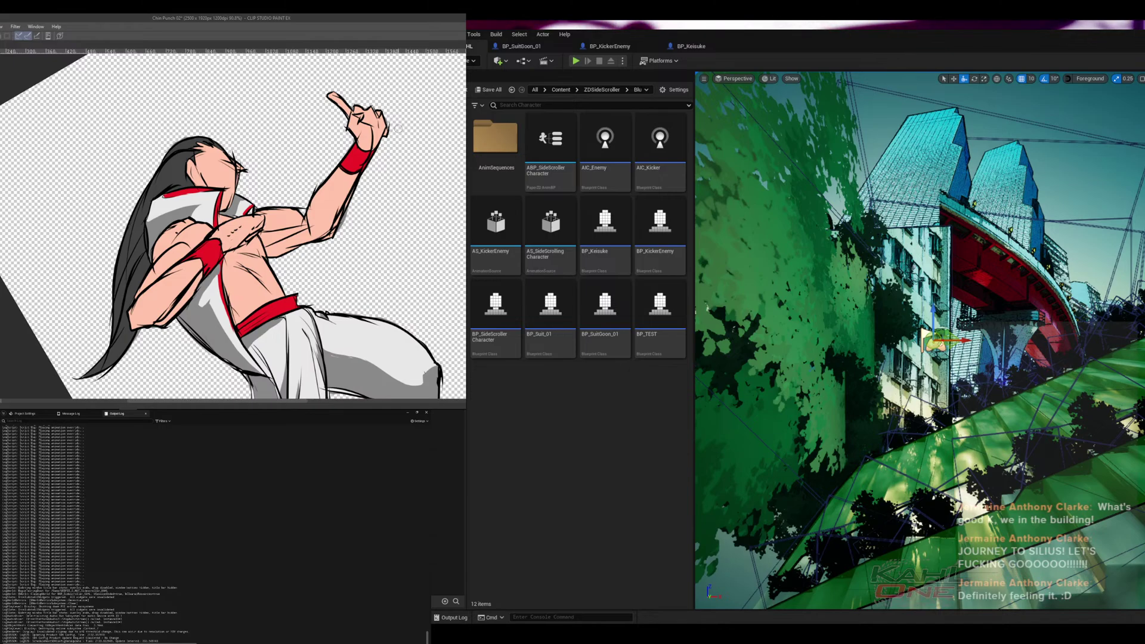
# - Paint darker skin-tone shadows on the fighter's arms and bare abdomen
pyautogui.moveTo(335, 270); pyautogui.dragTo(342, 109)
pyautogui.moveTo(393, 174)
pyautogui.mouseDown()
pyautogui.moveTo(351, 273)
pyautogui.moveTo(380, 264)
pyautogui.mouseUp()
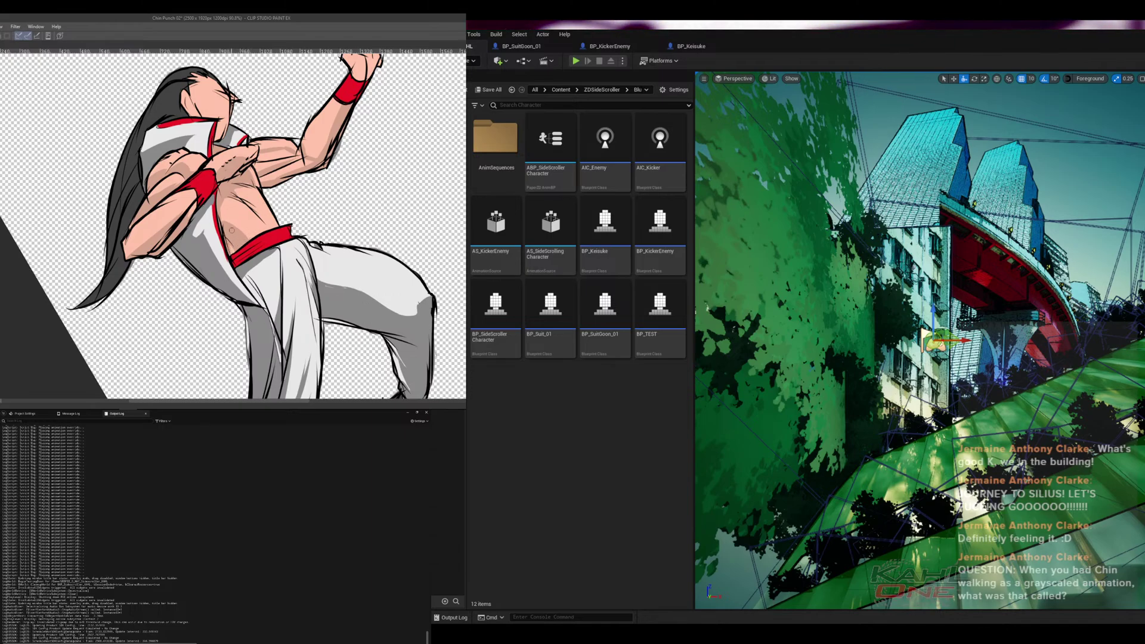
pyautogui.moveTo(231, 231); pyautogui.dragTo(240, 271)
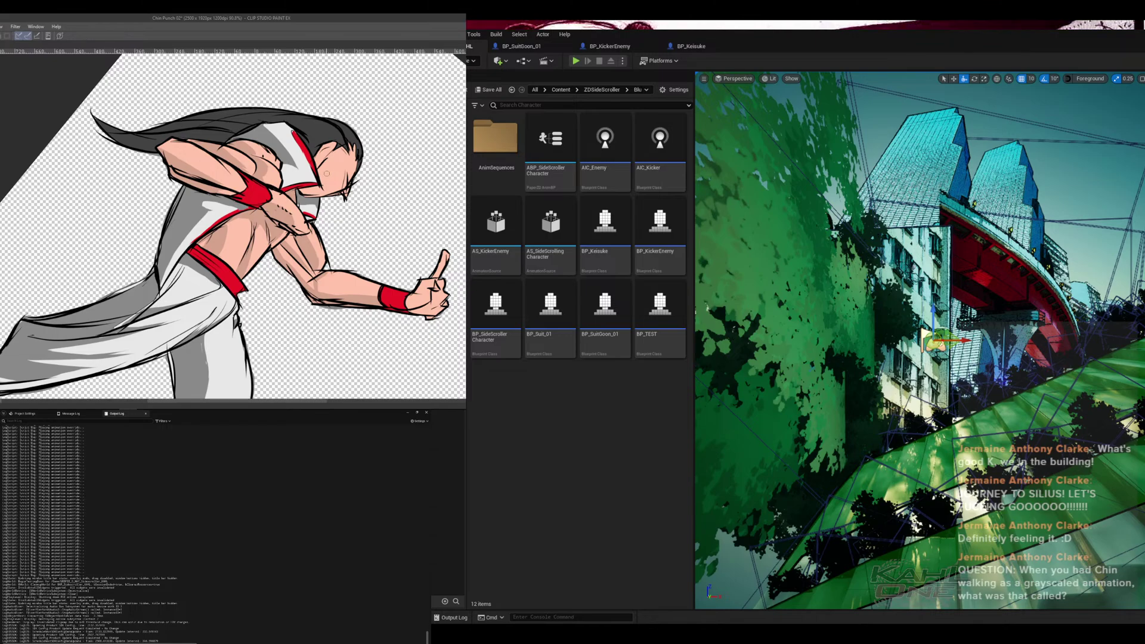
# - Outline the shadow shape on the fighter's face and fill it with the darker skin tone
pyautogui.moveTo(435, 228); pyautogui.dragTo(375, 129)
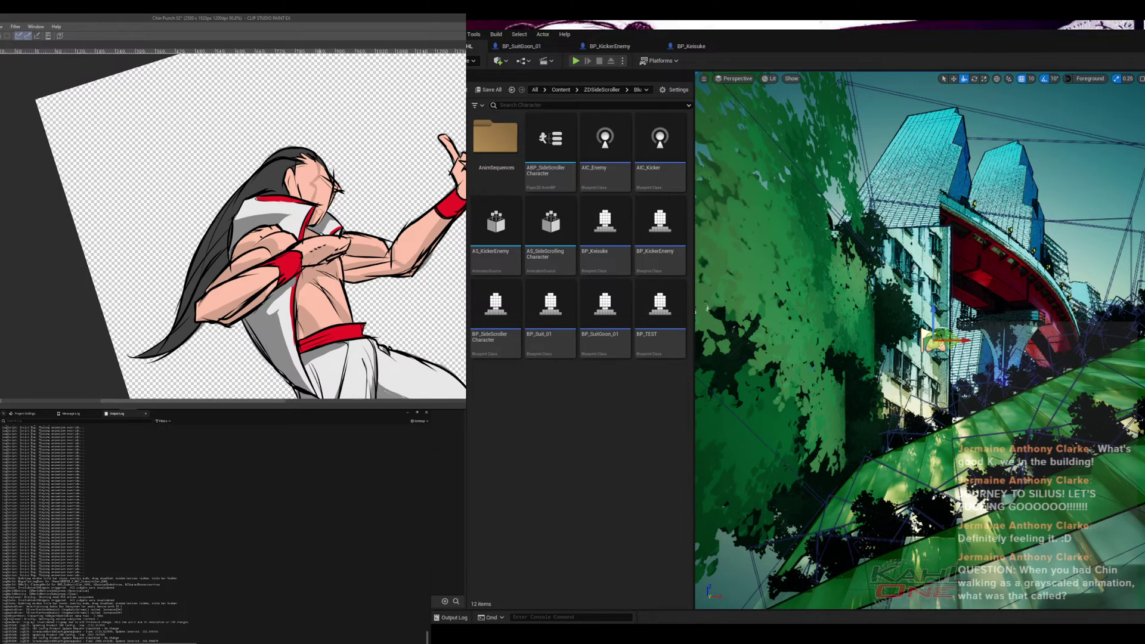
pyautogui.press('g')
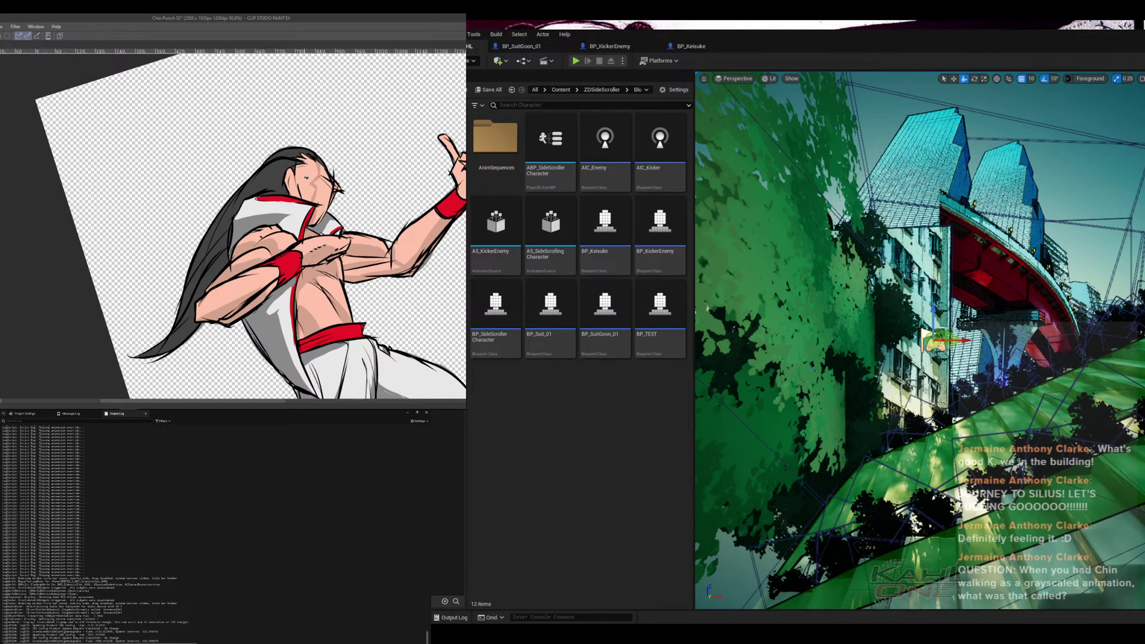
pyautogui.click(304, 177)
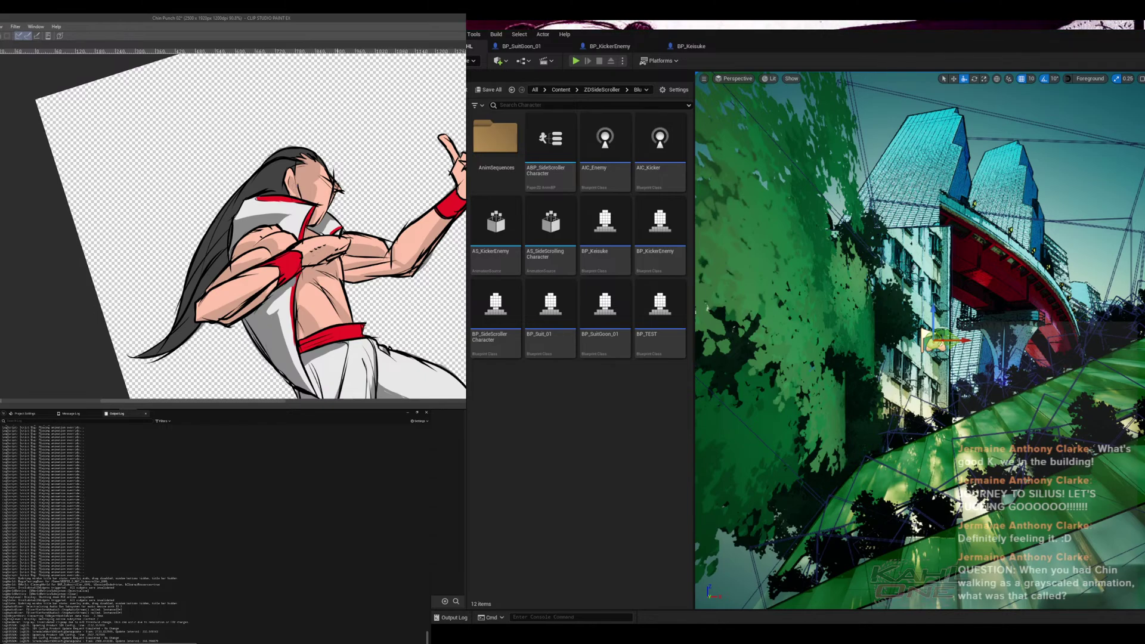
# - Check the shading across the whole figure and switch to the next punch frame in the timeline
pyautogui.scroll(-6, 296, 299)
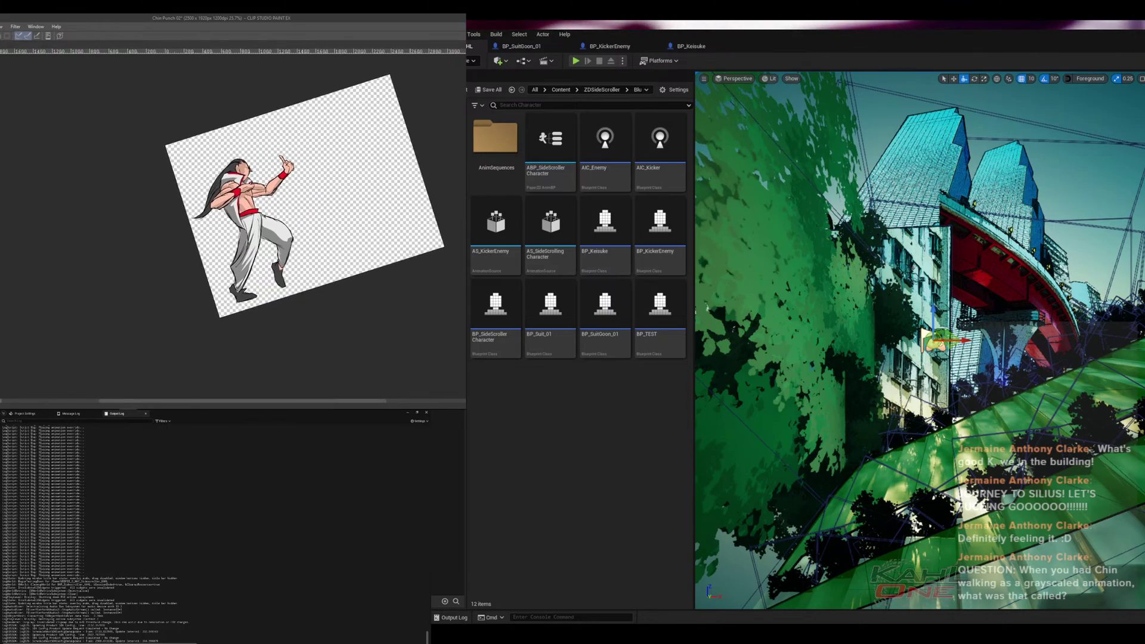
pyautogui.scroll(6, 288, 185)
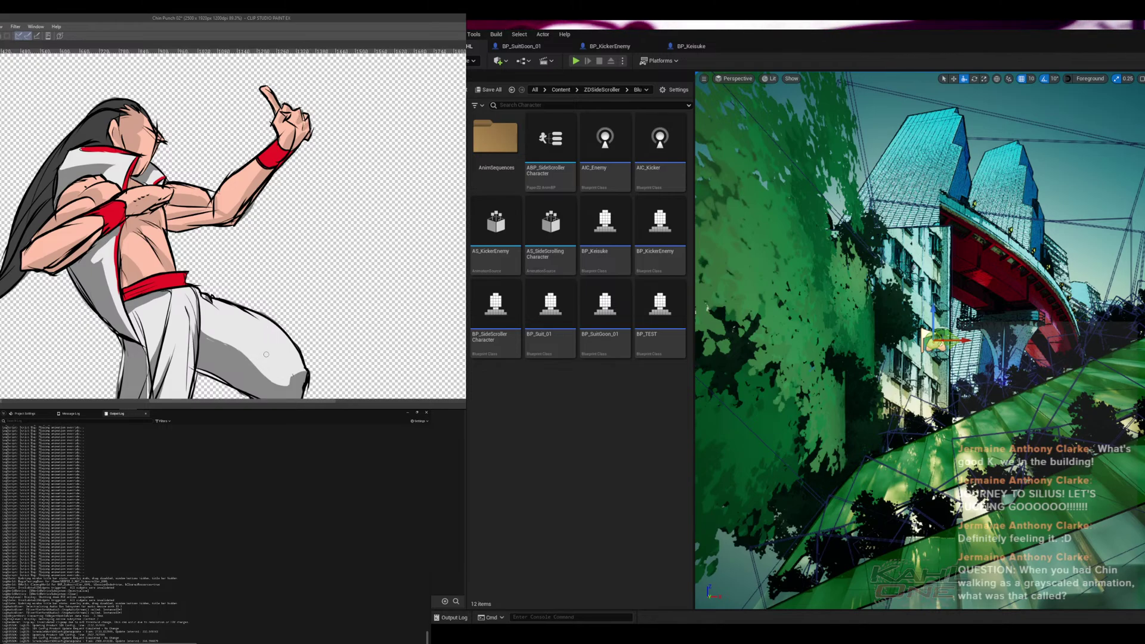
pyautogui.scroll(-6, 253, 108)
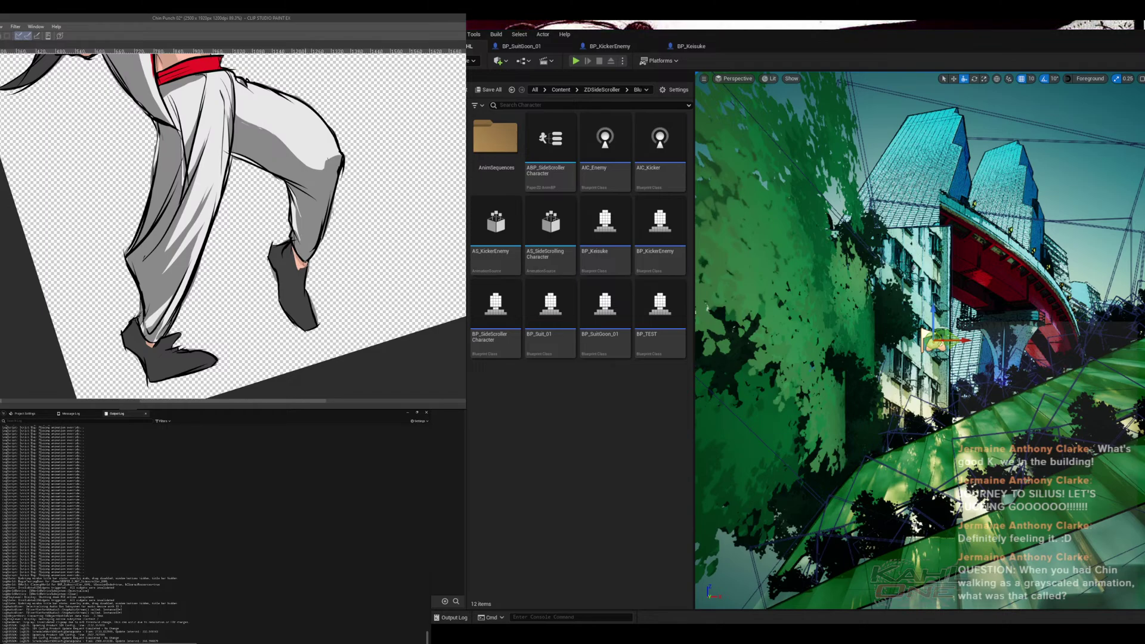
pyautogui.scroll(-4, 368, 267)
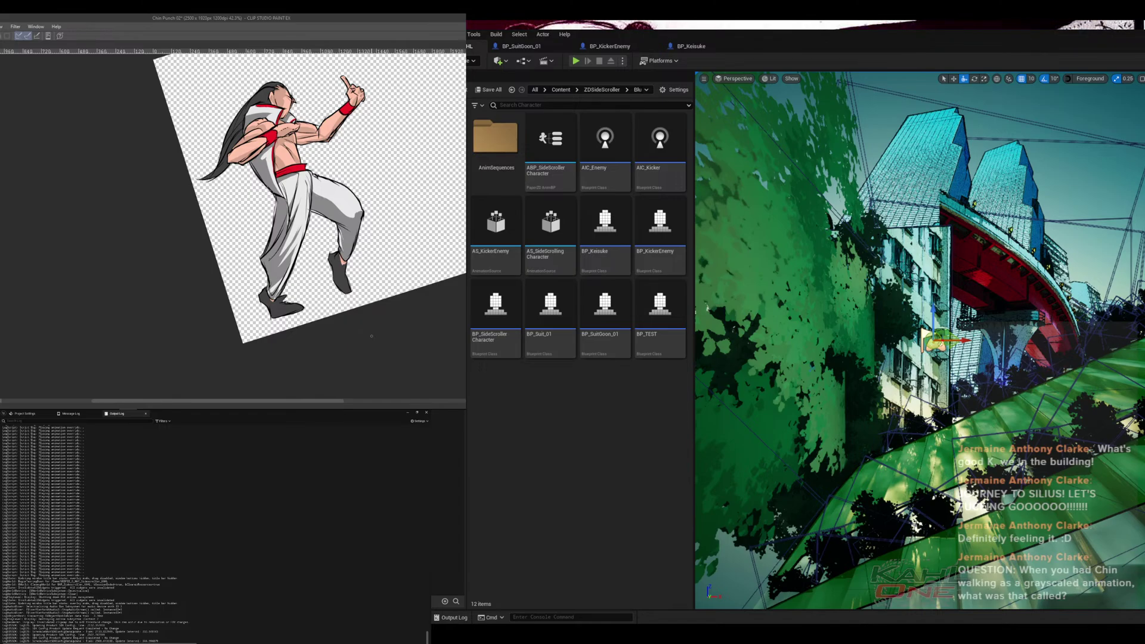
pyautogui.press('Tab')
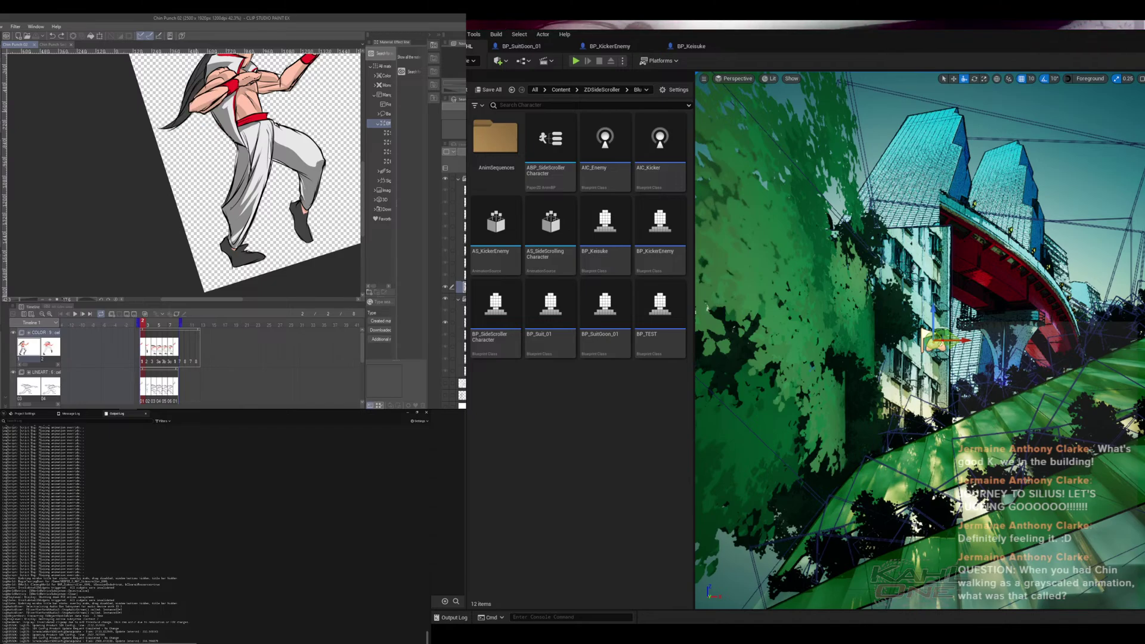
pyautogui.click(148, 323)
pyautogui.press('Tab')
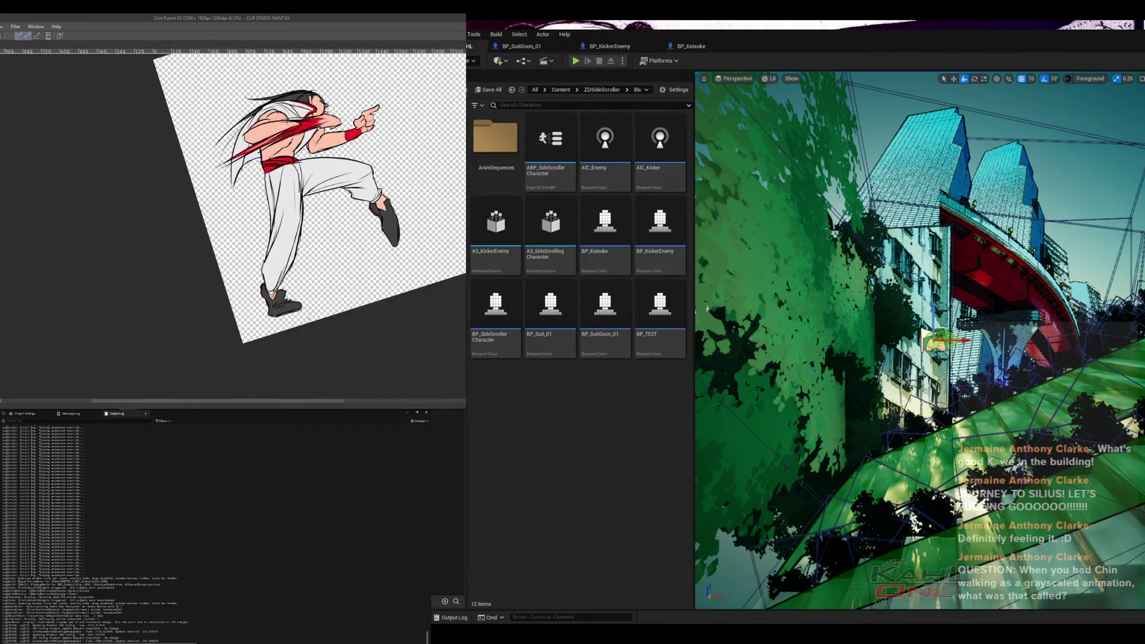
pyautogui.moveTo(292, 219)
pyautogui.mouseDown()
pyautogui.moveTo(277, 261)
pyautogui.moveTo(291, 242)
pyautogui.mouseUp()
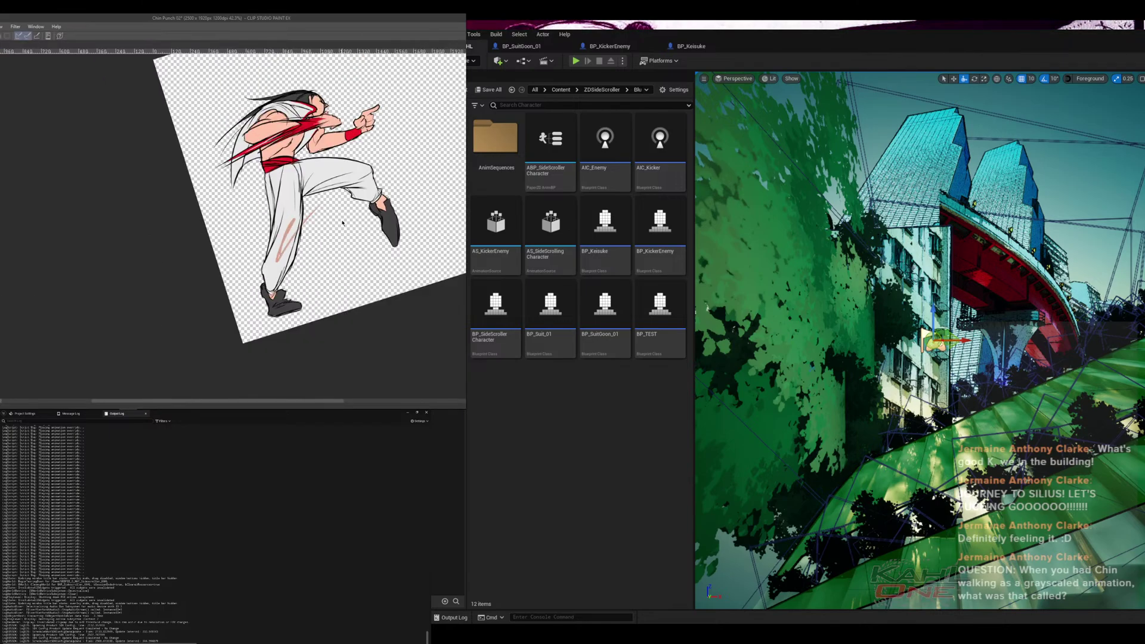
pyautogui.hotkey('ctrl', 'z')
pyautogui.hotkey('ctrl', 'z')
# - Outline the shadow shapes on the fighter's arms in this frame and fill them with the darker skin tone
pyautogui.scroll(3, 327, 147)
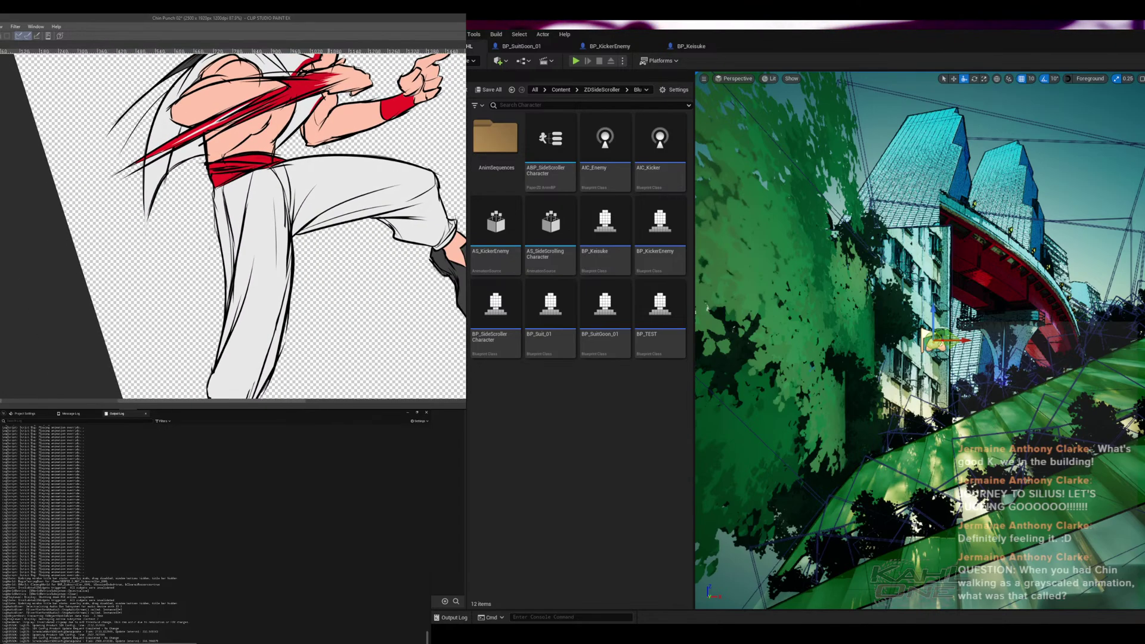
pyautogui.moveTo(327, 147); pyautogui.dragTo(423, 229)
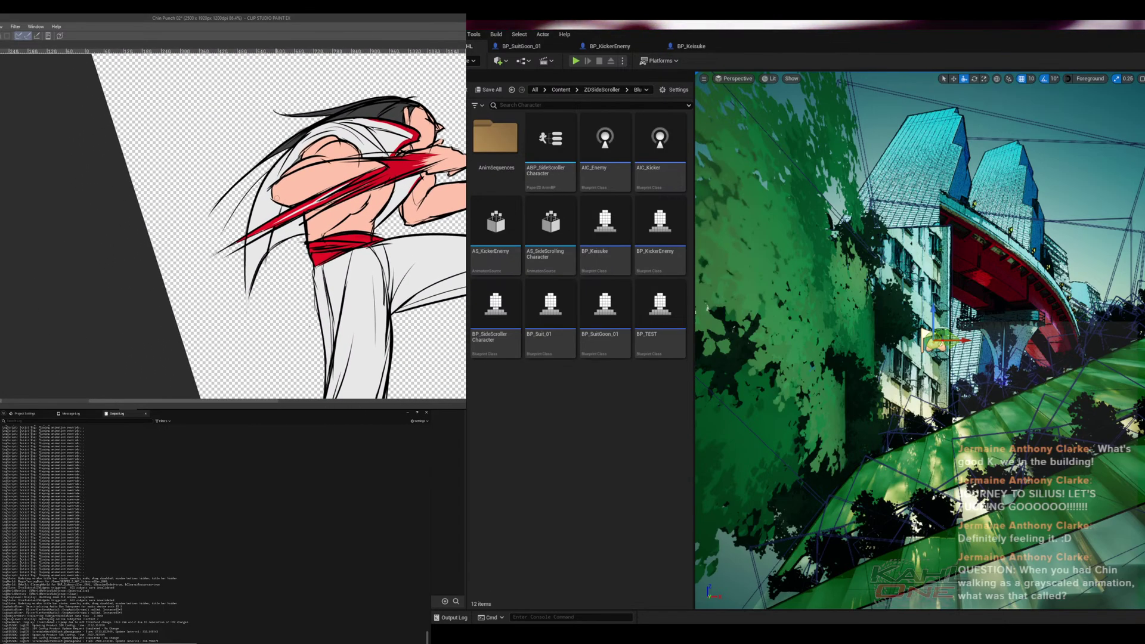
pyautogui.moveTo(280, 196); pyautogui.dragTo(358, 175)
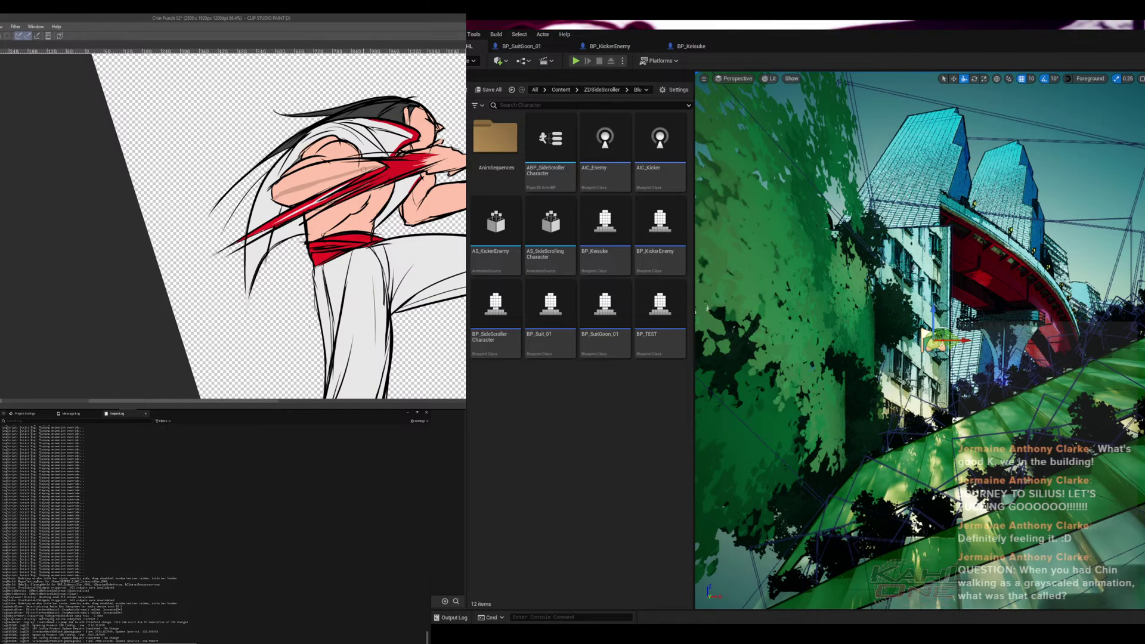
pyautogui.click(302, 194)
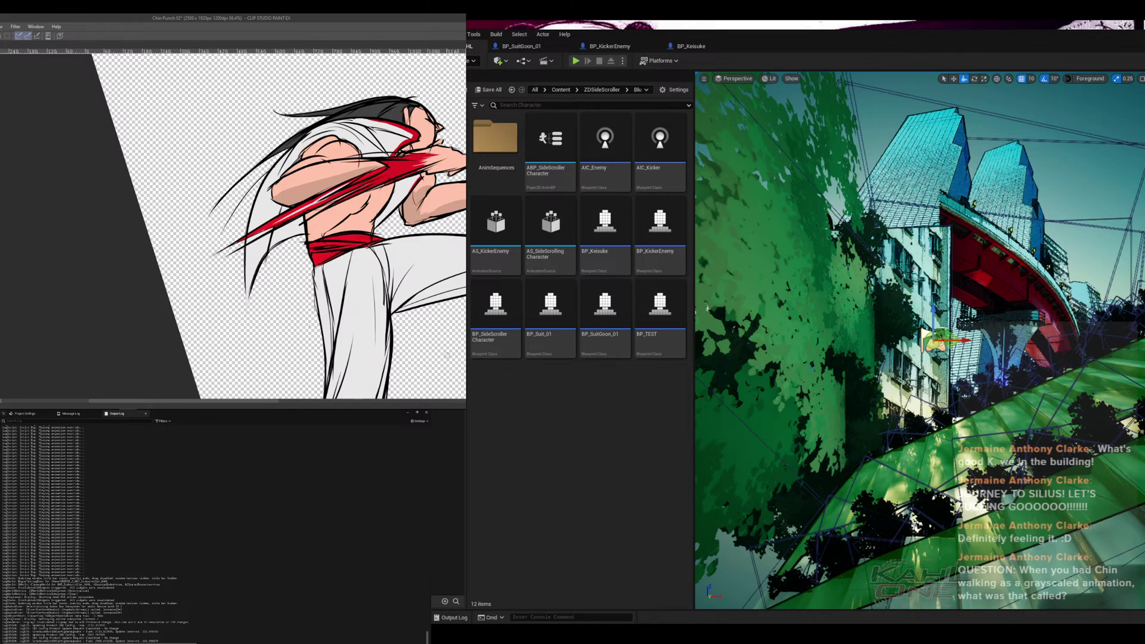
# - Paint darker skin-tone shadows on the fighter's ankles and bare abdomen
pyautogui.moveTo(416, 355)
pyautogui.mouseDown()
pyautogui.moveTo(358, 298)
pyautogui.moveTo(252, 236)
pyautogui.mouseUp()
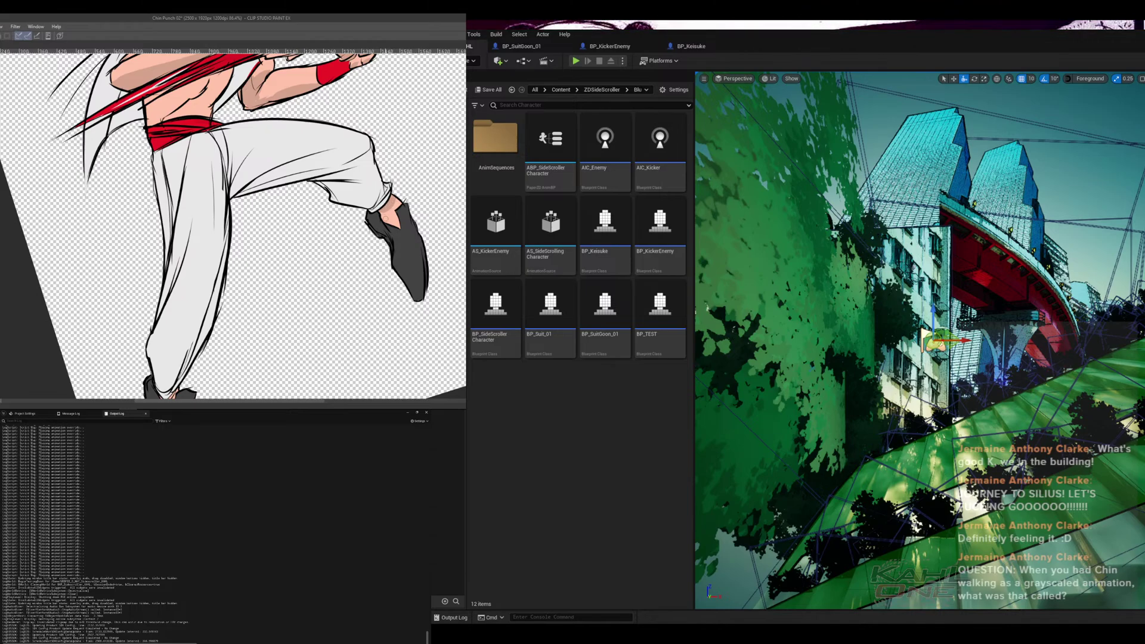
pyautogui.moveTo(385, 219); pyautogui.dragTo(398, 224)
pyautogui.moveTo(239, 350); pyautogui.dragTo(315, 183)
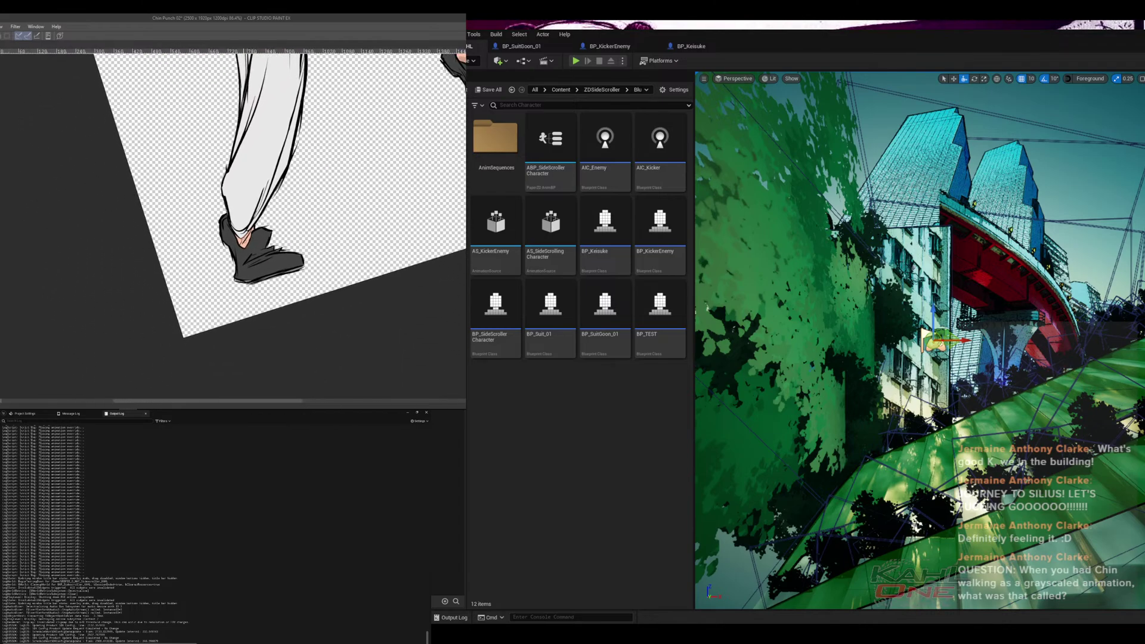
pyautogui.moveTo(248, 237); pyautogui.dragTo(374, 272)
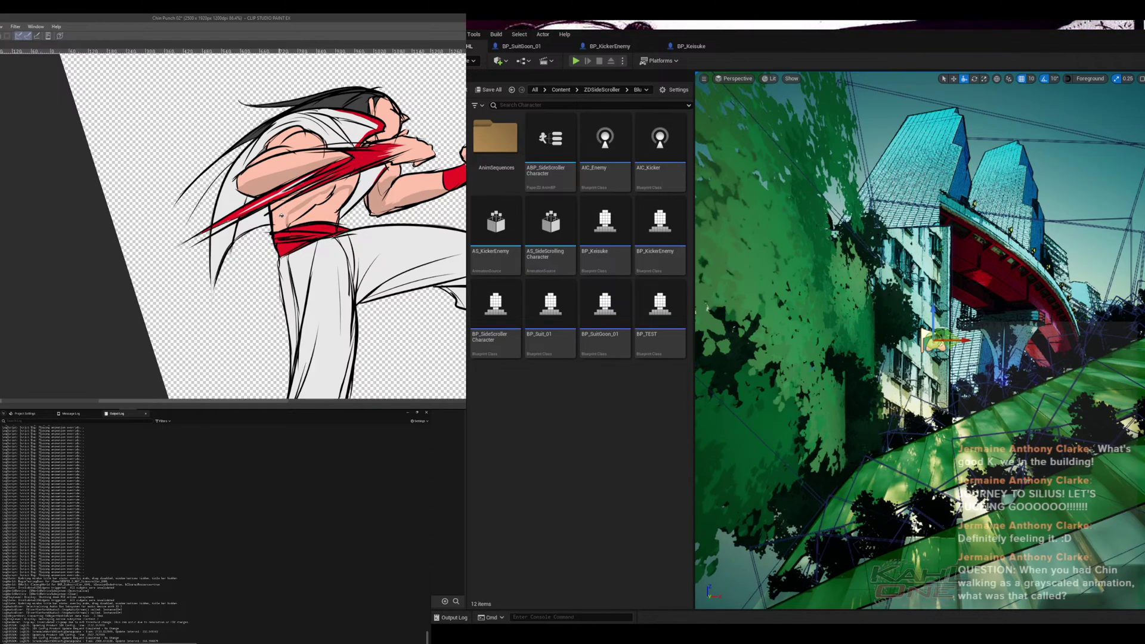
pyautogui.moveTo(282, 213); pyautogui.dragTo(341, 226)
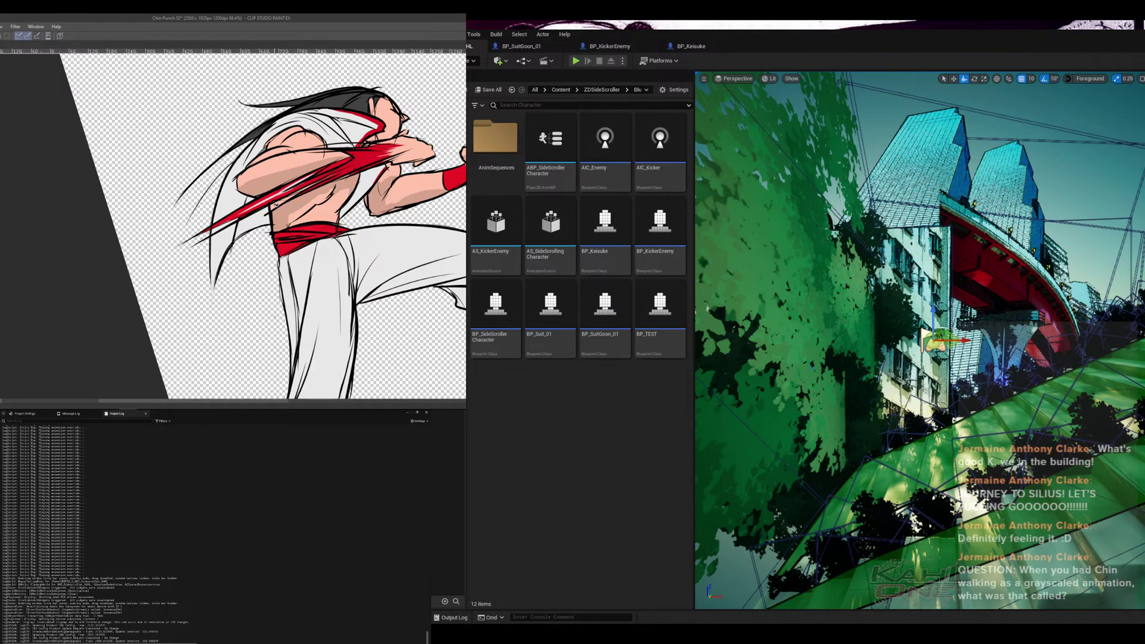
pyautogui.moveTo(404, 185); pyautogui.dragTo(325, 229)
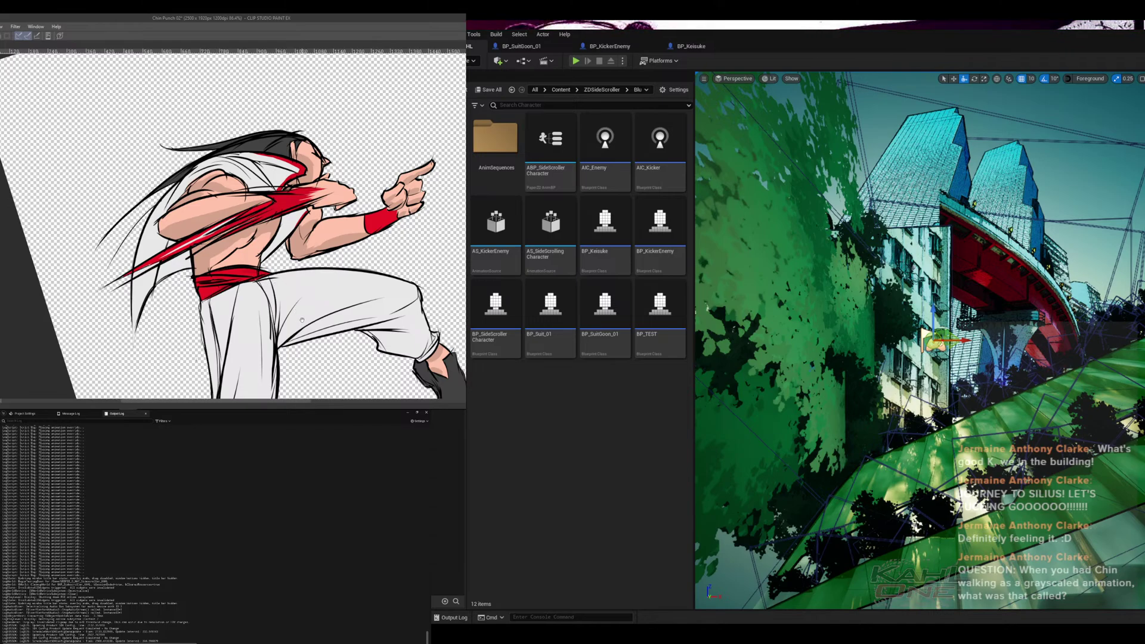
# - Draw gray shadow edges along the folds of the standing trouser leg and at the top of the raised thigh
pyautogui.moveTo(332, 347)
pyautogui.mouseDown()
pyautogui.moveTo(352, 156)
pyautogui.moveTo(288, 314)
pyautogui.moveTo(281, 365)
pyautogui.moveTo(333, 329)
pyautogui.mouseUp()
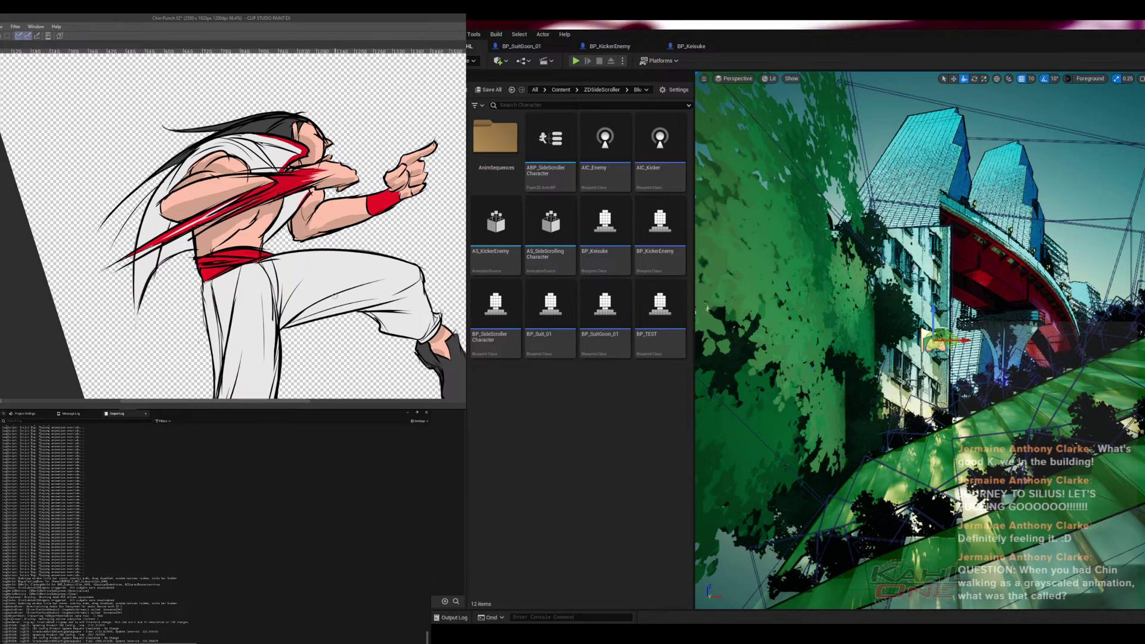
pyautogui.moveTo(307, 351); pyautogui.dragTo(316, 181)
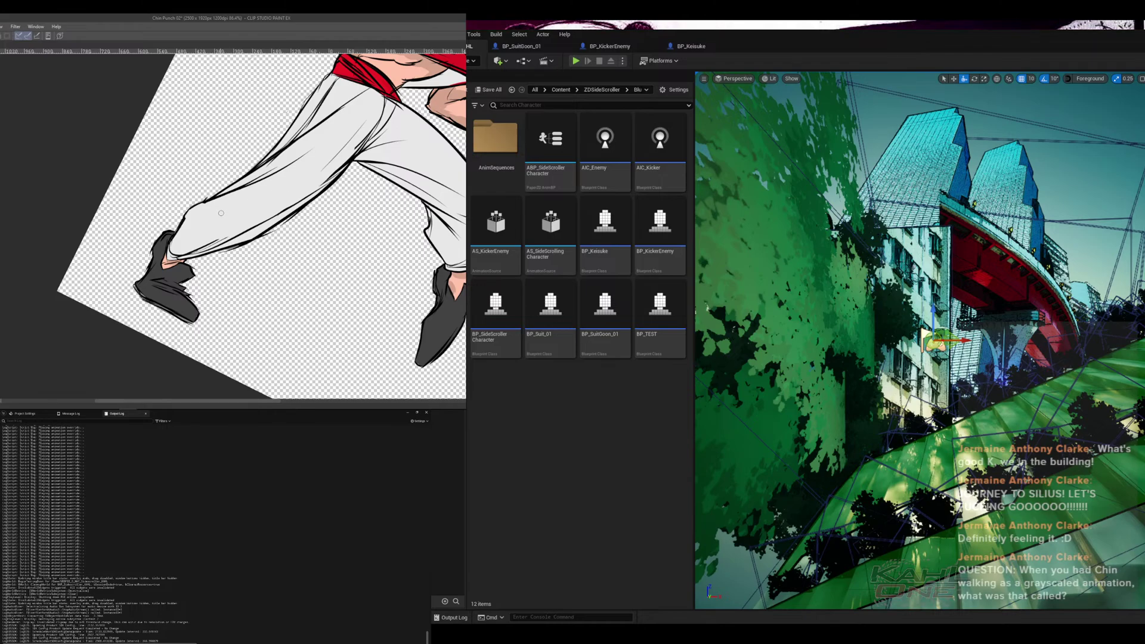
pyautogui.moveTo(230, 208); pyautogui.dragTo(316, 160)
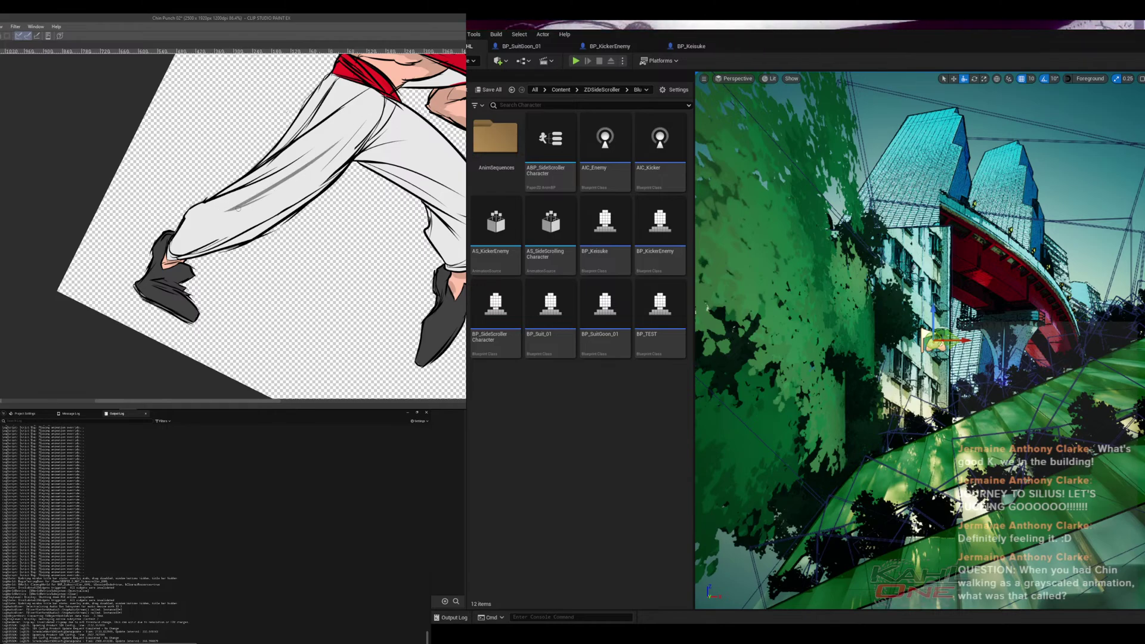
pyautogui.moveTo(226, 211); pyautogui.dragTo(323, 168)
pyautogui.moveTo(243, 210)
pyautogui.mouseDown()
pyautogui.moveTo(284, 191)
pyautogui.moveTo(255, 215)
pyautogui.moveTo(266, 196)
pyautogui.moveTo(261, 225)
pyautogui.mouseUp()
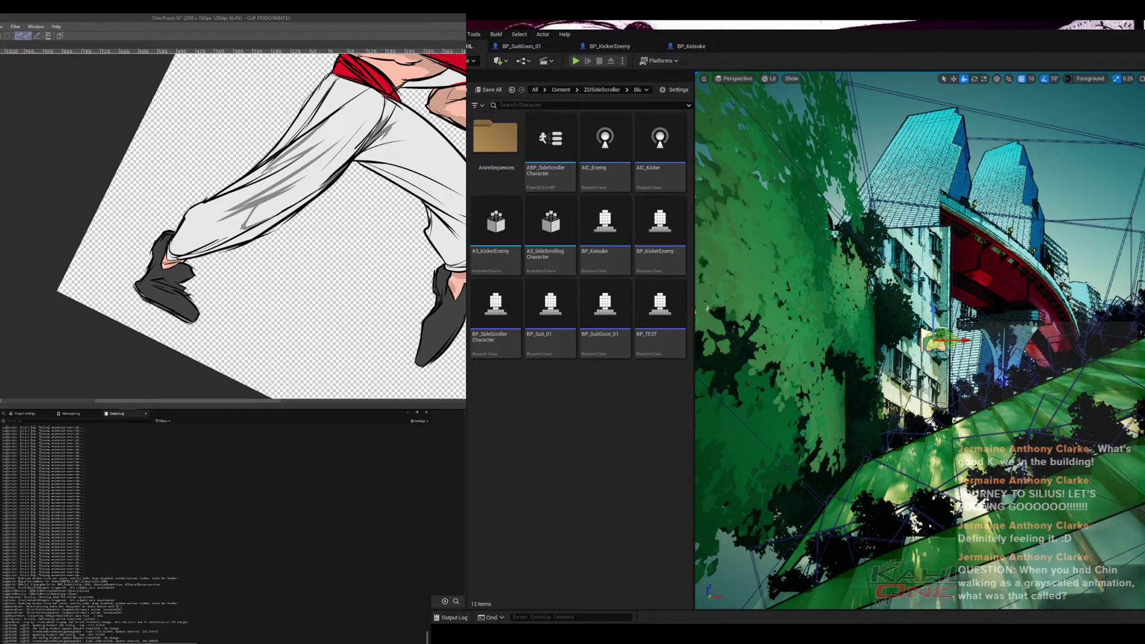
pyautogui.moveTo(381, 140); pyautogui.dragTo(421, 138)
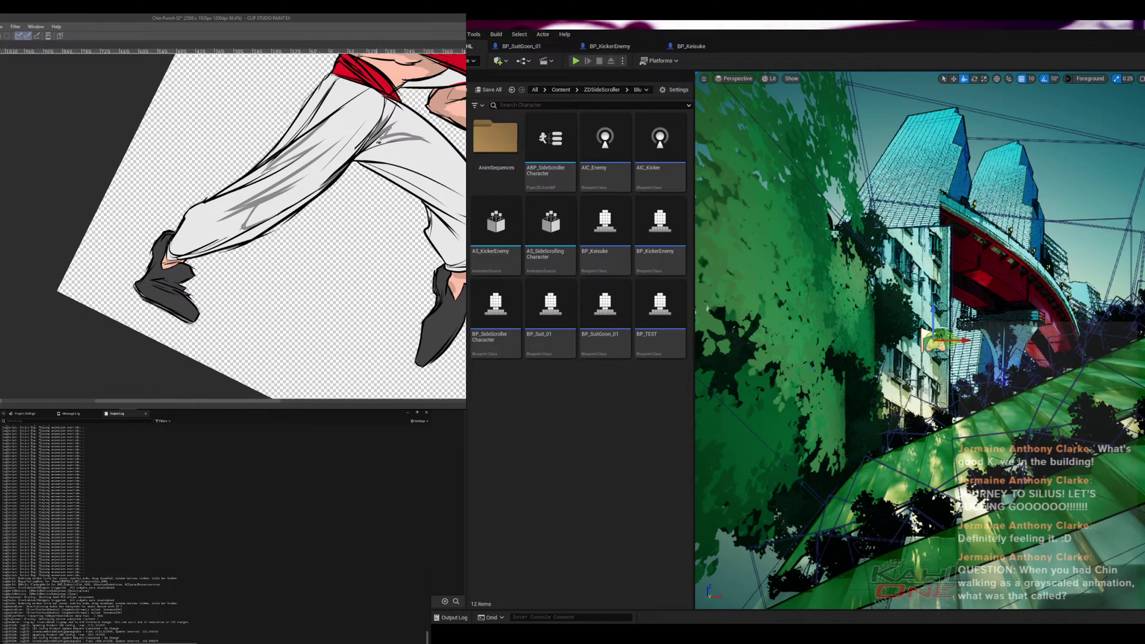
# - Fill the shadow areas of the standing trouser leg with gray, keeping light strips along the thigh and shin
pyautogui.click(361, 165)
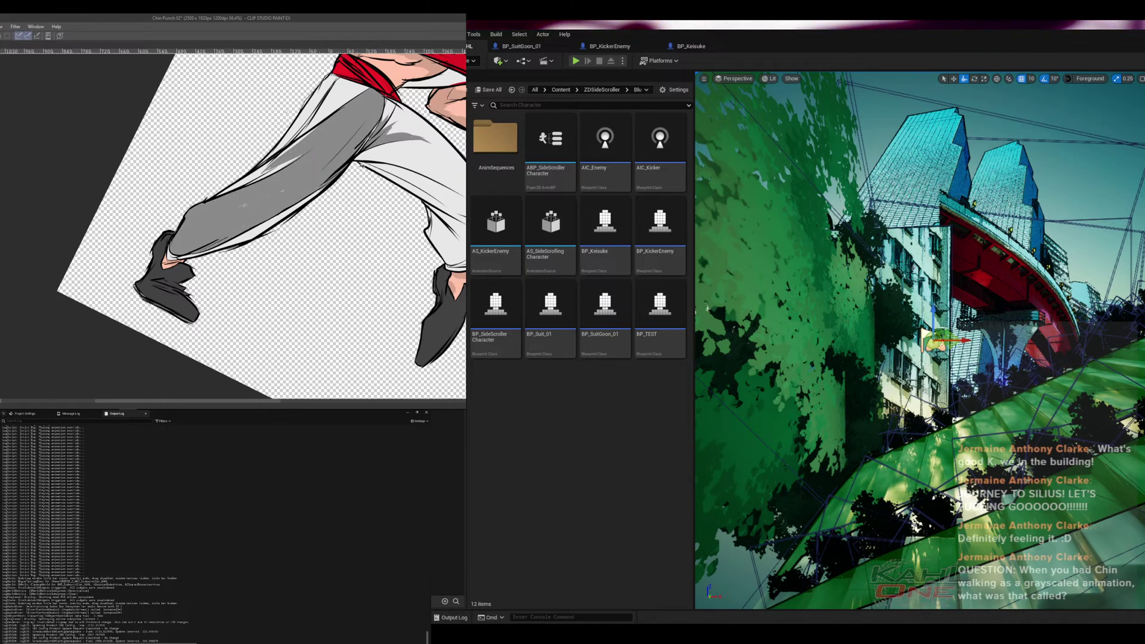
pyautogui.hotkey('ctrl', 'z')
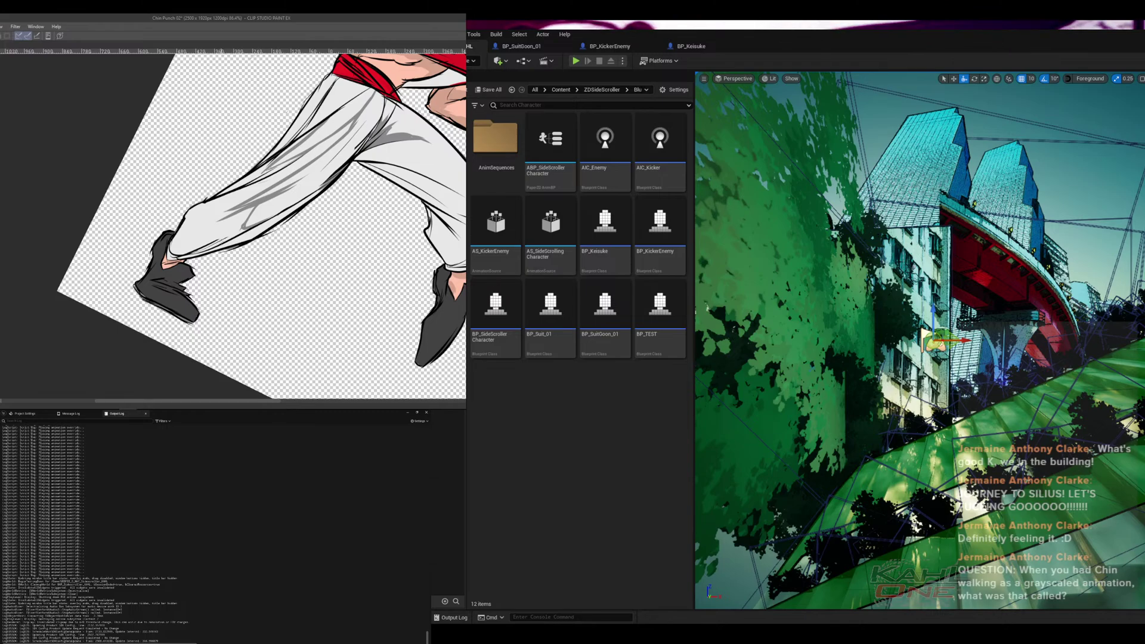
pyautogui.click(215, 224)
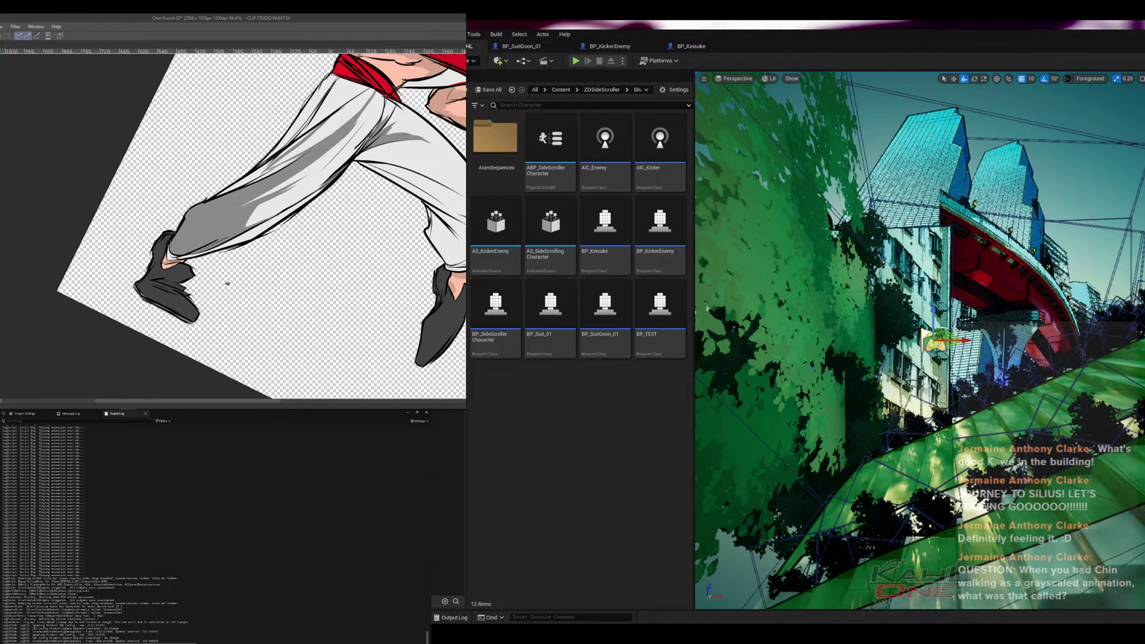
pyautogui.click(269, 225)
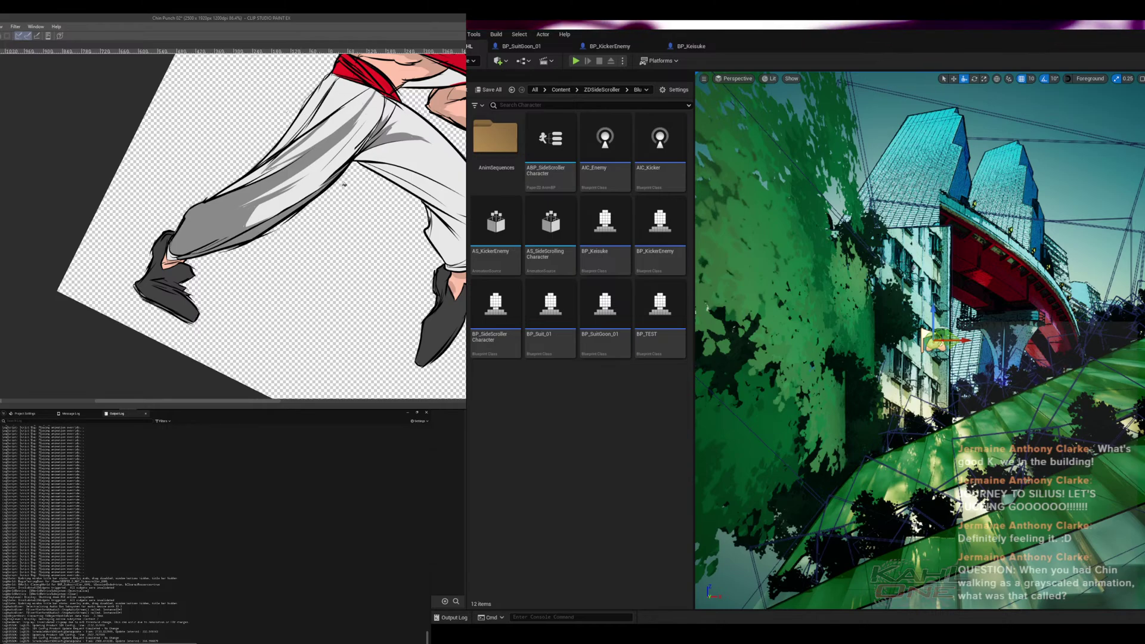
pyautogui.click(276, 179)
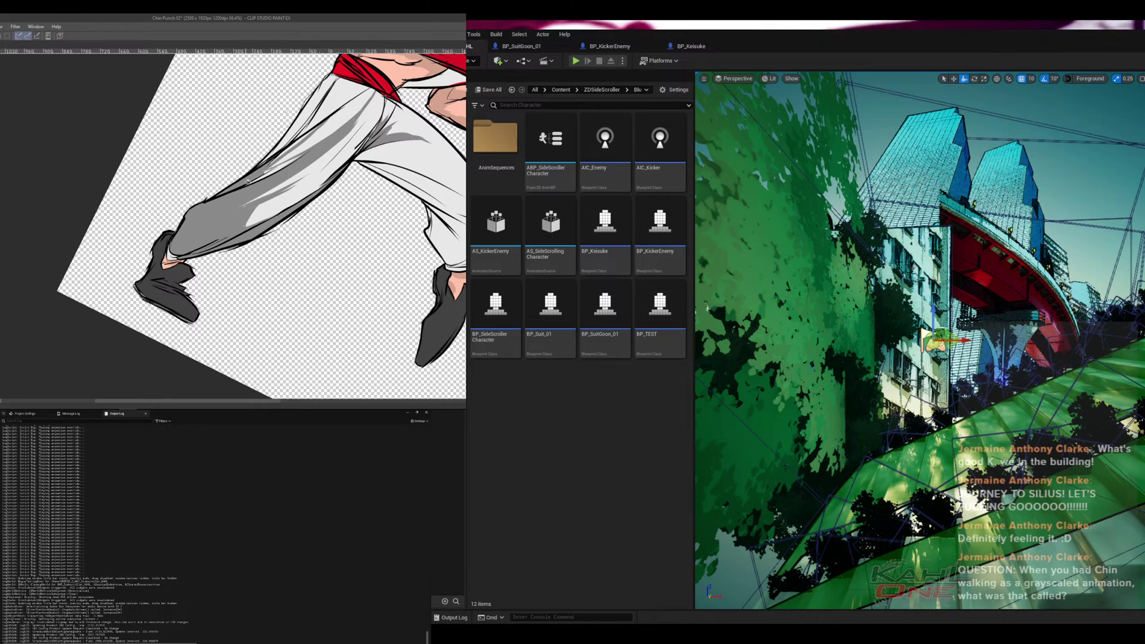
pyautogui.click(280, 173)
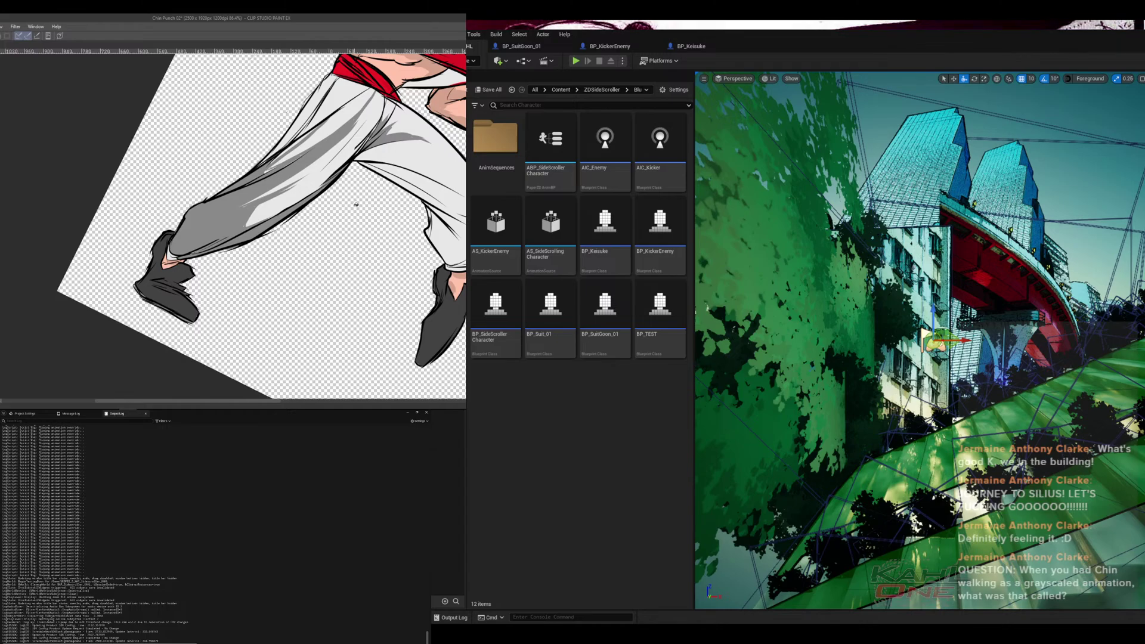
pyautogui.click(295, 144)
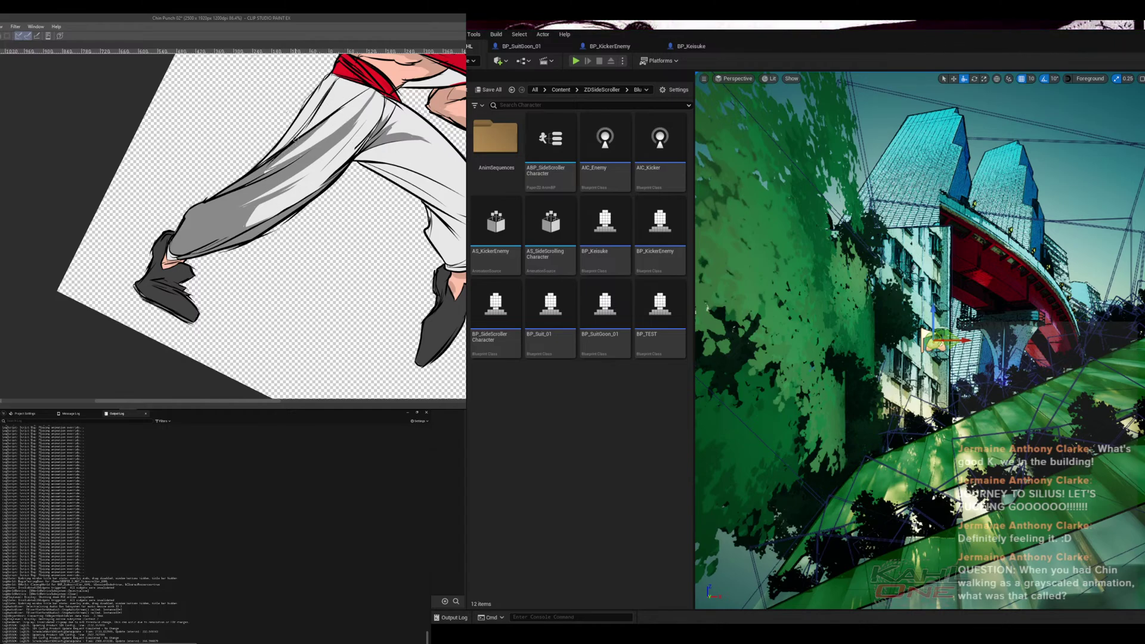
pyautogui.click(331, 103)
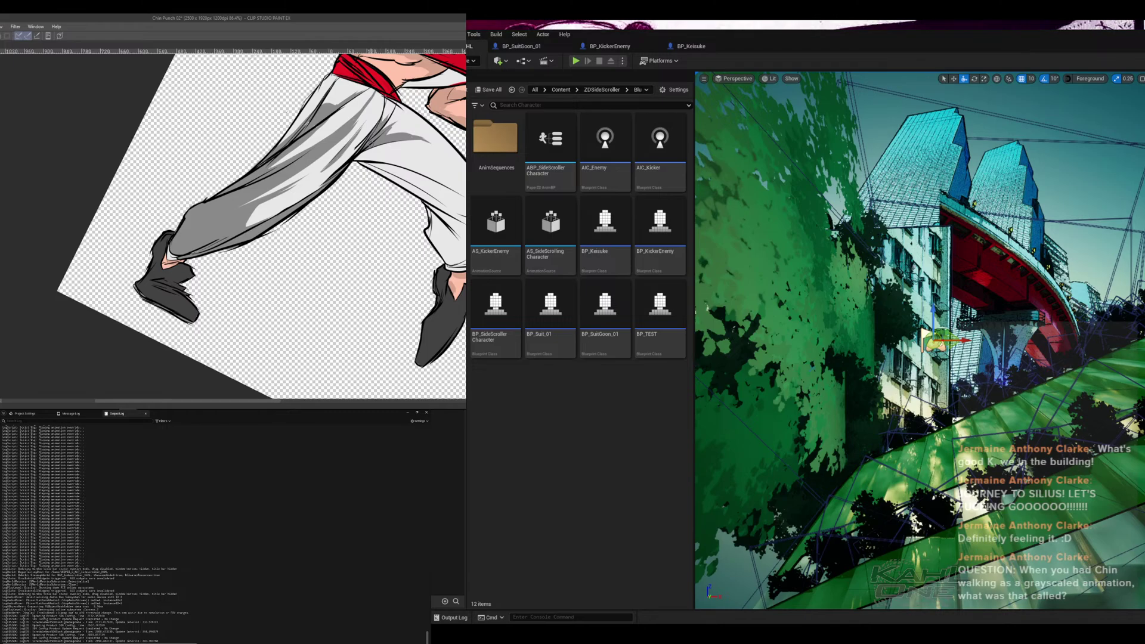
# - Outline the shadow along the underside and knee of the raised trouser leg and fill it with gray
pyautogui.scroll(10, 381, 284)
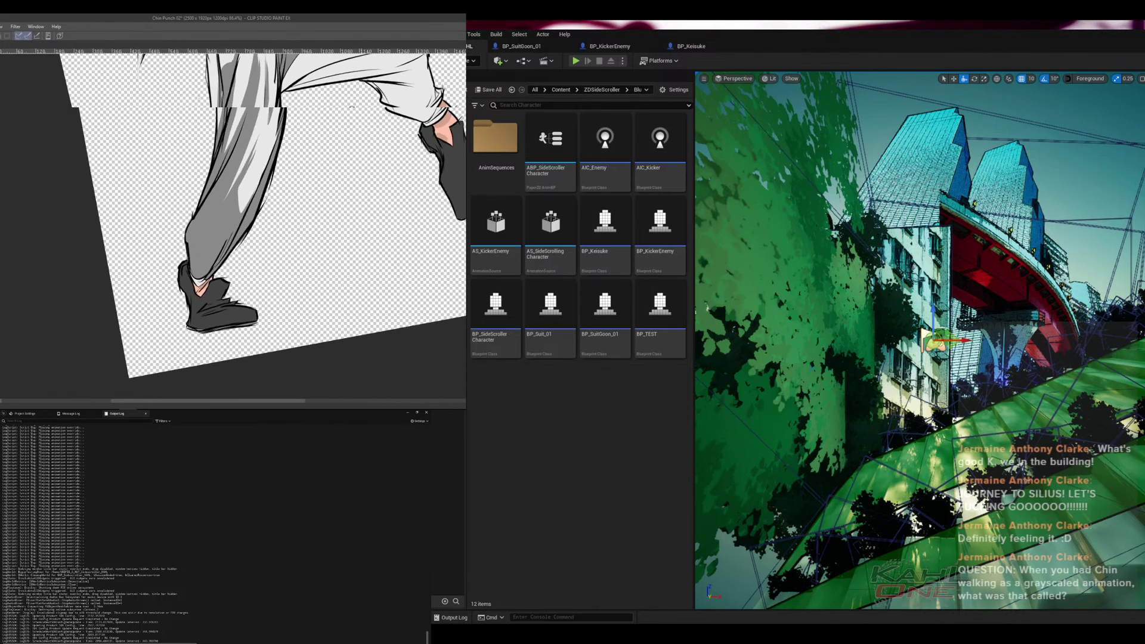
pyautogui.scroll(5, 369, 281)
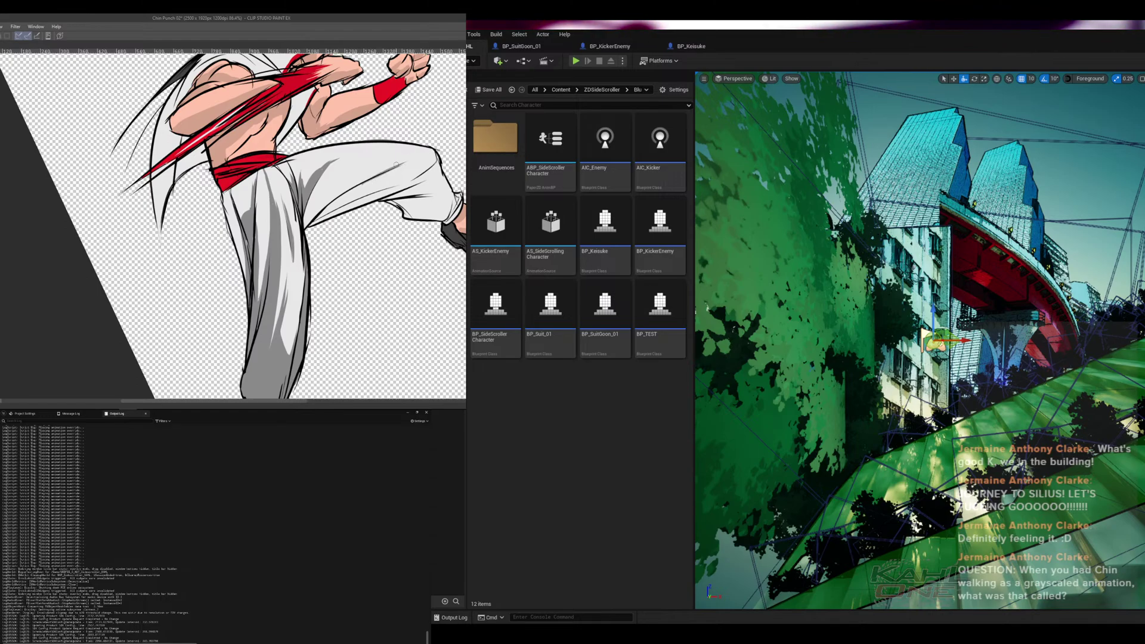
pyautogui.moveTo(405, 162)
pyautogui.mouseDown()
pyautogui.moveTo(409, 183)
pyautogui.moveTo(433, 167)
pyautogui.mouseUp()
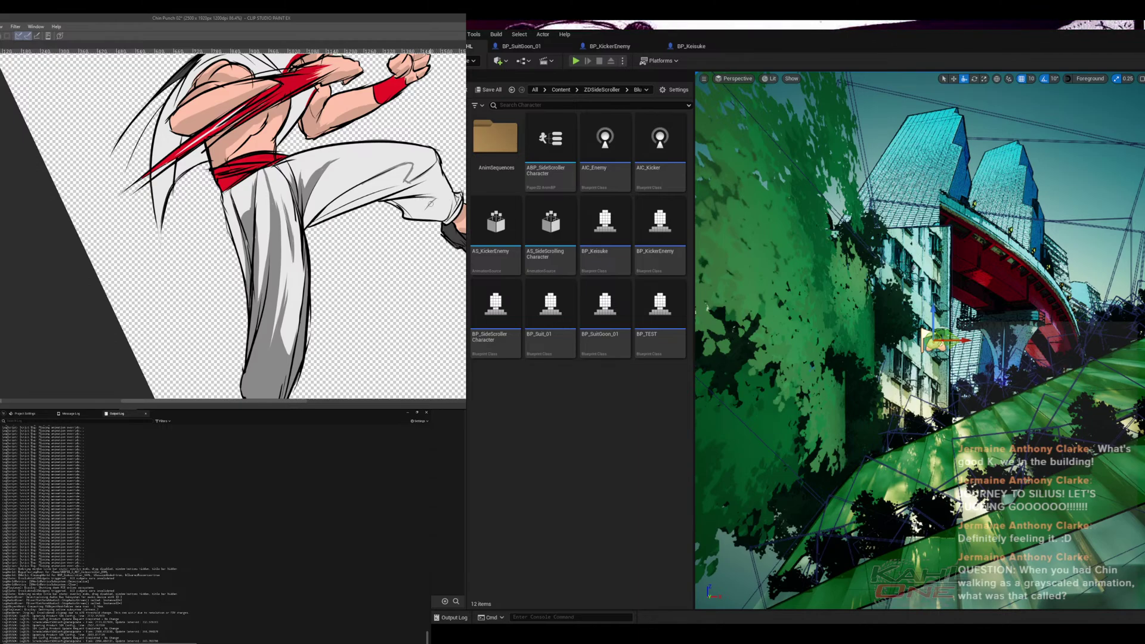
pyautogui.moveTo(424, 209); pyautogui.dragTo(440, 213)
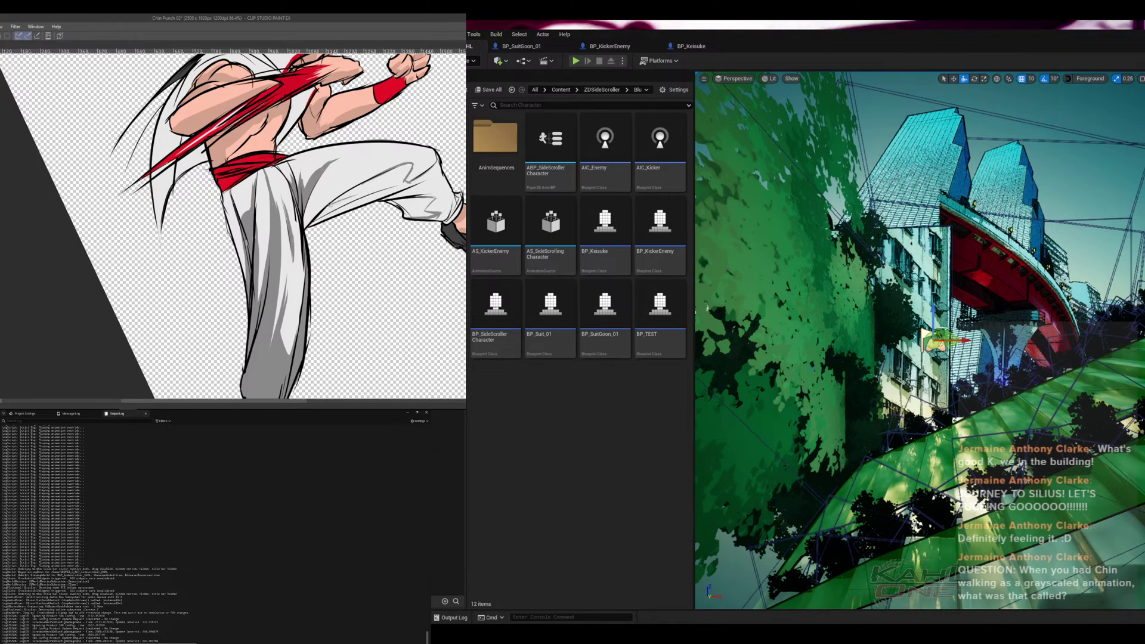
pyautogui.moveTo(329, 206); pyautogui.dragTo(385, 189)
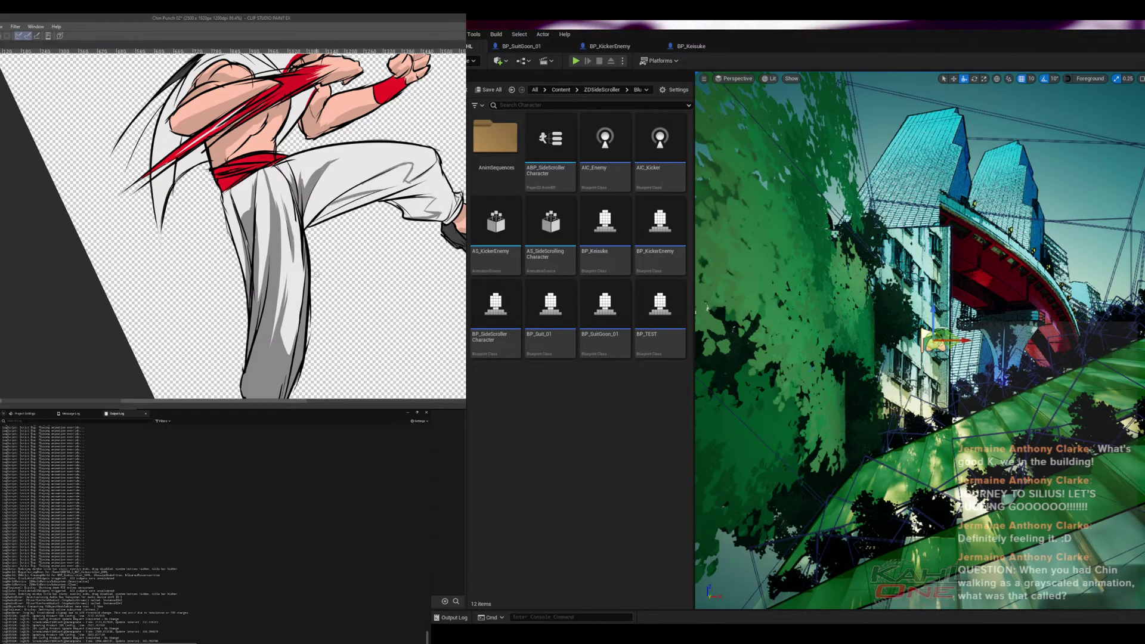
pyautogui.click(391, 165)
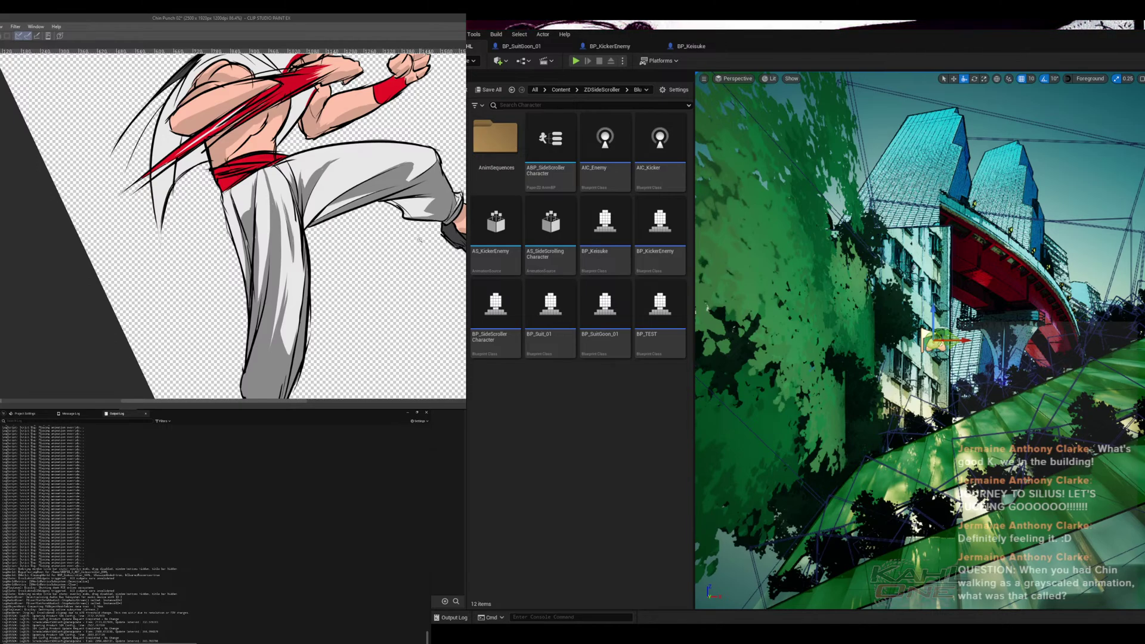
# - Shade the fighter's vest gray across the collar, back folds, trailing tails and inner front panel, leaving light strips along the cloth
pyautogui.scroll(-5, 420, 240)
pyautogui.scroll(2, 330, 284)
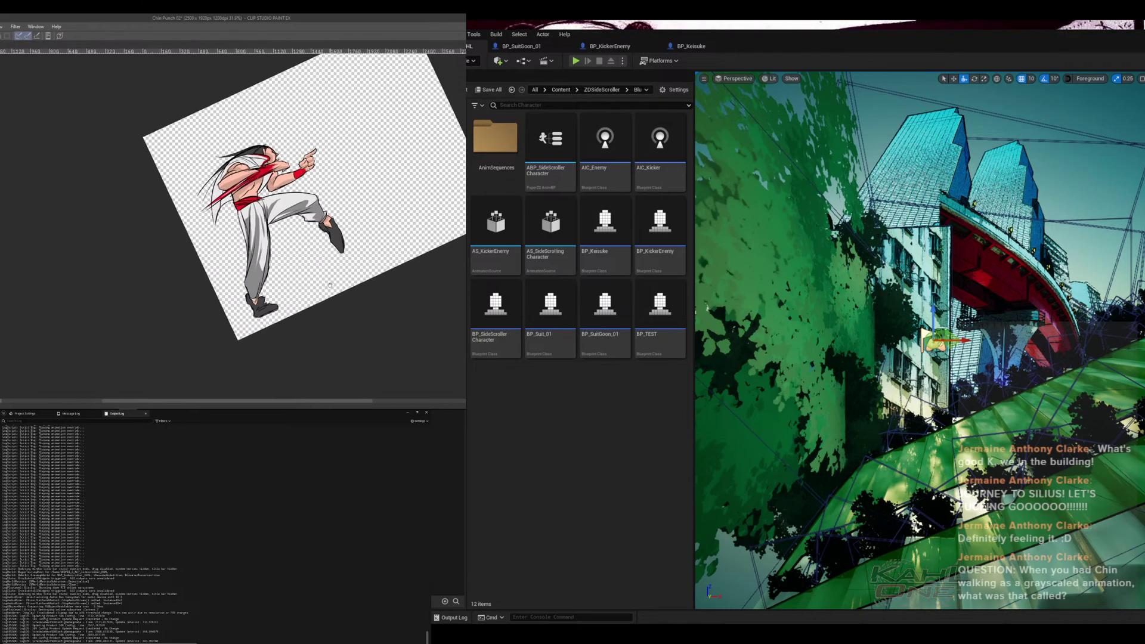
pyautogui.moveTo(330, 285); pyautogui.dragTo(407, 269)
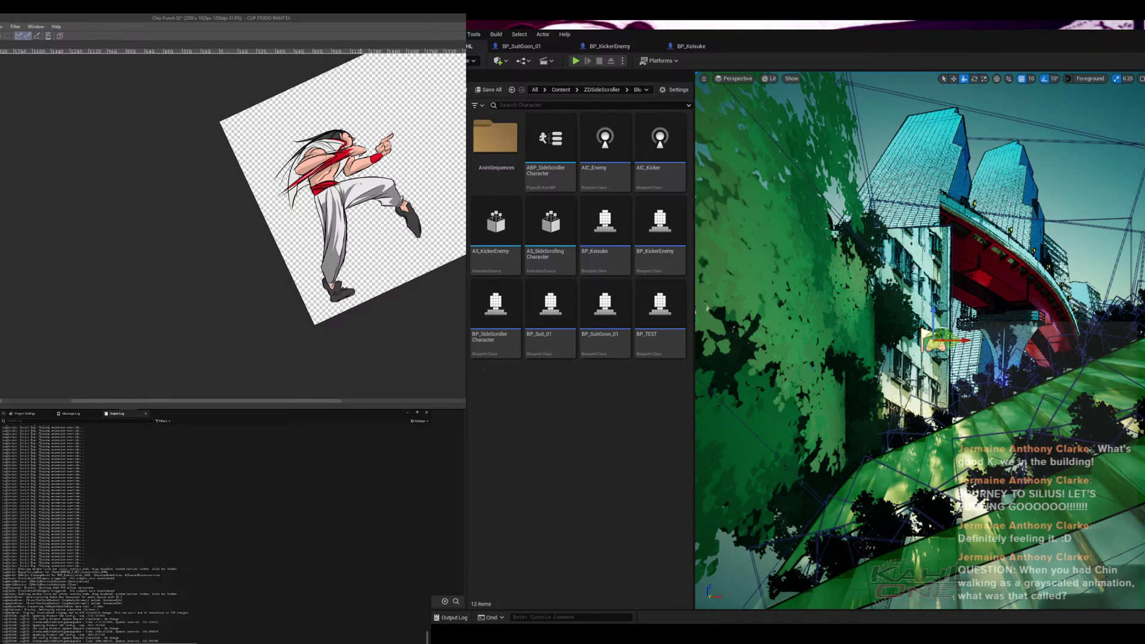
pyautogui.scroll(8, 343, 160)
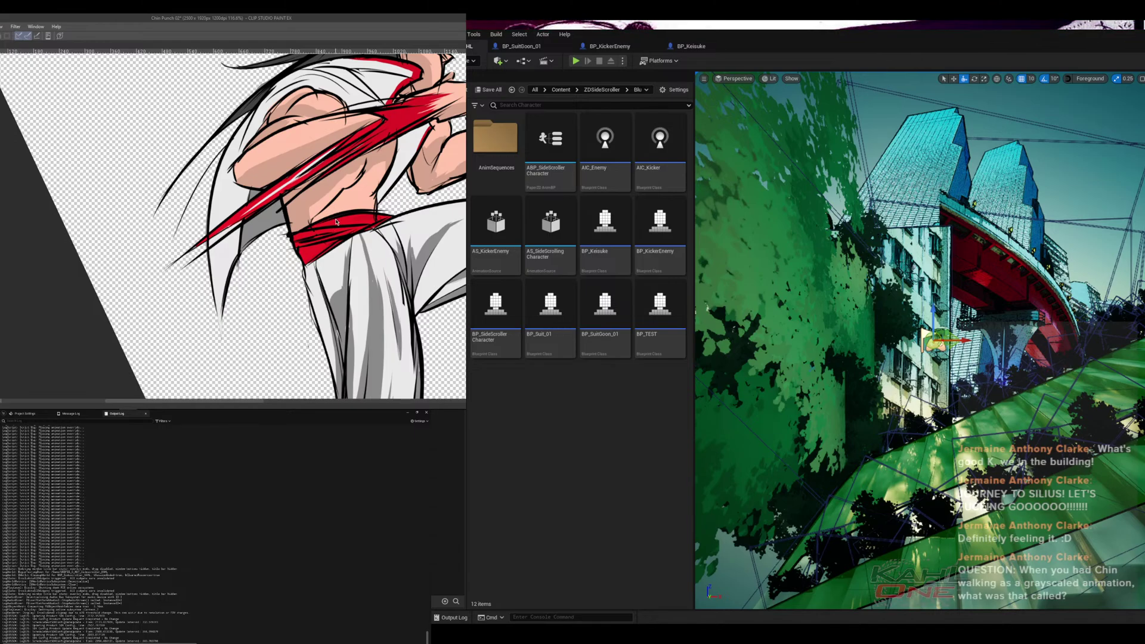
pyautogui.scroll(2, 339, 191)
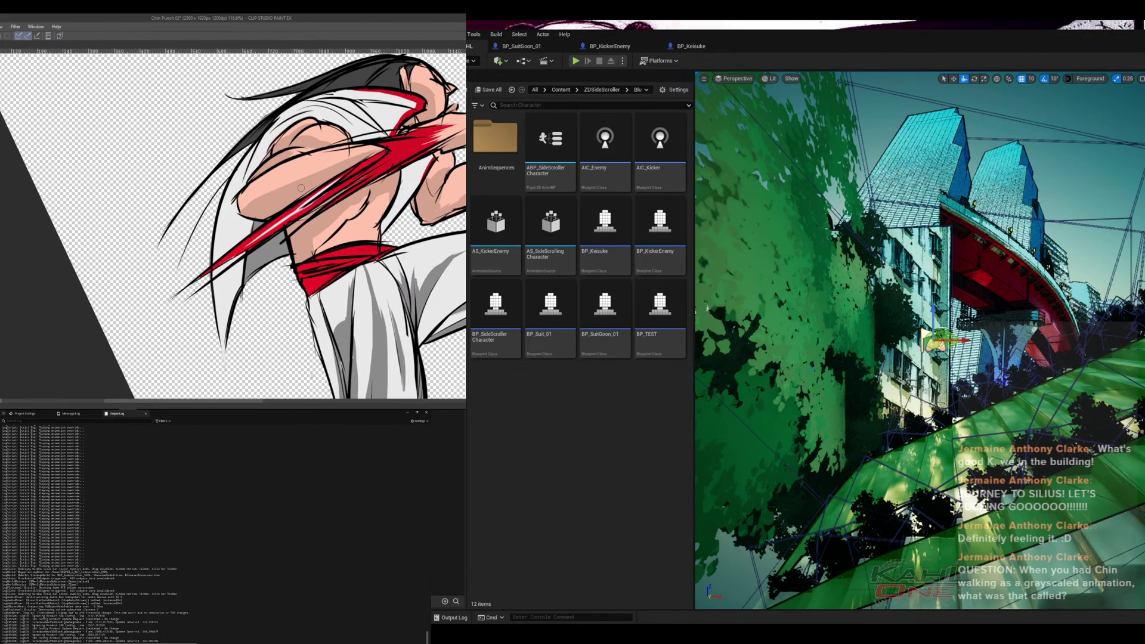
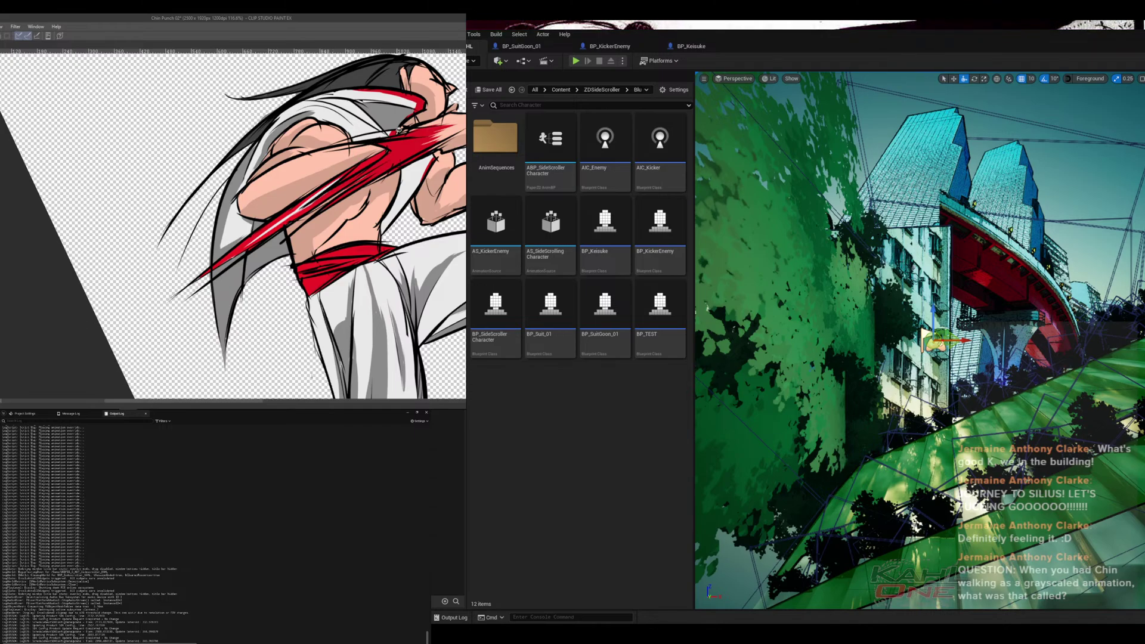
pyautogui.moveTo(400, 129); pyautogui.dragTo(462, 238)
pyautogui.click(320, 210)
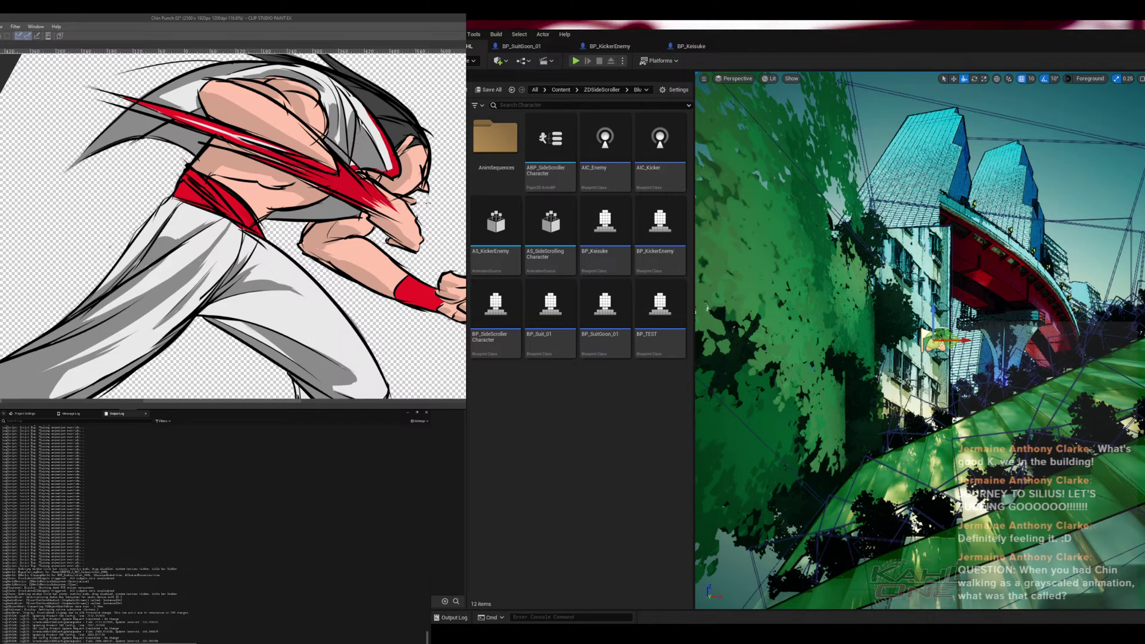
pyautogui.moveTo(424, 207); pyautogui.dragTo(261, 138)
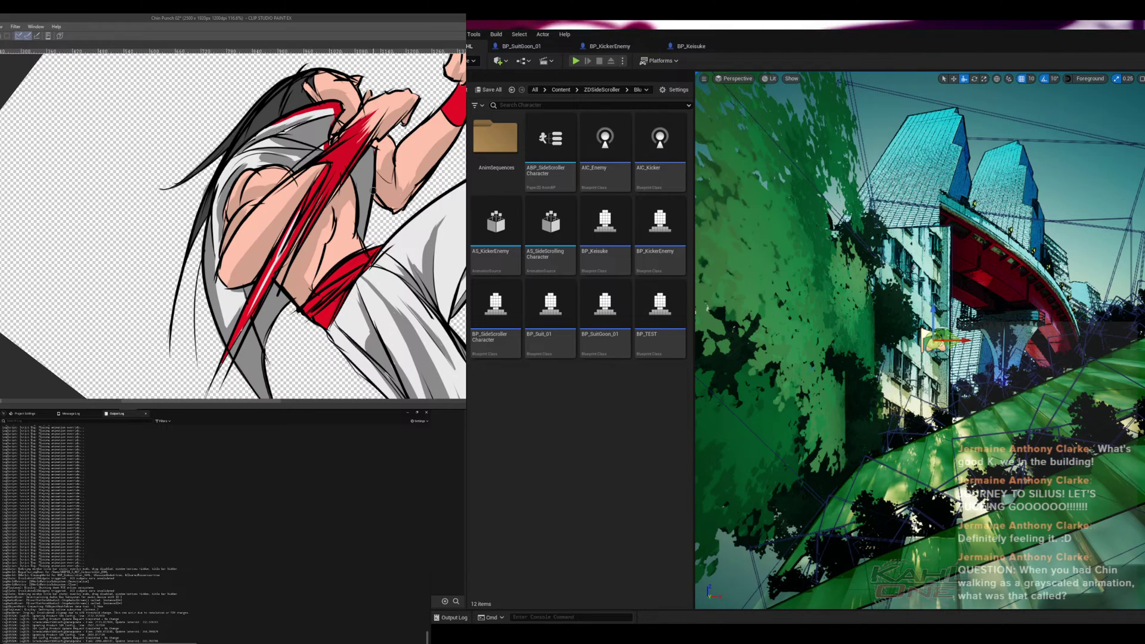
# - Check the whole shaded wind-up figure with the canvas upright and save the file
pyautogui.scroll(-6, 376, 248)
pyautogui.scroll(-1, 398, 255)
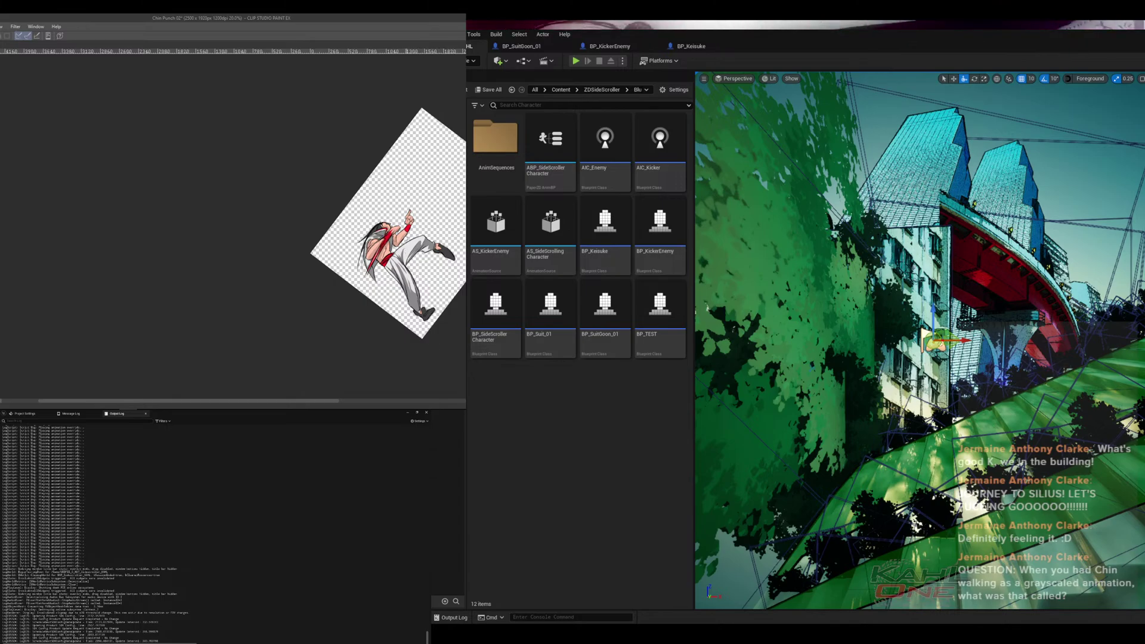
pyautogui.scroll(5, 402, 236)
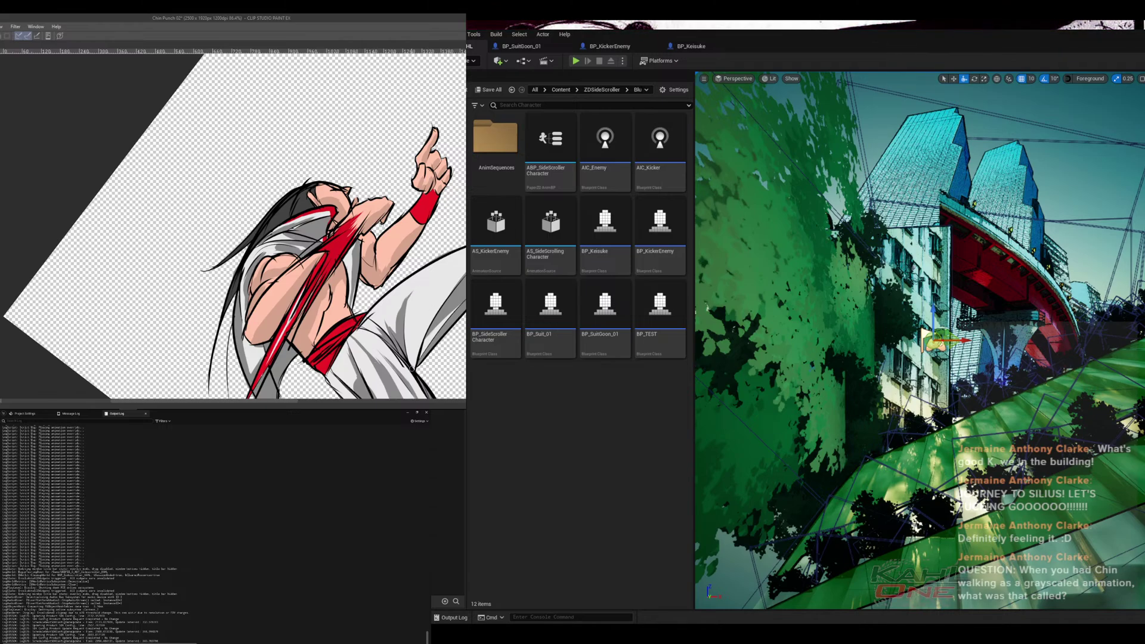
pyautogui.moveTo(294, 161); pyautogui.dragTo(422, 228)
pyautogui.moveTo(361, 298); pyautogui.dragTo(364, 127)
pyautogui.moveTo(384, 254); pyautogui.dragTo(374, 266)
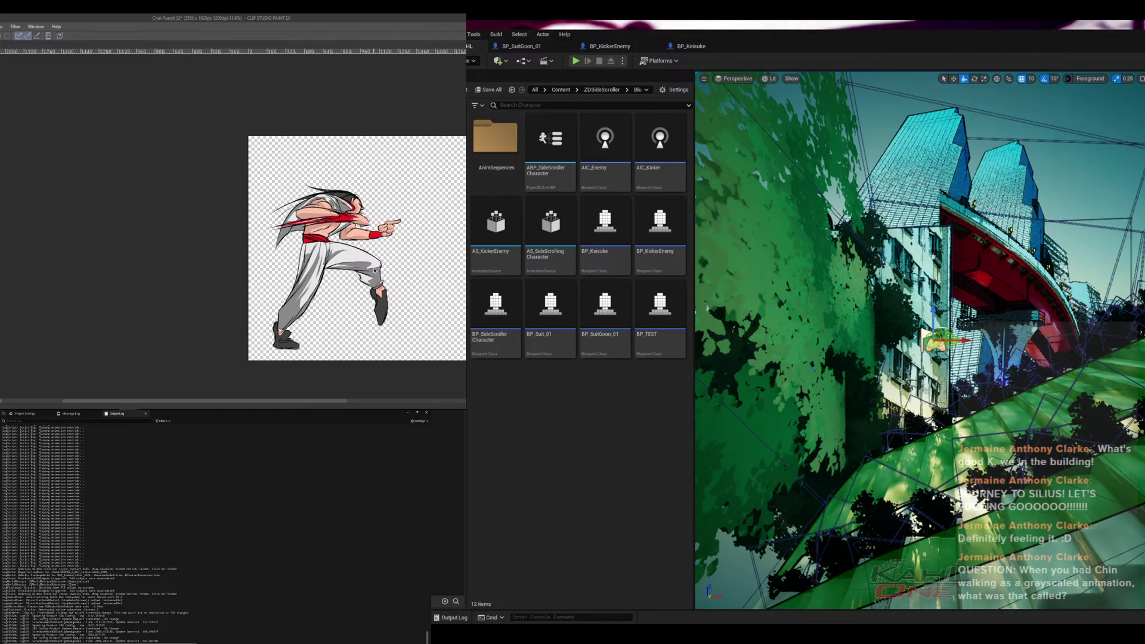
pyautogui.hotkey('ctrl', 's')
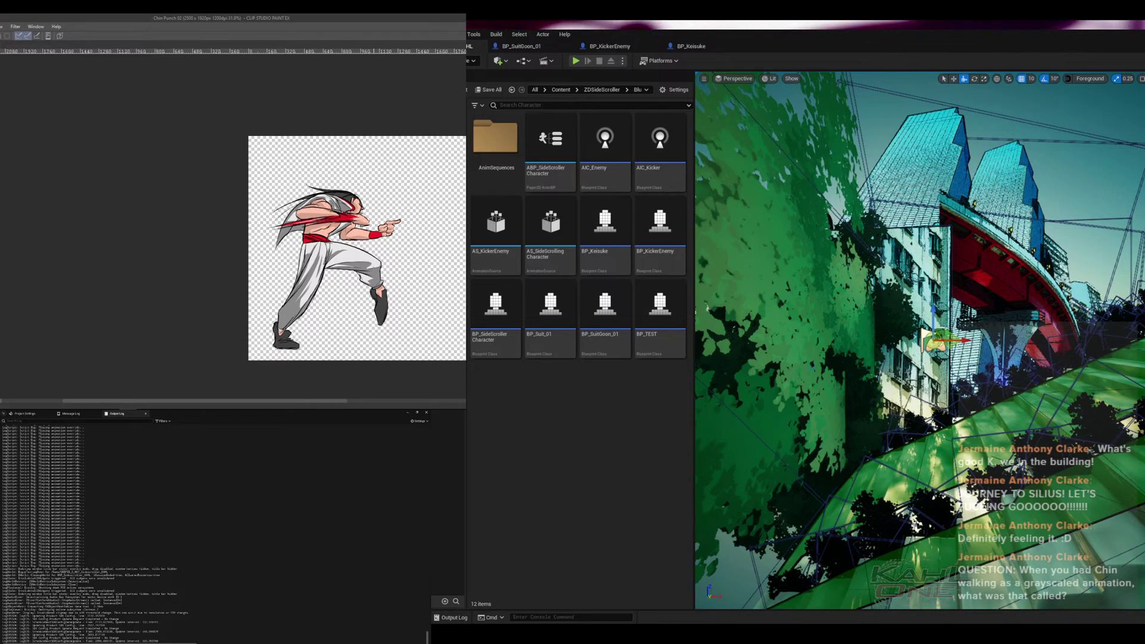
# - Go to the next animation frame, the lunging punch with the extended arm, and bring its unshaded trousers into close view
pyautogui.press('Tab')
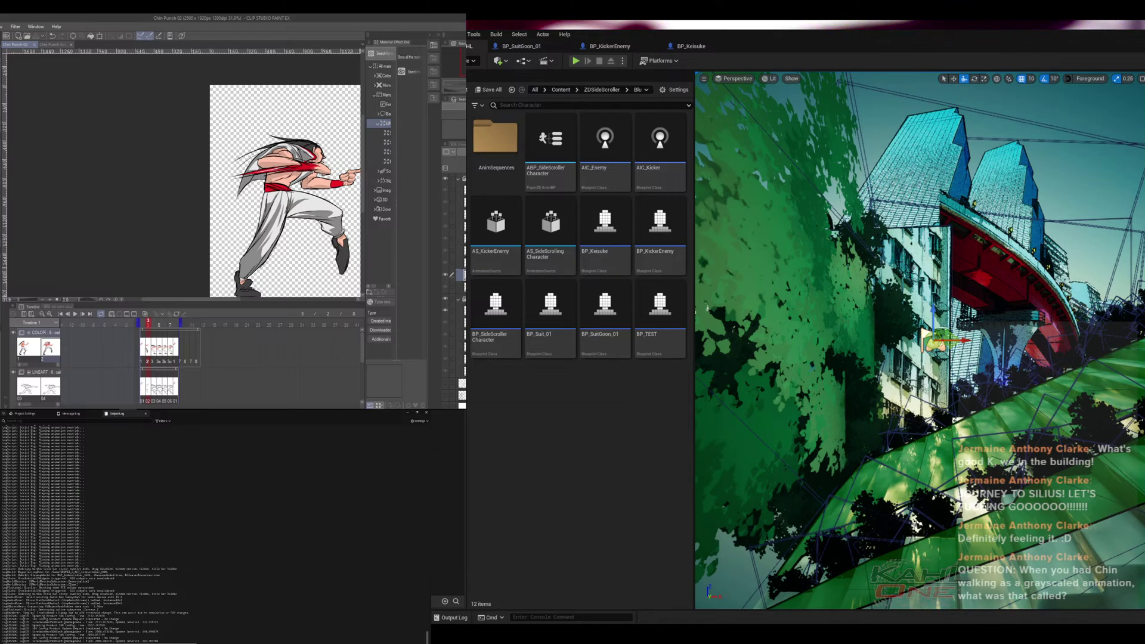
pyautogui.moveTo(148, 325)
pyautogui.mouseDown()
pyautogui.moveTo(170, 326)
pyautogui.moveTo(136, 334)
pyautogui.moveTo(153, 336)
pyautogui.mouseUp()
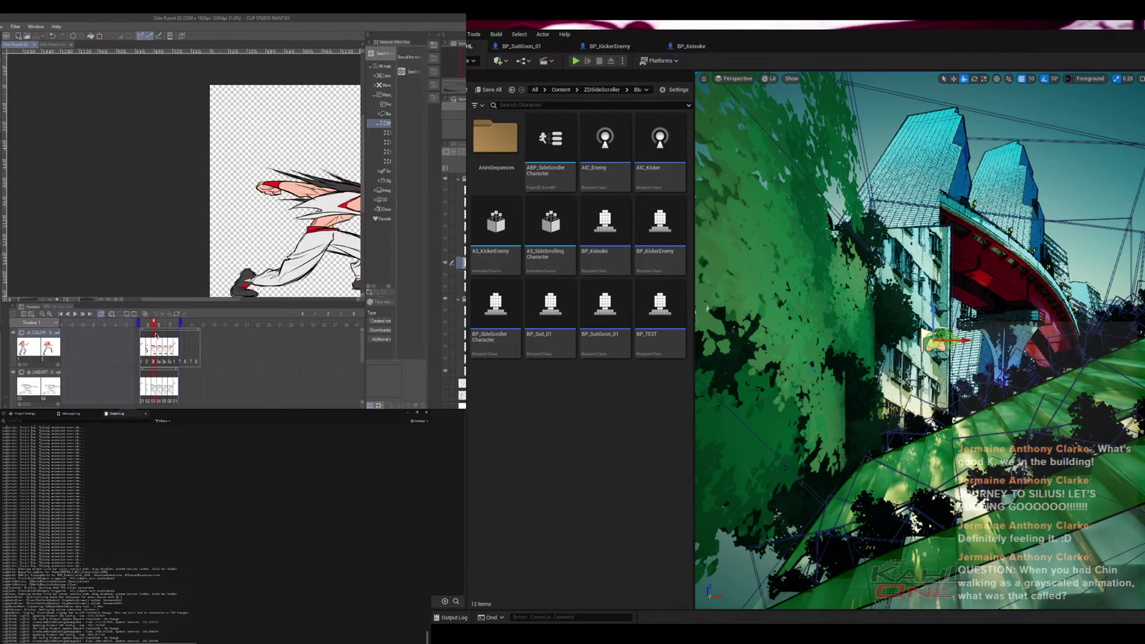
pyautogui.press('Tab')
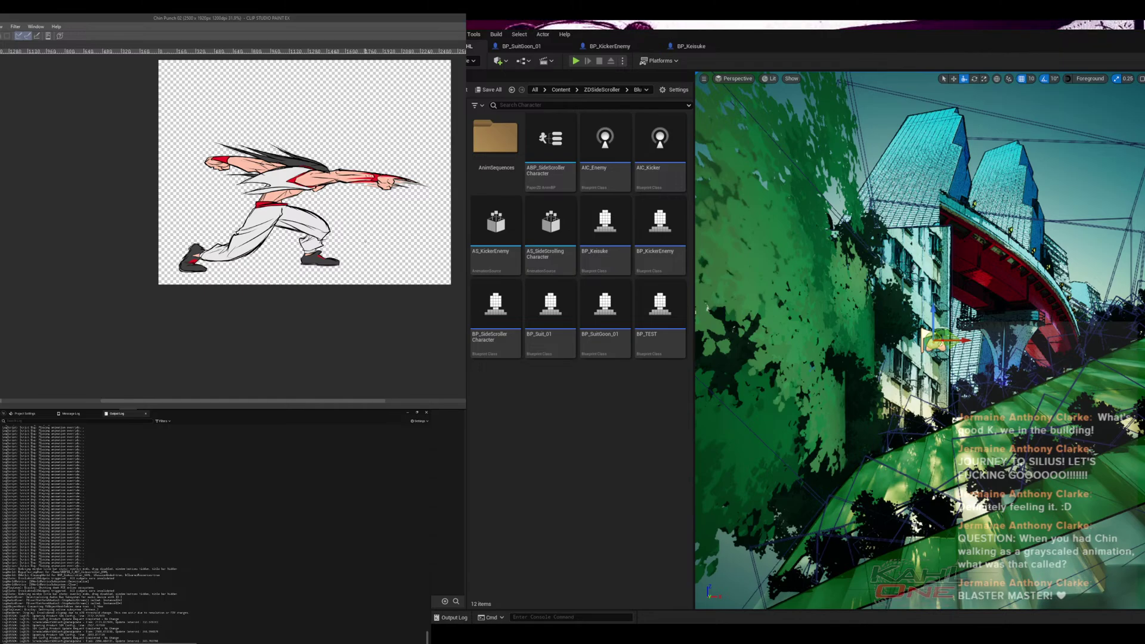
pyautogui.scroll(3, 322, 245)
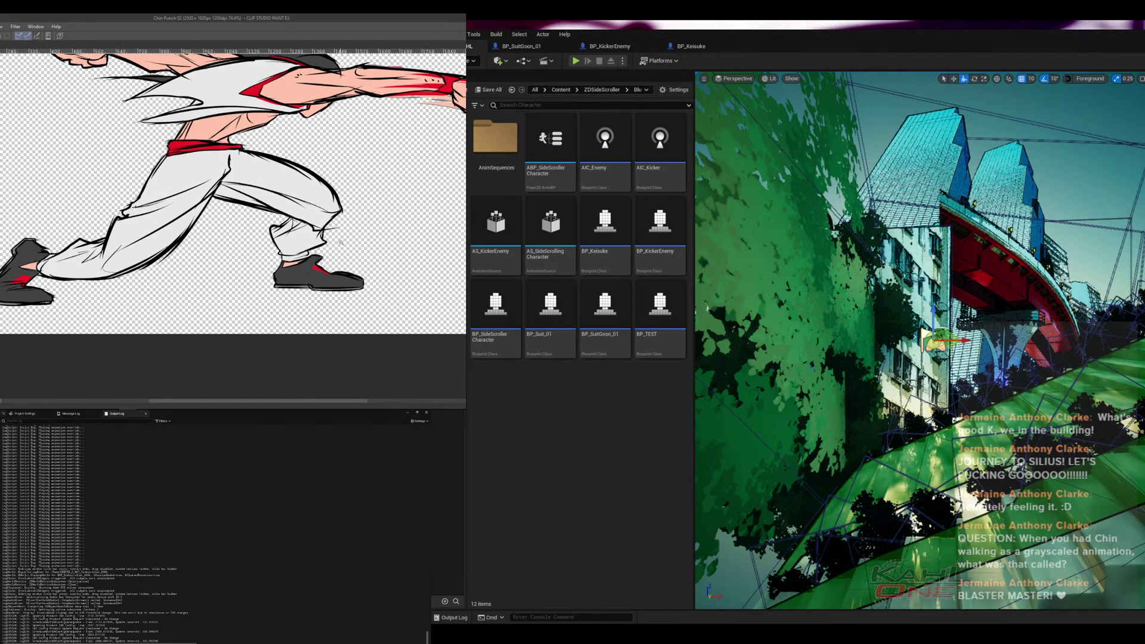
pyautogui.moveTo(343, 228); pyautogui.dragTo(370, 254)
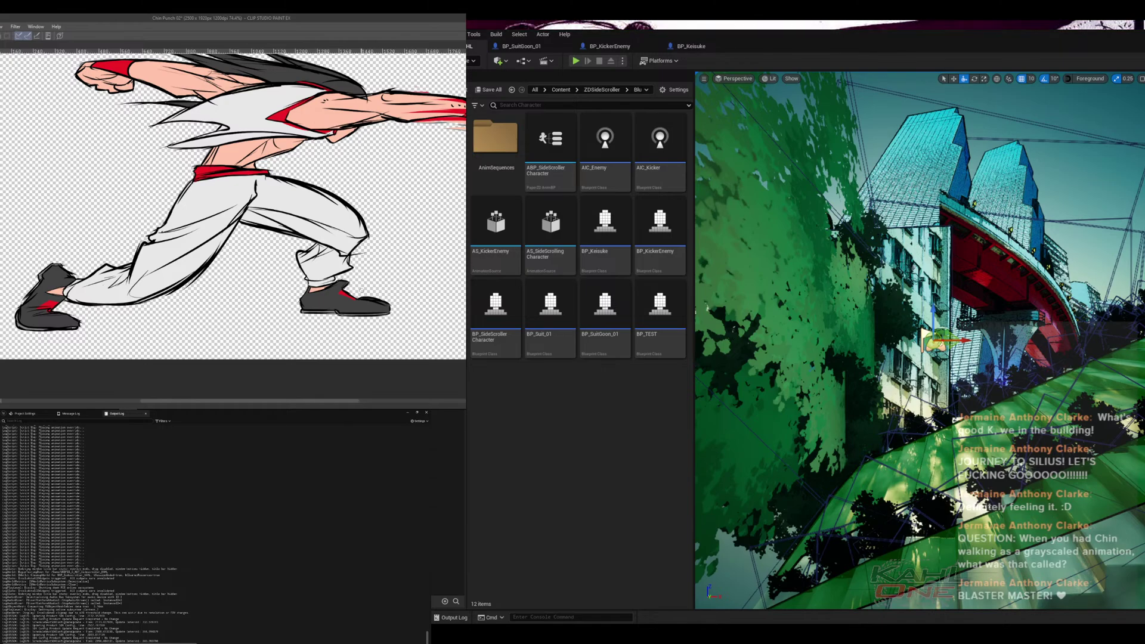
# - Review the trouser shading on the previous frame, then return to the extended-arm punch frame
pyautogui.press('Tab')
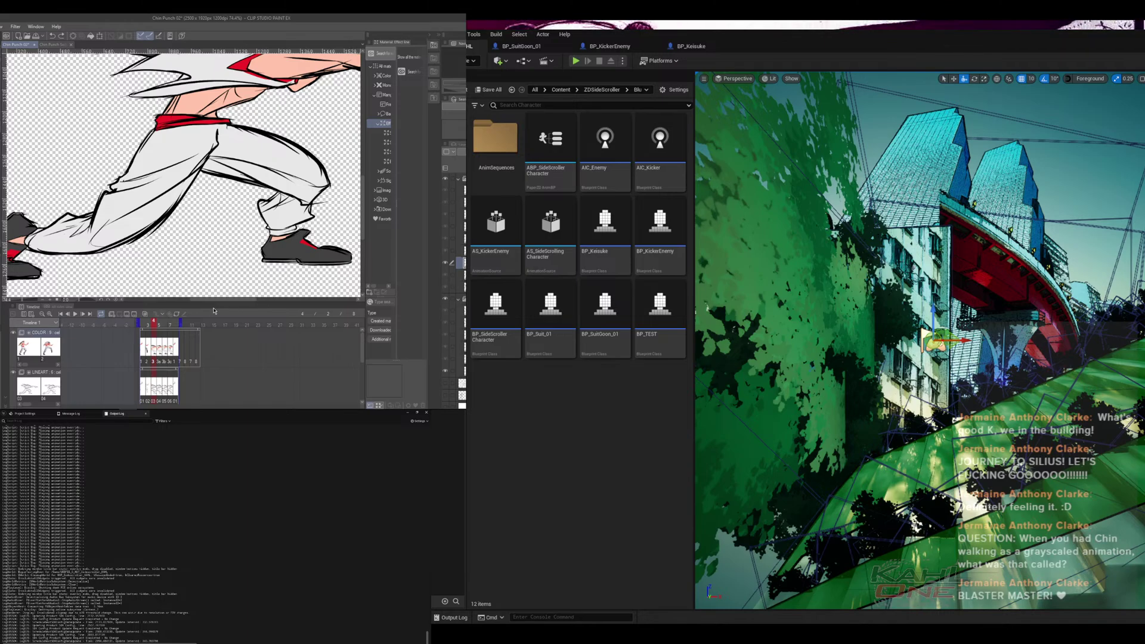
pyautogui.click(148, 325)
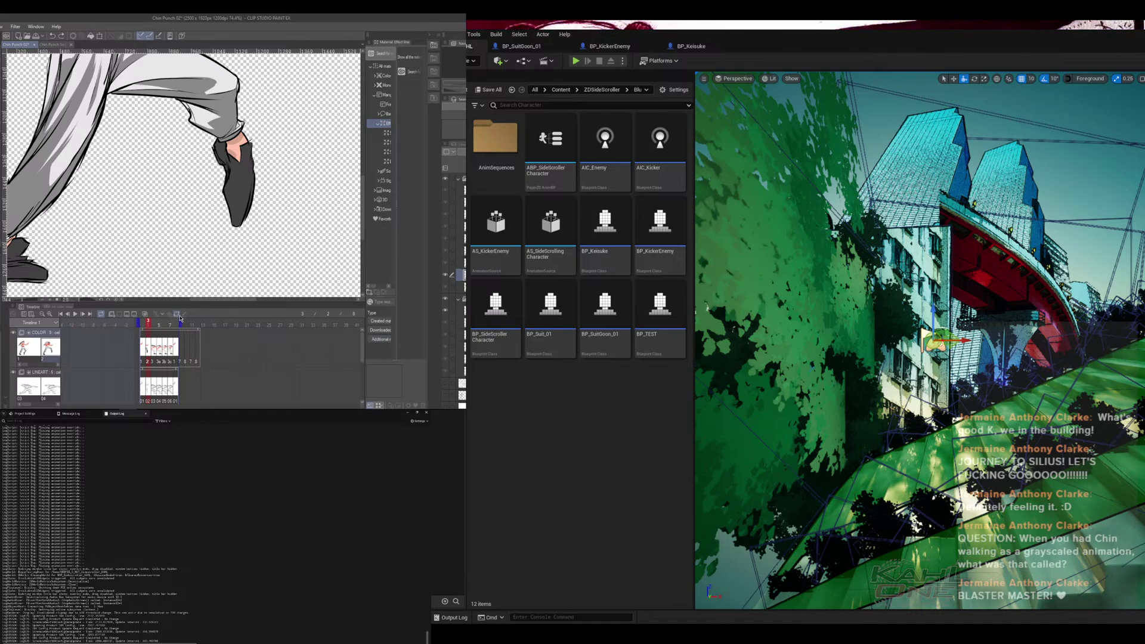
pyautogui.press('Tab')
pyautogui.press('Tab')
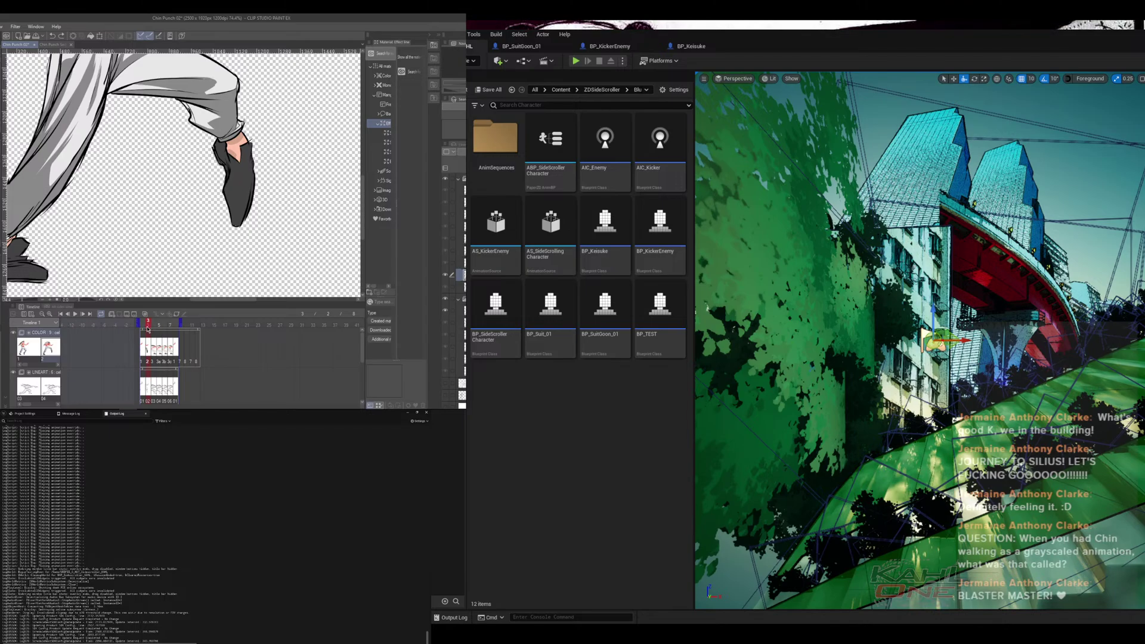
pyautogui.moveTo(148, 329); pyautogui.dragTo(158, 328)
pyautogui.press('Tab')
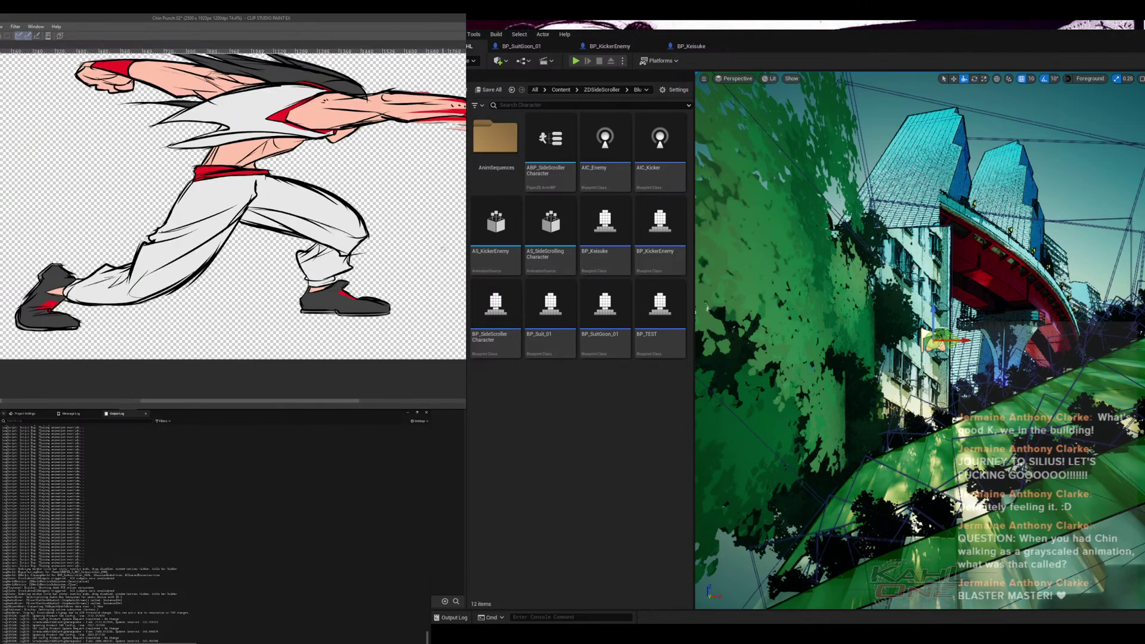
# - Shade the front trouser leg gray along the underside of the thigh and over the lower leg down to the cuff
pyautogui.moveTo(417, 308); pyautogui.dragTo(442, 191)
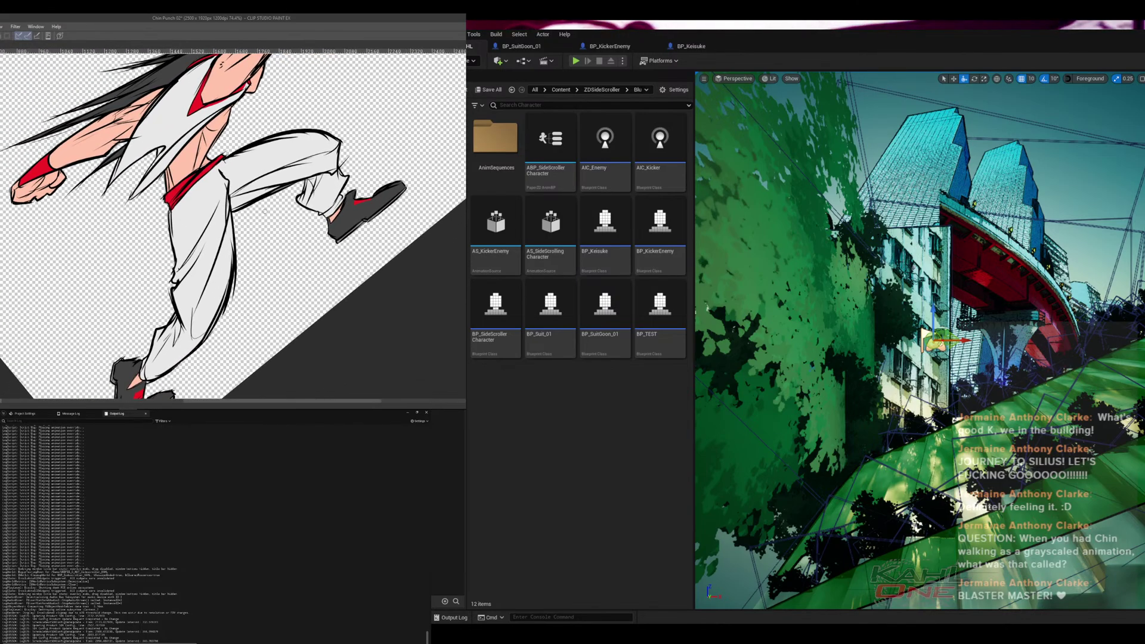
pyautogui.moveTo(236, 197); pyautogui.dragTo(329, 194)
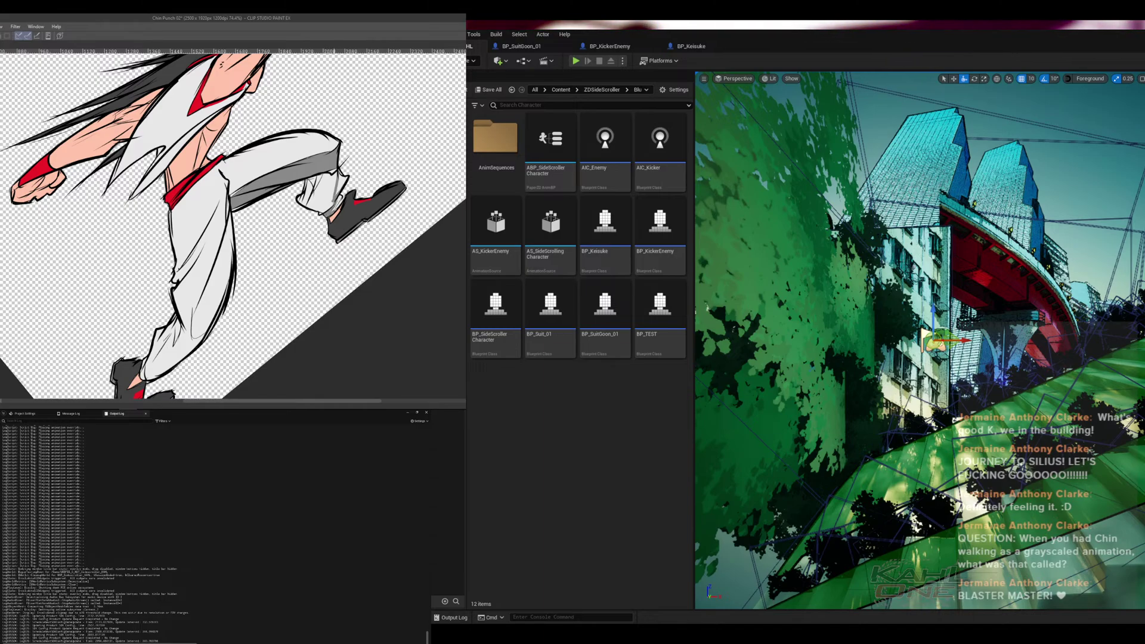
pyautogui.click(328, 198)
pyautogui.click(306, 193)
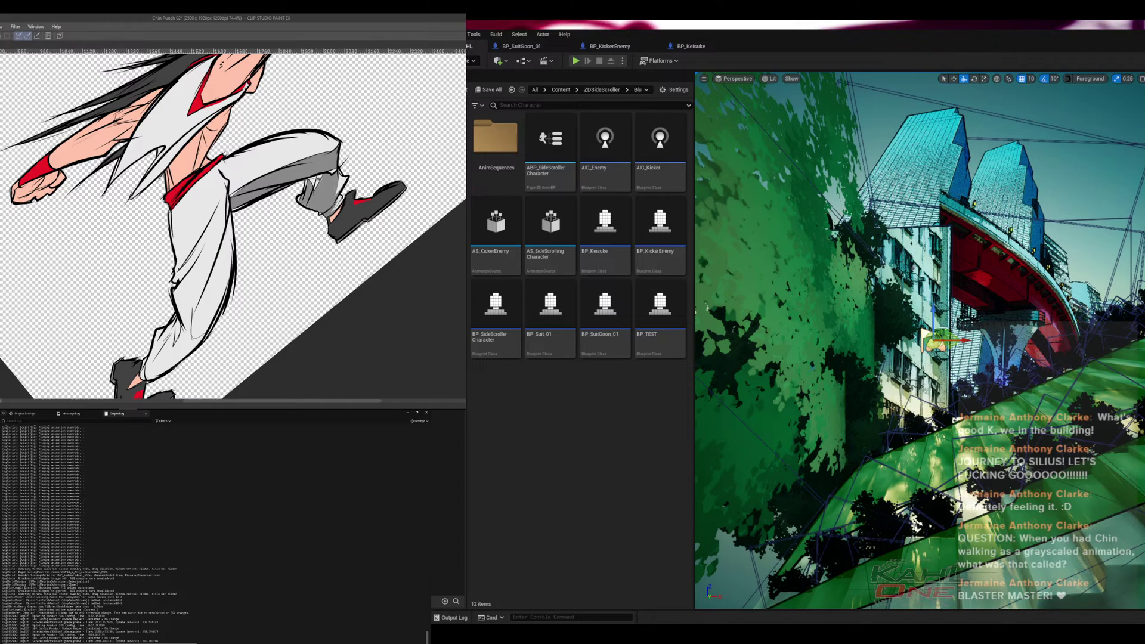
pyautogui.click(318, 181)
pyautogui.click(312, 180)
pyautogui.click(304, 196)
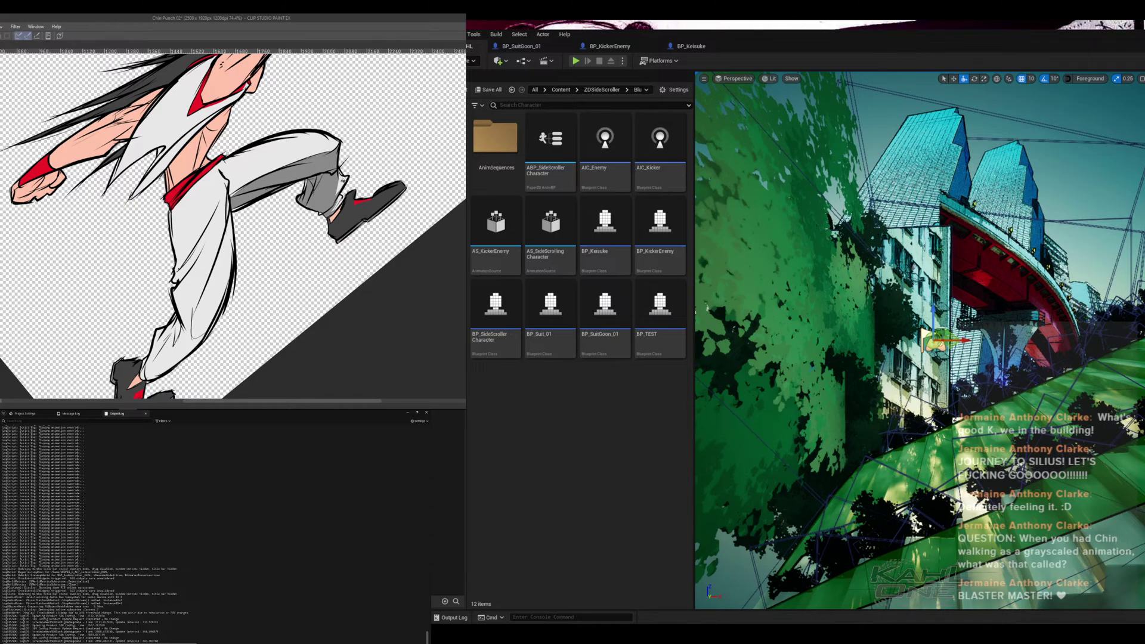
# - Draw gray fold shadows on the rear trouser leg and fill its thigh and shin shadow areas, keeping light strips
pyautogui.moveTo(332, 225); pyautogui.dragTo(380, 160)
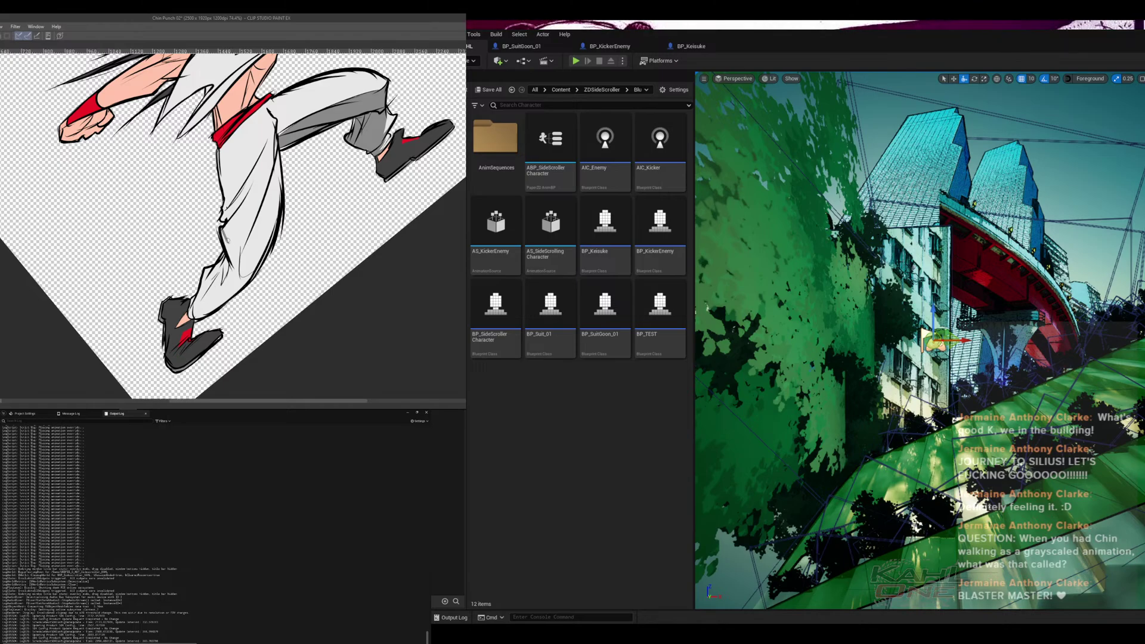
pyautogui.moveTo(230, 242); pyautogui.dragTo(270, 174)
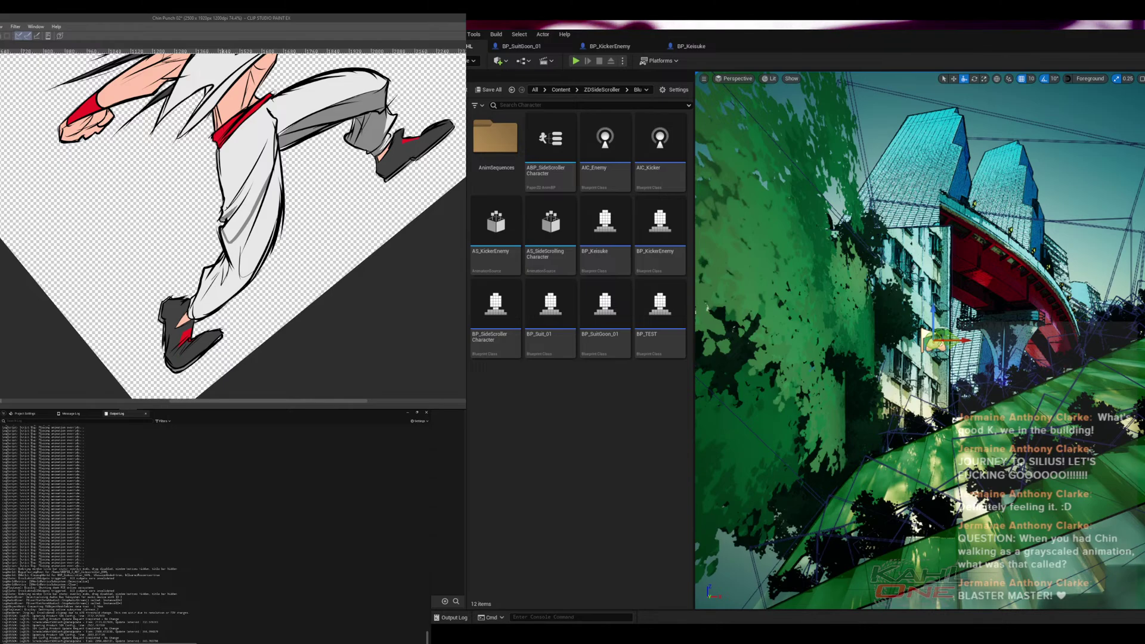
pyautogui.moveTo(231, 214)
pyautogui.mouseDown()
pyautogui.moveTo(254, 184)
pyautogui.moveTo(232, 198)
pyautogui.moveTo(234, 183)
pyautogui.moveTo(251, 170)
pyautogui.mouseUp()
pyautogui.moveTo(226, 207); pyautogui.dragTo(238, 183)
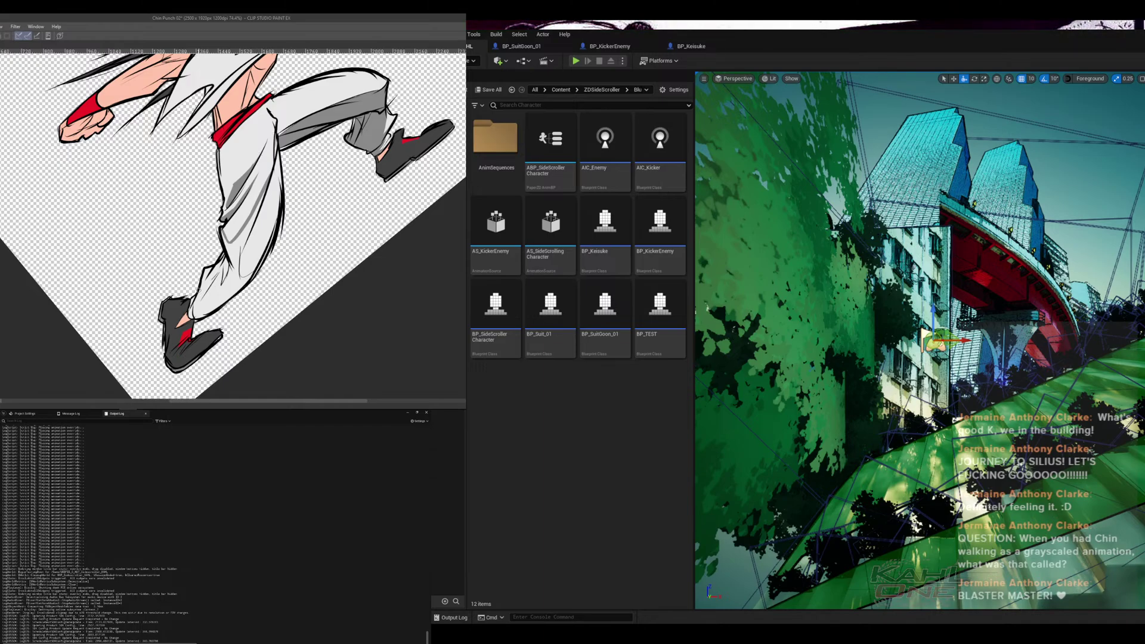
pyautogui.moveTo(197, 306); pyautogui.dragTo(217, 271)
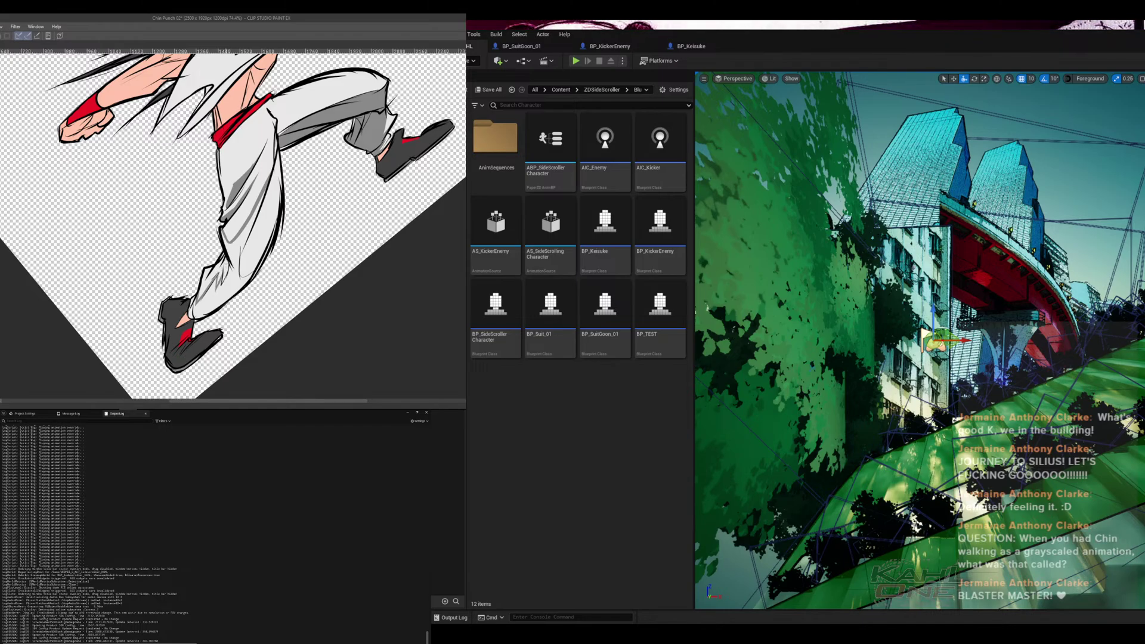
pyautogui.moveTo(224, 276)
pyautogui.mouseDown()
pyautogui.moveTo(222, 256)
pyautogui.moveTo(226, 280)
pyautogui.mouseUp()
pyautogui.click(236, 287)
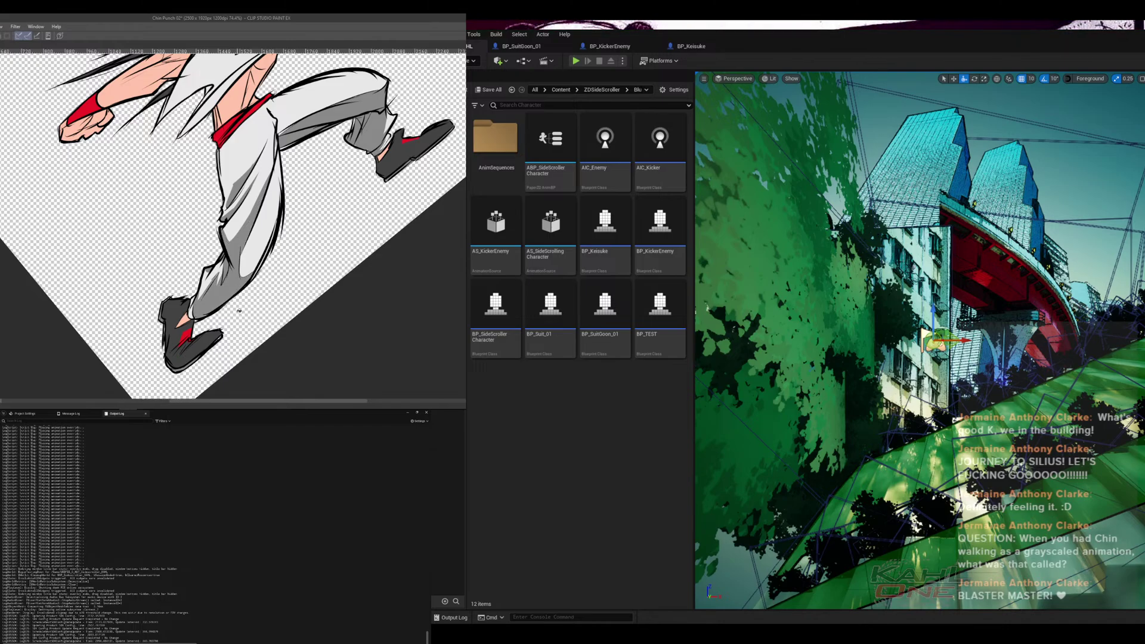
pyautogui.click(257, 249)
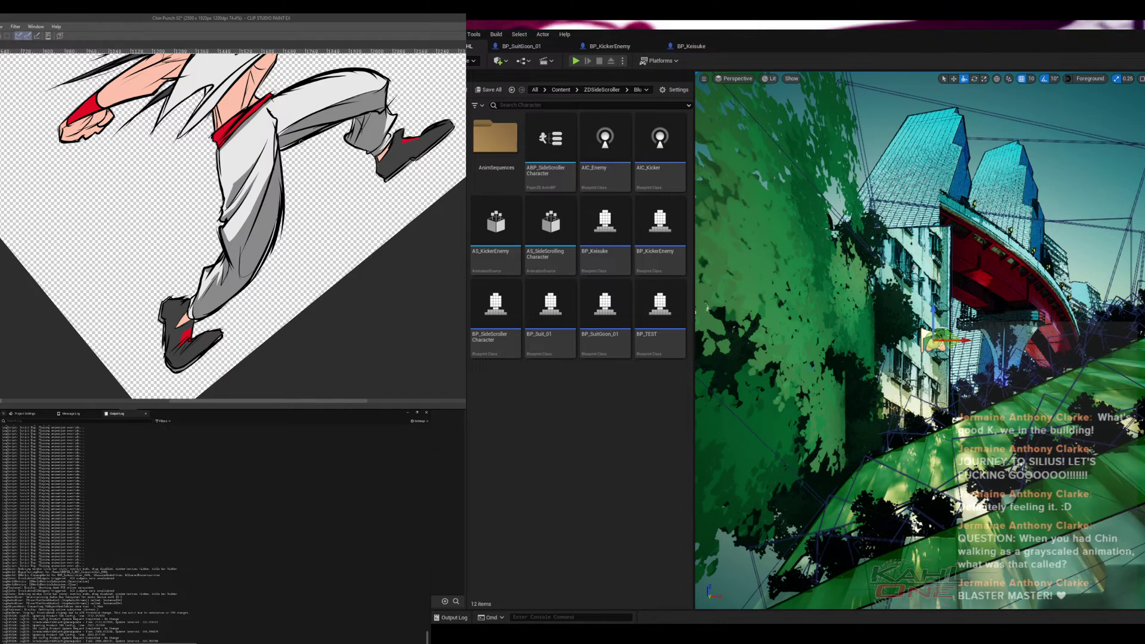
# - Fill the vest's shadow areas with gray on the punch frame, leaving light areas near the red collar and along the folds
pyautogui.scroll(5, 372, 305)
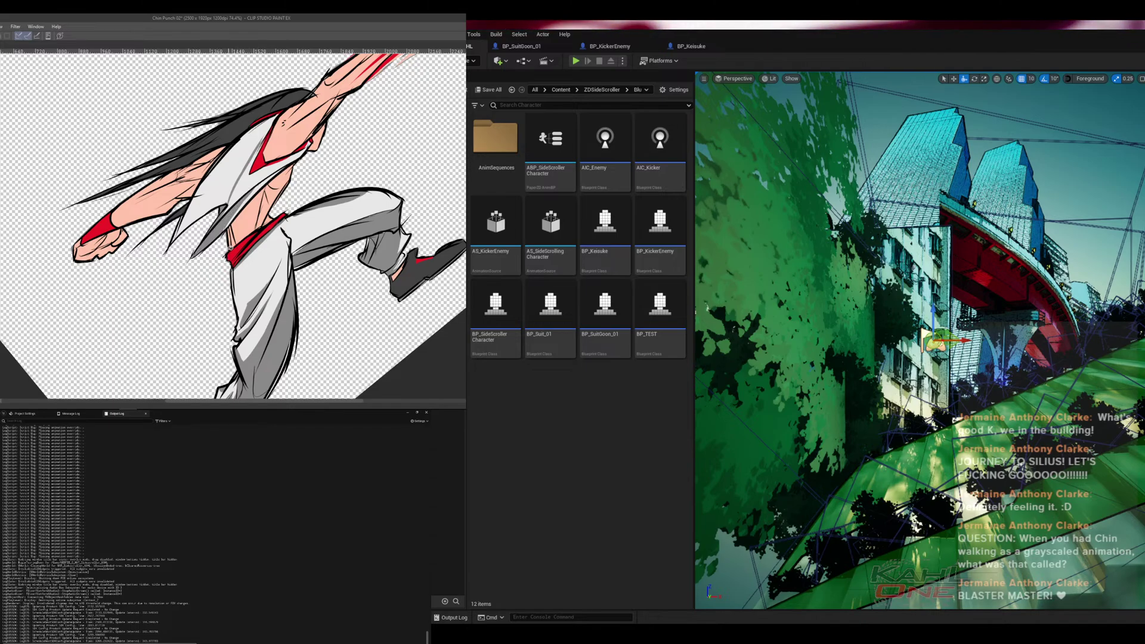
pyautogui.click(230, 244)
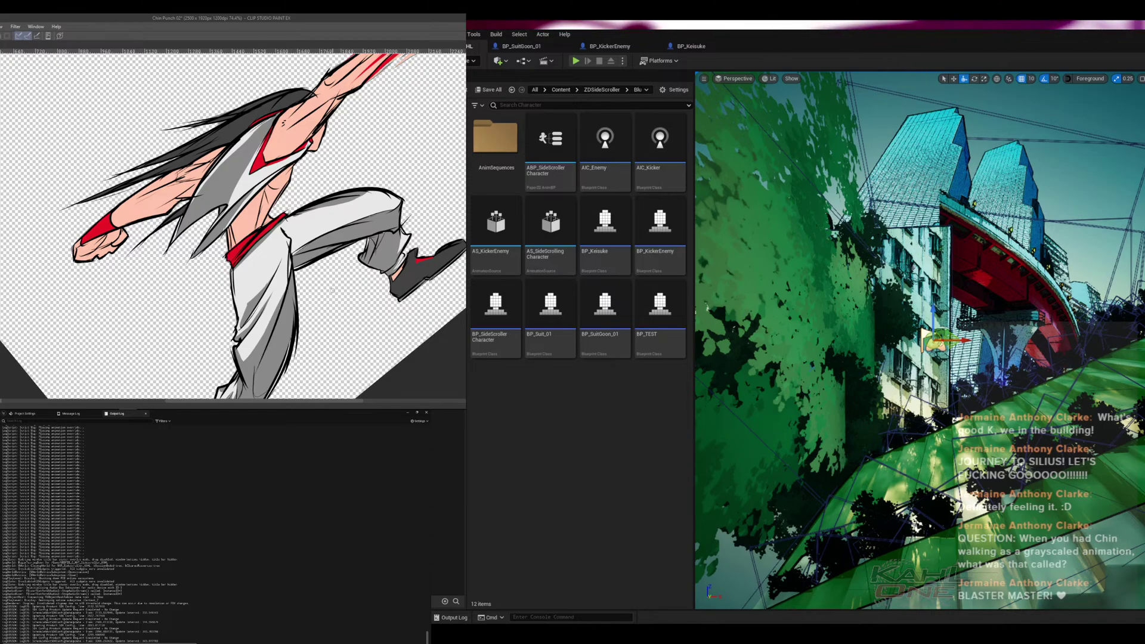
pyautogui.scroll(-3, 331, 235)
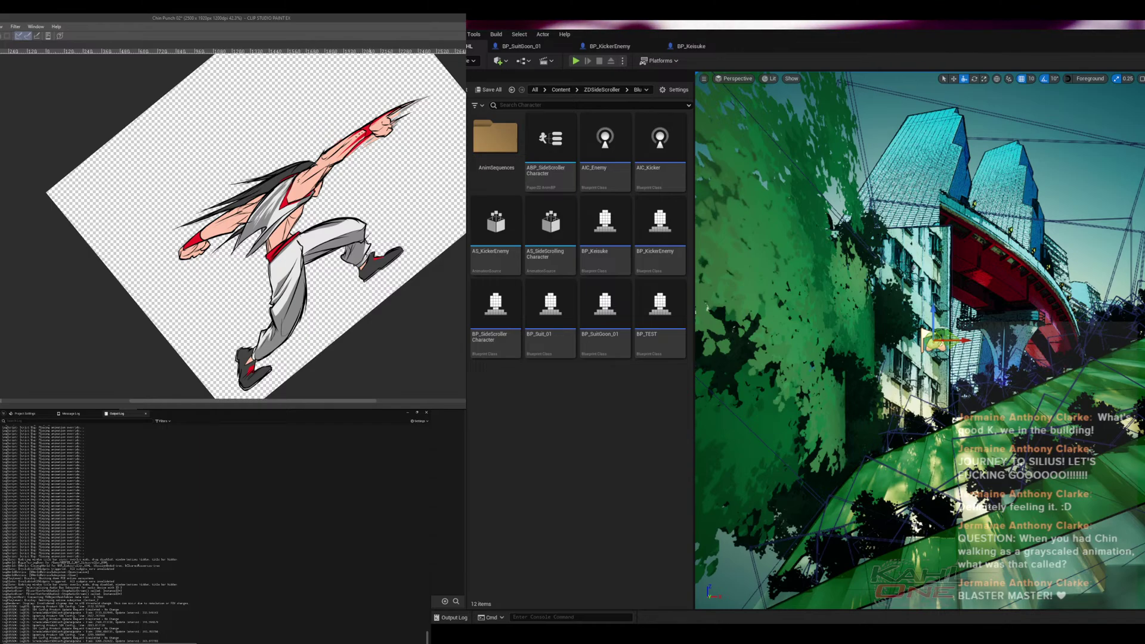
pyautogui.scroll(-3, 345, 234)
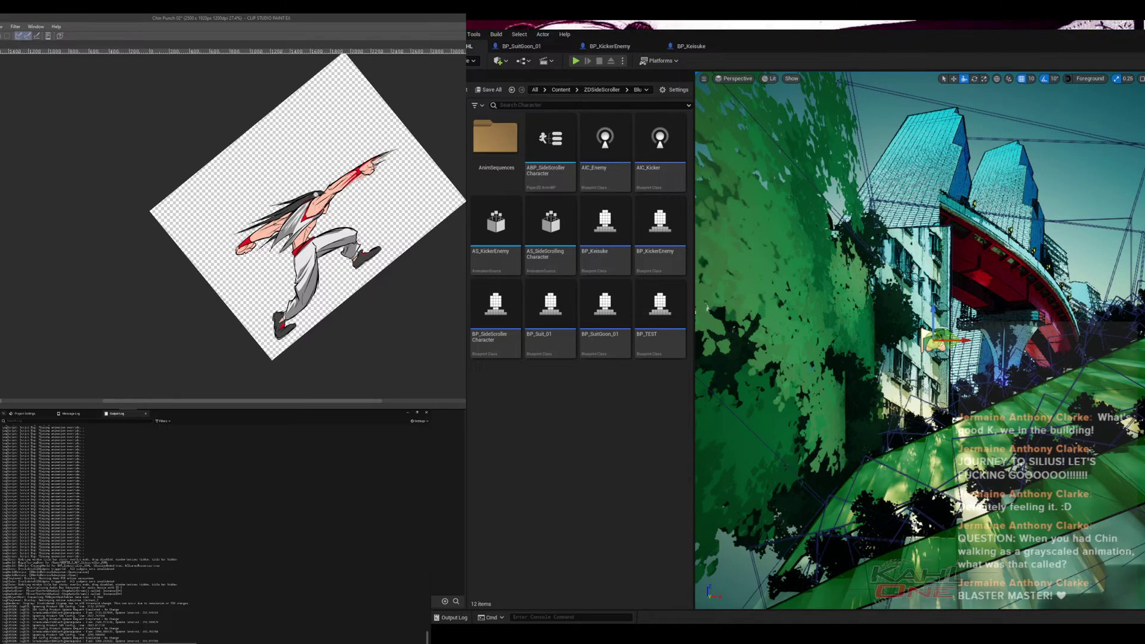
pyautogui.scroll(5, 316, 194)
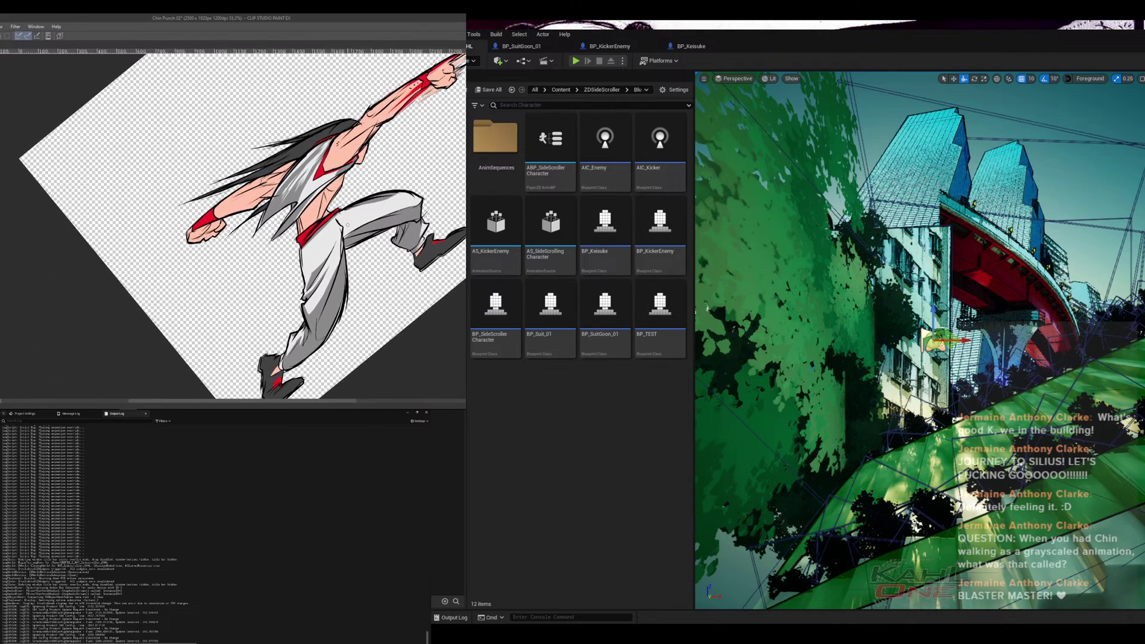
# - Paint darker skin shadows on the arms and on the exposed midriff above the red belt of the punch frame
pyautogui.moveTo(333, 302); pyautogui.dragTo(316, 329)
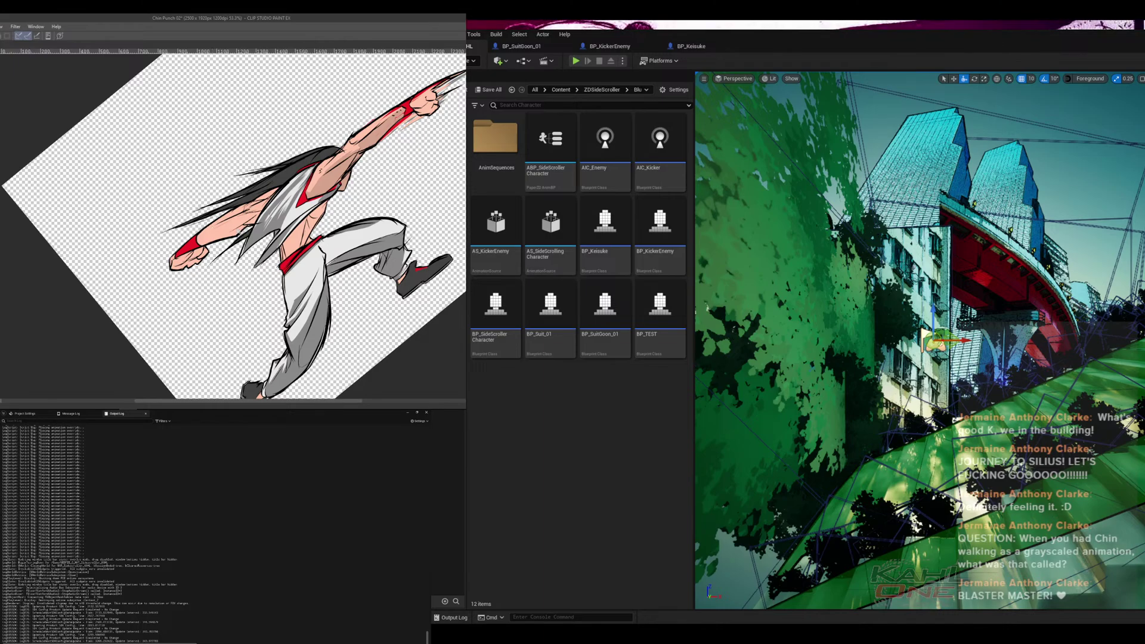
pyautogui.scroll(5, 243, 224)
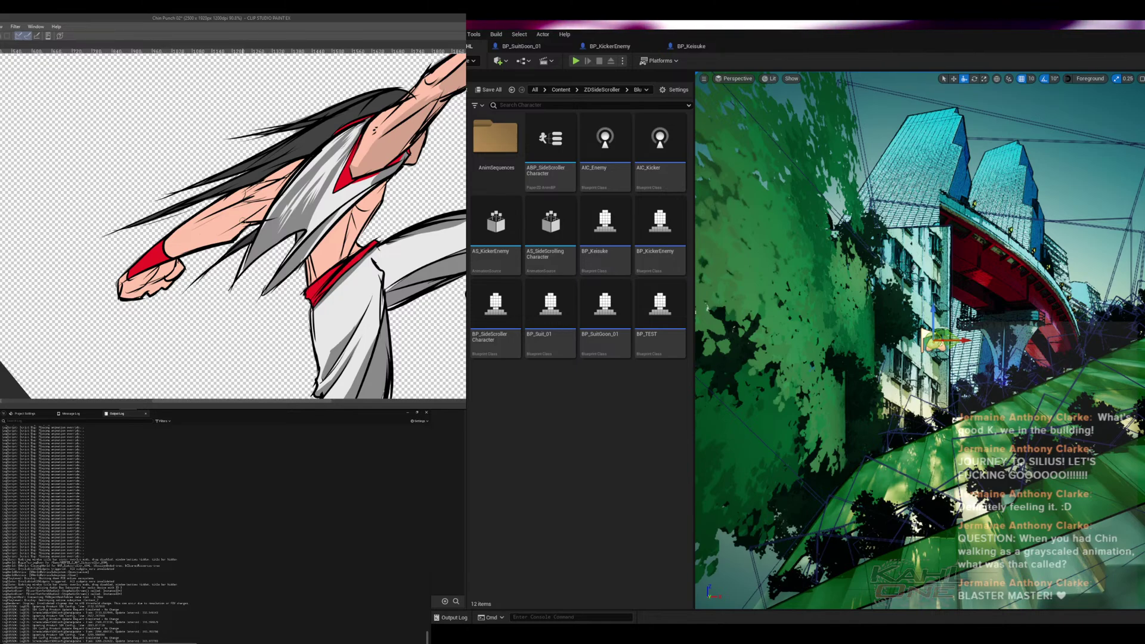
pyautogui.moveTo(170, 254)
pyautogui.mouseDown()
pyautogui.moveTo(241, 218)
pyautogui.moveTo(189, 250)
pyautogui.moveTo(250, 216)
pyautogui.mouseUp()
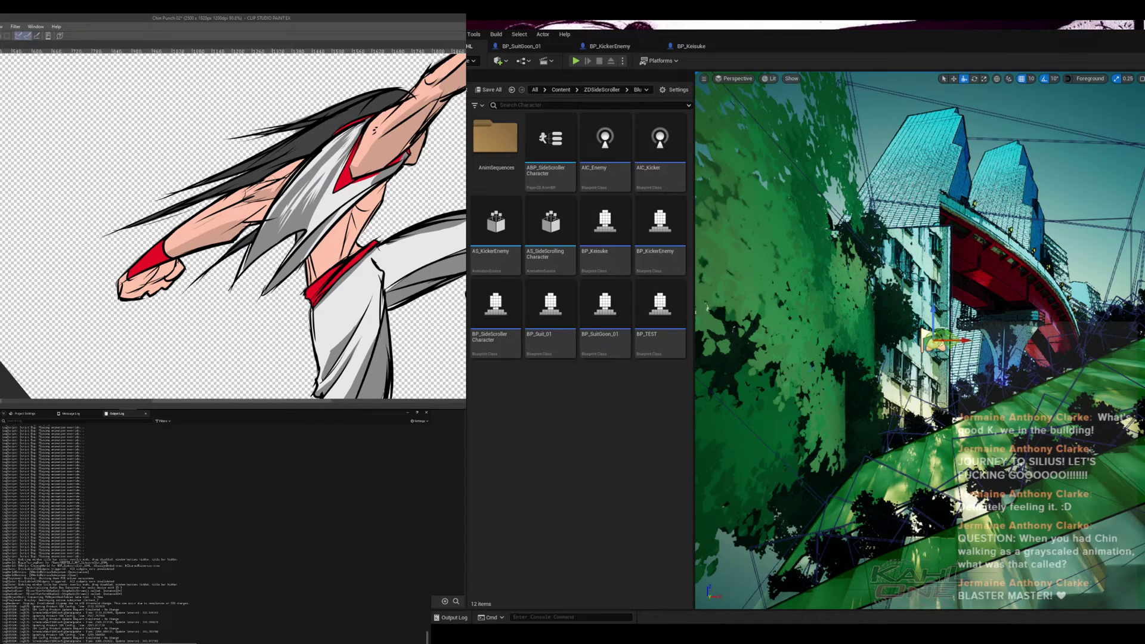
pyautogui.moveTo(265, 181); pyautogui.dragTo(293, 167)
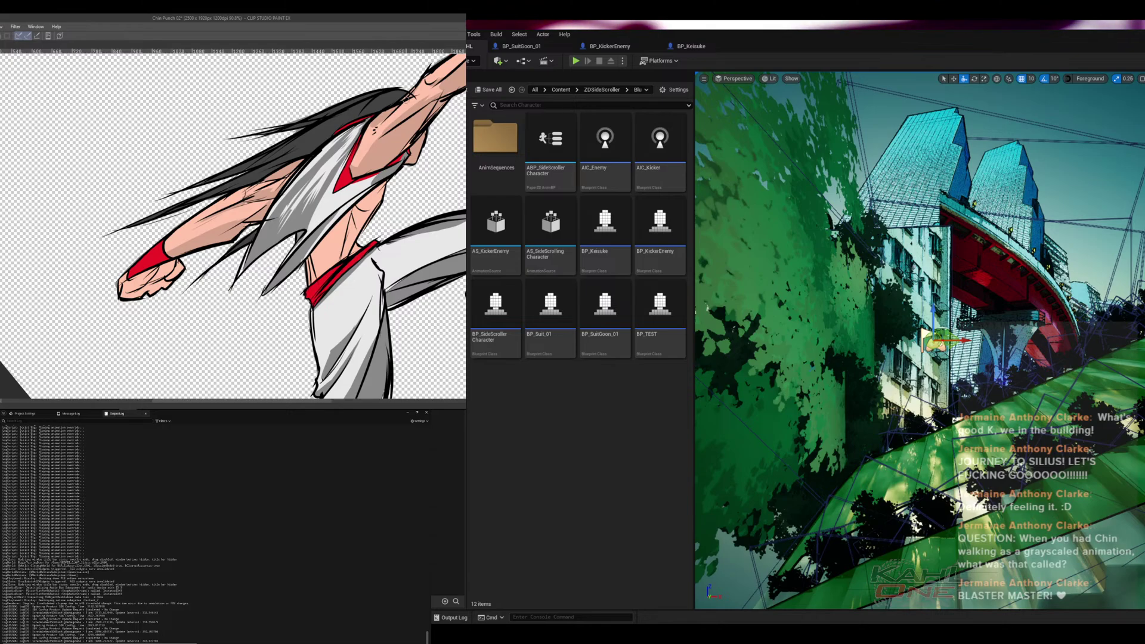
pyautogui.moveTo(391, 281); pyautogui.dragTo(364, 219)
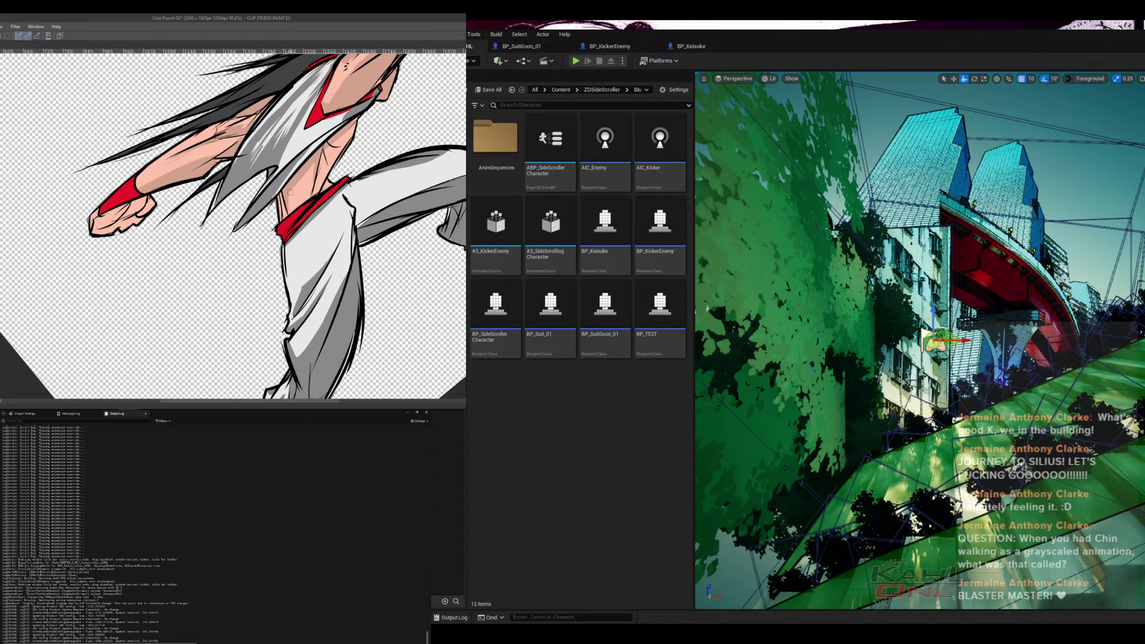
pyautogui.moveTo(283, 193); pyautogui.dragTo(278, 216)
pyautogui.moveTo(329, 148)
pyautogui.mouseDown()
pyautogui.moveTo(320, 169)
pyautogui.moveTo(339, 154)
pyautogui.mouseUp()
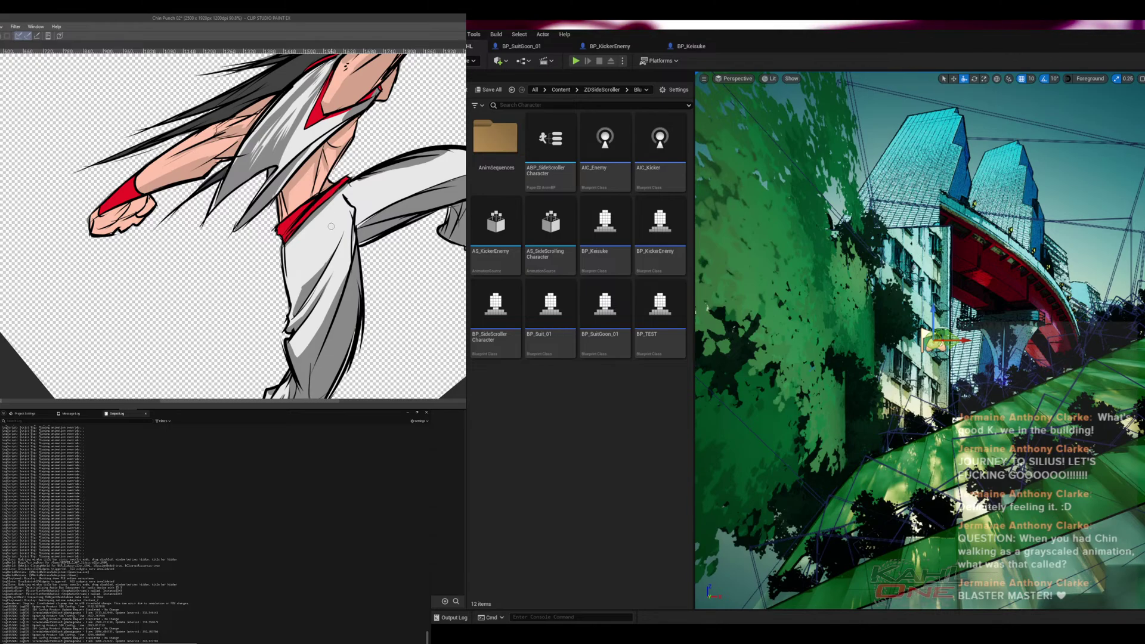
# - Sample the dark gray of the rear shoe as the drawing color
pyautogui.moveTo(331, 226); pyautogui.dragTo(211, 151)
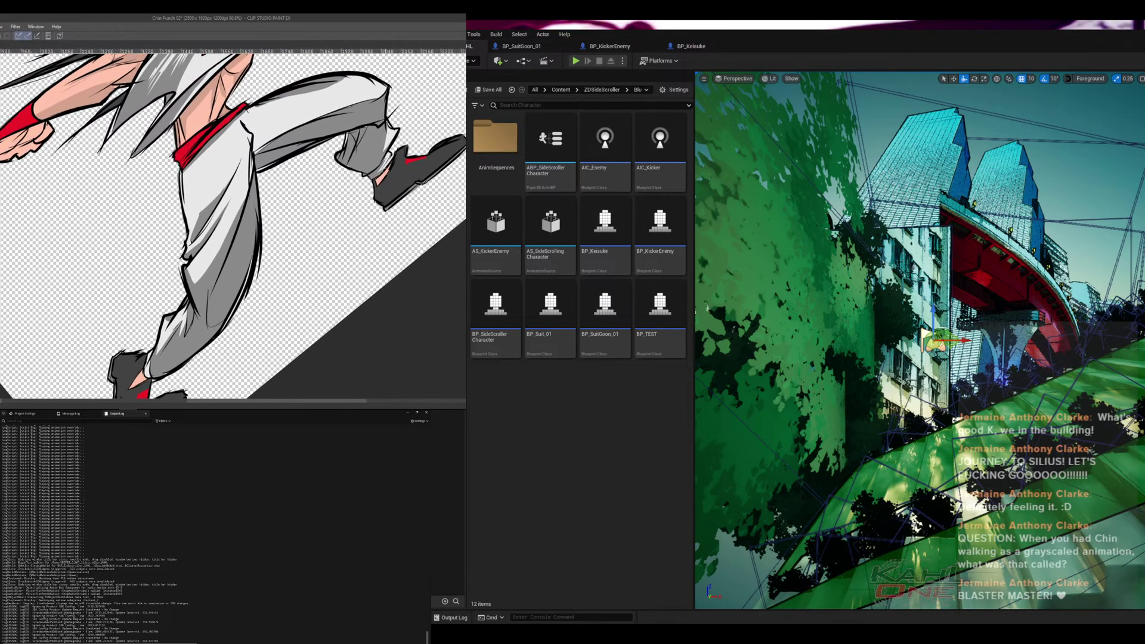
pyautogui.moveTo(228, 297); pyautogui.dragTo(354, 189)
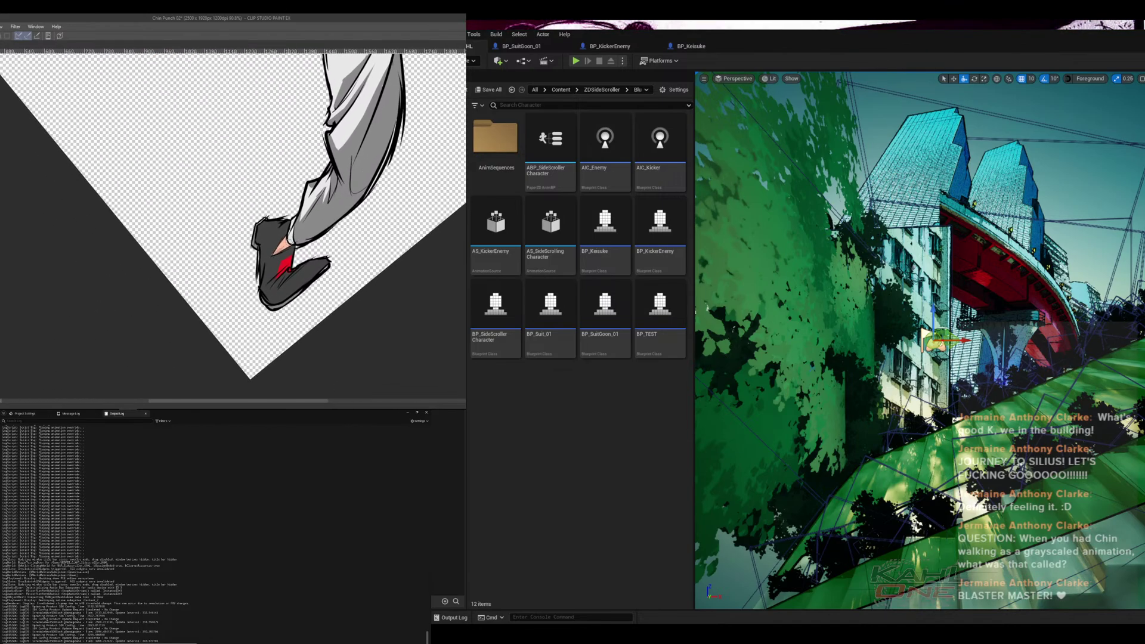
pyautogui.keyDown('alt'); pyautogui.click(269, 253); pyautogui.keyUp('alt')
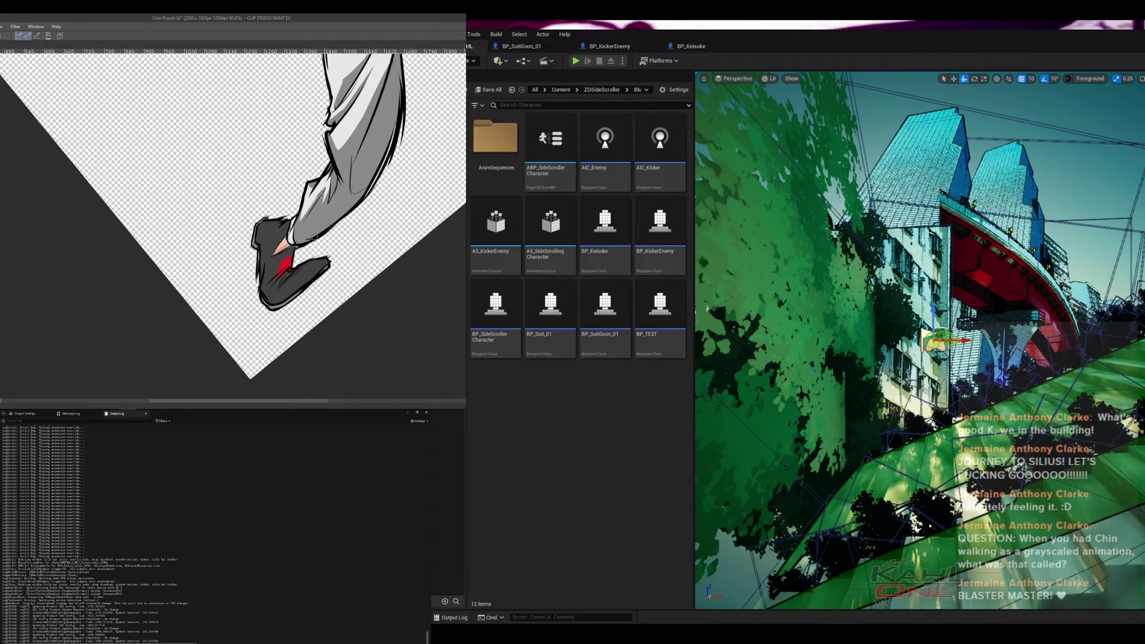
# - Review the whole shaded punch frame, first at the tilted angle and then with the canvas rotation reset
pyautogui.scroll(-5, 330, 219)
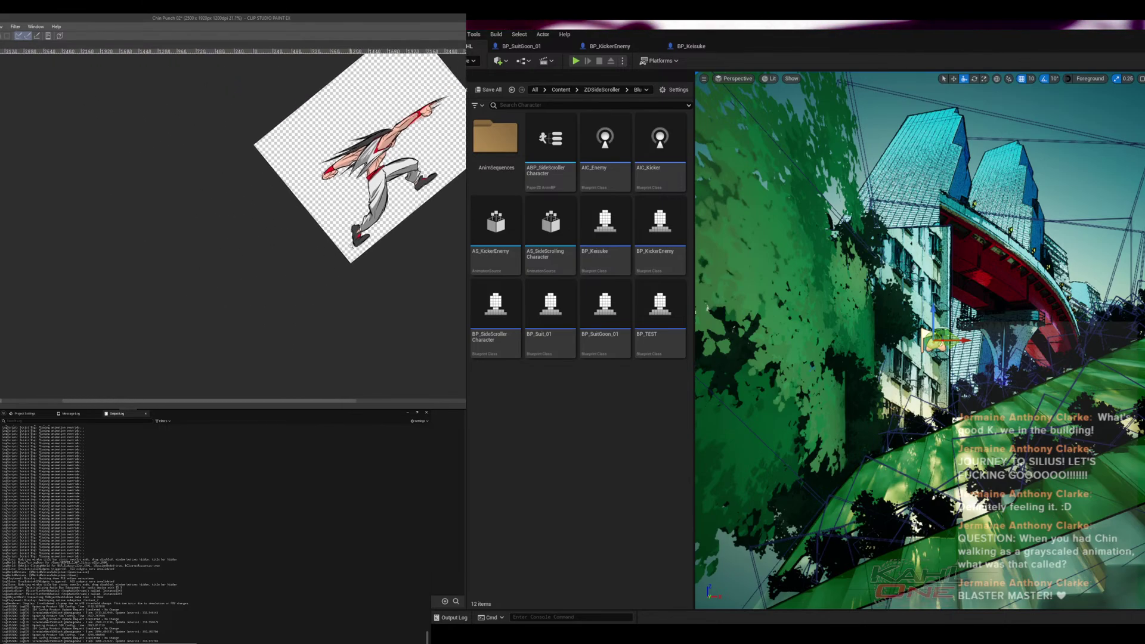
pyautogui.moveTo(433, 233); pyautogui.dragTo(294, 292)
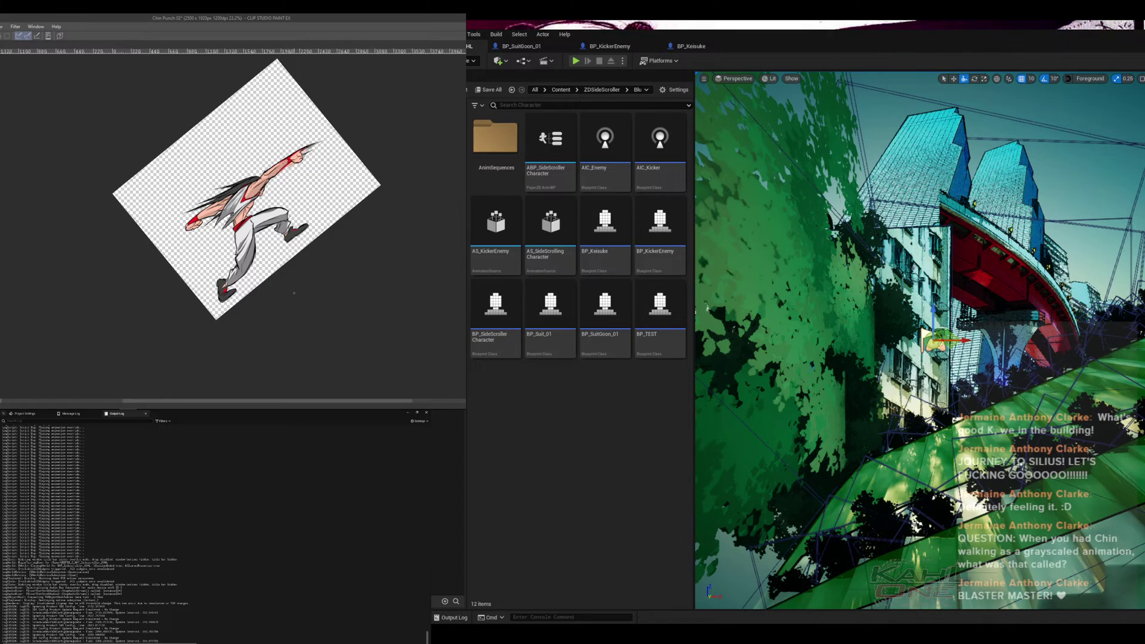
pyautogui.scroll(5, 239, 189)
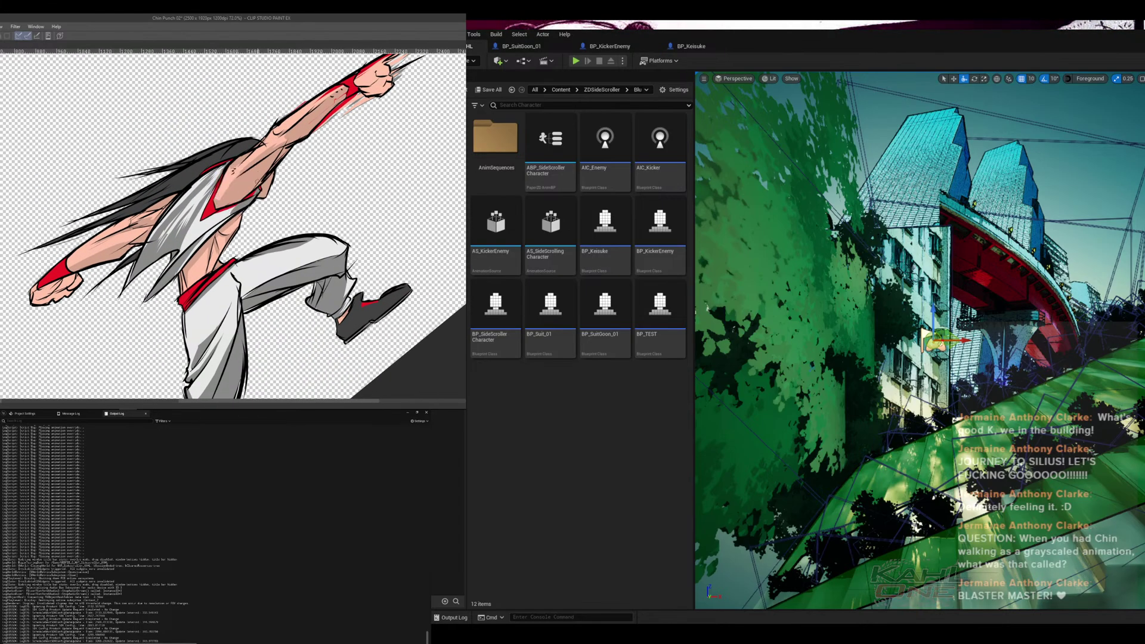
pyautogui.scroll(3, 375, 183)
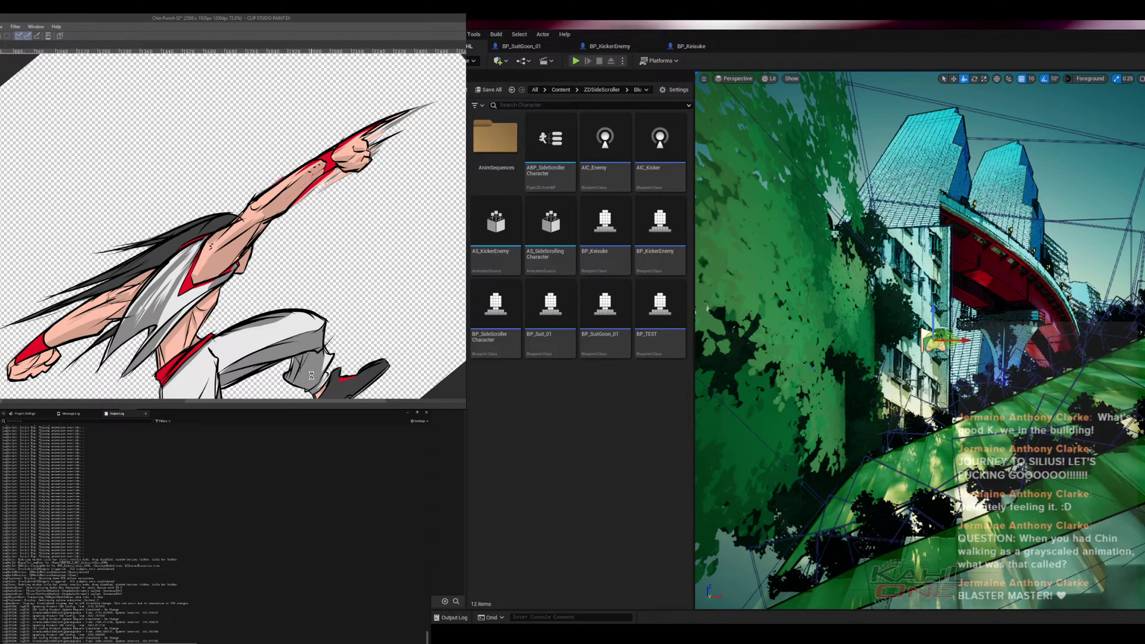
pyautogui.press('Tab')
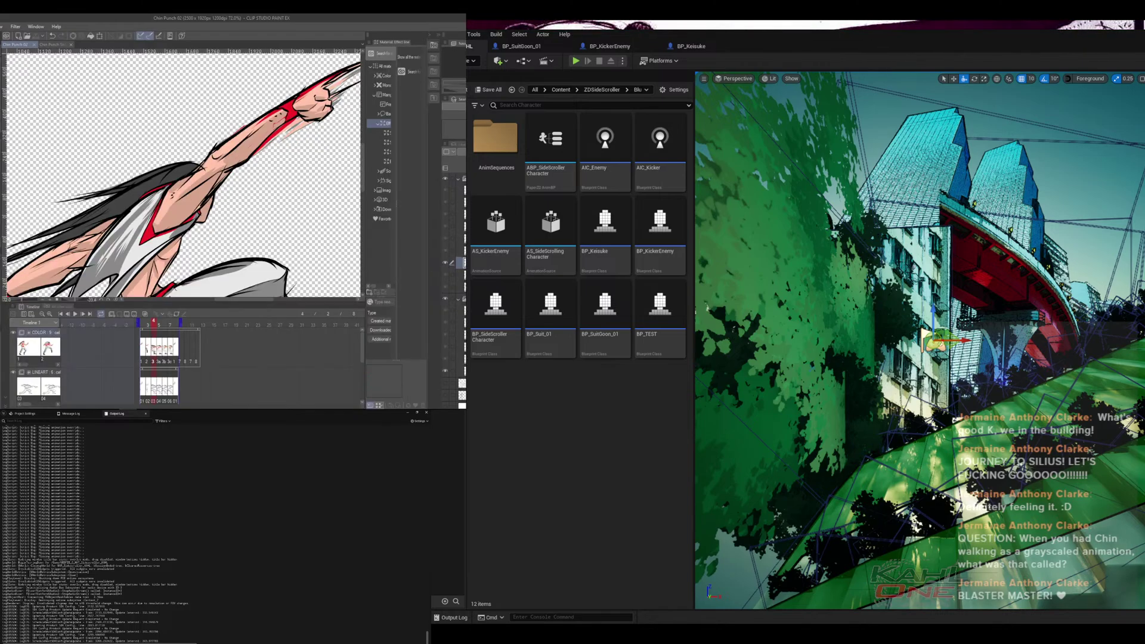
pyautogui.hotkey('ctrl', '@')
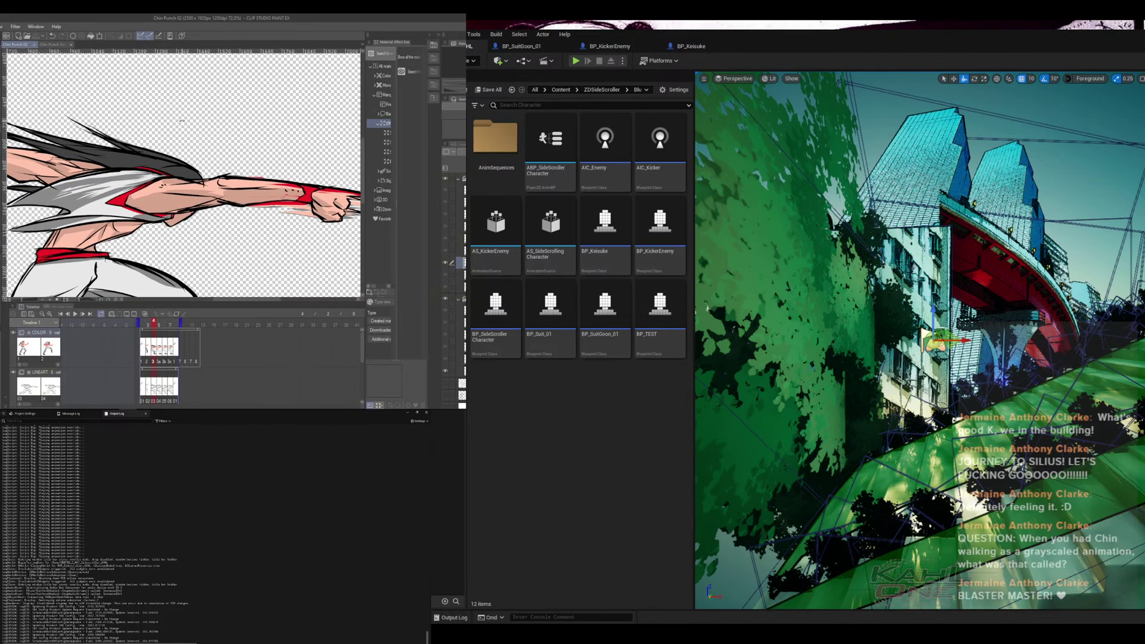
pyautogui.scroll(-5, 277, 202)
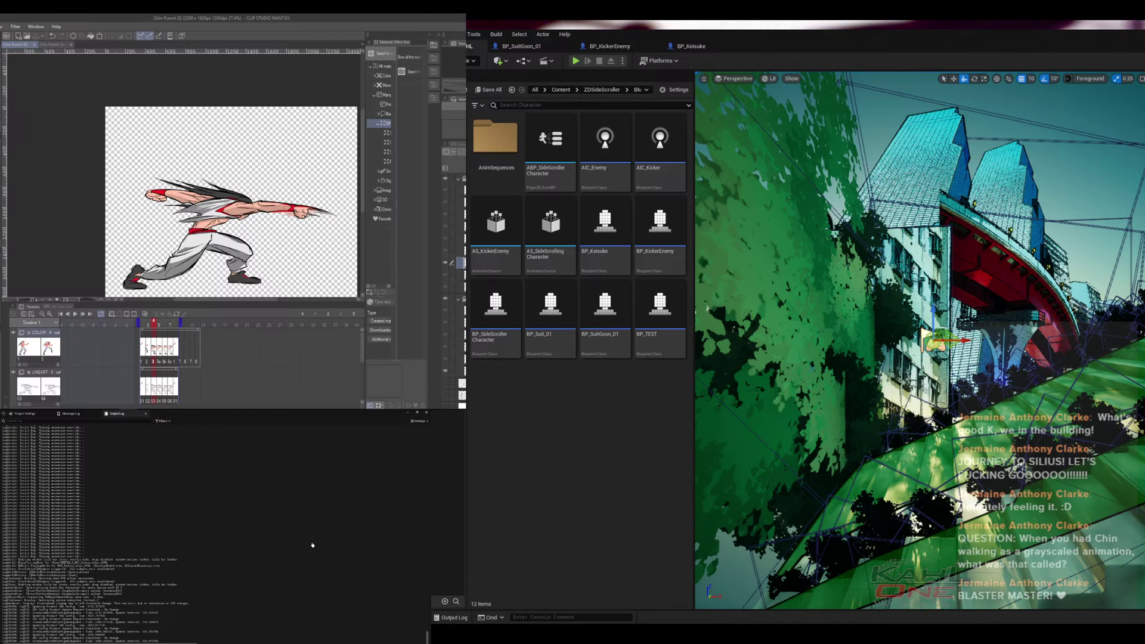
# - Switch to Unreal Editor, preview the FullFallChin flipbook from the FlipBooks folder at full size, and close it
pyautogui.click(352, 536)
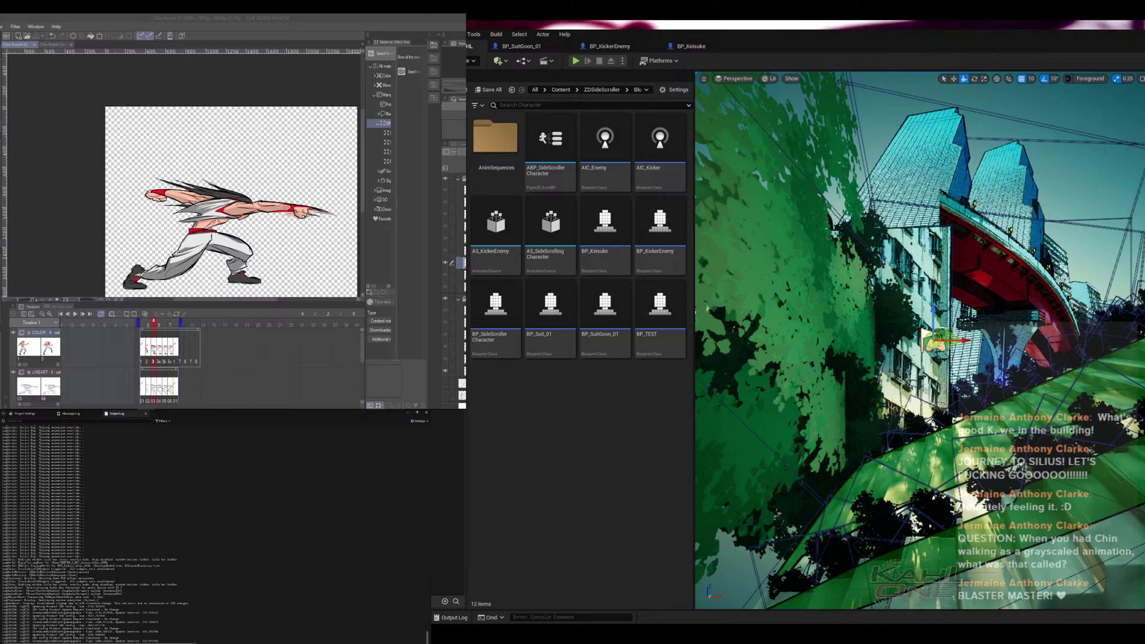
pyautogui.press('p')
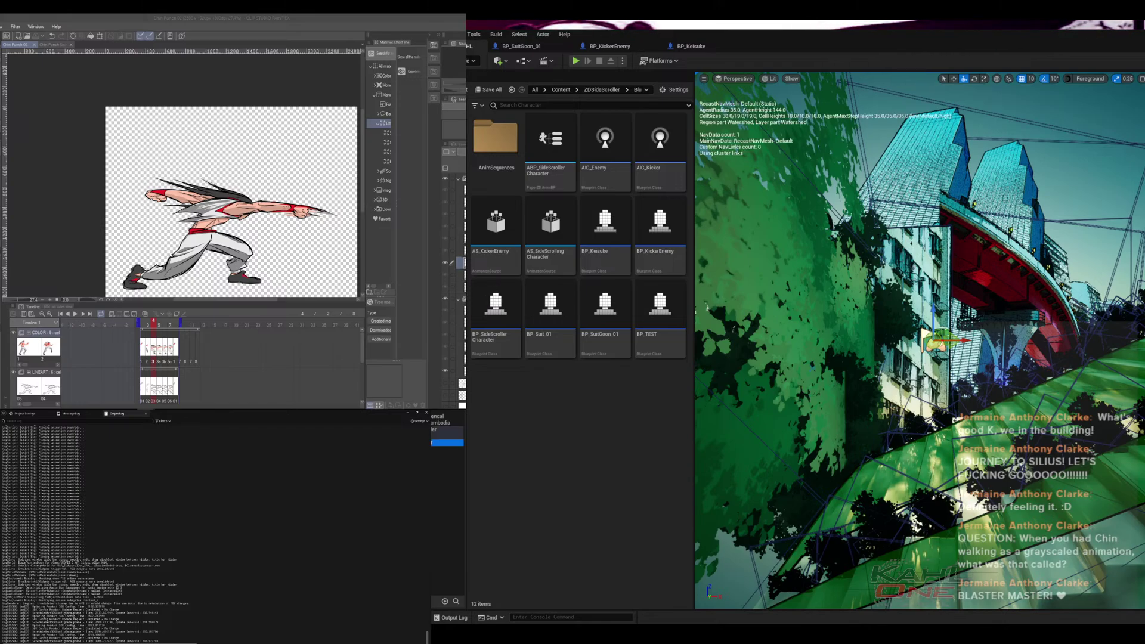
pyautogui.click(431, 442)
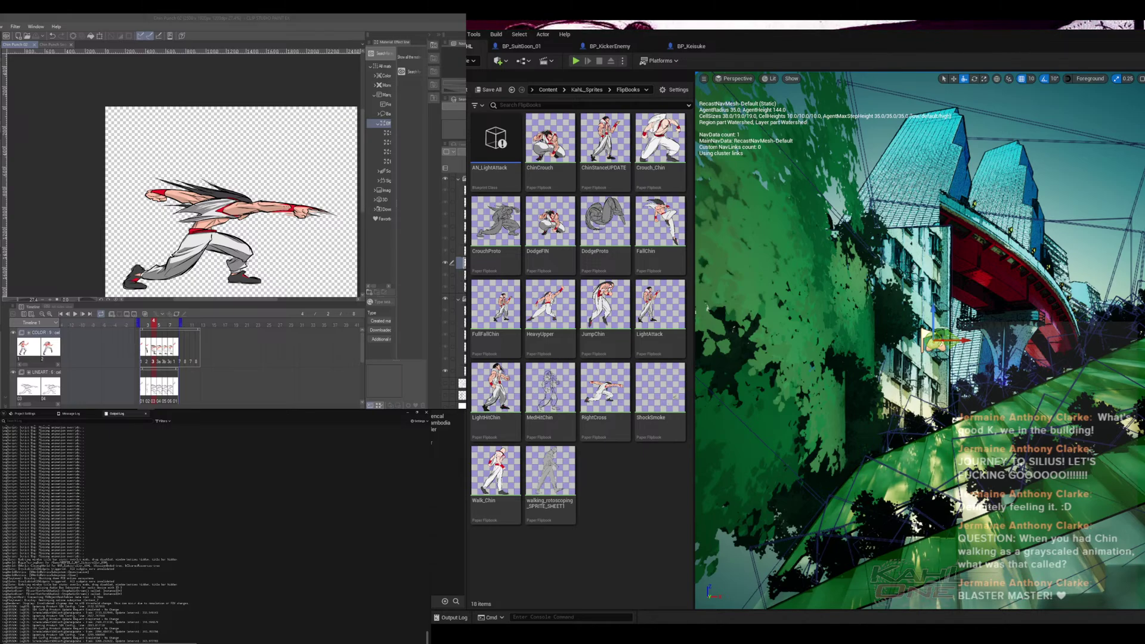
pyautogui.click(495, 308)
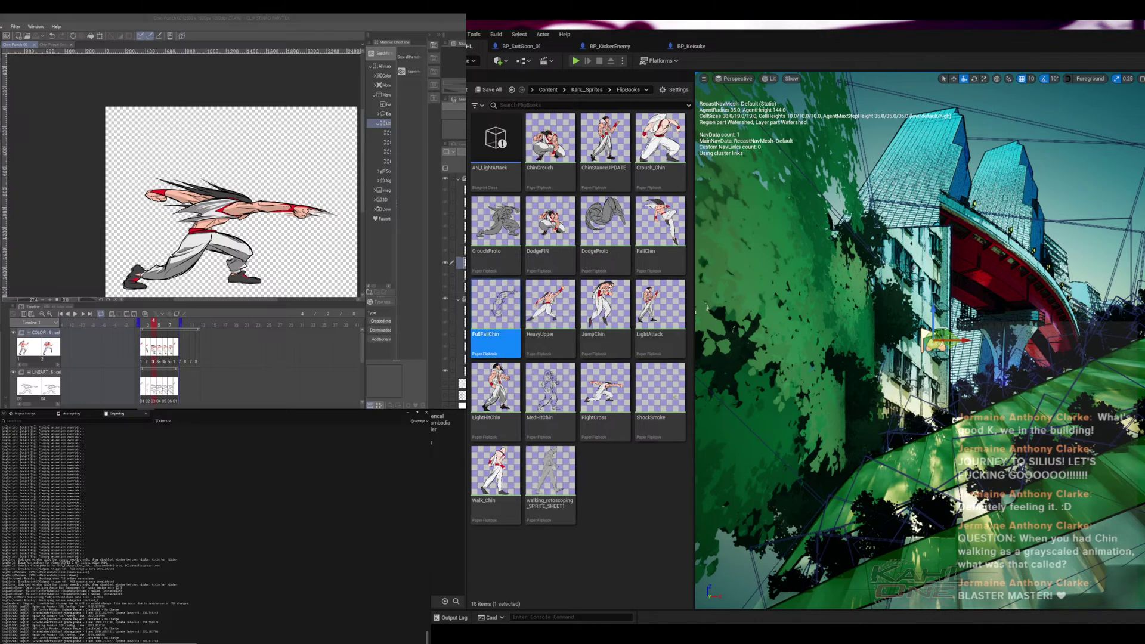
pyautogui.doubleClick(496, 307)
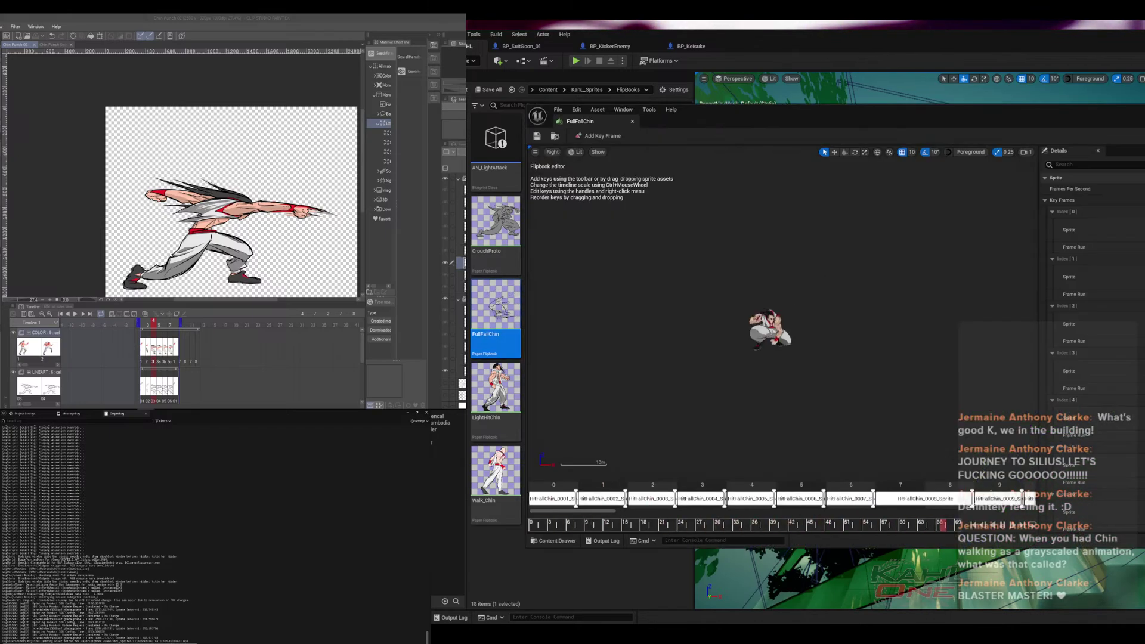
pyautogui.doubleClick(835, 112)
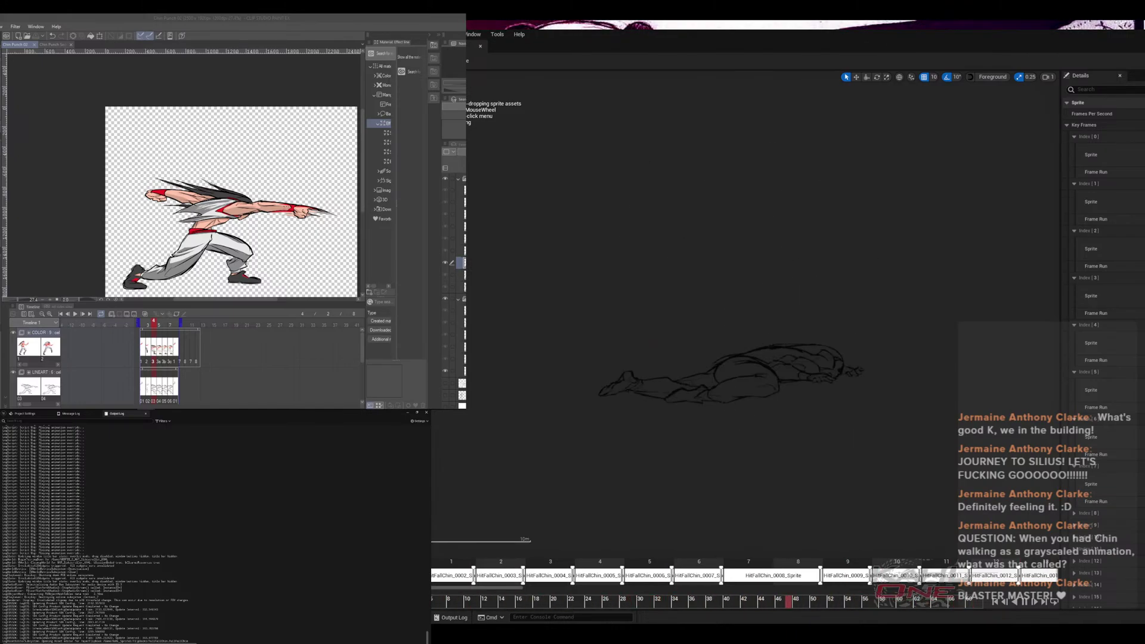
pyautogui.click(480, 46)
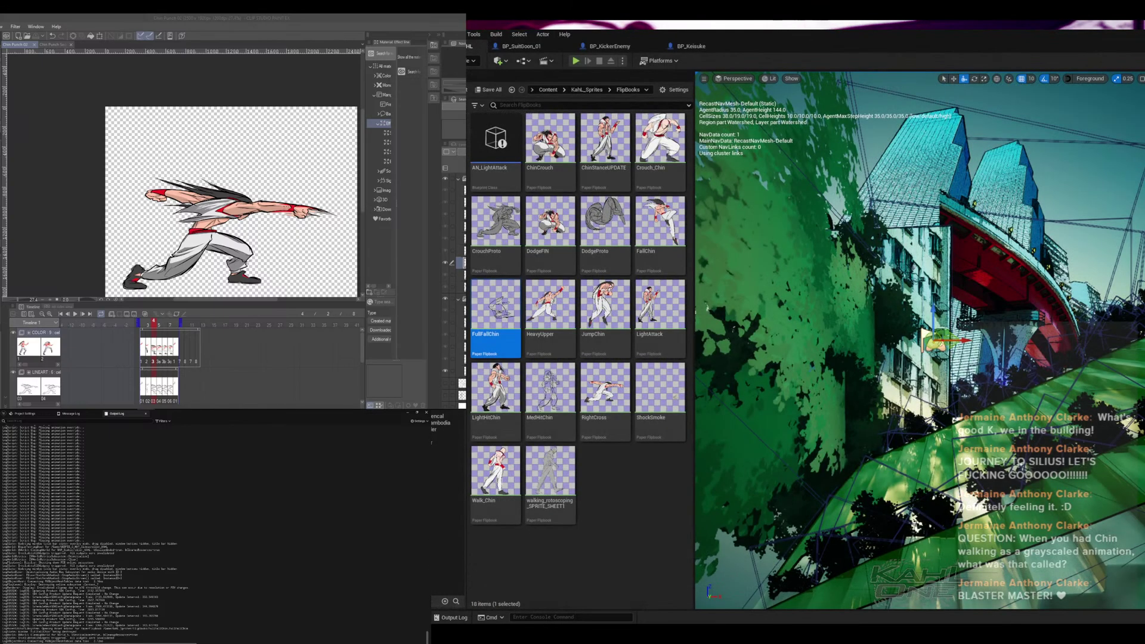
pyautogui.click(633, 490)
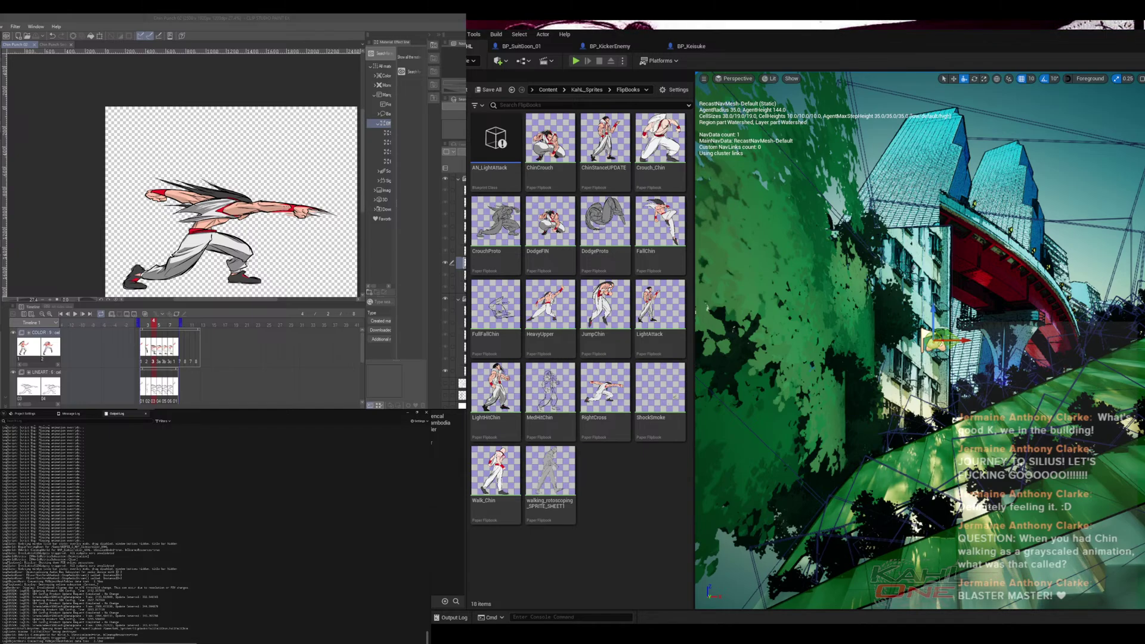
# - Return to Clip Studio Paint and advance the timeline to the next, unshaded punch frame
pyautogui.hotkey('alt', 'Tab')
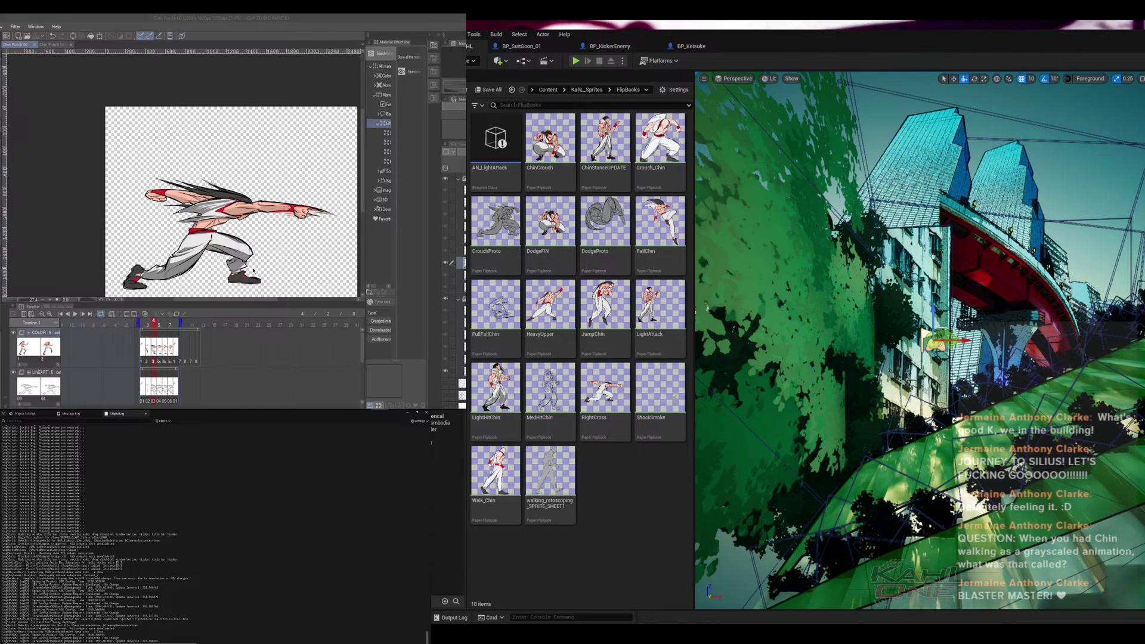
pyautogui.click(292, 16)
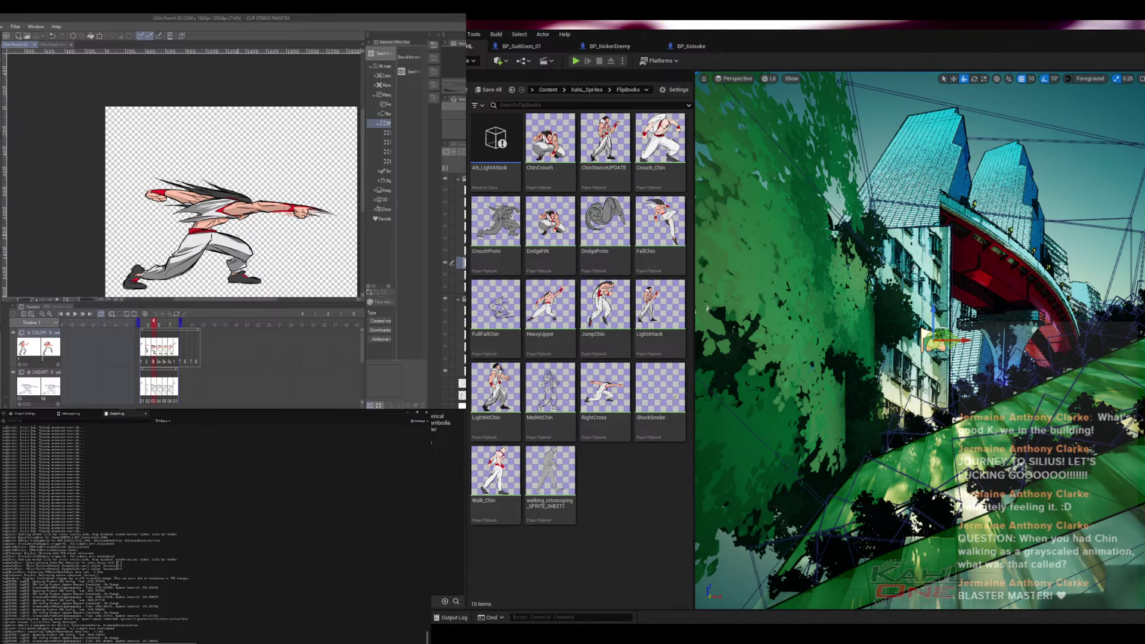
pyautogui.press('Tab')
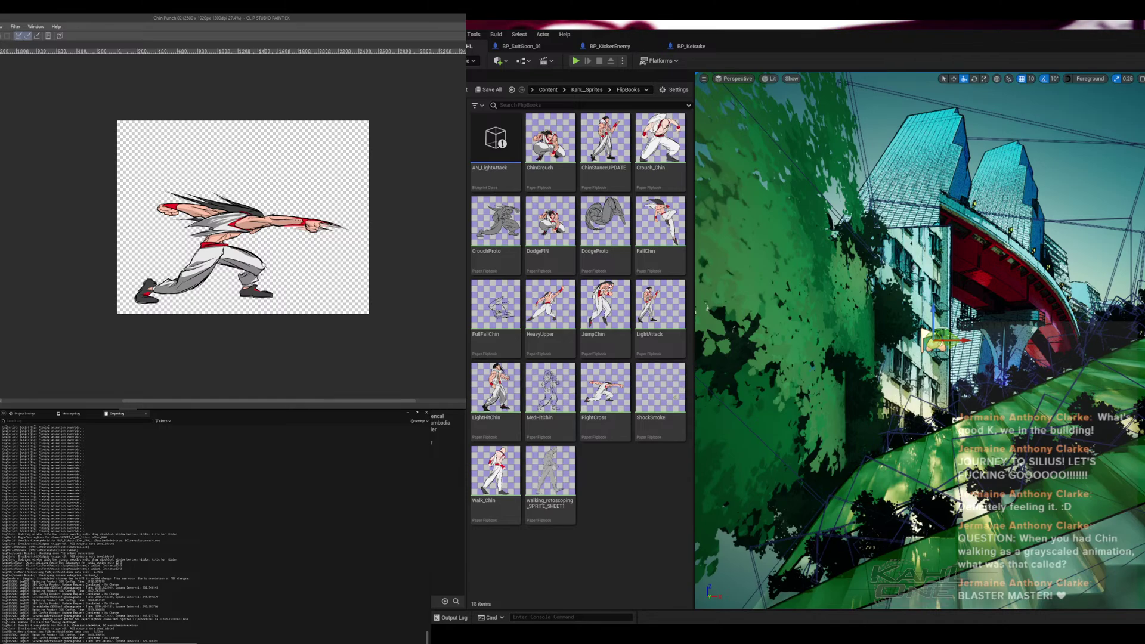
pyautogui.scroll(3, 269, 275)
pyautogui.press('Tab')
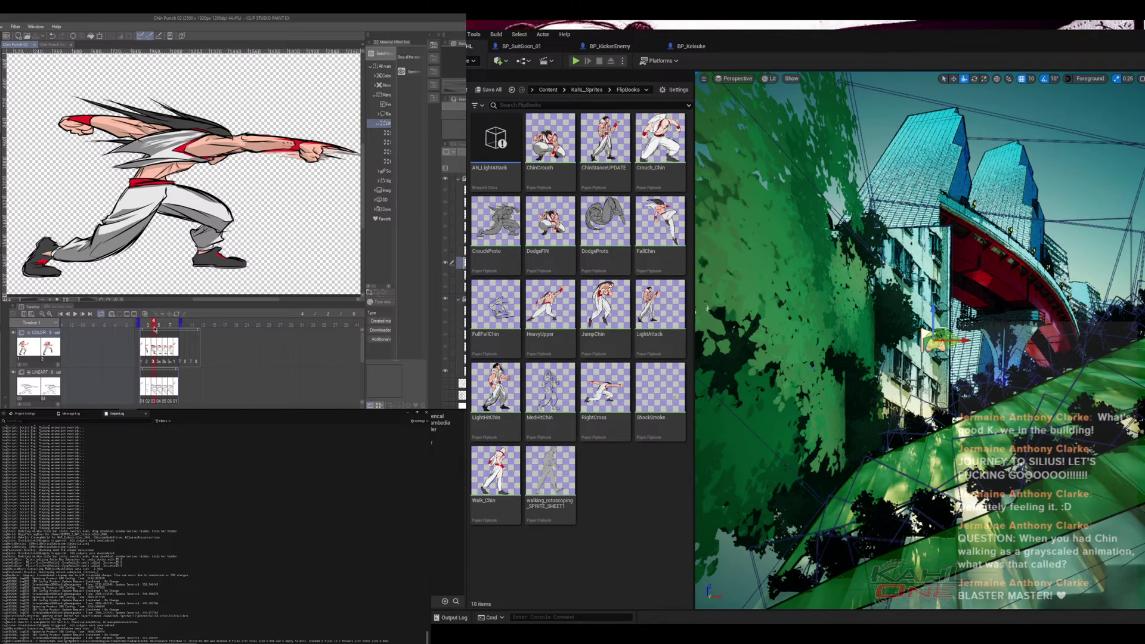
pyautogui.moveTo(154, 328); pyautogui.dragTo(159, 330)
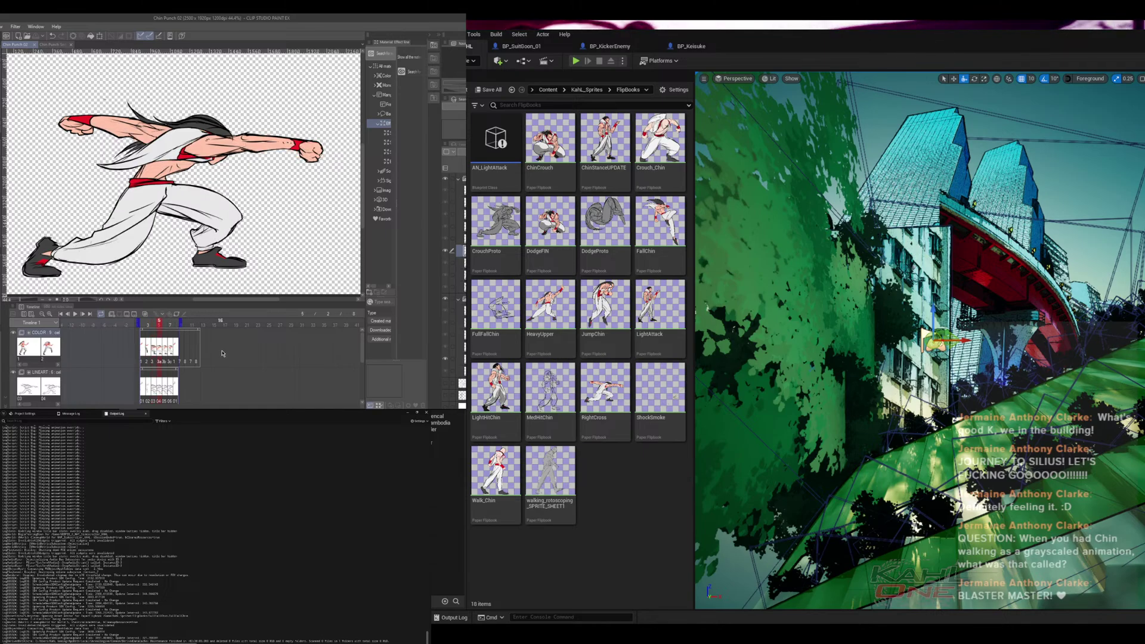
pyautogui.press('Tab')
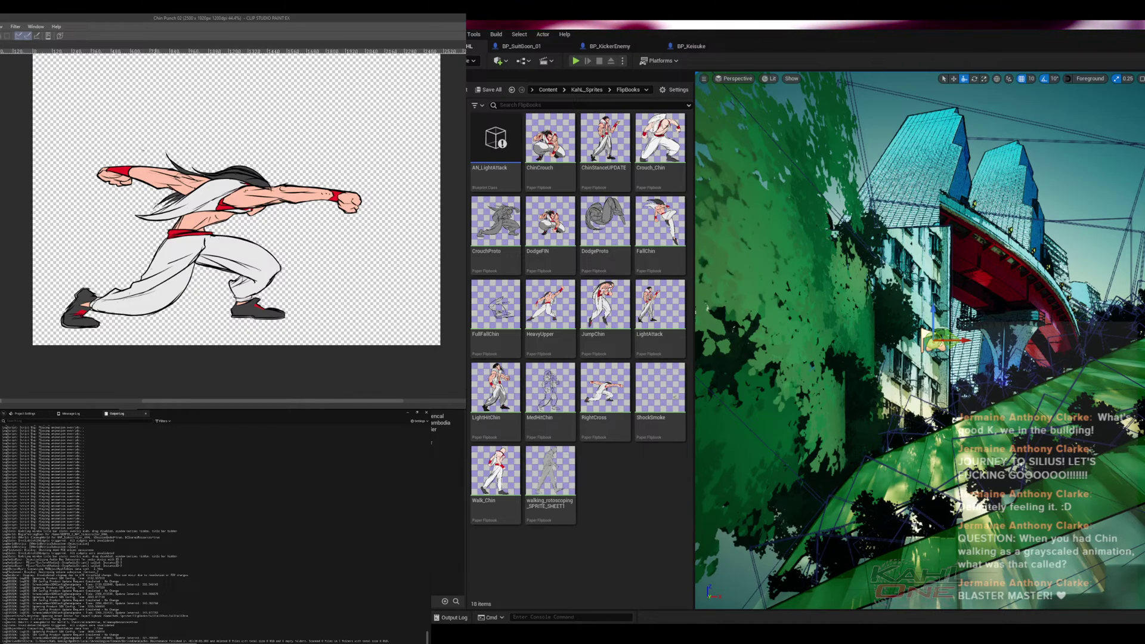
pyautogui.click(143, 151)
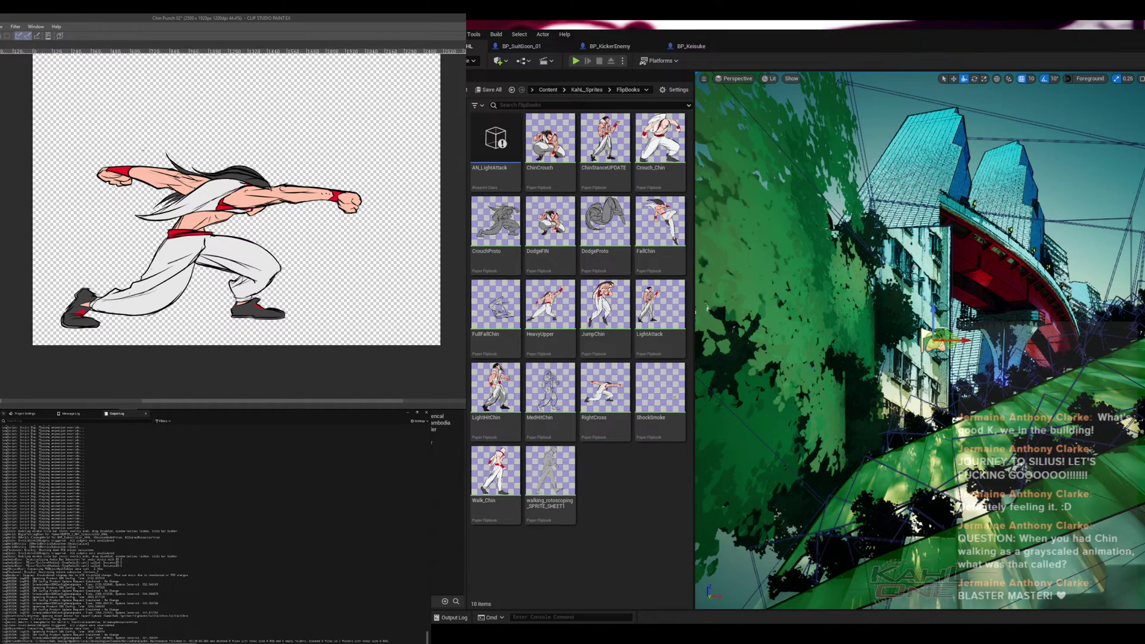
pyautogui.moveTo(282, 254); pyautogui.dragTo(252, 284)
pyautogui.moveTo(321, 244); pyautogui.dragTo(248, 289)
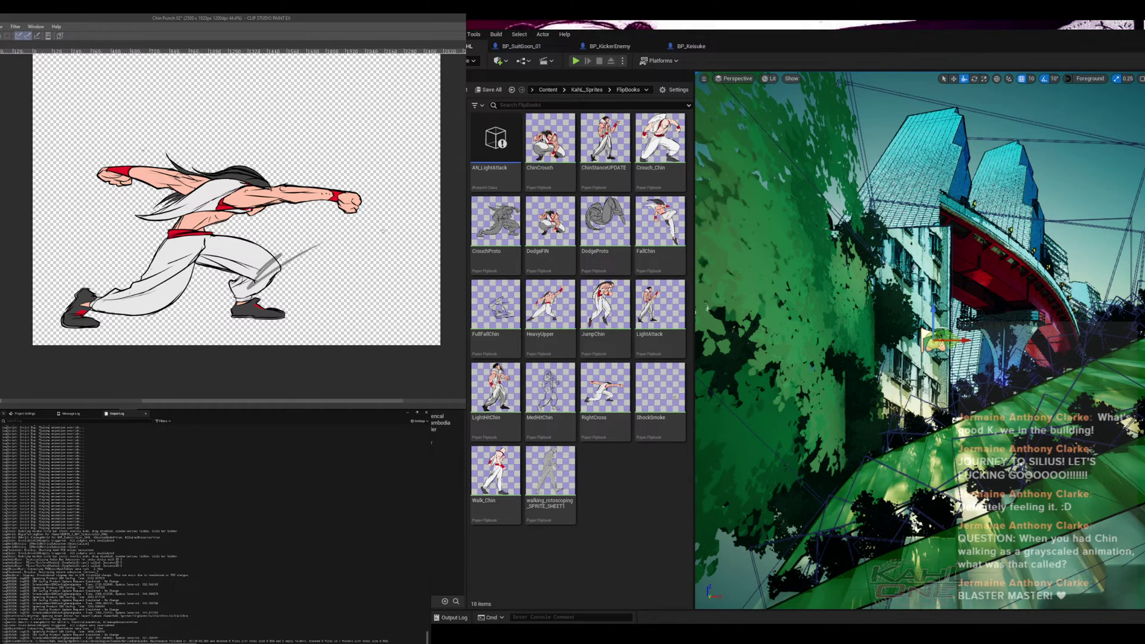
pyautogui.hotkey('ctrl', 'z')
# - Outline gray shadows along the front knee and upper thigh, and fill the lower front trouser leg with gray
pyautogui.scroll(5, 238, 251)
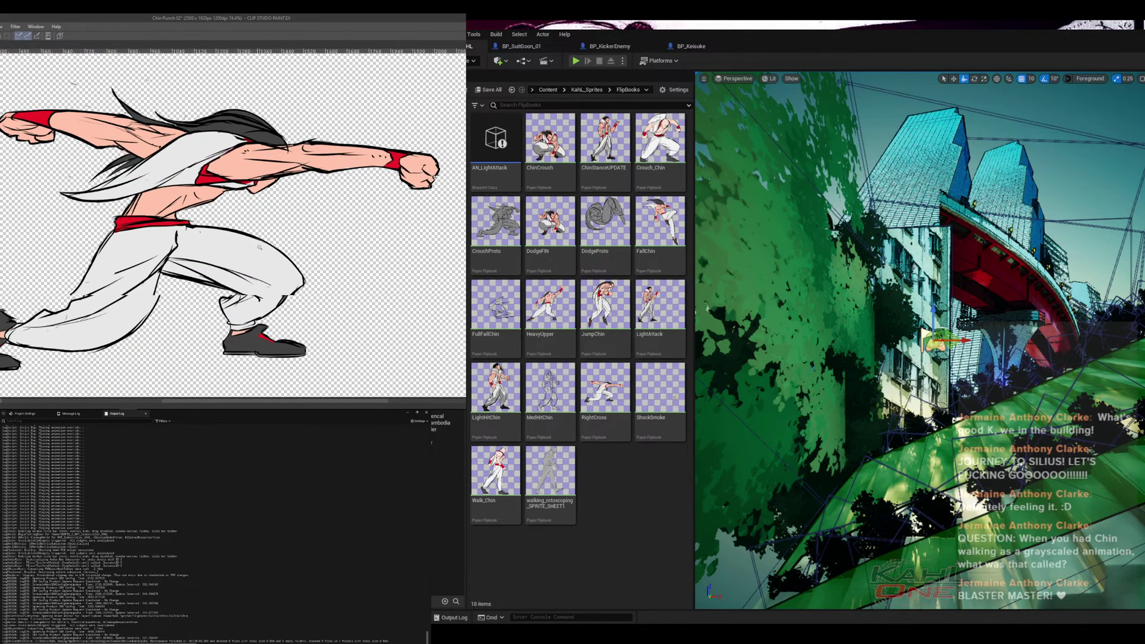
pyautogui.moveTo(239, 250); pyautogui.dragTo(343, 170)
pyautogui.moveTo(410, 182); pyautogui.dragTo(398, 167)
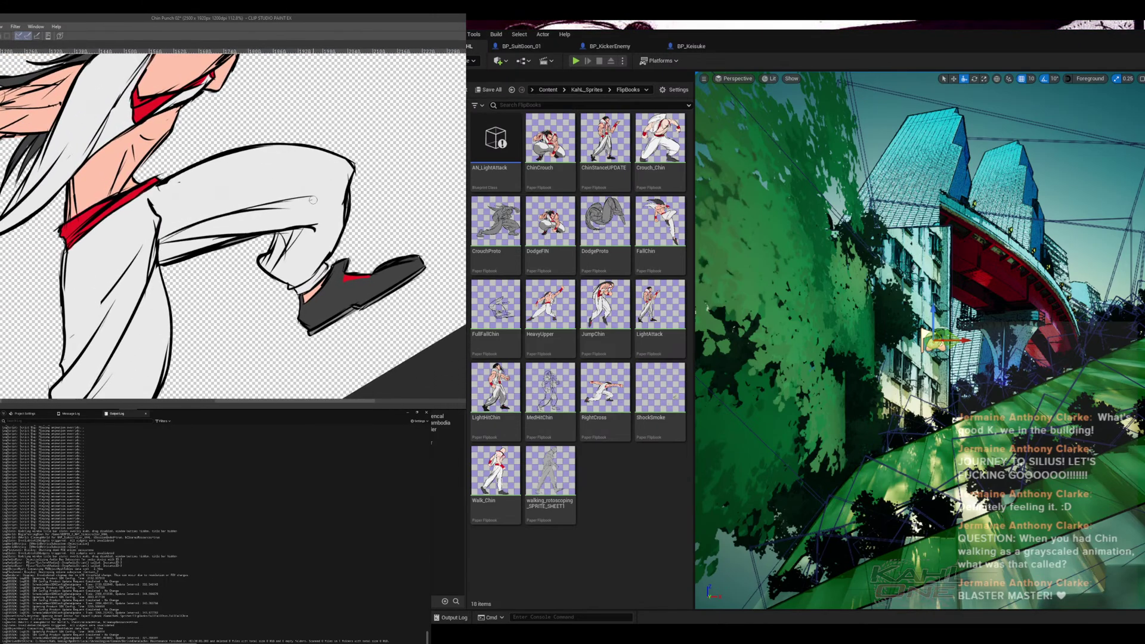
pyautogui.moveTo(287, 202); pyautogui.dragTo(329, 188)
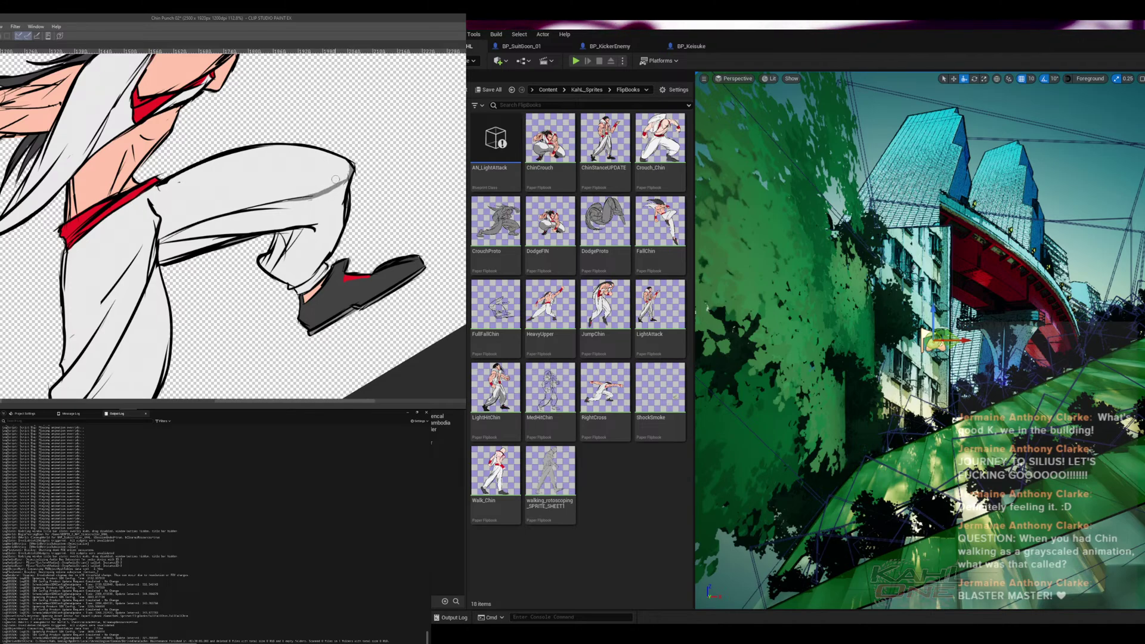
pyautogui.moveTo(194, 168); pyautogui.dragTo(277, 153)
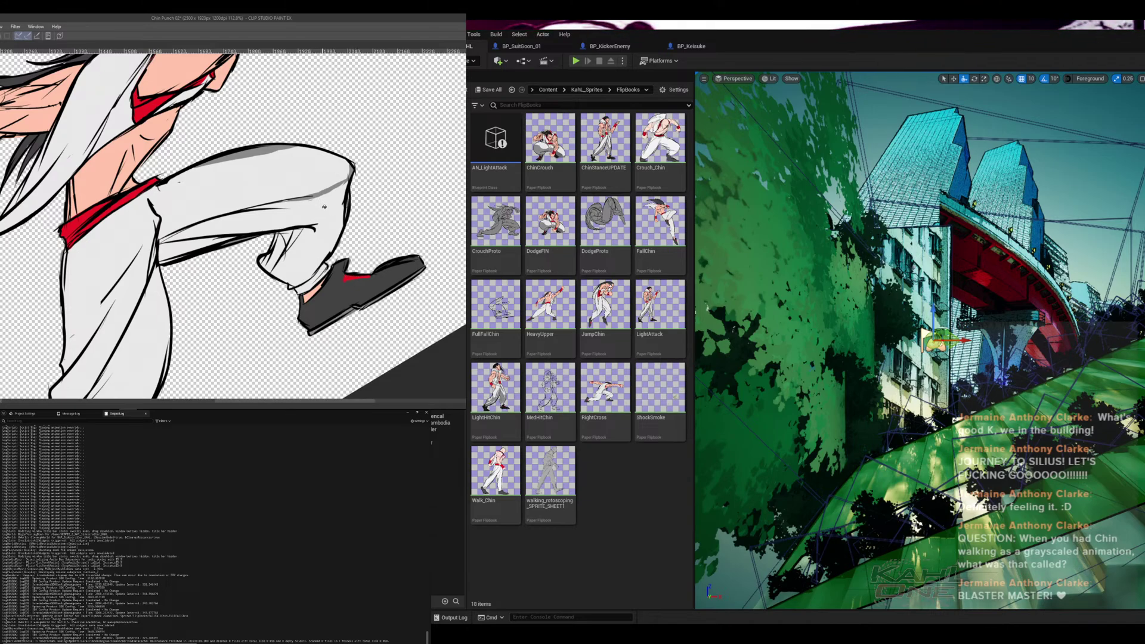
pyautogui.click(324, 207)
pyautogui.click(275, 258)
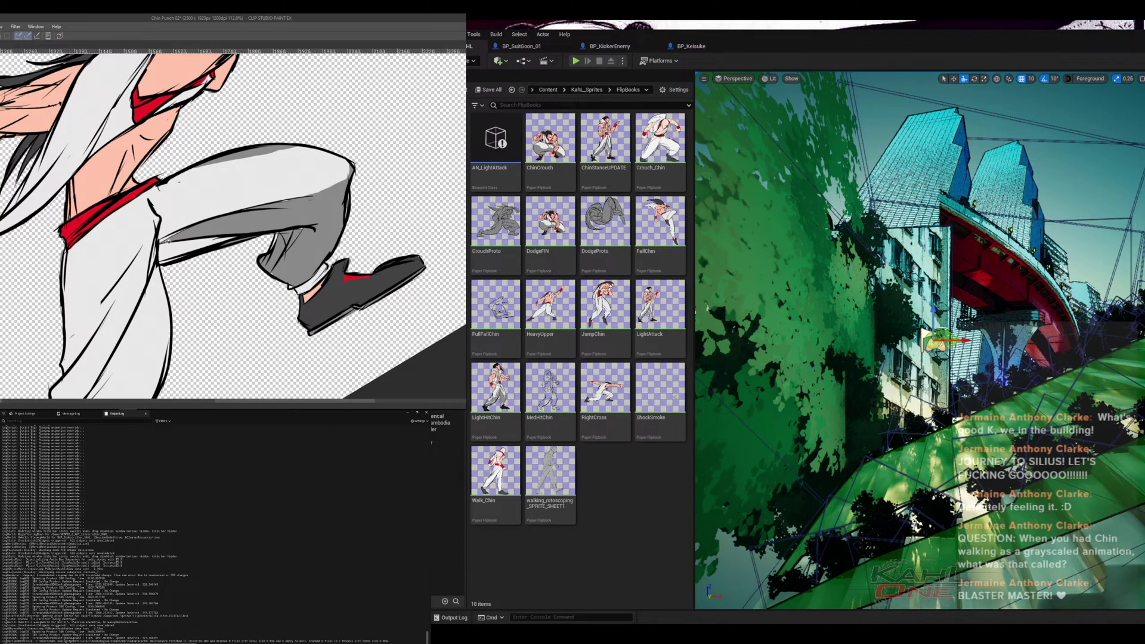
pyautogui.click(191, 253)
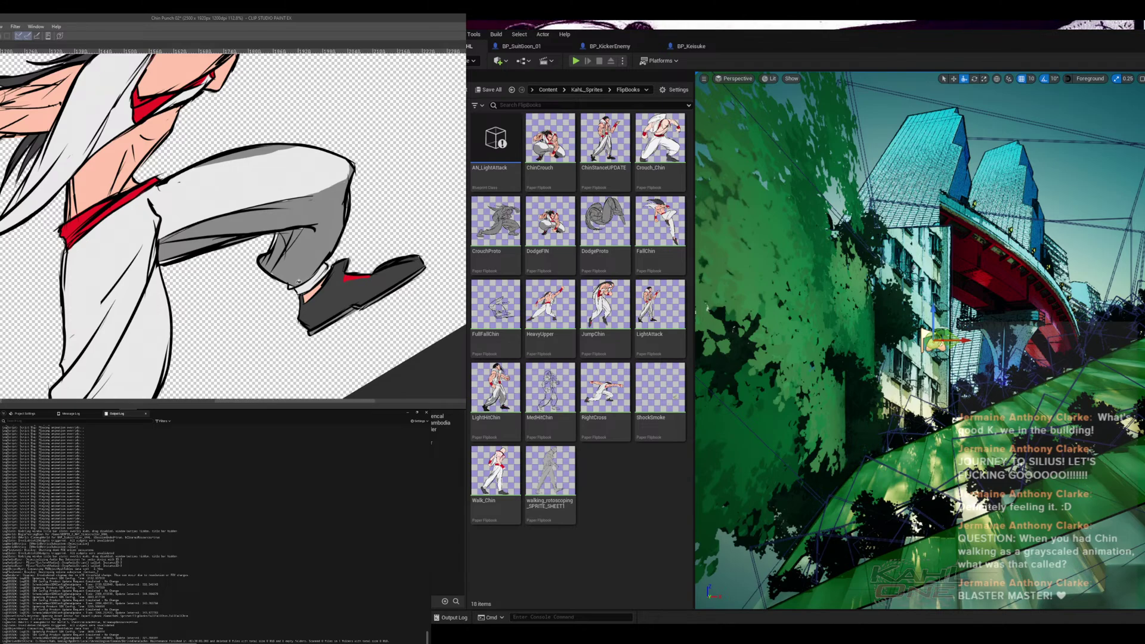
pyautogui.click(306, 287)
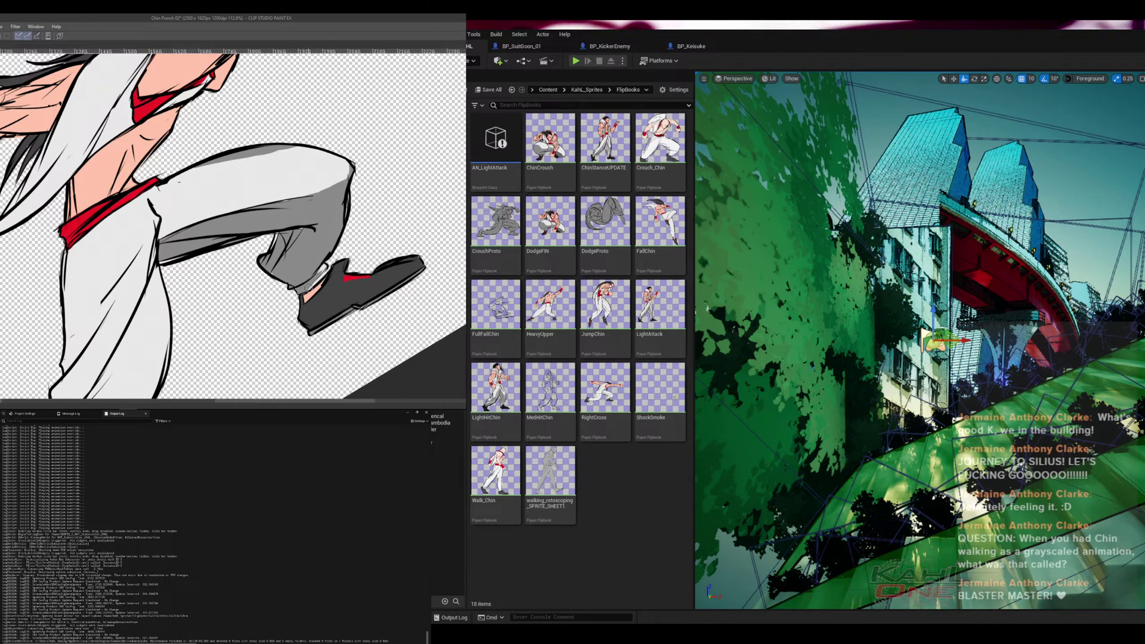
# - Paint curved gray fold shadows on the rear trouser leg, fill its back edge with gray, and shade the fold below the hip
pyautogui.moveTo(313, 280); pyautogui.dragTo(462, 45)
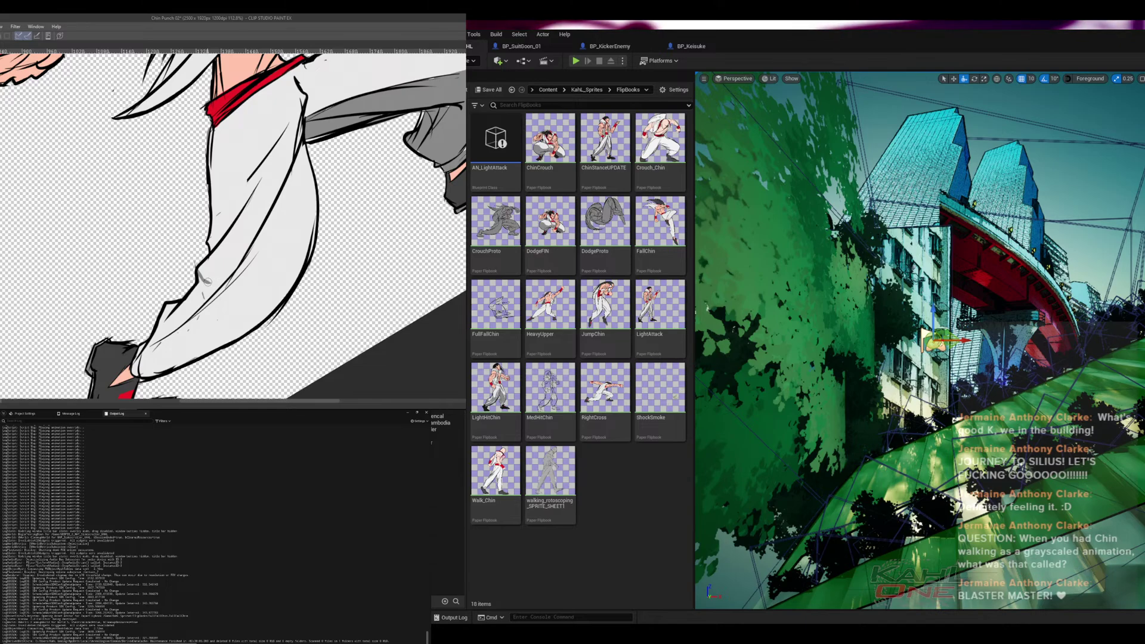
pyautogui.moveTo(205, 280); pyautogui.dragTo(266, 206)
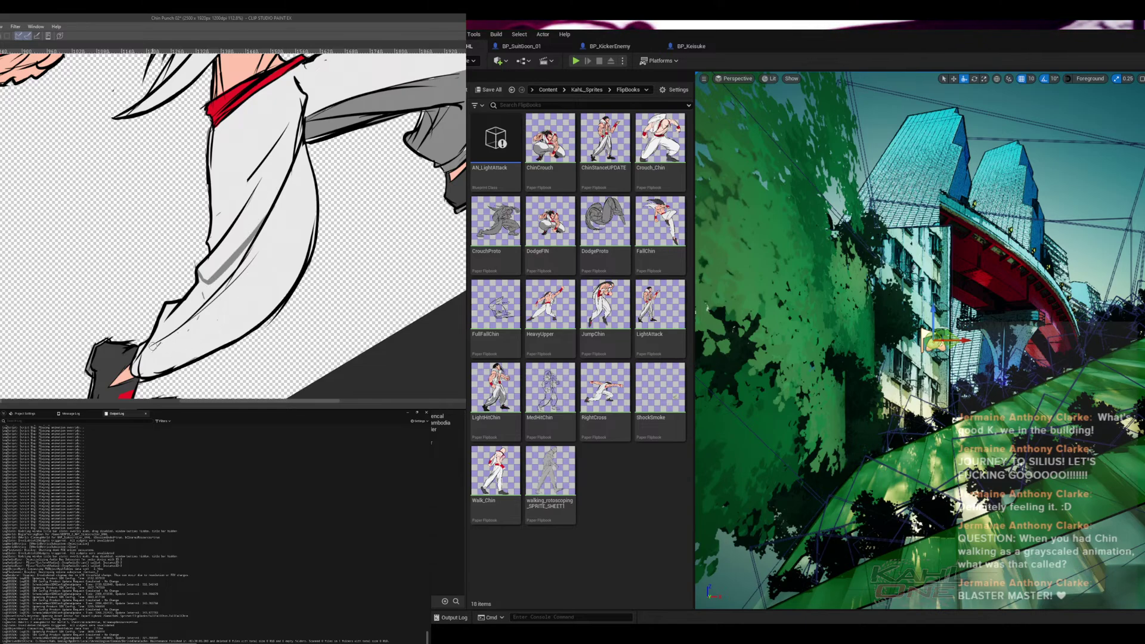
pyautogui.moveTo(154, 345); pyautogui.dragTo(285, 253)
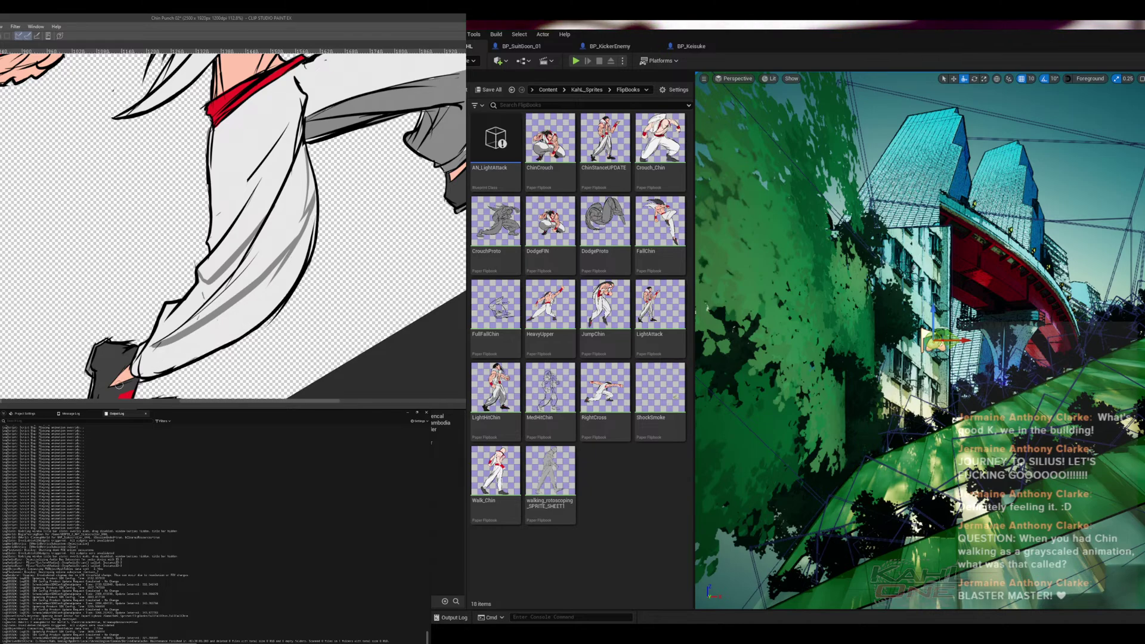
pyautogui.click(238, 319)
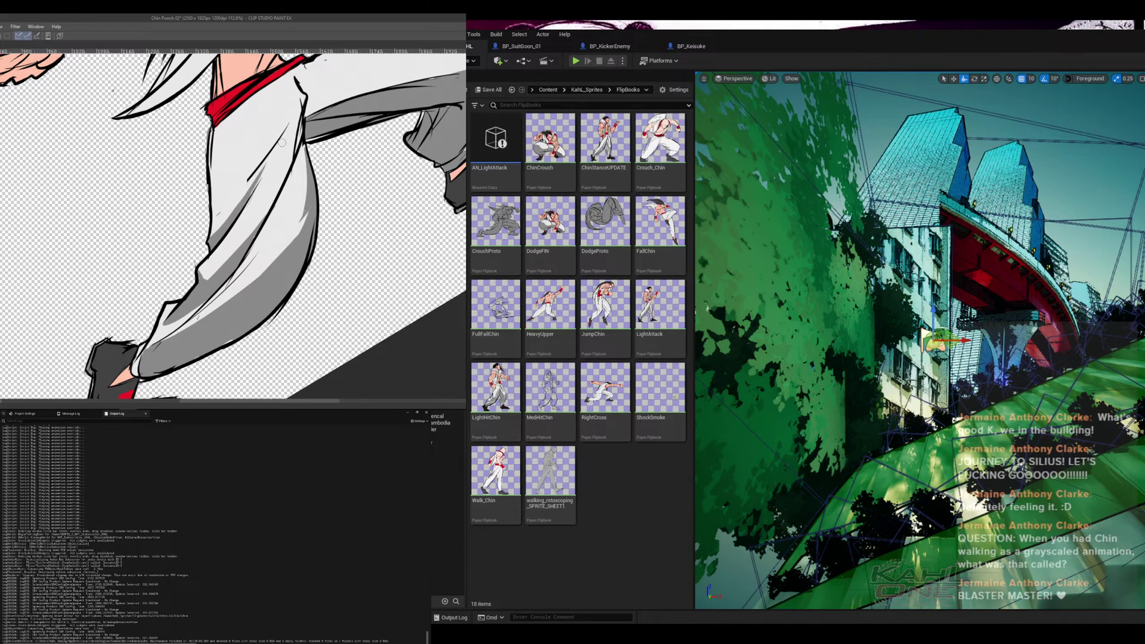
pyautogui.moveTo(249, 196); pyautogui.dragTo(275, 161)
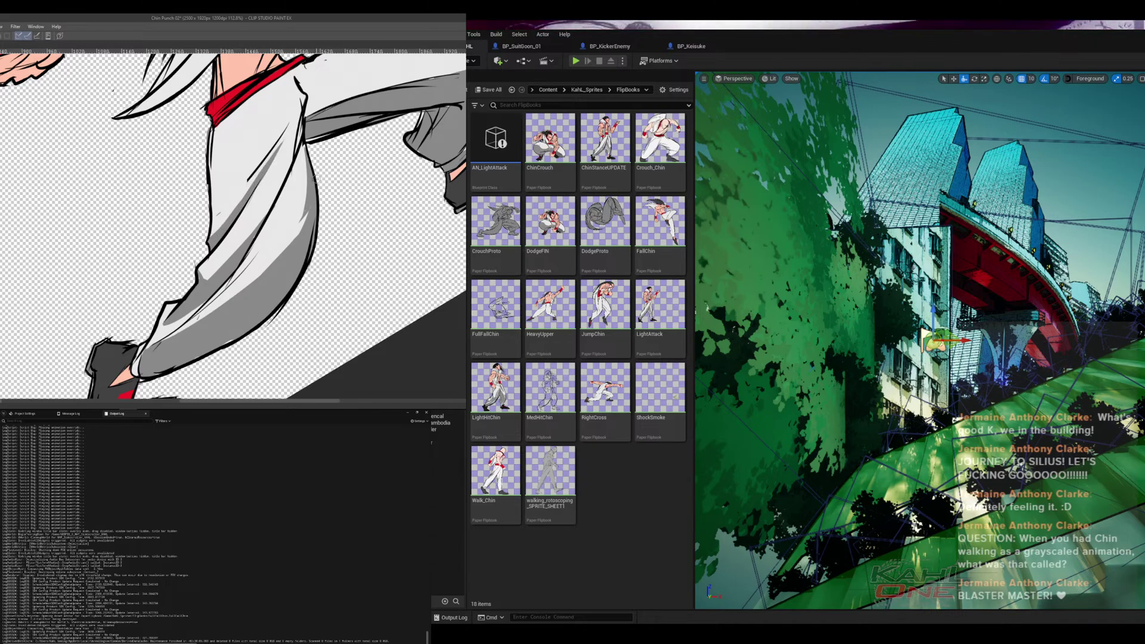
pyautogui.scroll(5, 232, 282)
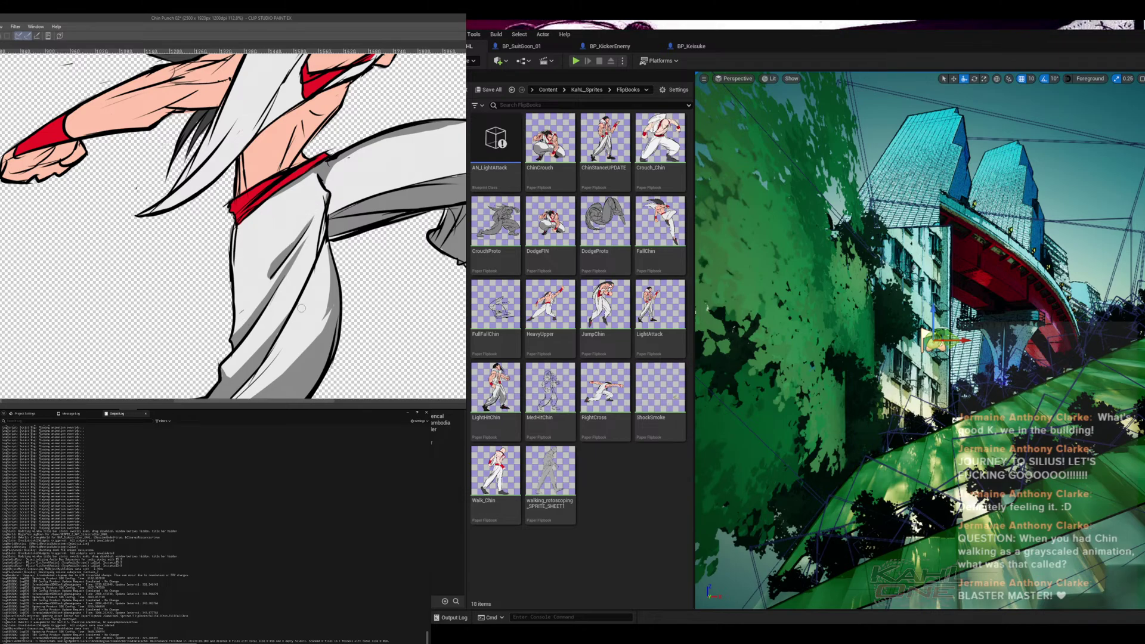
pyautogui.scroll(-5, 360, 292)
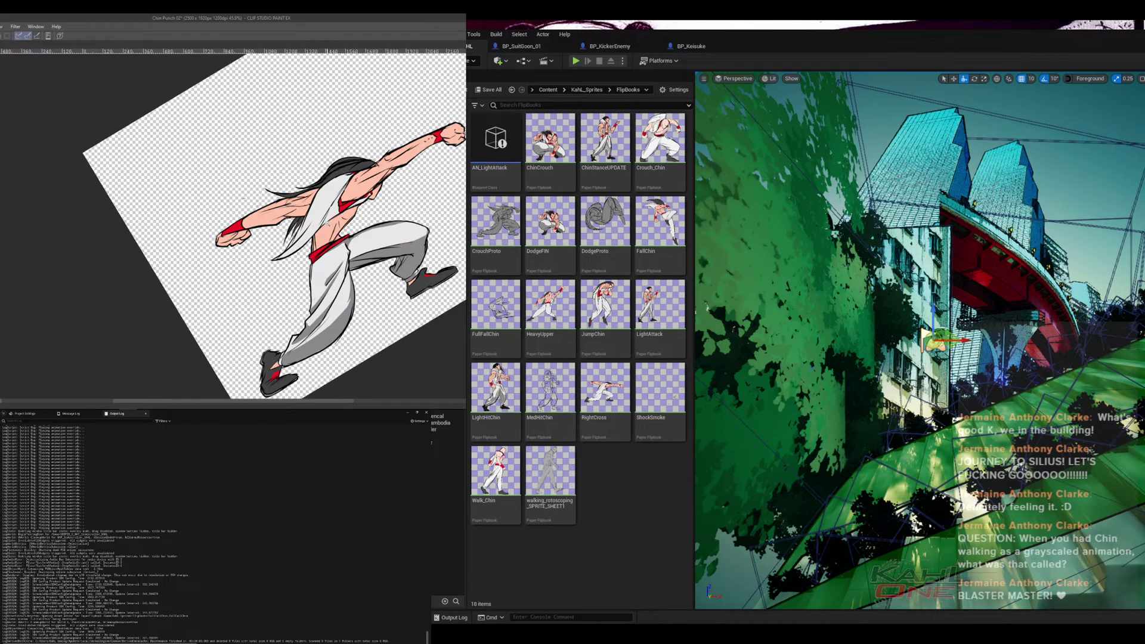
# - Examine the torso shading, compare the frame with the preceding punch frame on the timeline, and return to the current frame
pyautogui.scroll(4, 328, 223)
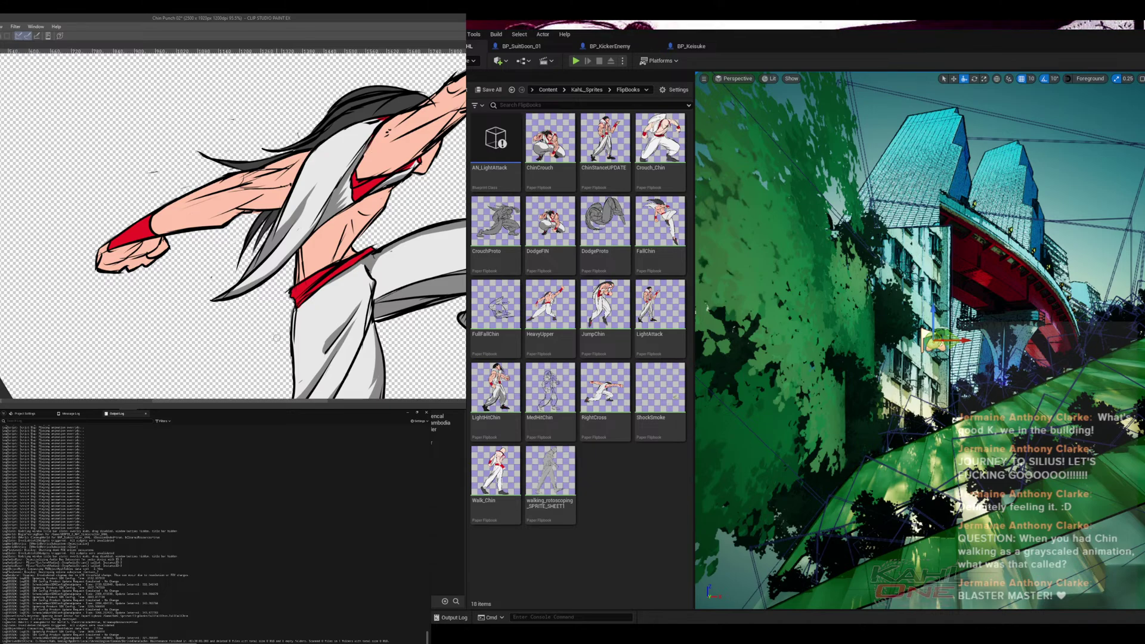
pyautogui.moveTo(399, 262); pyautogui.dragTo(342, 263)
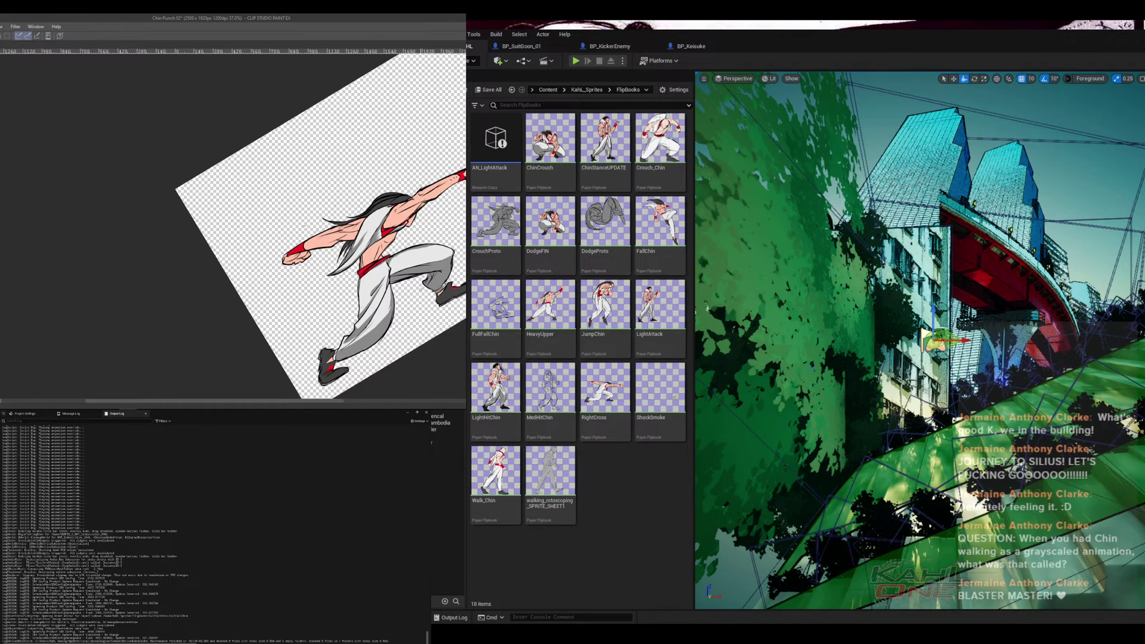
pyautogui.moveTo(420, 290); pyautogui.dragTo(281, 270)
pyautogui.press('Tab')
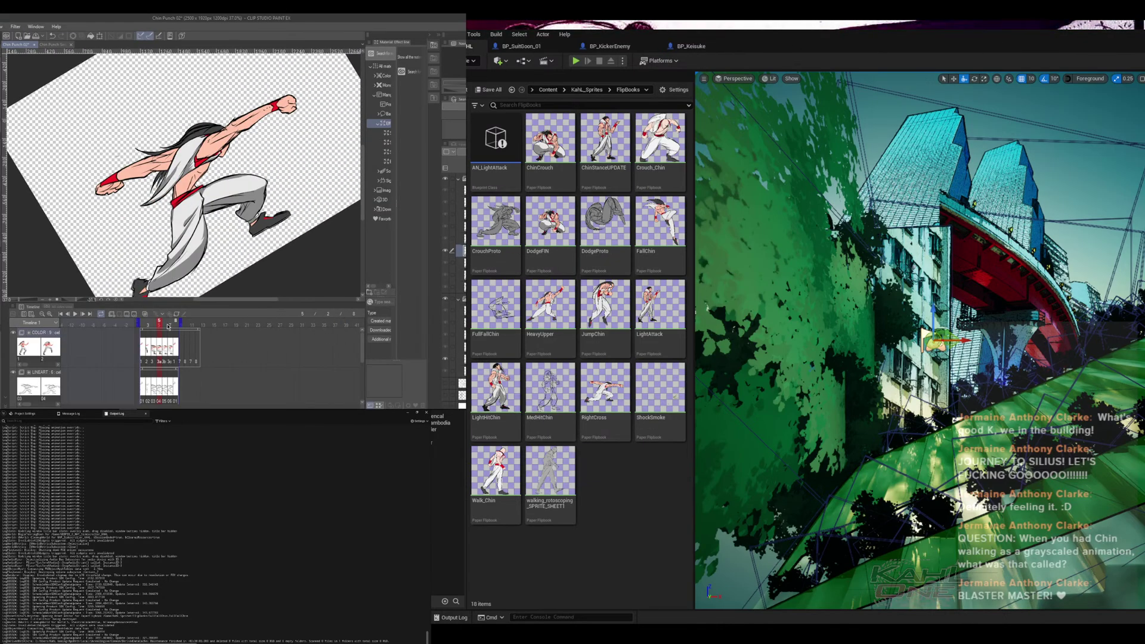
pyautogui.moveTo(159, 327)
pyautogui.mouseDown()
pyautogui.moveTo(143, 329)
pyautogui.moveTo(164, 331)
pyautogui.moveTo(146, 329)
pyautogui.moveTo(159, 329)
pyautogui.moveTo(154, 338)
pyautogui.mouseUp()
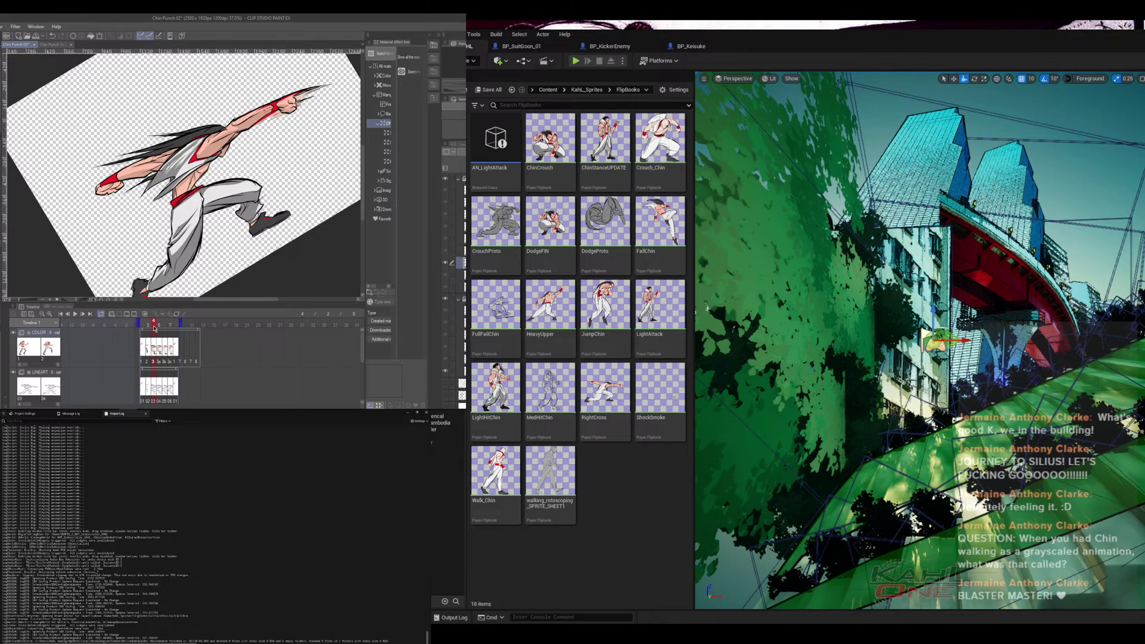
pyautogui.moveTo(154, 328); pyautogui.dragTo(160, 327)
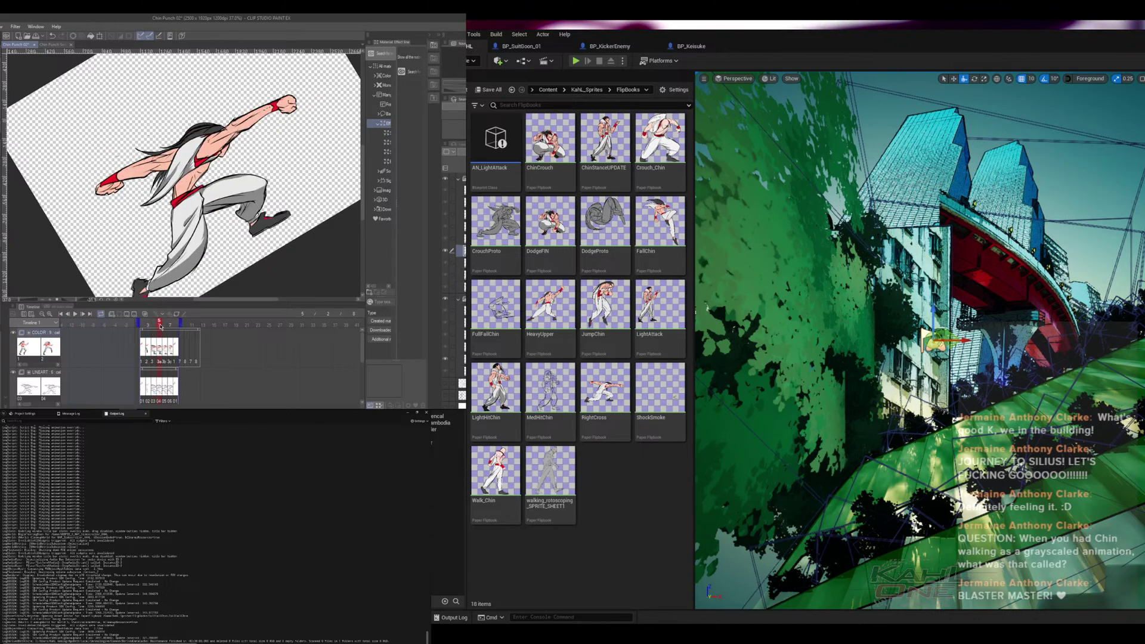
pyautogui.press('Tab')
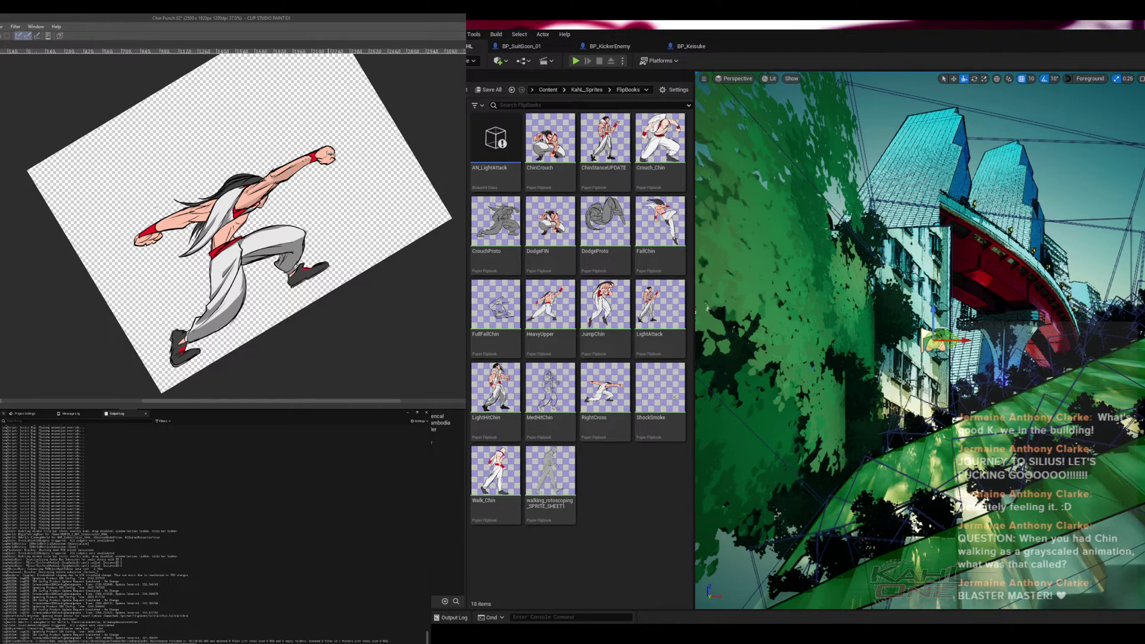
# - Paint darker skin shadows on both outstretched arms and the bare torso, and reset the canvas rotation to show the whole figure
pyautogui.moveTo(315, 177)
pyautogui.mouseDown()
pyautogui.moveTo(351, 173)
pyautogui.moveTo(335, 160)
pyautogui.moveTo(359, 211)
pyautogui.mouseUp()
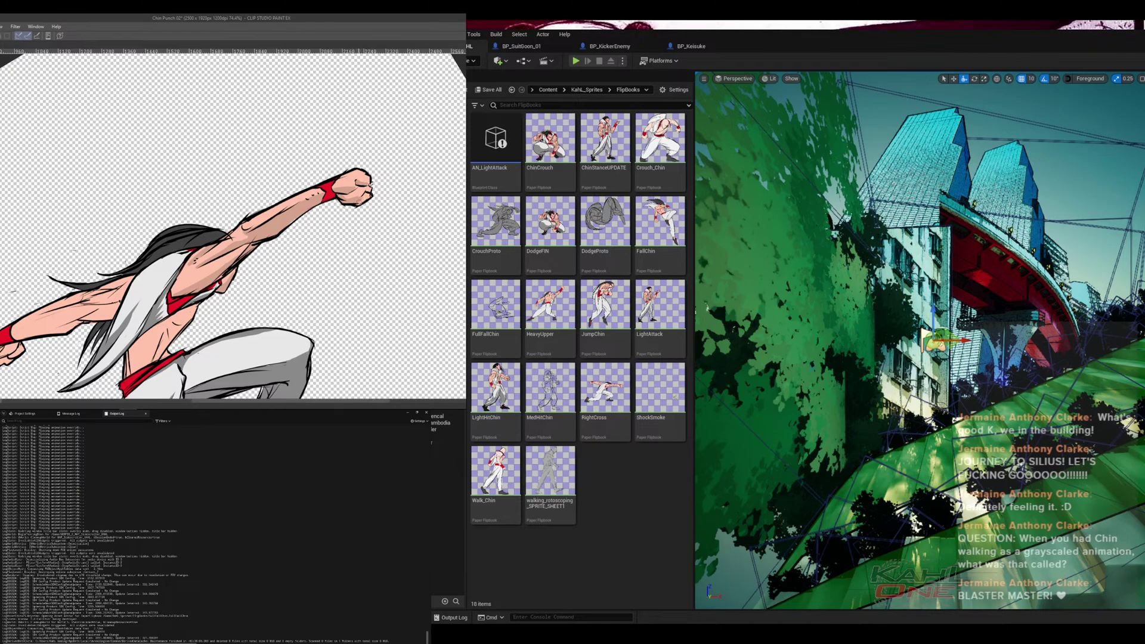
pyautogui.moveTo(194, 320); pyautogui.dragTo(395, 218)
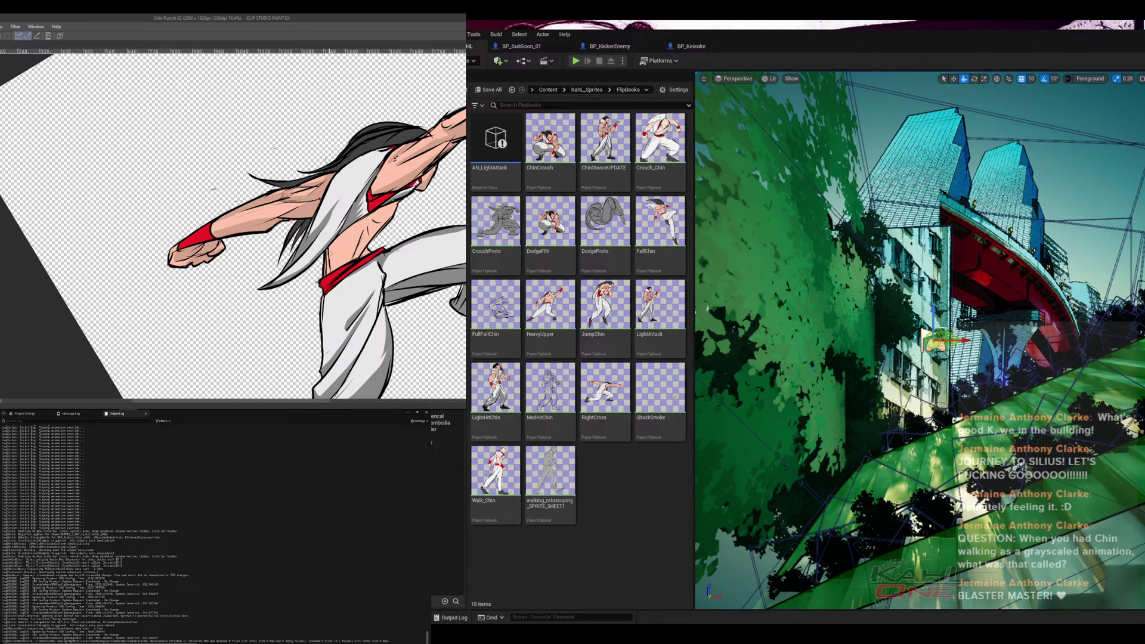
pyautogui.moveTo(327, 253); pyautogui.dragTo(368, 221)
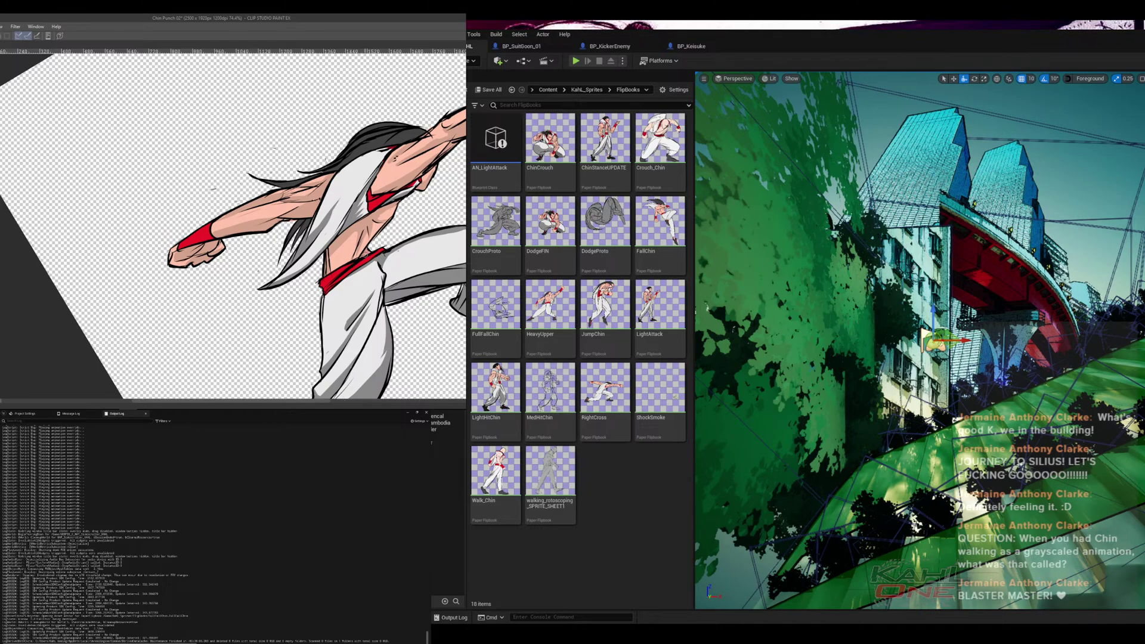
pyautogui.scroll(-3, 390, 300)
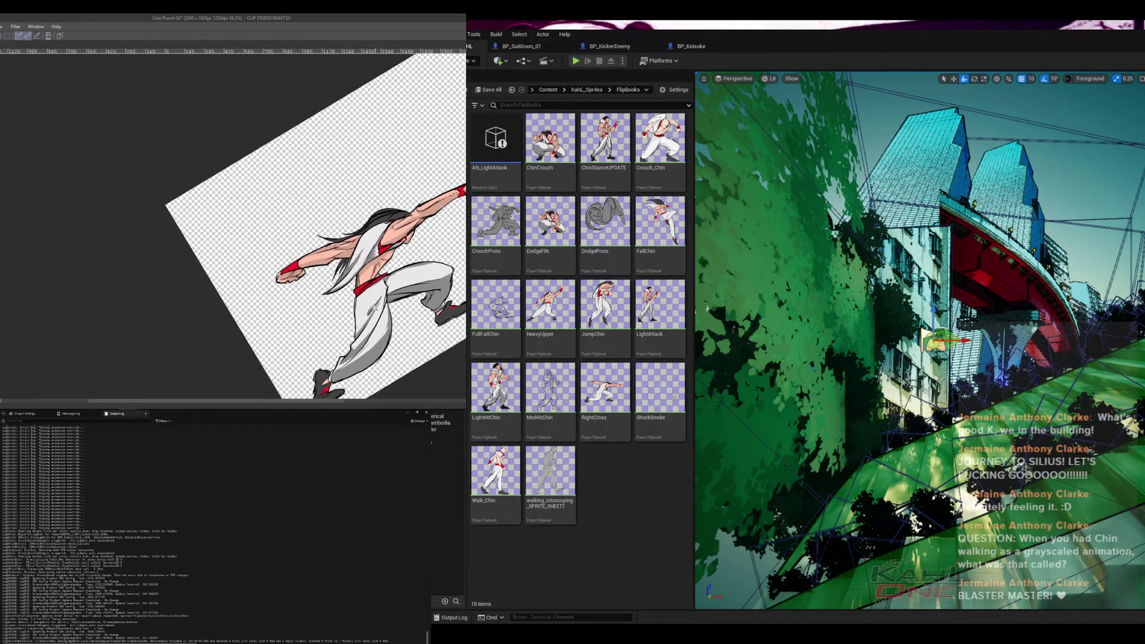
pyautogui.moveTo(299, 282); pyautogui.dragTo(268, 147)
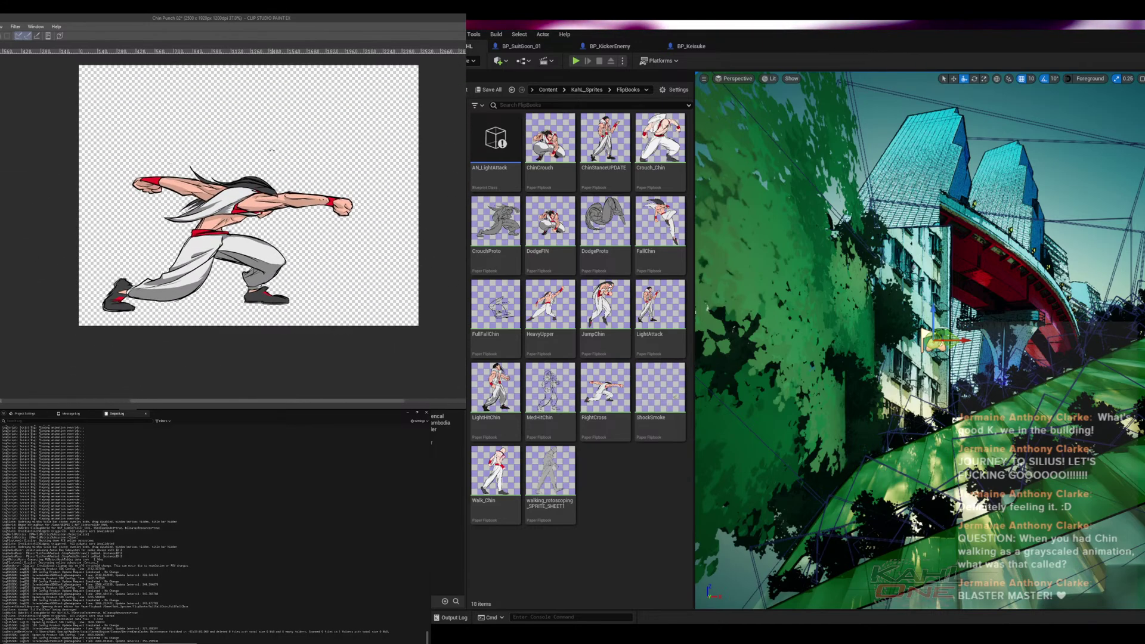
# - Step back to the preceding motion-streak punch frame and examine its arm, vest and clothing shading up close
pyautogui.press('Tab')
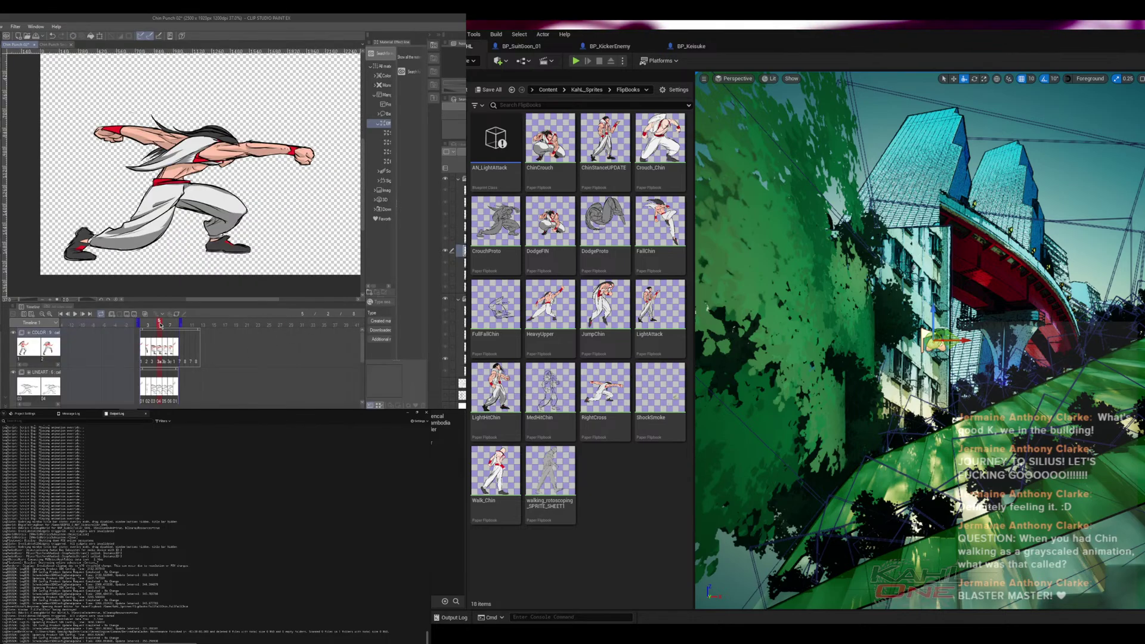
pyautogui.moveTo(160, 327); pyautogui.dragTo(155, 338)
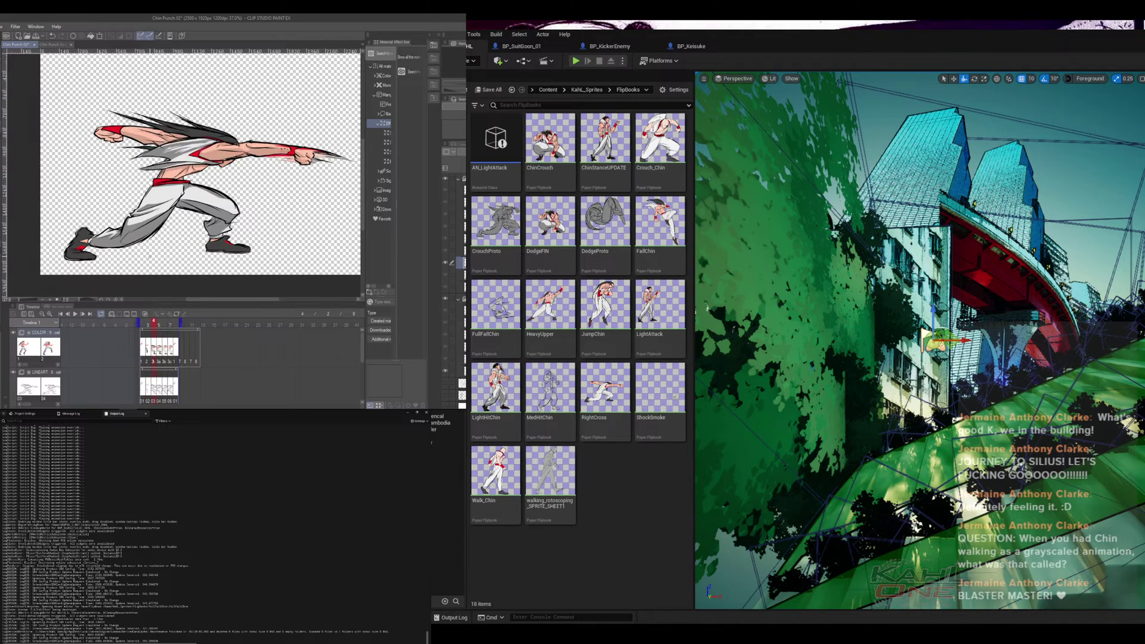
pyautogui.scroll(5, 269, 237)
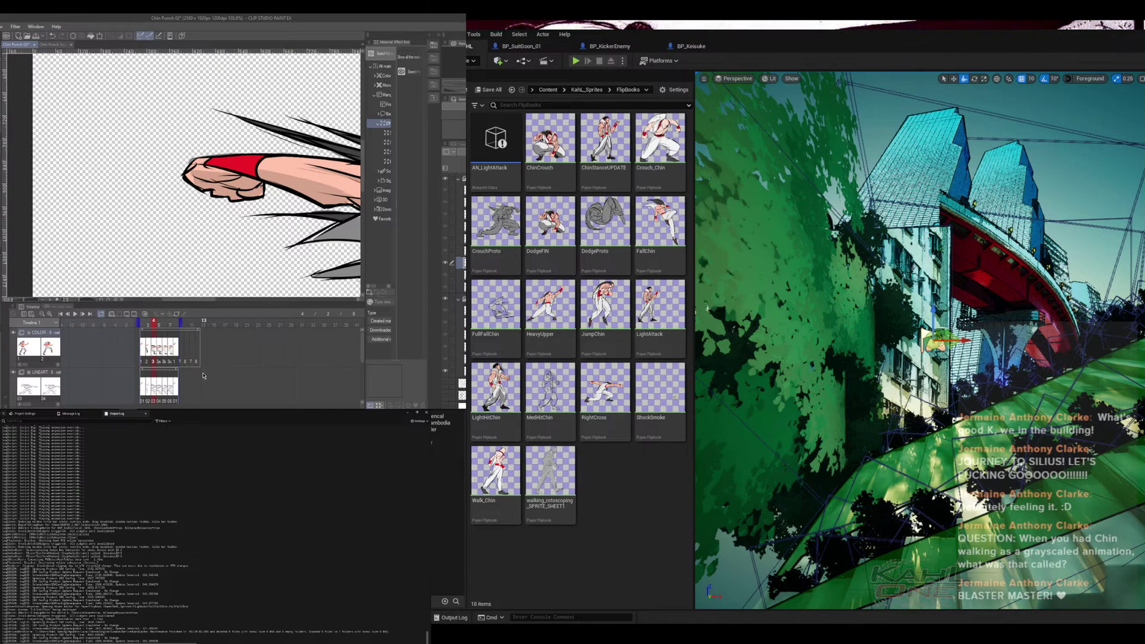
pyautogui.hscroll(2, 278, 227)
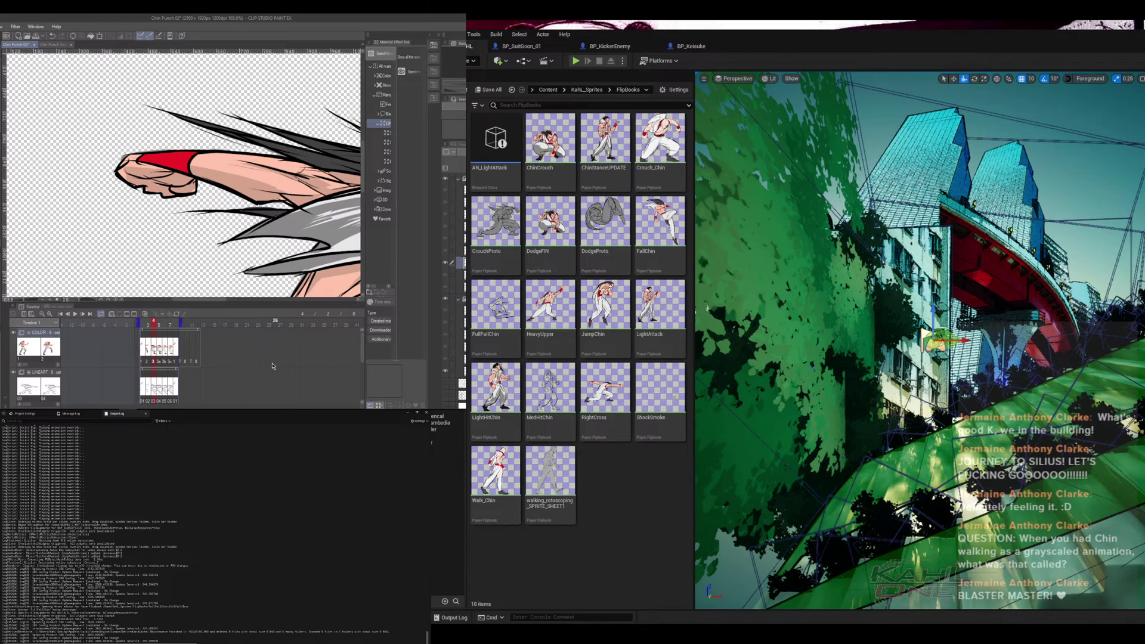
pyautogui.moveTo(291, 234); pyautogui.dragTo(203, 213)
pyautogui.moveTo(310, 290); pyautogui.dragTo(285, 275)
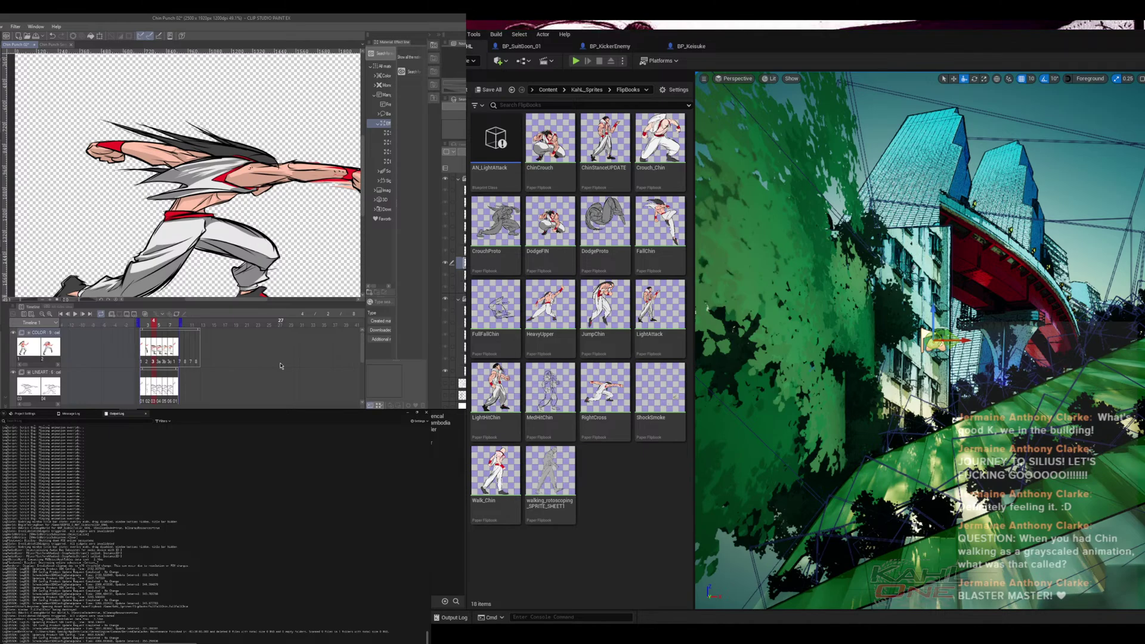
# - Scrub through the shaded punch frames on the timeline and stop on the next unshaded frame
pyautogui.click(144, 328)
pyautogui.moveTo(145, 330); pyautogui.dragTo(159, 334)
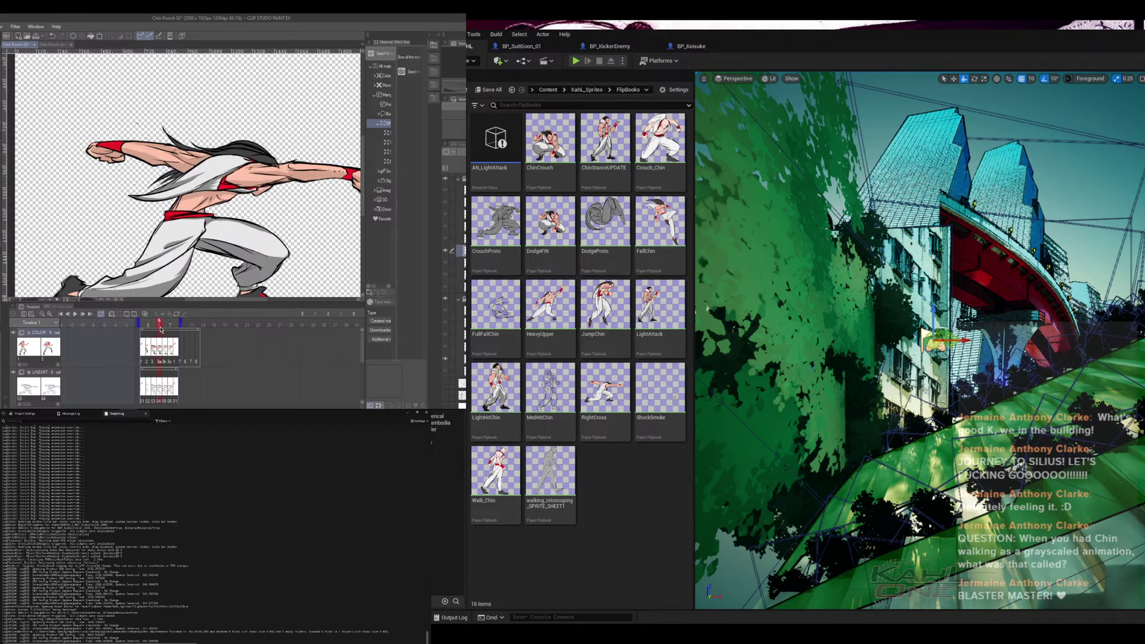
pyautogui.moveTo(157, 328); pyautogui.dragTo(166, 329)
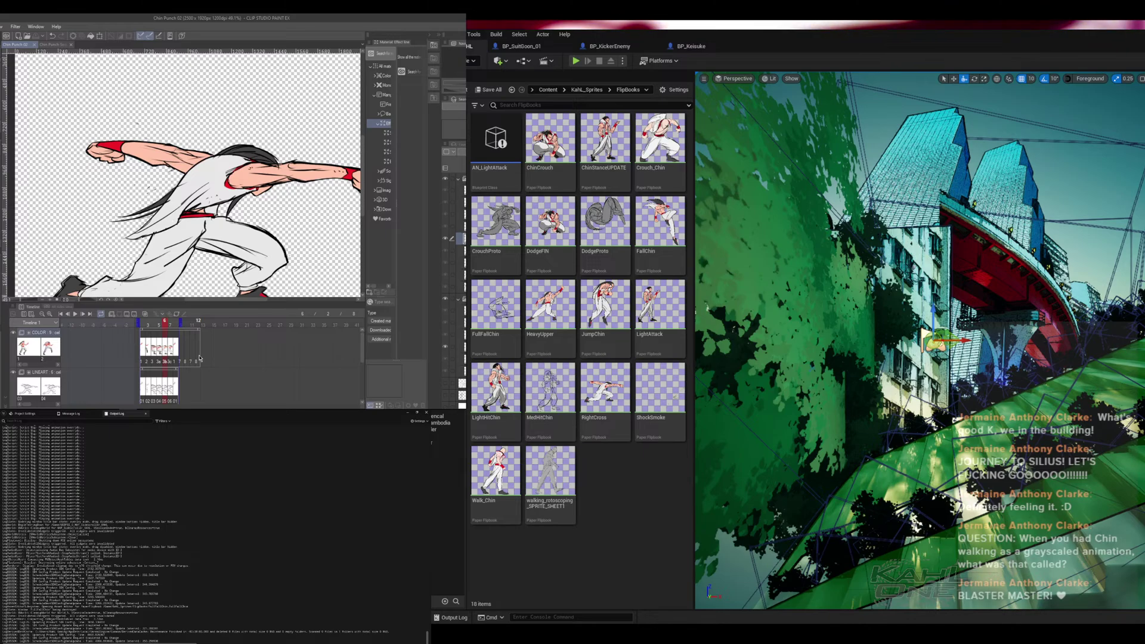
# - Switch to Google Chrome, check the Blaster Master video tab, and return to the New Tab page
pyautogui.hotkey('alt', 'Tab')
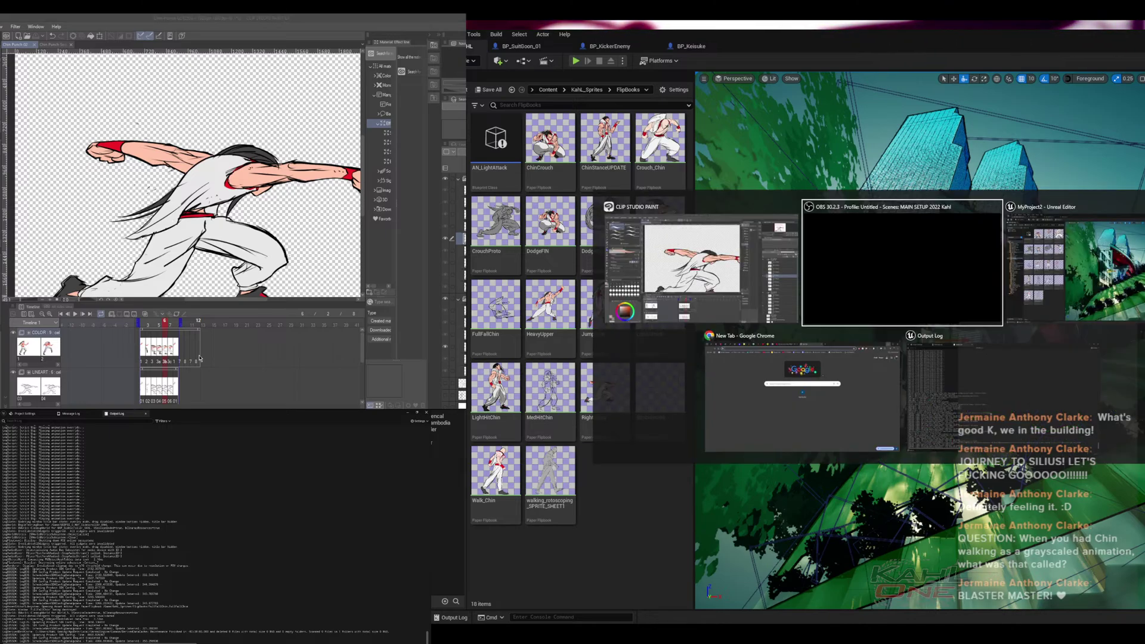
pyautogui.hotkey('alt', 'Tab')
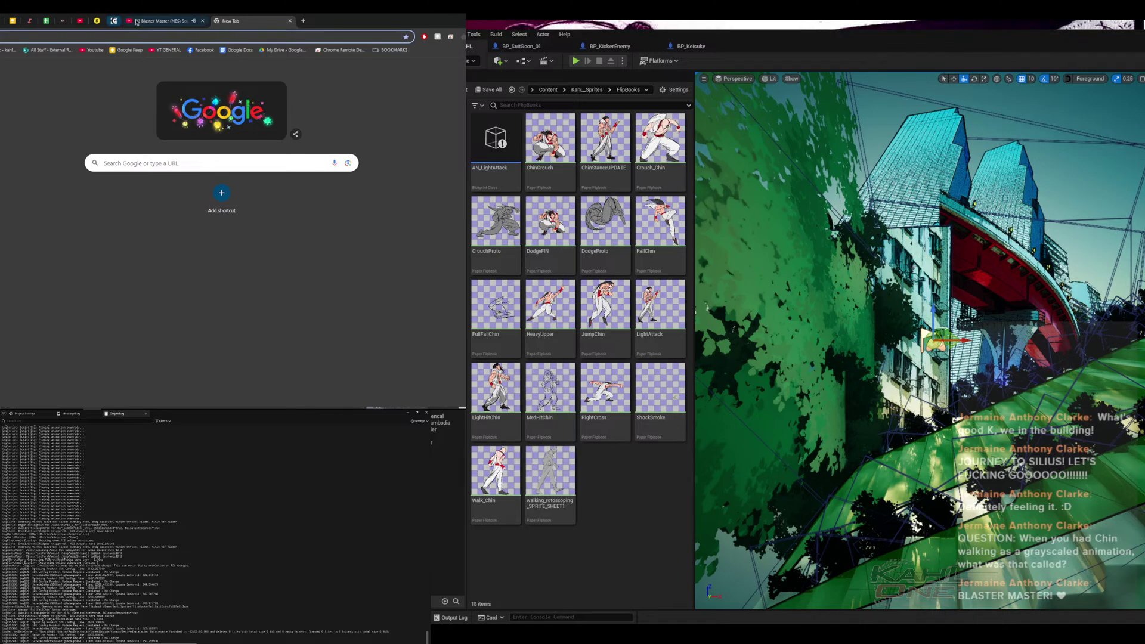
pyautogui.click(156, 21)
pyautogui.click(235, 23)
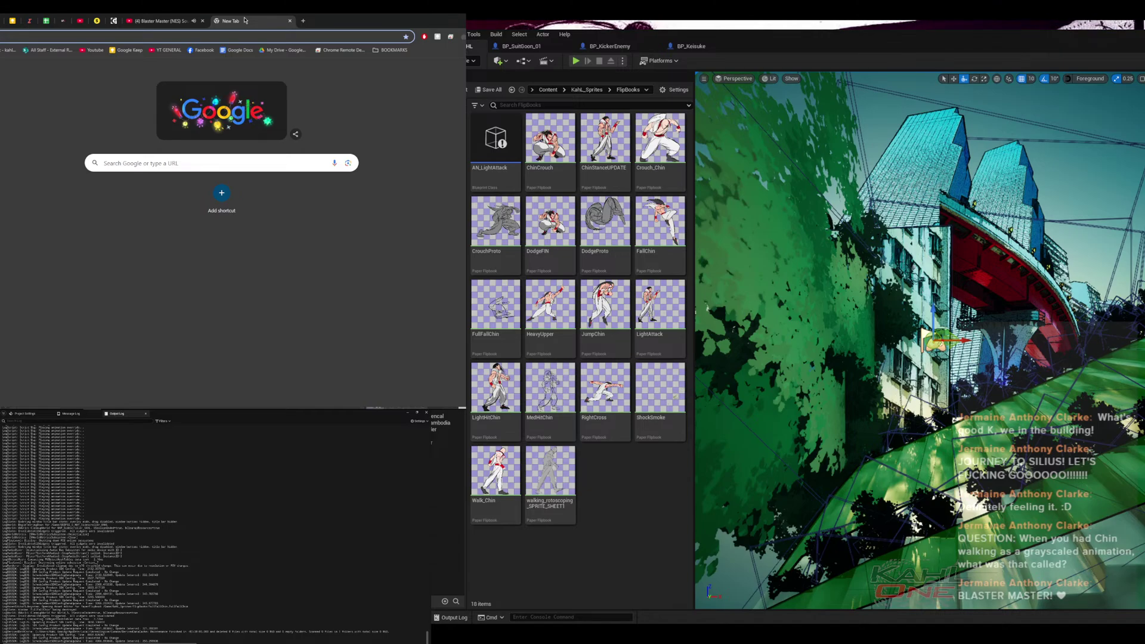
# - Open YouTube in the new tab and search for "kung fu master irem"
pyautogui.click(165, 50)
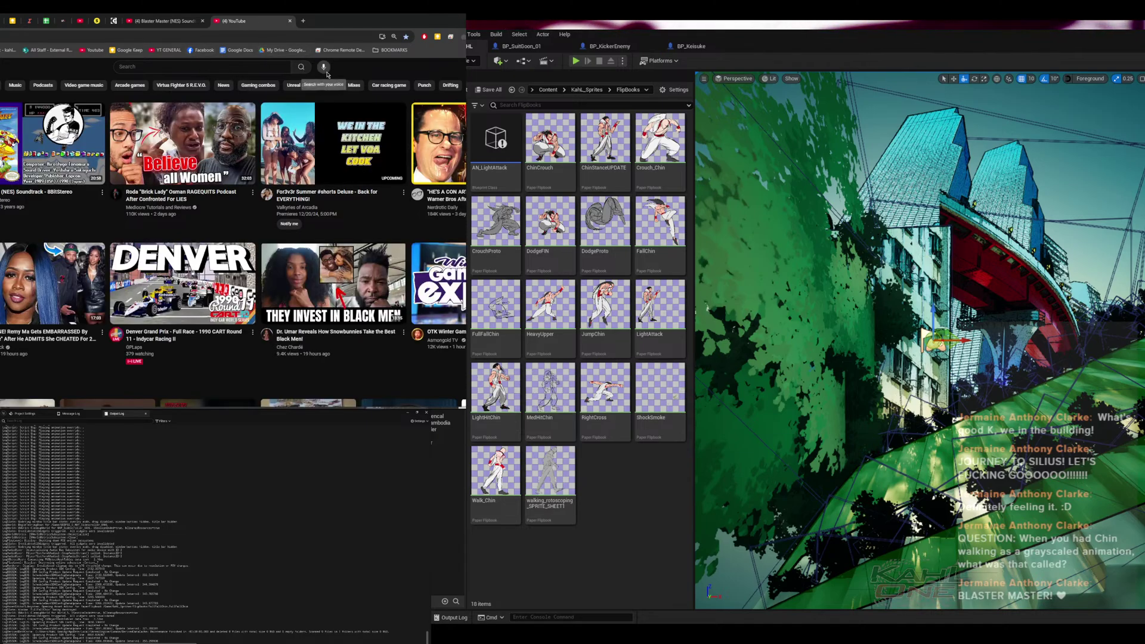
pyautogui.click(249, 66)
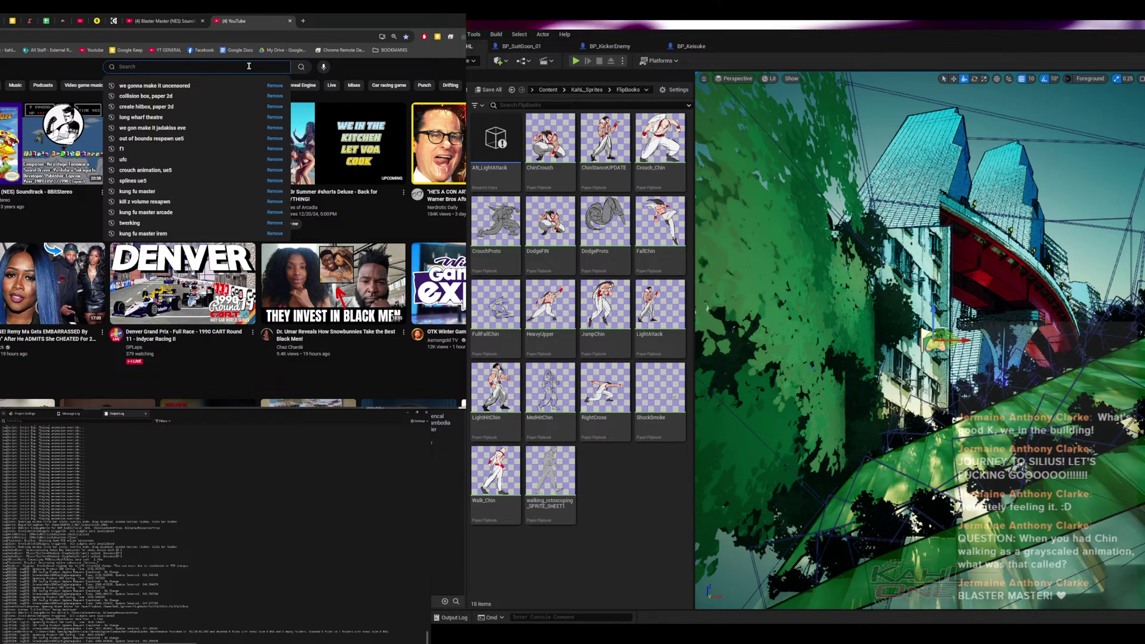
pyautogui.click(161, 192)
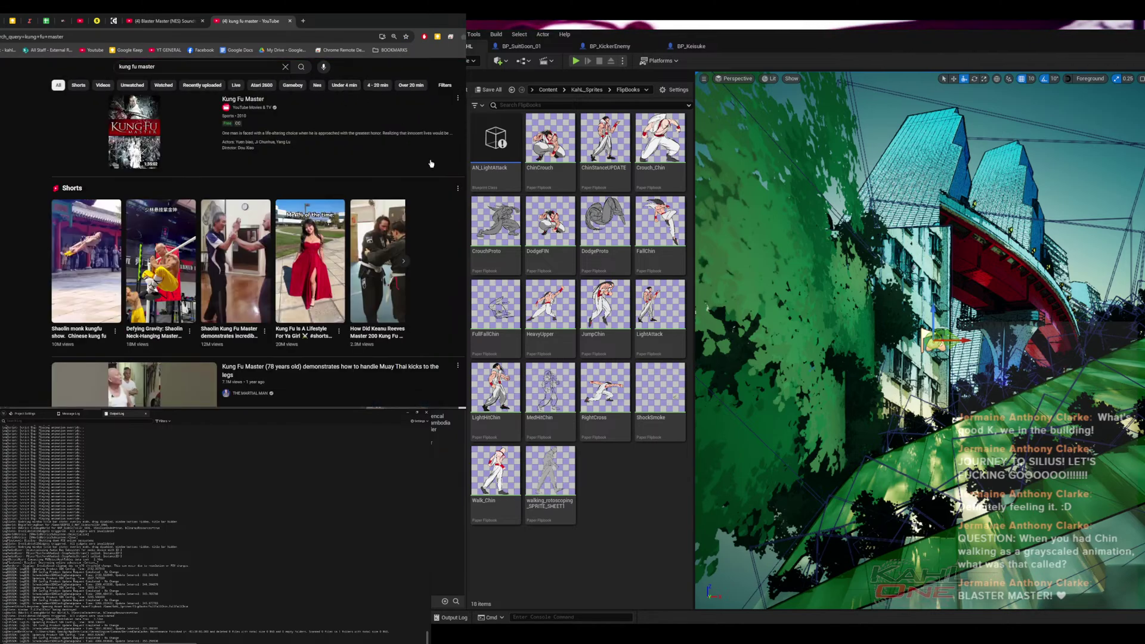
pyautogui.click(186, 66)
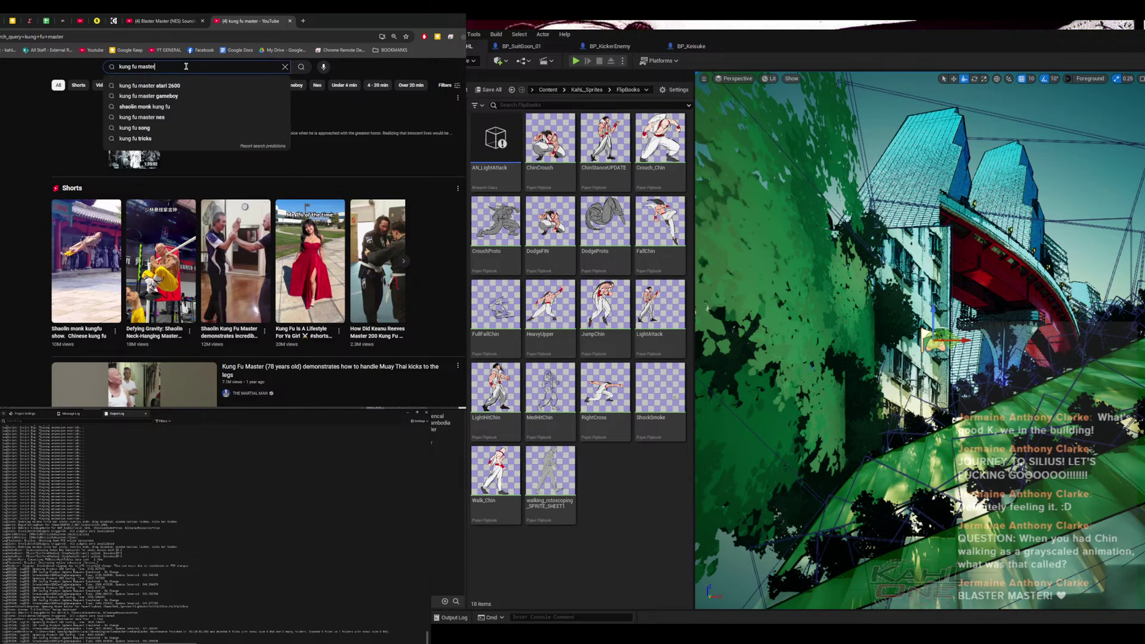
pyautogui.write('irem')
pyautogui.press('Return')
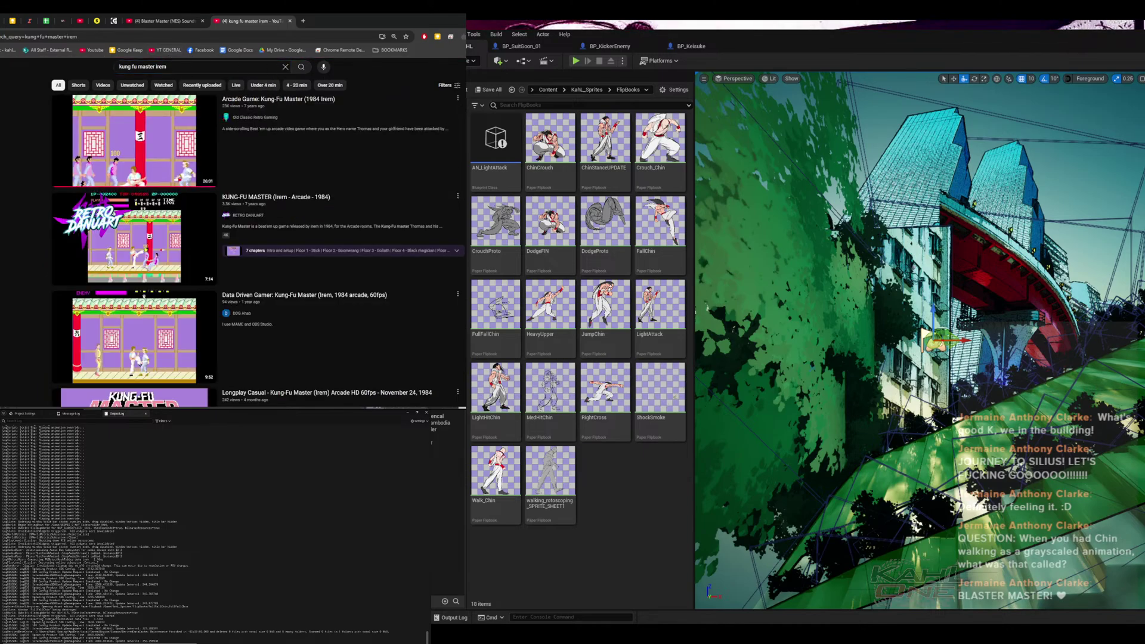
# - Browse the search results, watch "Arcade Game: Kung-Fu Master (1984 Irem)", and return to the results
pyautogui.scroll(-1, 256, 239)
pyautogui.scroll(-3, 143, 222)
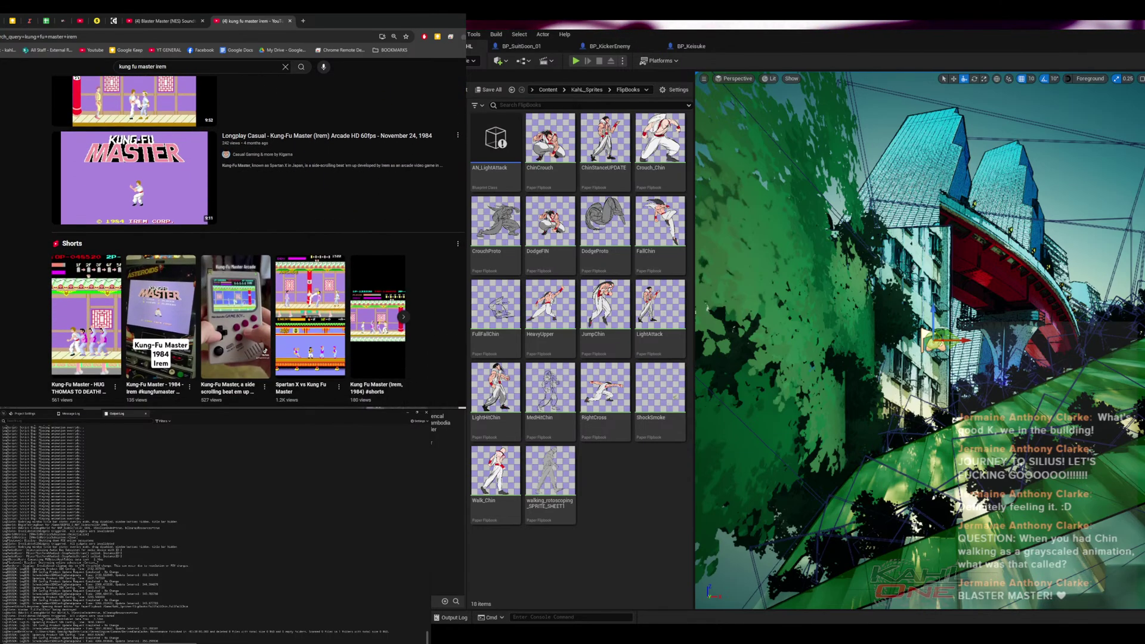
pyautogui.scroll(5, 161, 180)
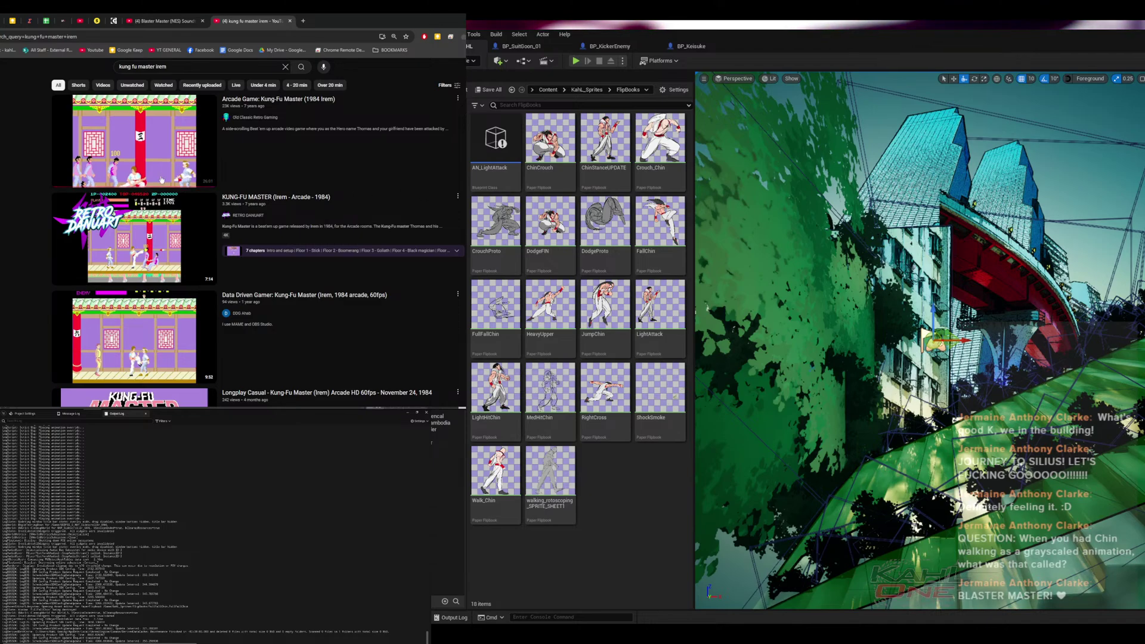
pyautogui.click(161, 179)
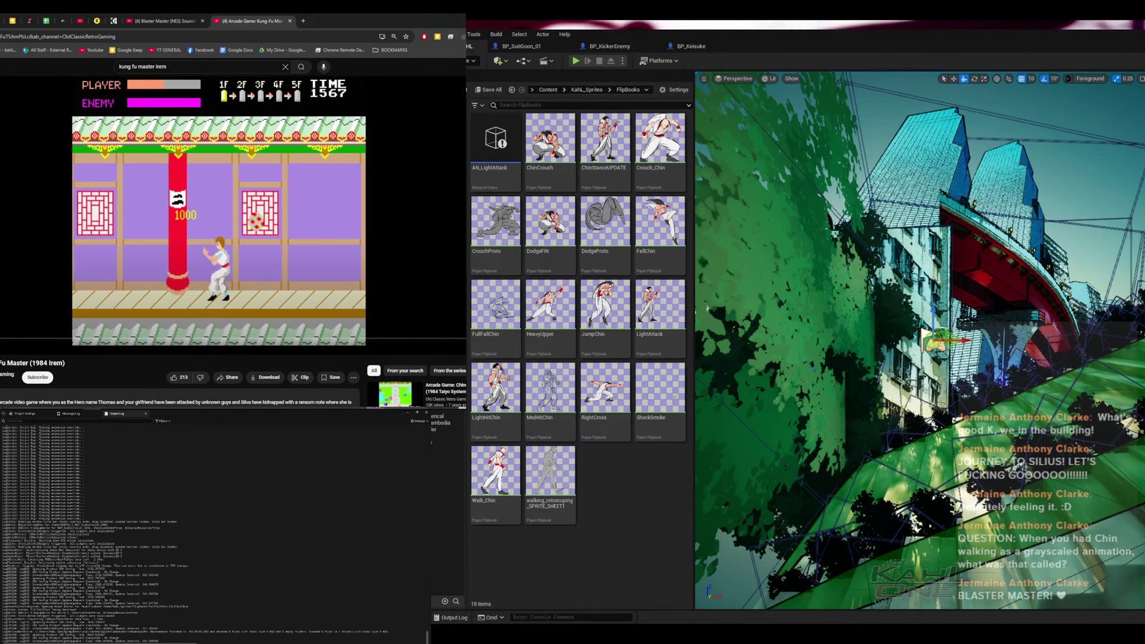
pyautogui.scroll(-3, 26, 330)
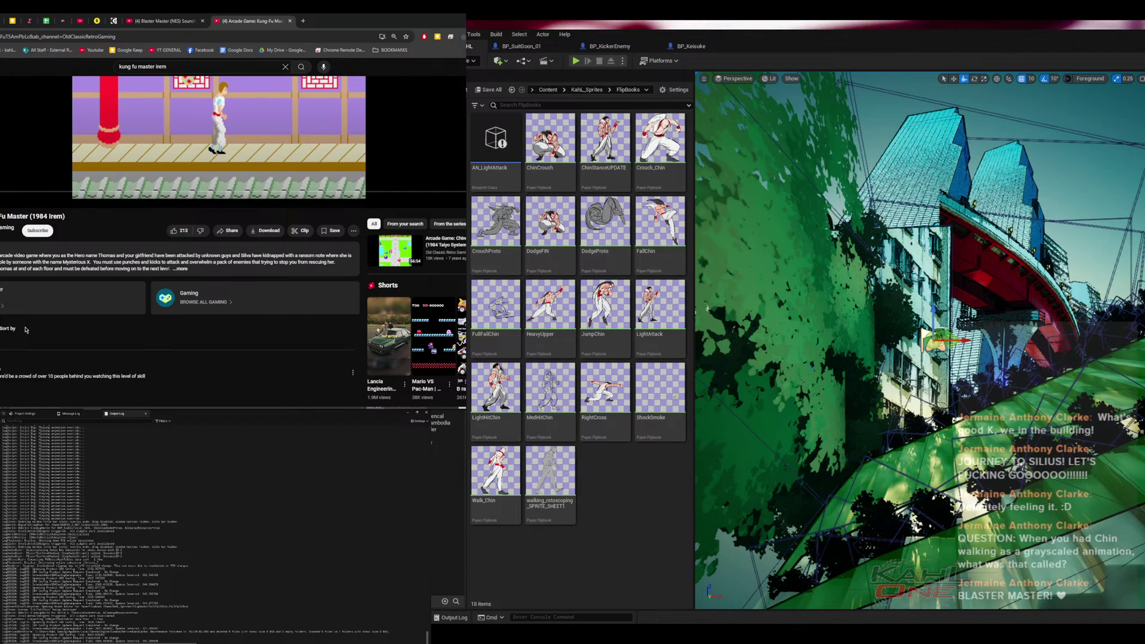
pyautogui.hotkey('alt', 'Left')
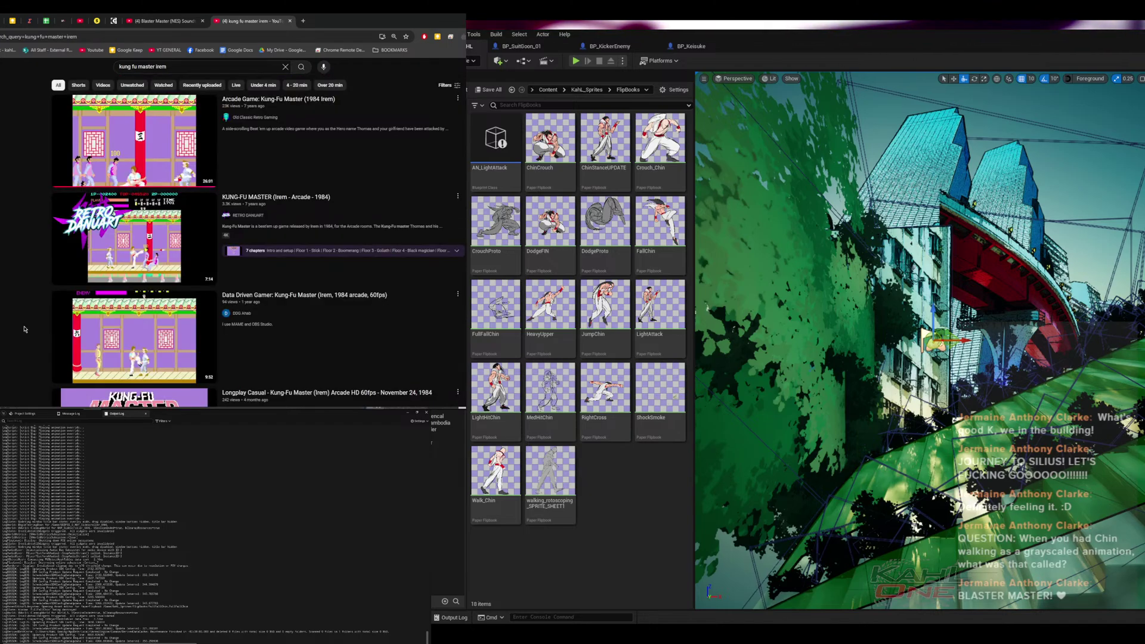
# - Watch the video "KUNG-FU MASTER (Irem - Arcade - 1984)" and look through its comments
pyautogui.click(82, 243)
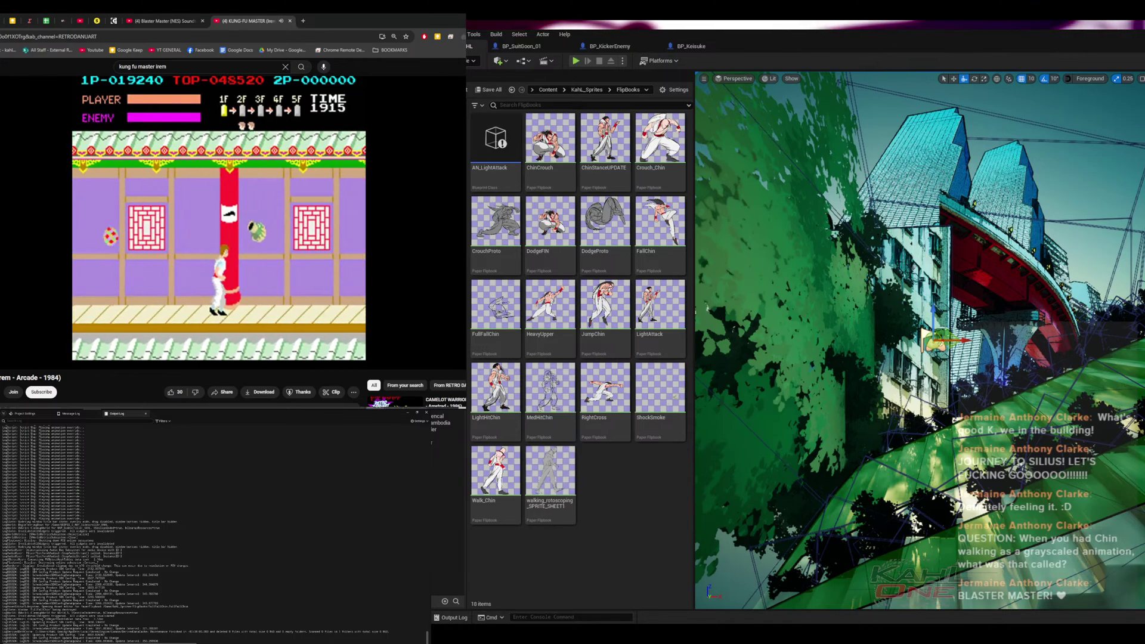
pyautogui.scroll(-4, 233, 238)
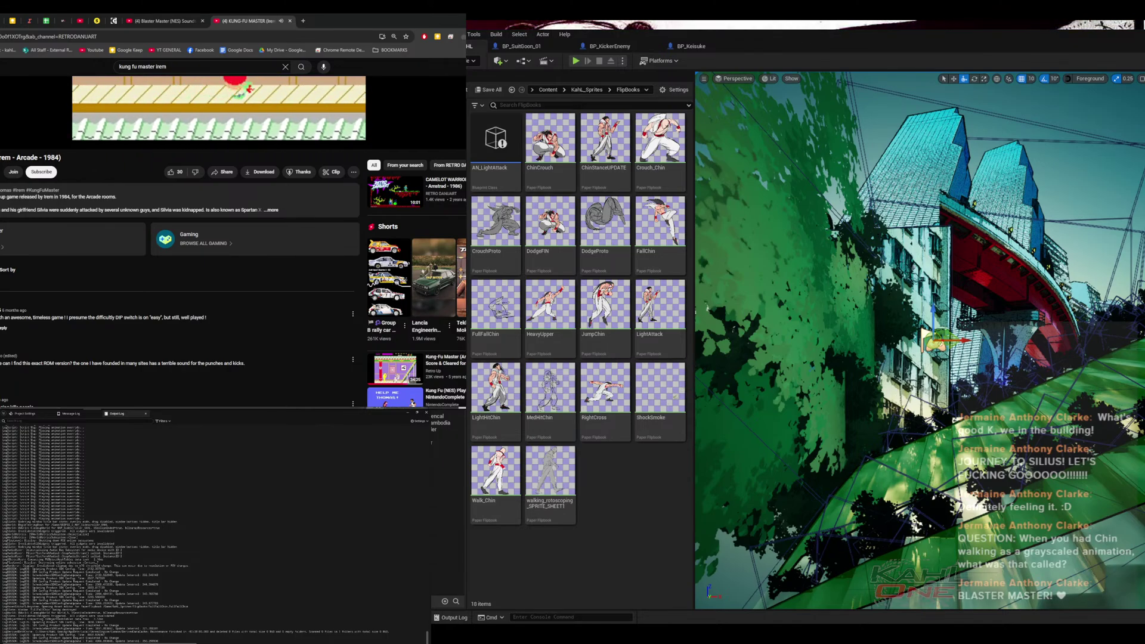
pyautogui.scroll(-1, 232, 238)
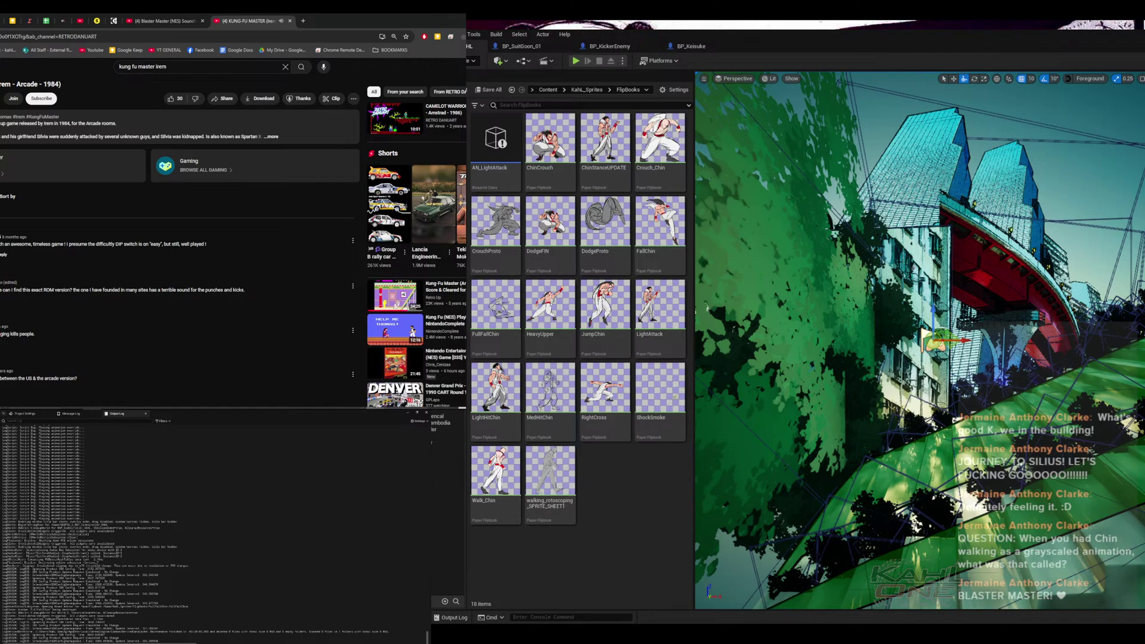
pyautogui.scroll(4, 233, 239)
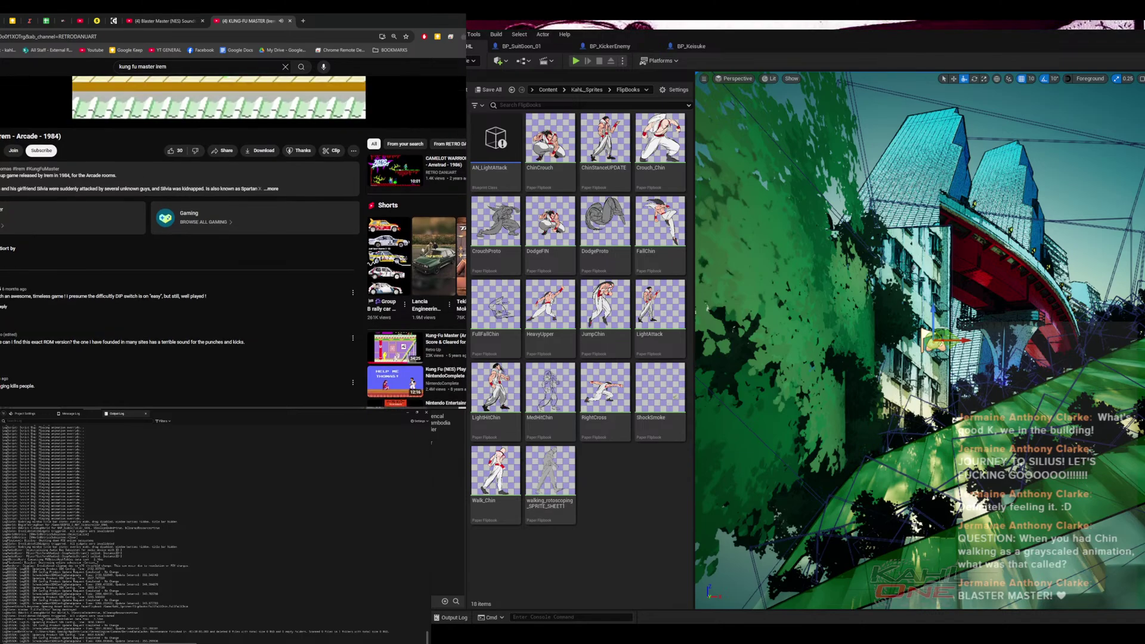
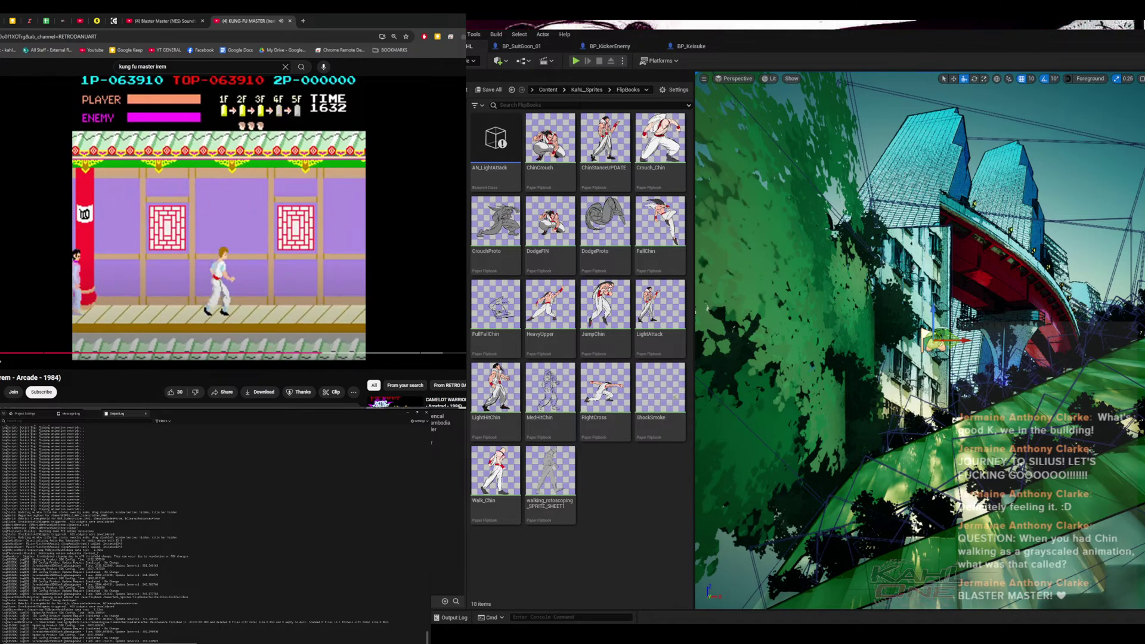
# - Switch to Unreal Editor, playtest the side-scroller level with the viewport in full screen, and stop the play session
pyautogui.hotkey('alt', 'Tab')
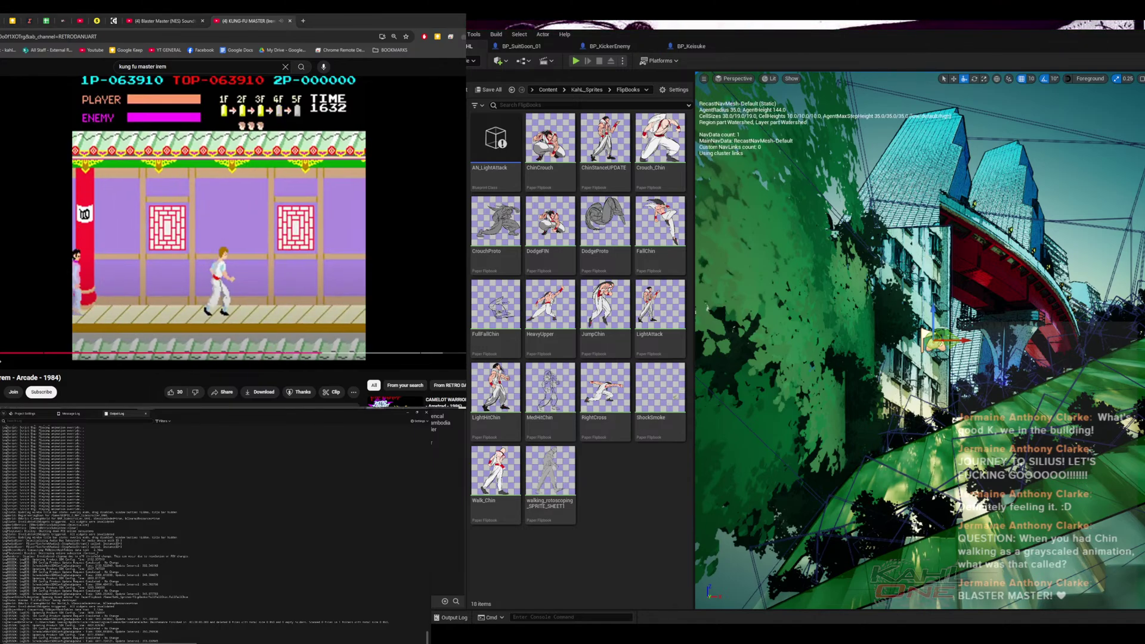
pyautogui.hotkey('alt', 'p')
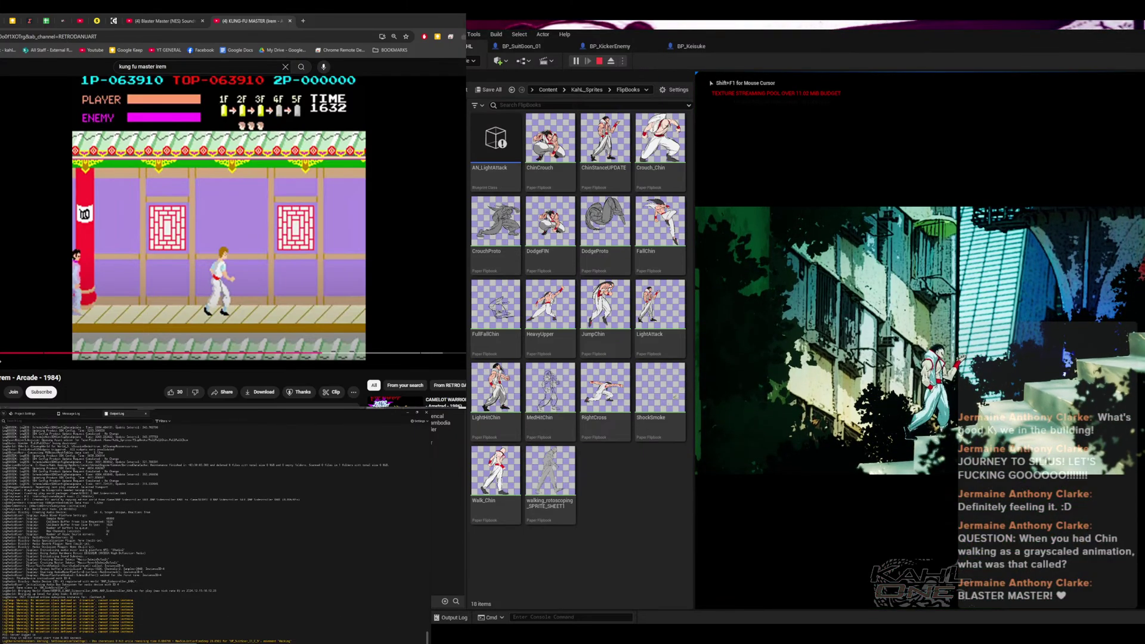
pyautogui.press('Escape')
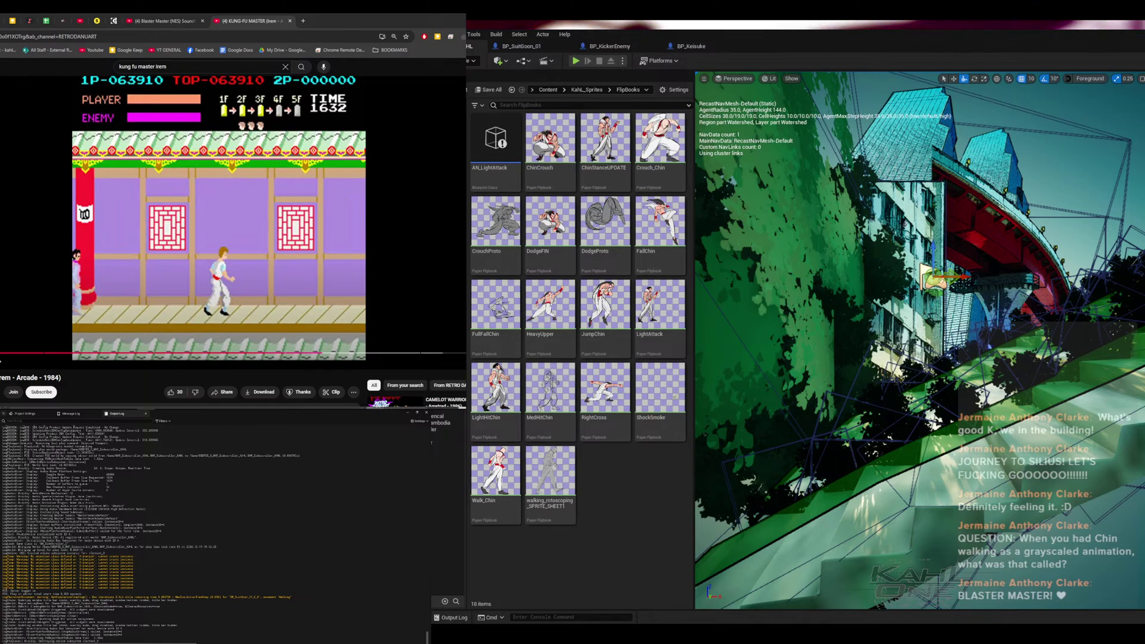
pyautogui.hotkey('alt', 'p')
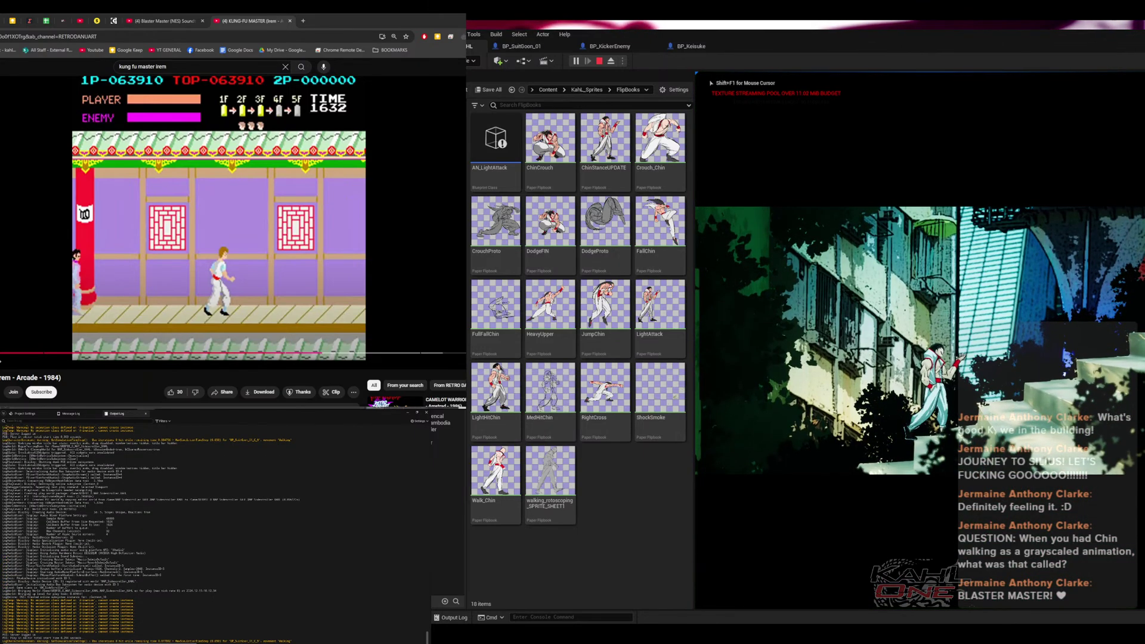
pyautogui.press('F11')
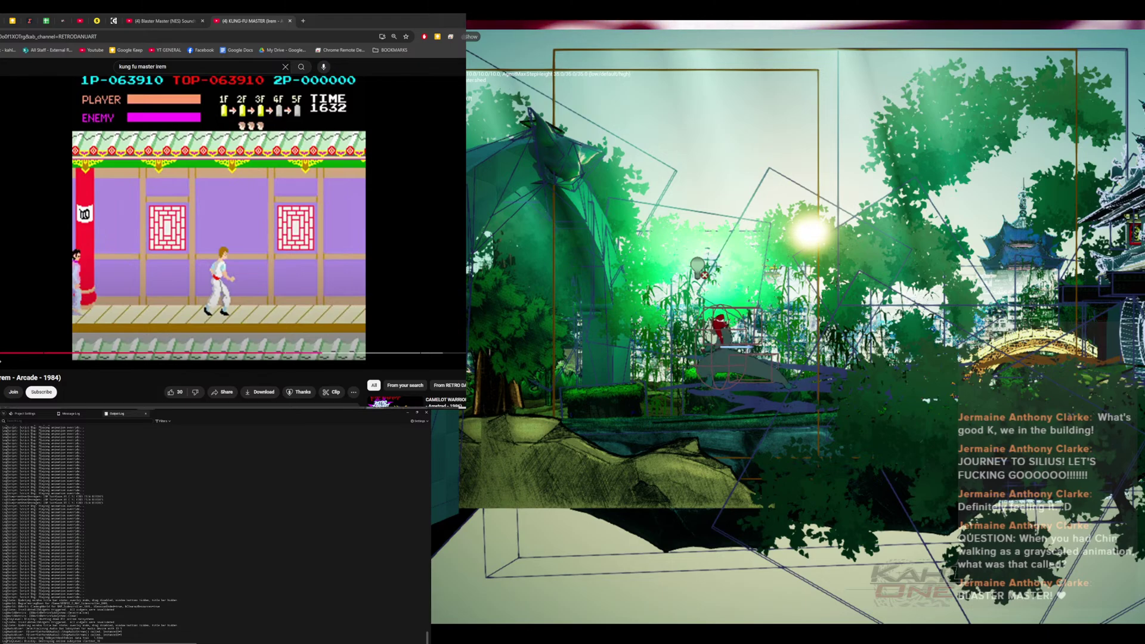
pyautogui.press('Escape')
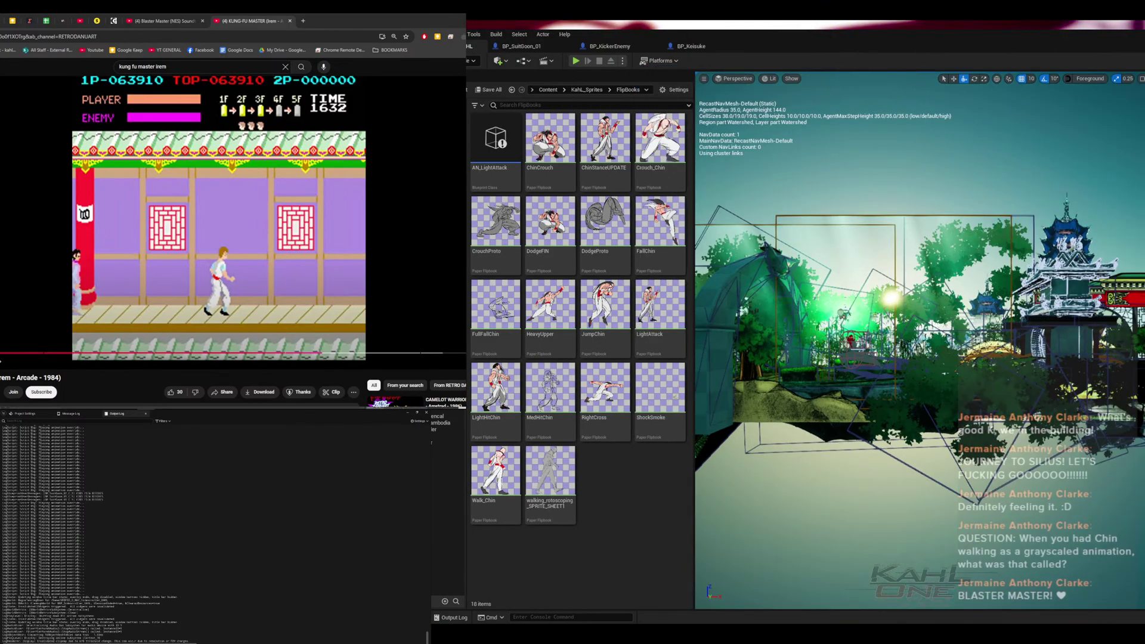
# - Switch back to Google Chrome, bring up the Blaster Master soundtrack video, and close the Kung-Fu Master tab
pyautogui.hotkey('alt', 'Tab')
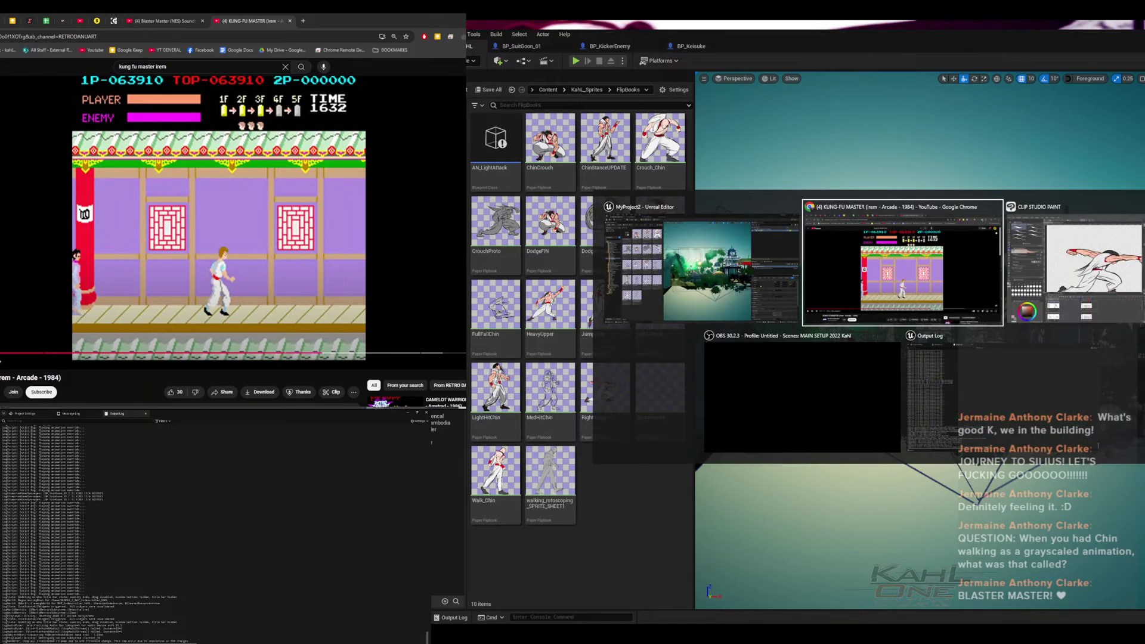
pyautogui.press('Tab')
pyautogui.press('Tab')
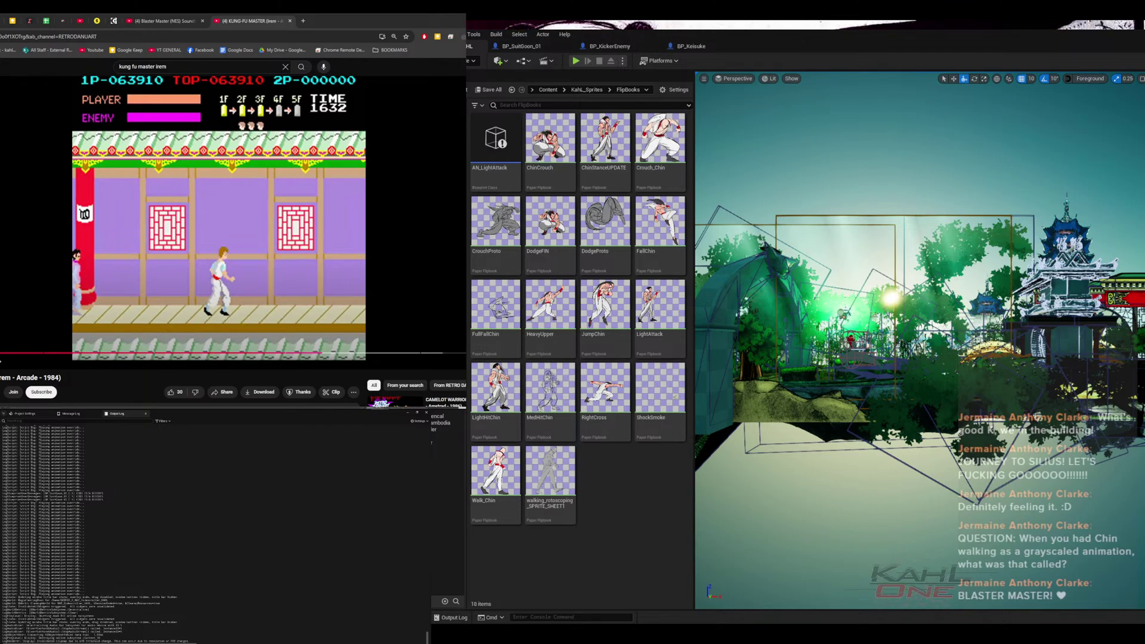
pyautogui.click(126, 20)
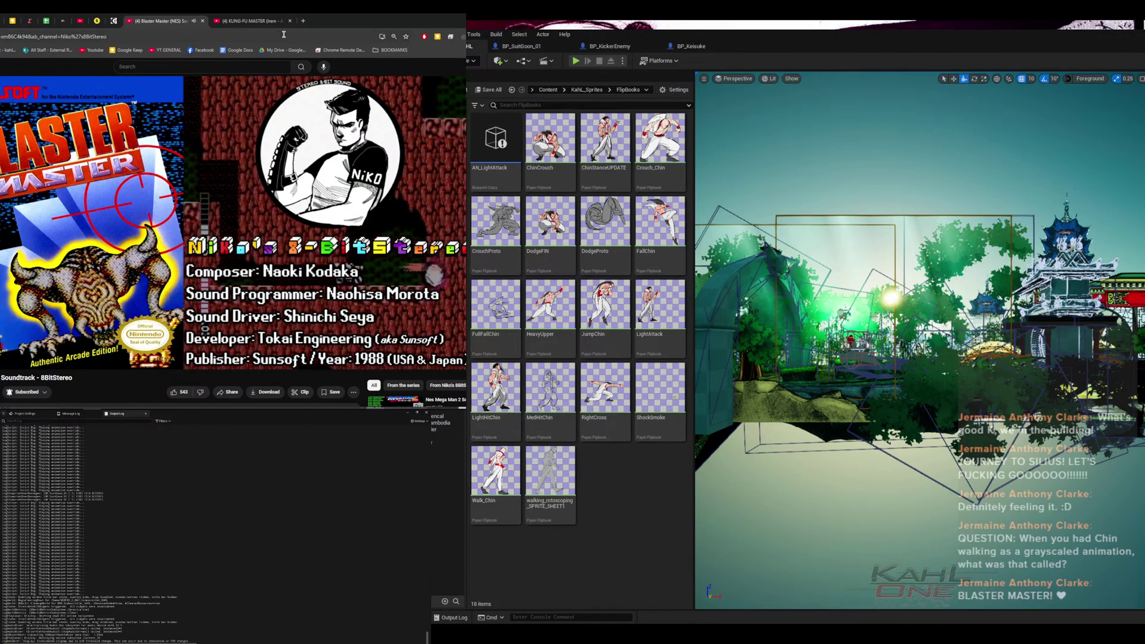
pyautogui.middleClick(259, 22)
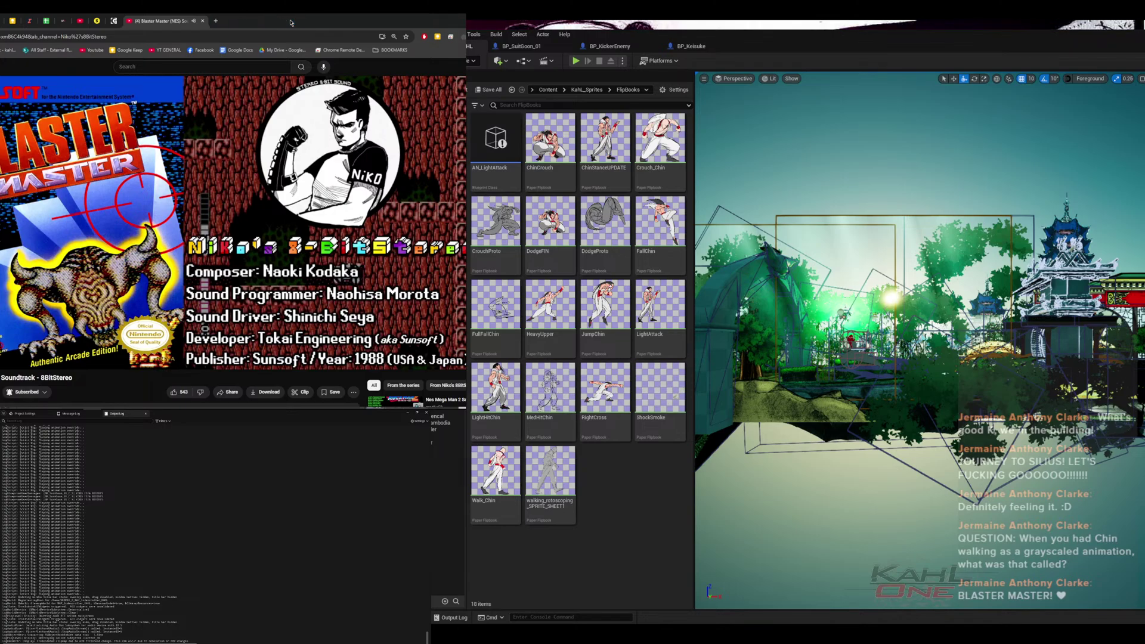
# - Switch to Clip Studio Paint and hide all palettes so the unshaded punch frame fills the workspace
pyautogui.hotkey('alt', 'Tab')
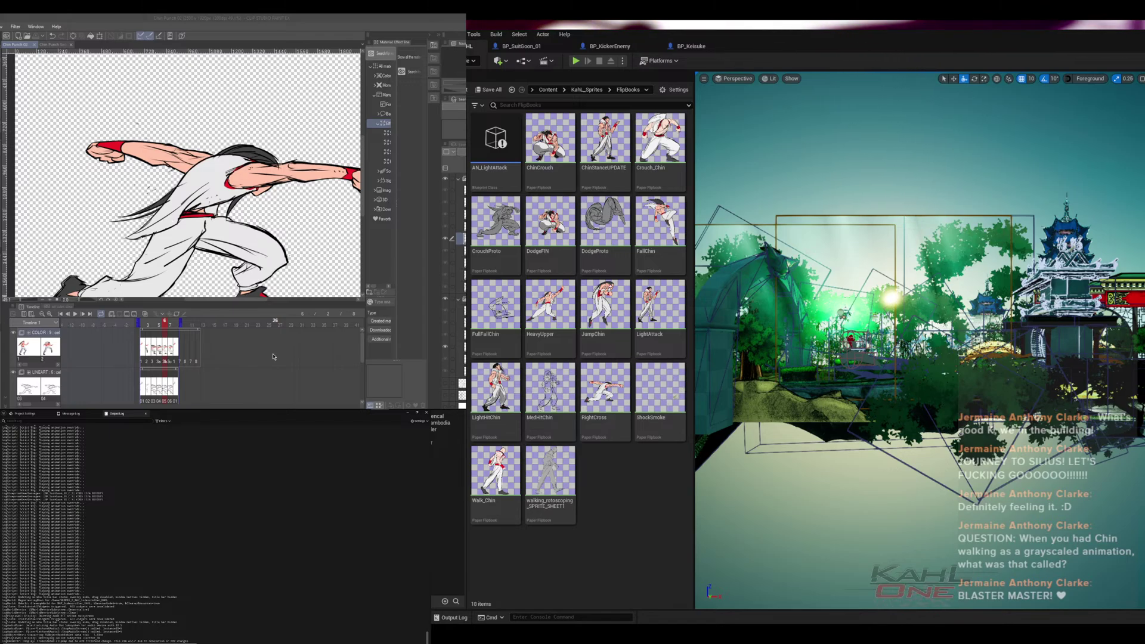
pyautogui.click(273, 25)
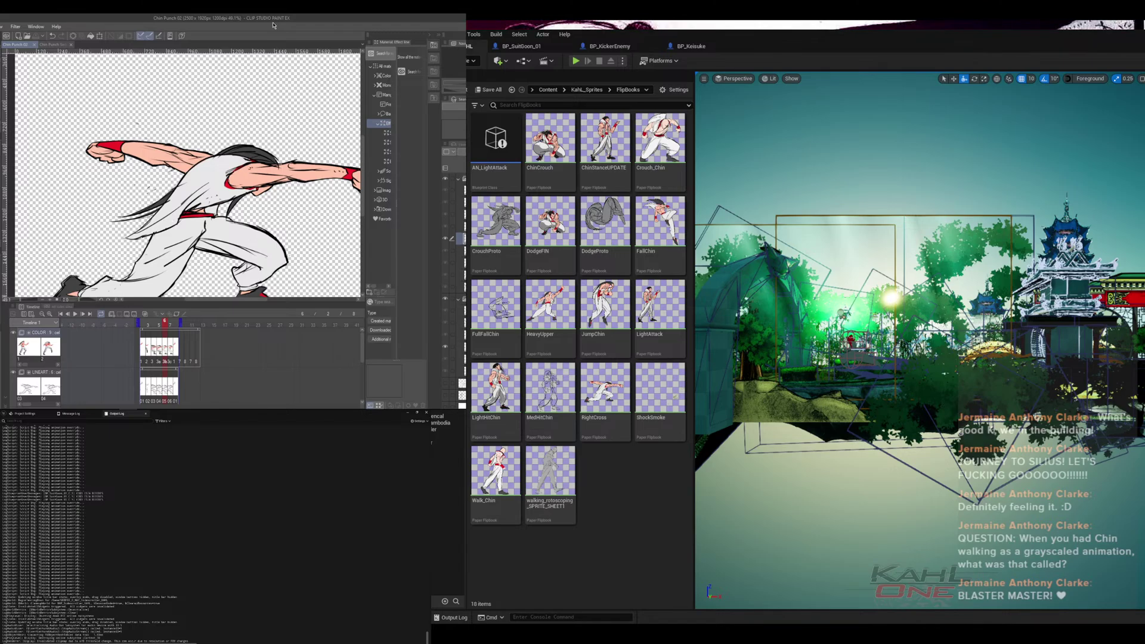
pyautogui.press('Tab')
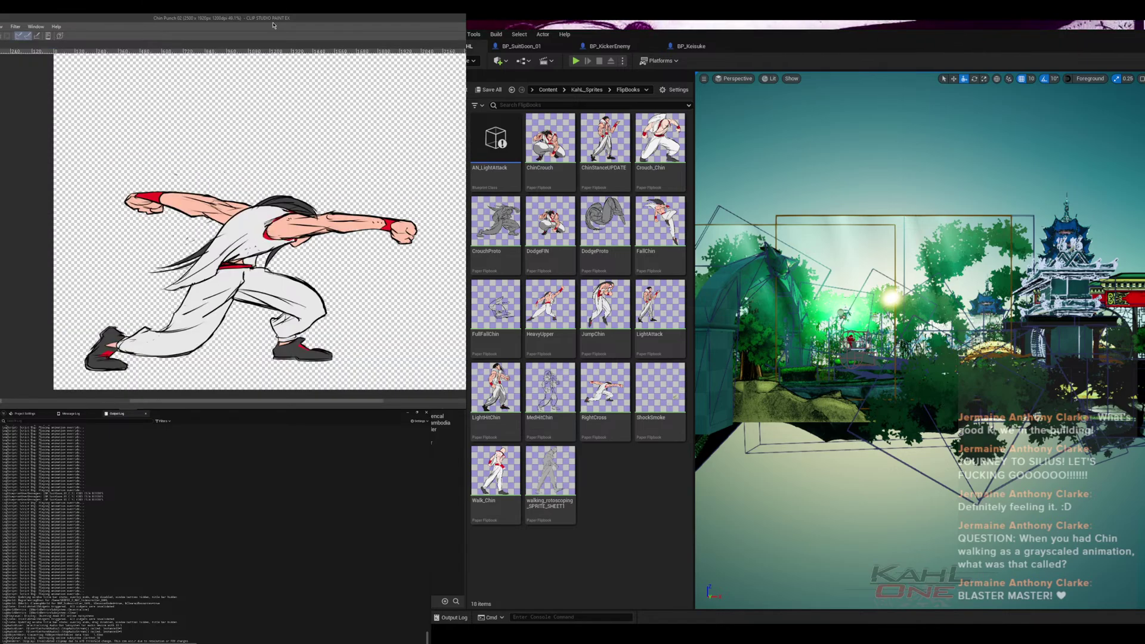
# - Outline and fill gray shadows along the underside and folds of the fighter's trailing trouser leg
pyautogui.moveTo(336, 286); pyautogui.dragTo(412, 231)
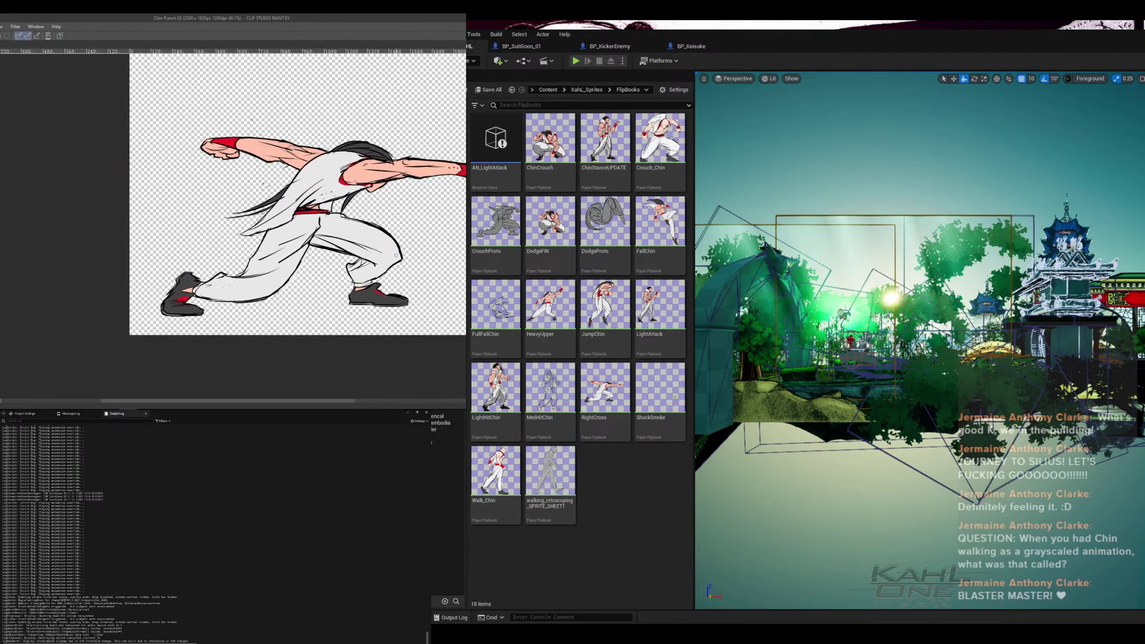
pyautogui.moveTo(439, 273); pyautogui.dragTo(446, 220)
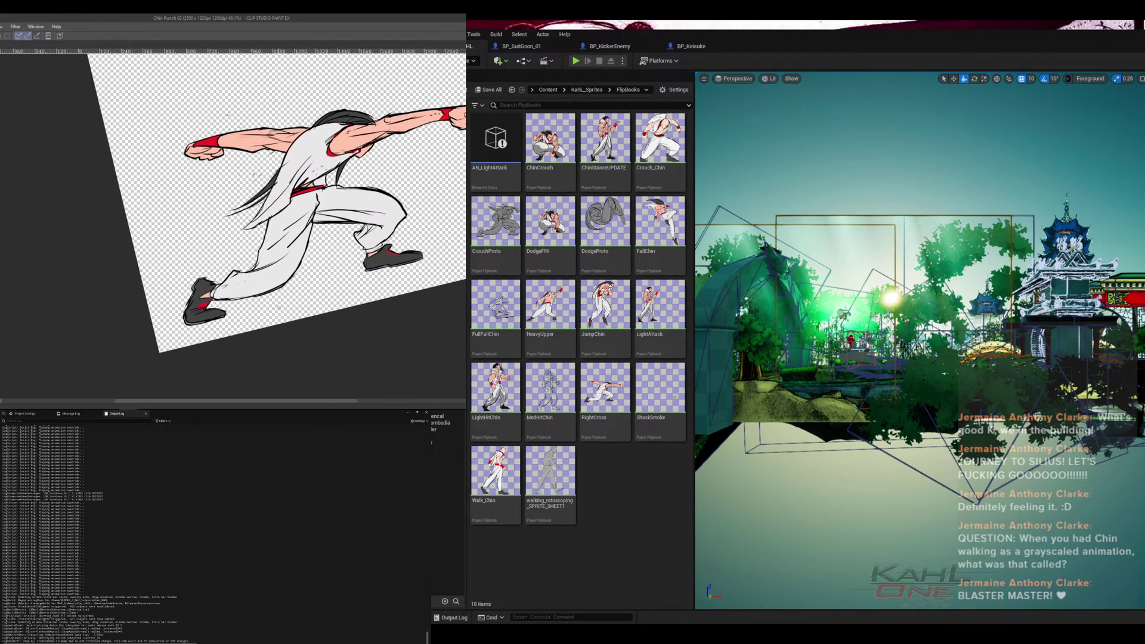
pyautogui.scroll(5, 325, 263)
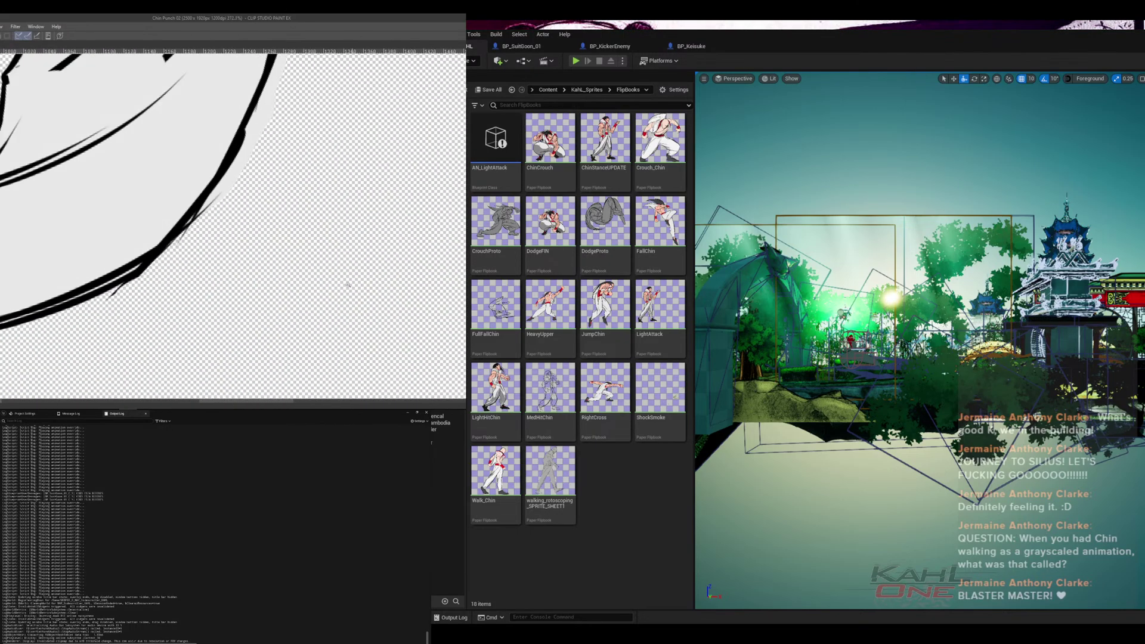
pyautogui.moveTo(325, 262); pyautogui.dragTo(371, 294)
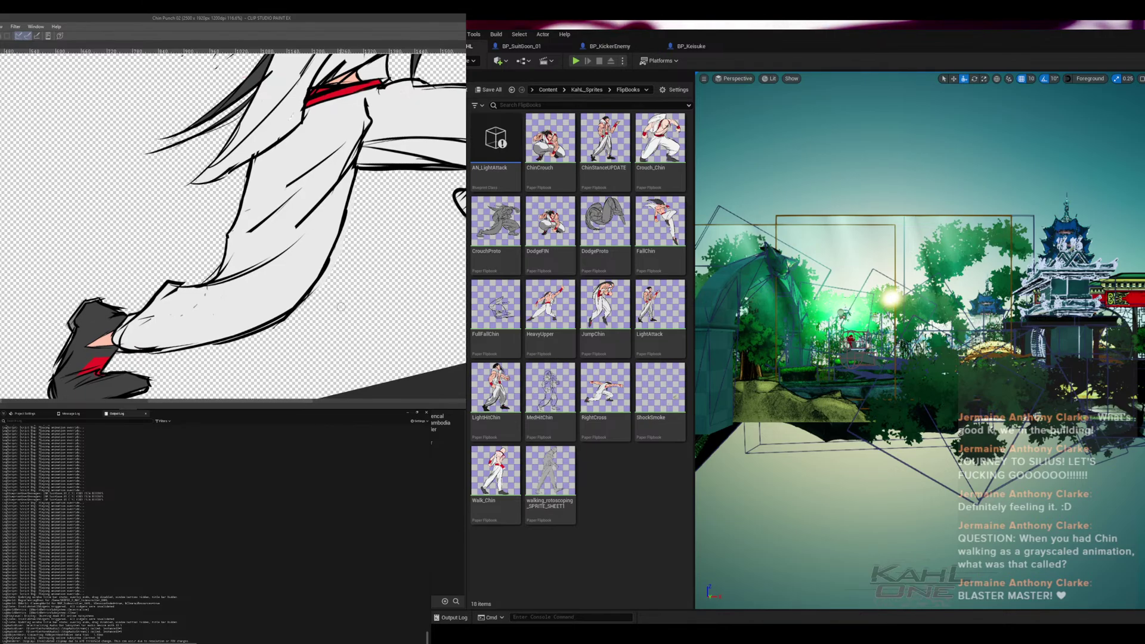
pyautogui.moveTo(341, 252); pyautogui.dragTo(310, 307)
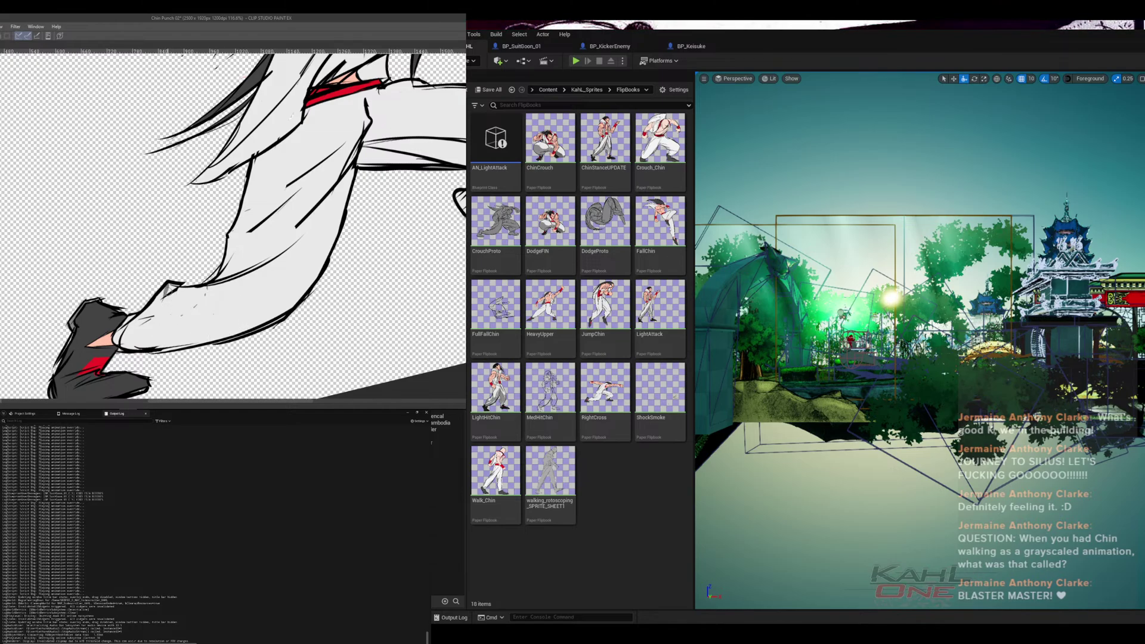
pyautogui.moveTo(161, 301)
pyautogui.mouseDown()
pyautogui.moveTo(160, 315)
pyautogui.moveTo(284, 282)
pyautogui.mouseUp()
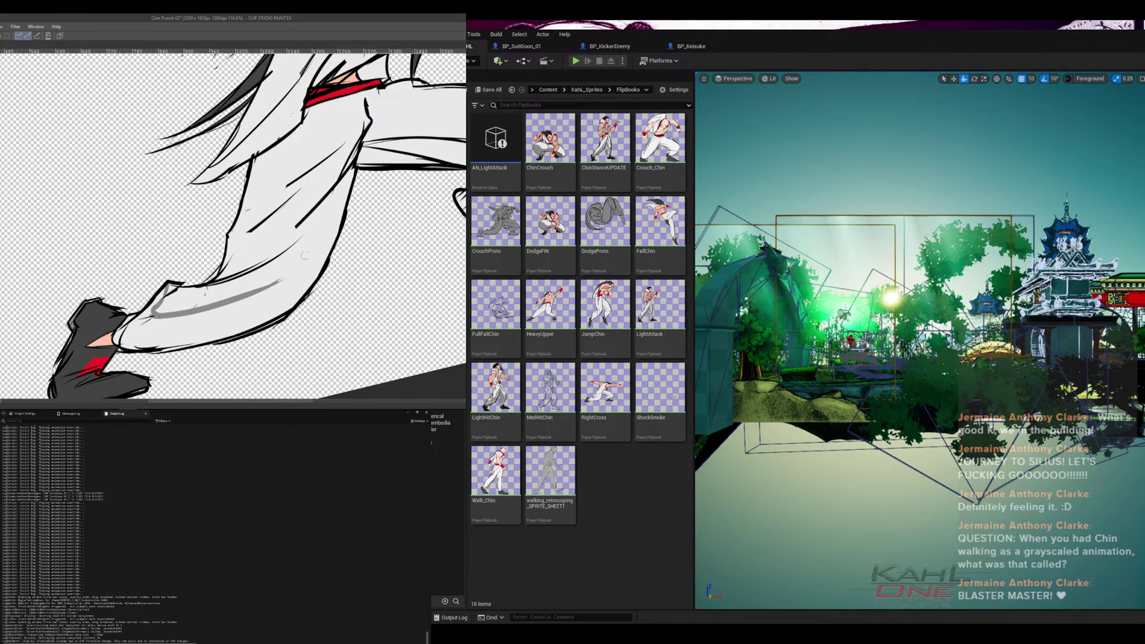
pyautogui.moveTo(254, 293)
pyautogui.mouseDown()
pyautogui.moveTo(318, 247)
pyautogui.moveTo(248, 234)
pyautogui.moveTo(288, 202)
pyautogui.moveTo(258, 222)
pyautogui.mouseUp()
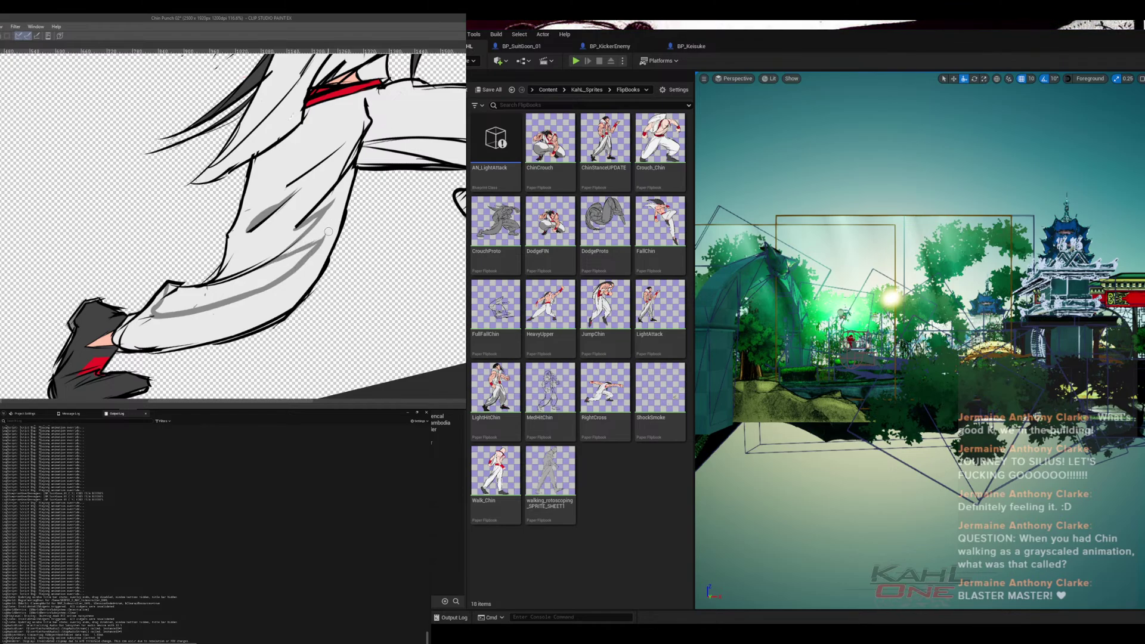
pyautogui.click(306, 281)
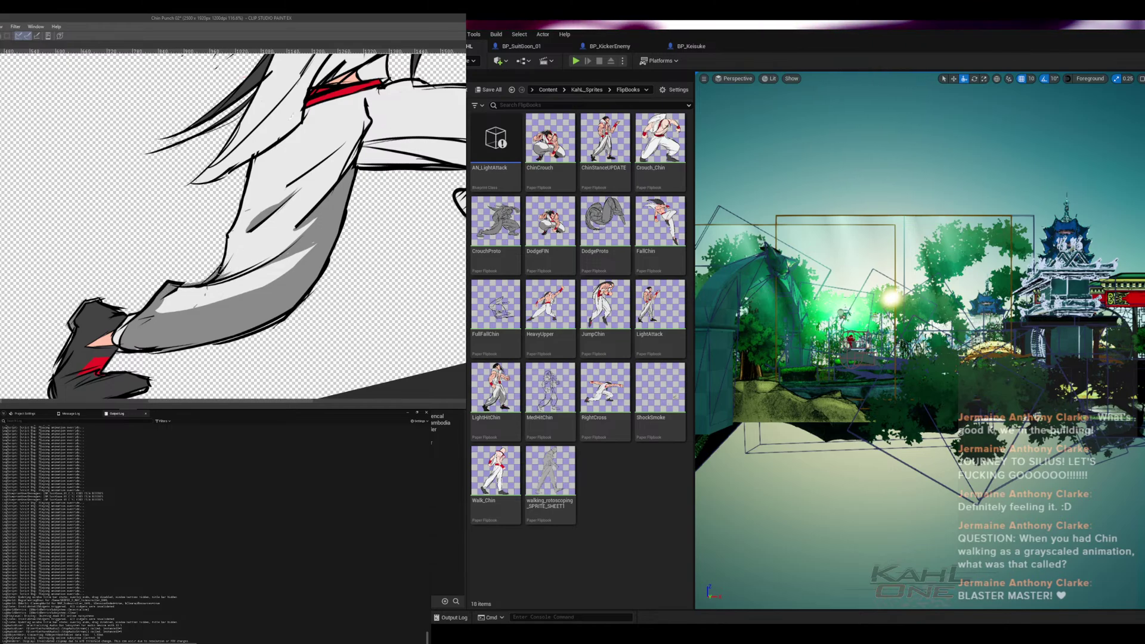
# - Paint gray shadows on the vest's tail, the trousers below the red belt, and the vest's side under the armhole
pyautogui.moveTo(291, 184)
pyautogui.mouseDown()
pyautogui.moveTo(368, 129)
pyautogui.moveTo(402, 137)
pyautogui.moveTo(302, 175)
pyautogui.moveTo(350, 141)
pyautogui.moveTo(325, 252)
pyautogui.mouseUp()
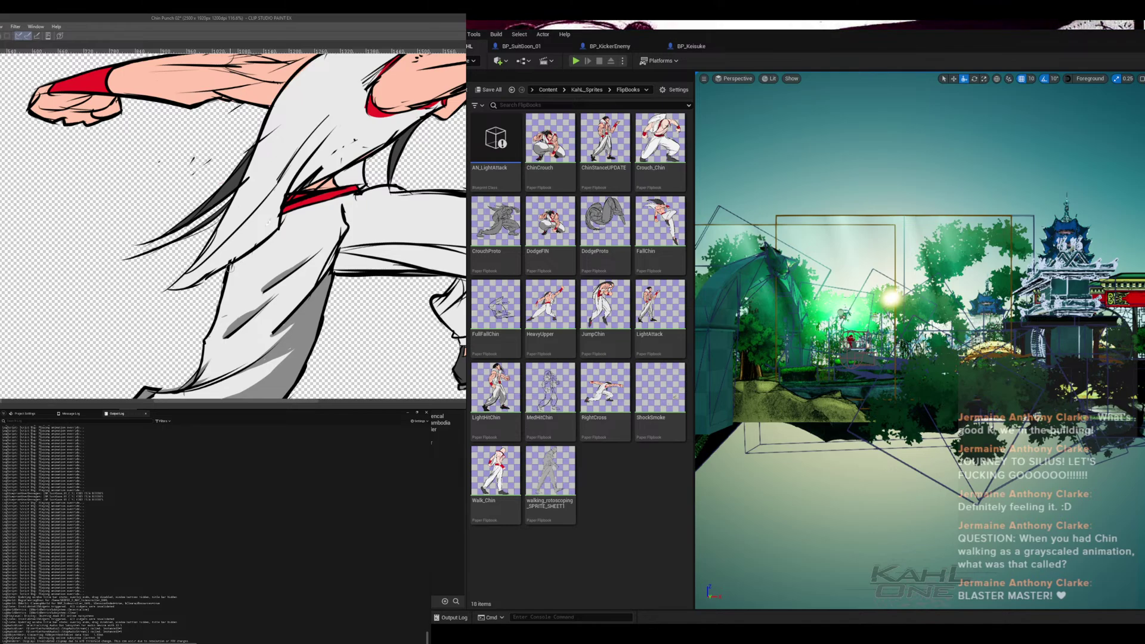
pyautogui.moveTo(239, 265)
pyautogui.mouseDown()
pyautogui.moveTo(296, 224)
pyautogui.moveTo(228, 276)
pyautogui.mouseUp()
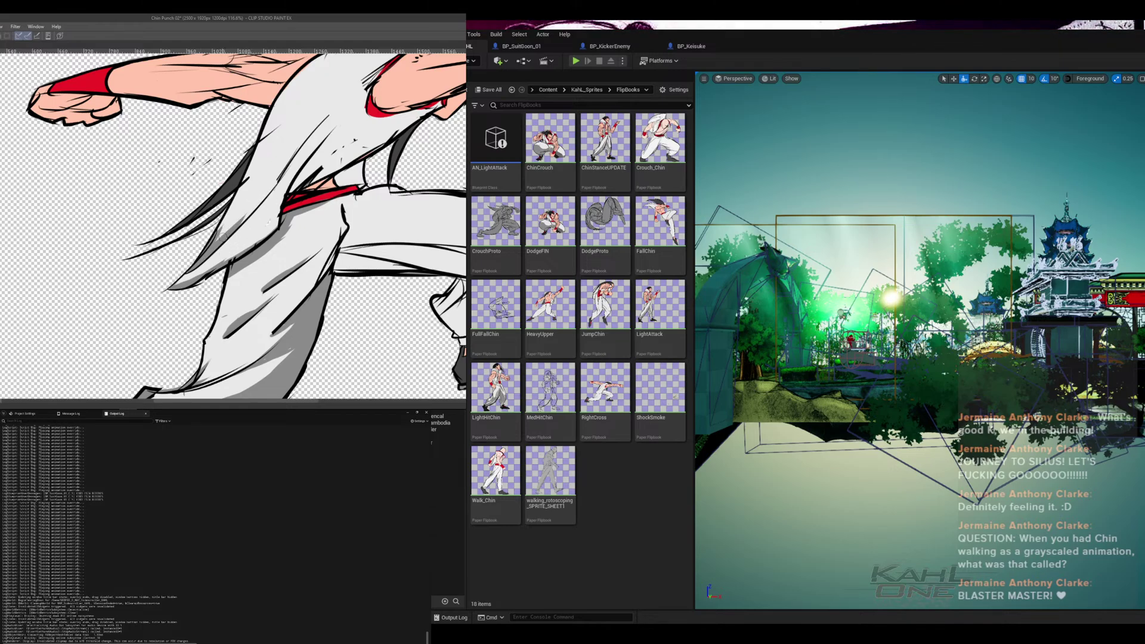
pyautogui.moveTo(223, 235)
pyautogui.mouseDown()
pyautogui.moveTo(268, 198)
pyautogui.moveTo(213, 237)
pyautogui.moveTo(286, 164)
pyautogui.moveTo(239, 225)
pyautogui.mouseUp()
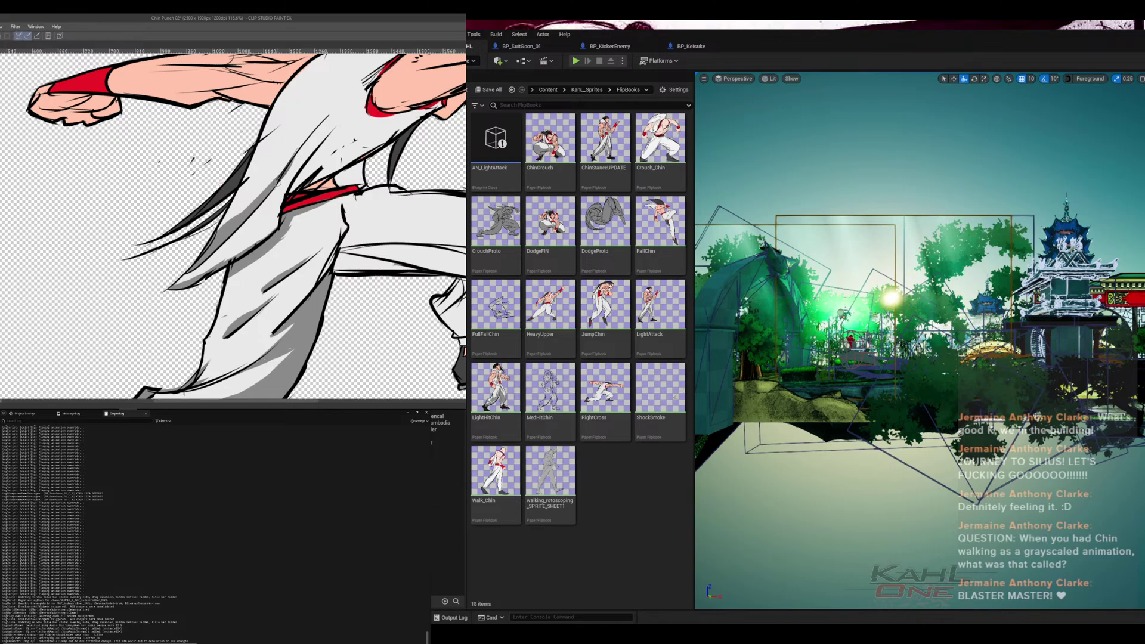
pyautogui.moveTo(276, 181); pyautogui.dragTo(240, 248)
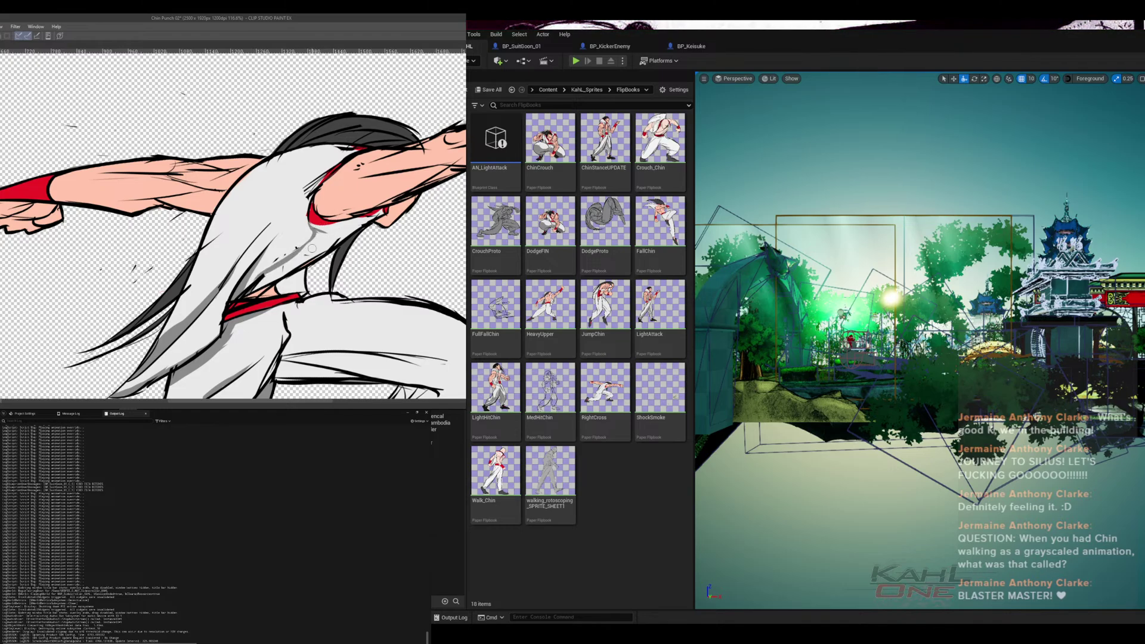
# - Paint grey shadows on the current punch frame, covering the chest side of the shirt and the hip and underside of the front trouser leg
pyautogui.moveTo(319, 244); pyautogui.dragTo(323, 263)
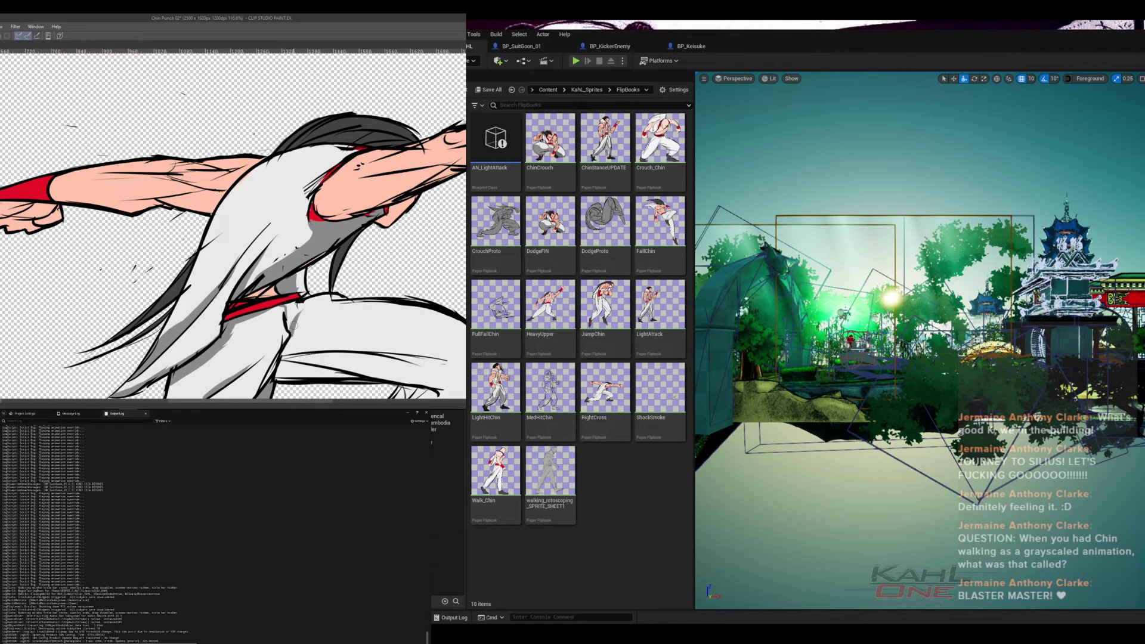
pyautogui.moveTo(291, 306)
pyautogui.mouseDown()
pyautogui.moveTo(289, 323)
pyautogui.moveTo(331, 295)
pyautogui.mouseUp()
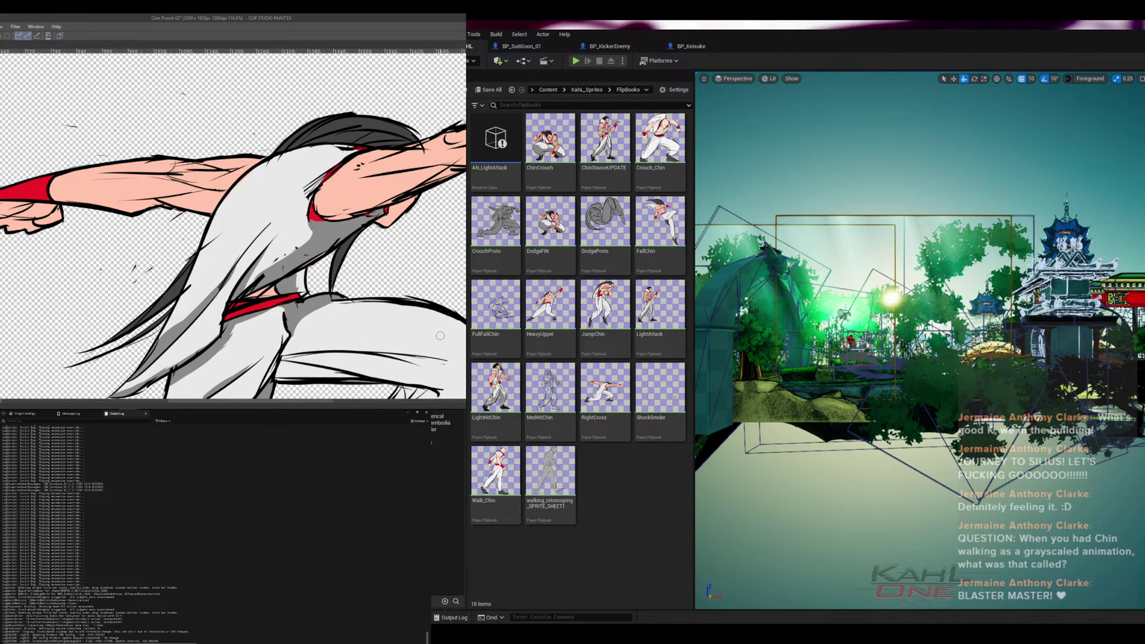
pyautogui.moveTo(370, 305); pyautogui.dragTo(376, 222)
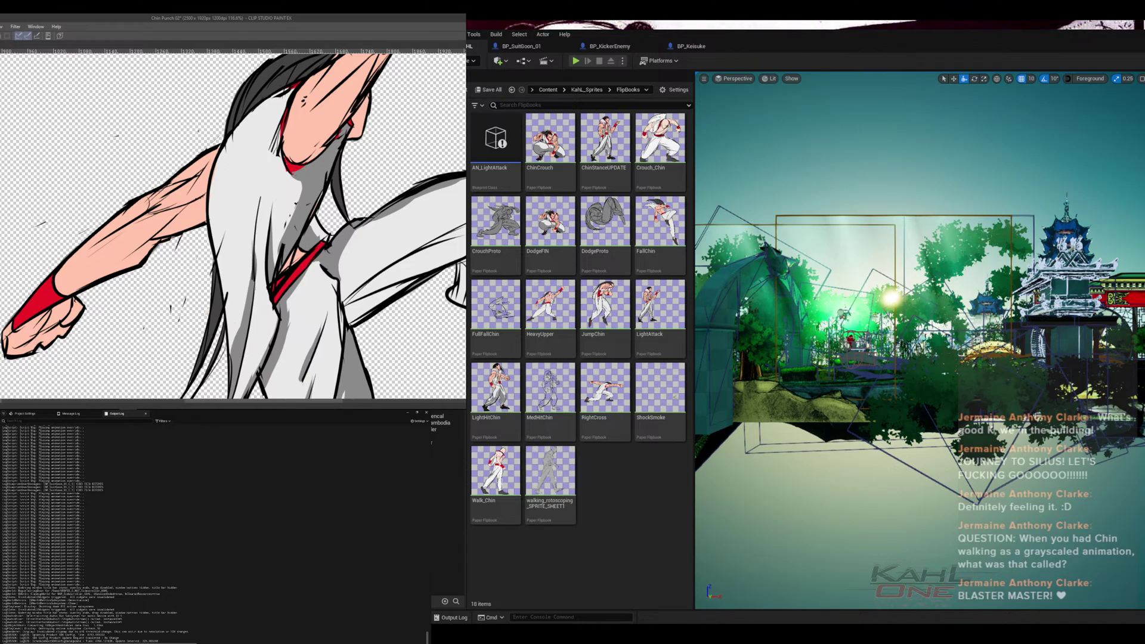
pyautogui.click(427, 261)
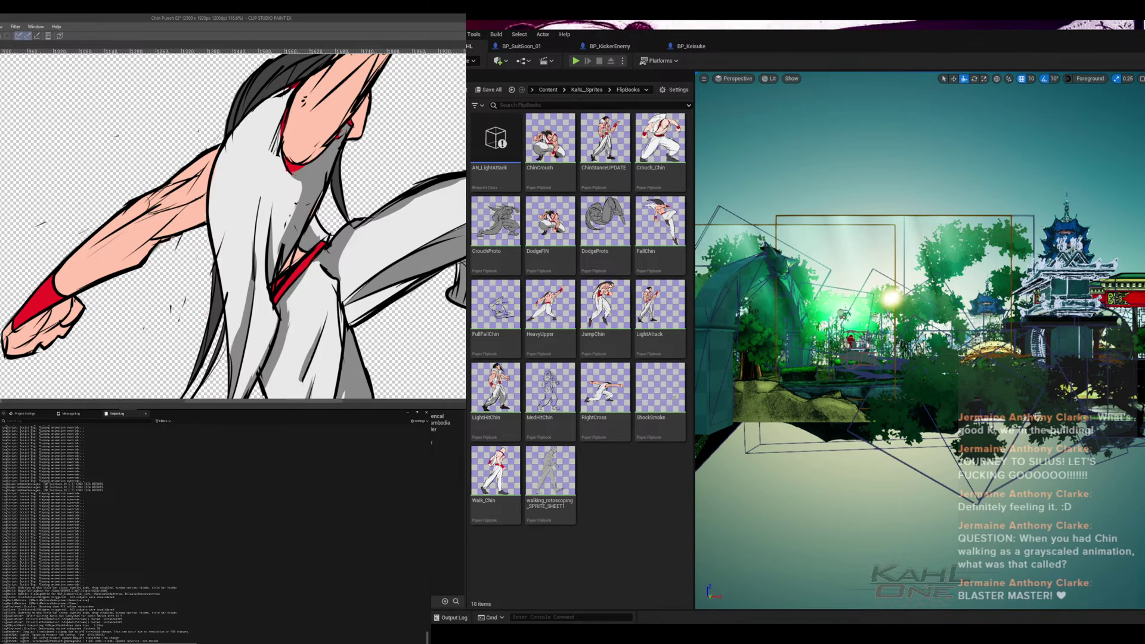
pyautogui.click(355, 284)
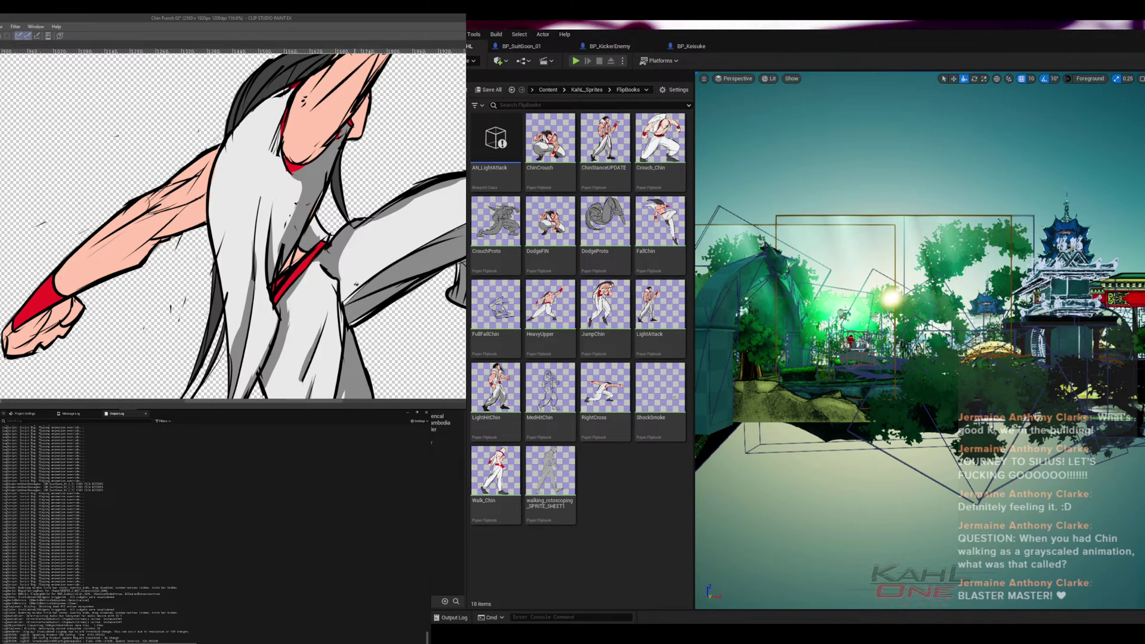
pyautogui.click(345, 303)
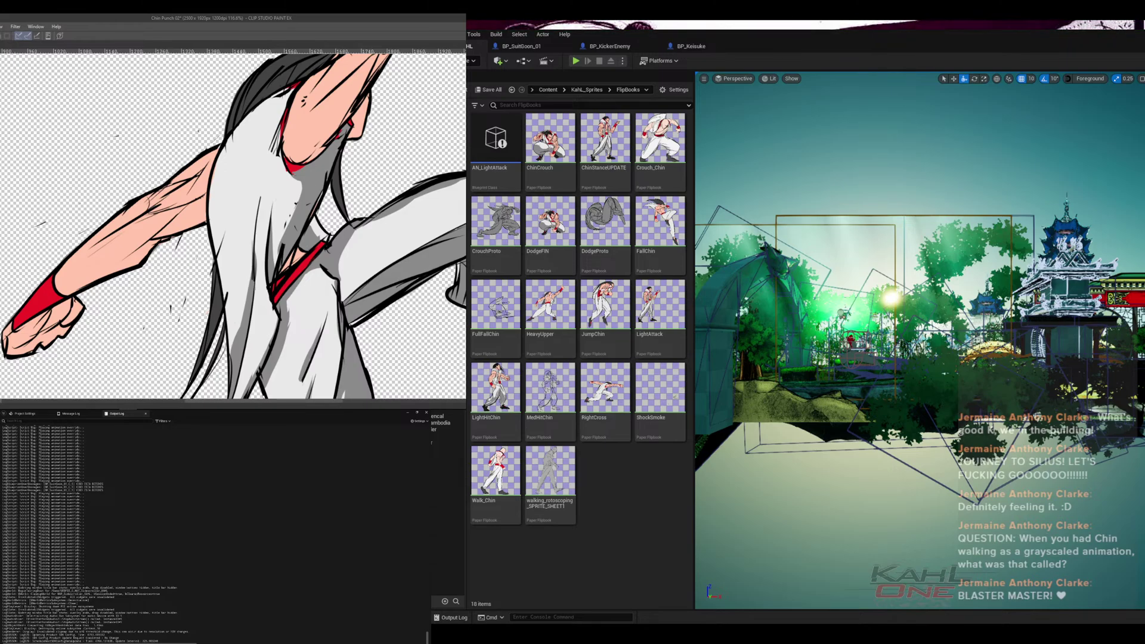
pyautogui.scroll(-10, 344, 347)
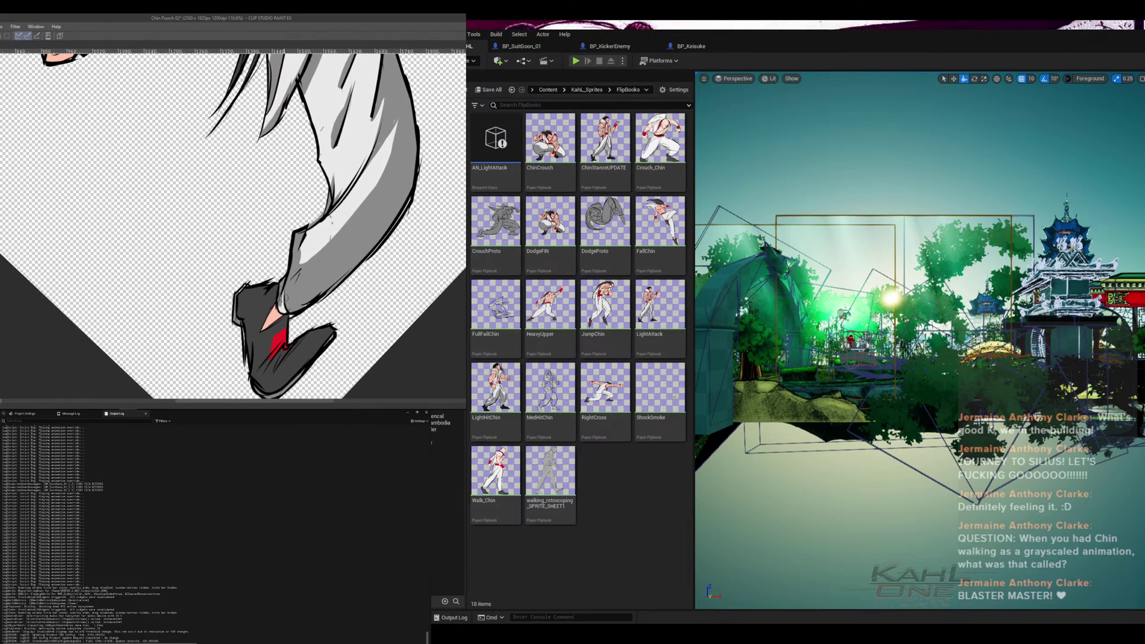
pyautogui.scroll(-5, 374, 286)
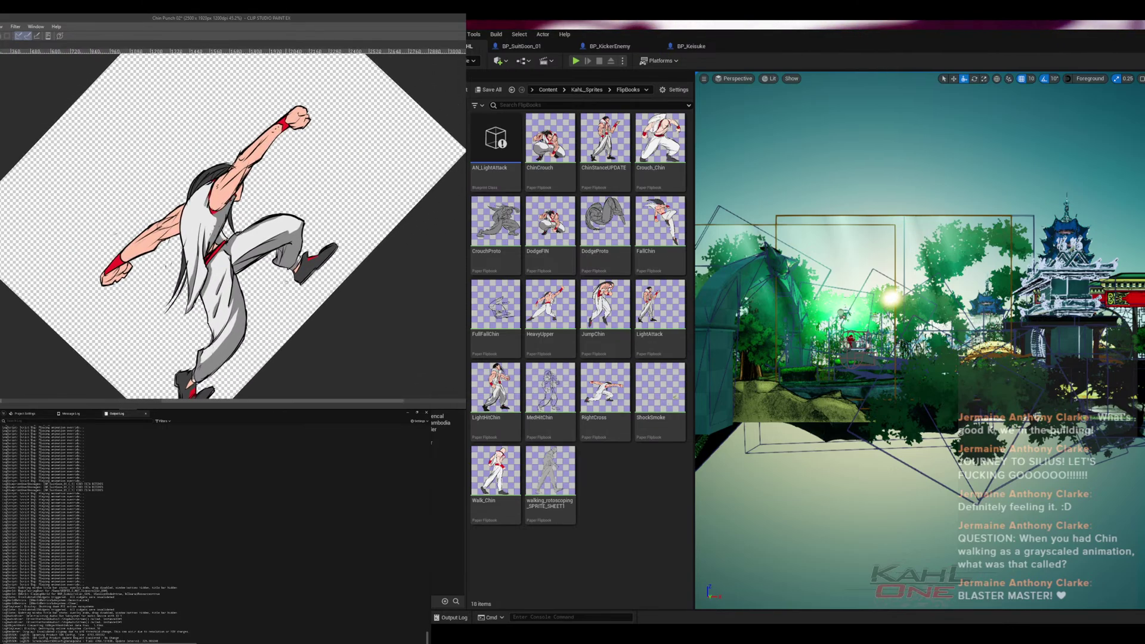
pyautogui.moveTo(394, 172); pyautogui.dragTo(422, 295)
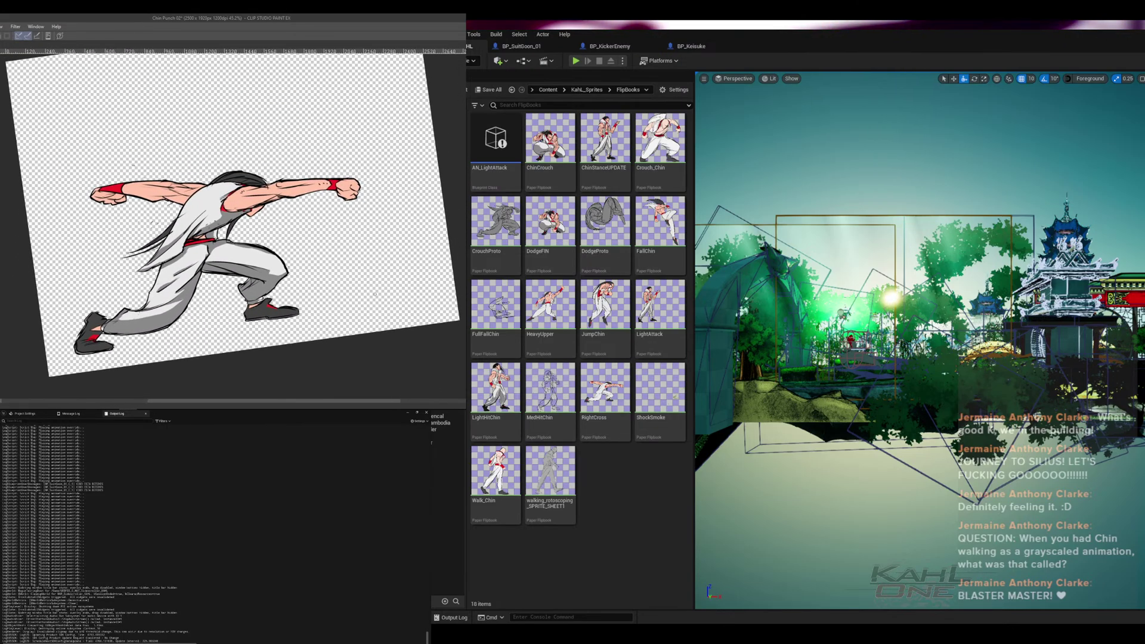
# - Scrub back and forth through the punch frames on the timeline to compare the poses and shading
pyautogui.press('Tab')
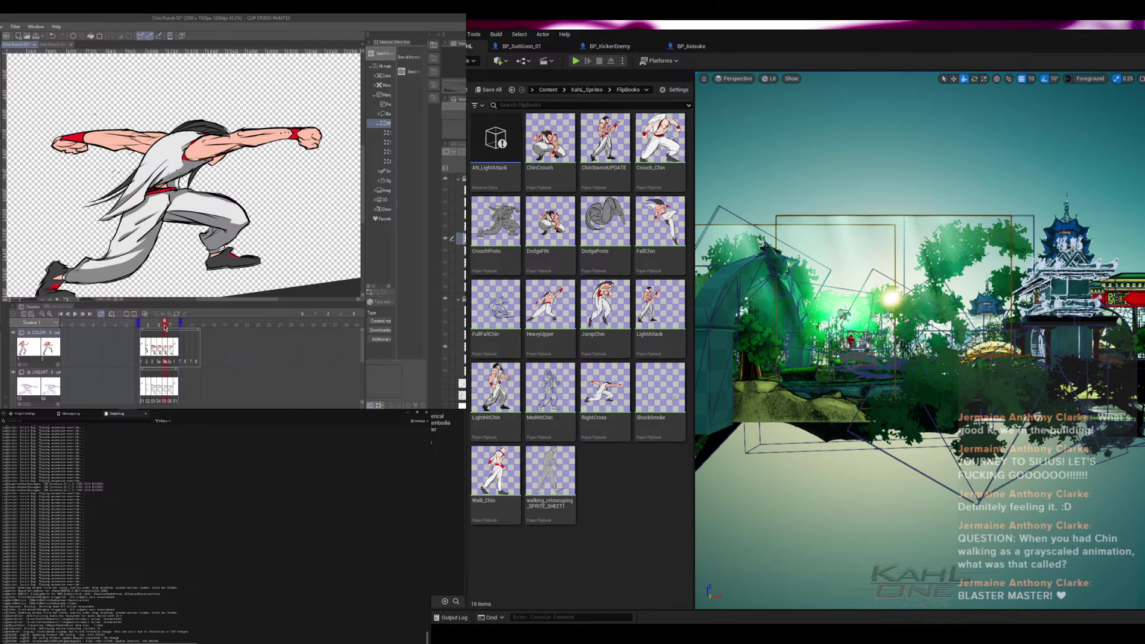
pyautogui.moveTo(164, 328); pyautogui.dragTo(166, 332)
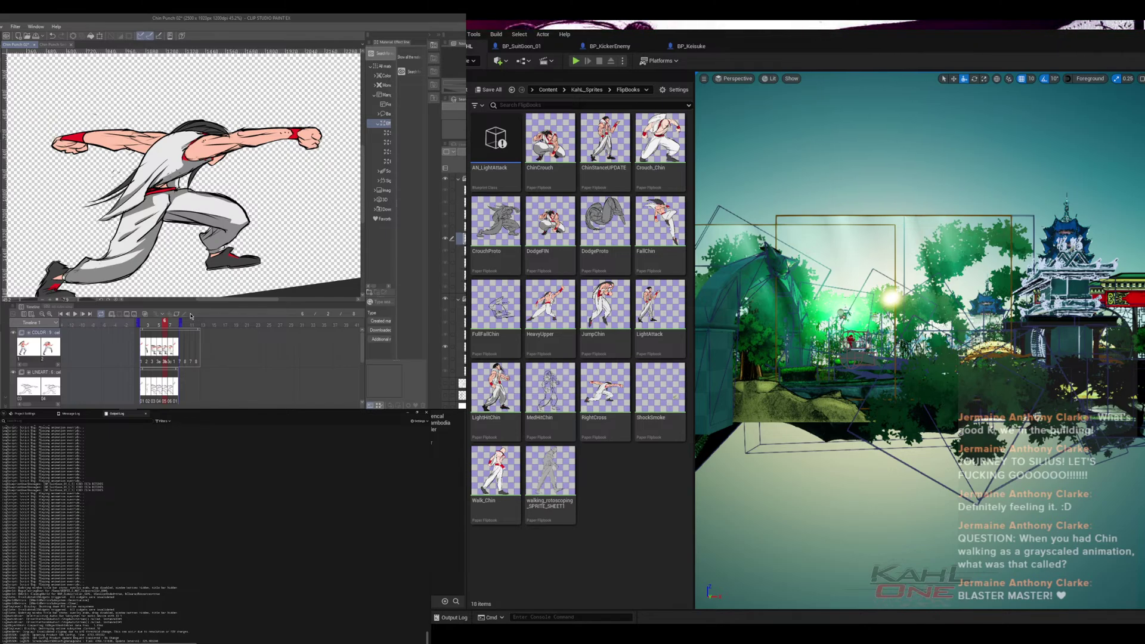
pyautogui.moveTo(162, 326); pyautogui.dragTo(160, 337)
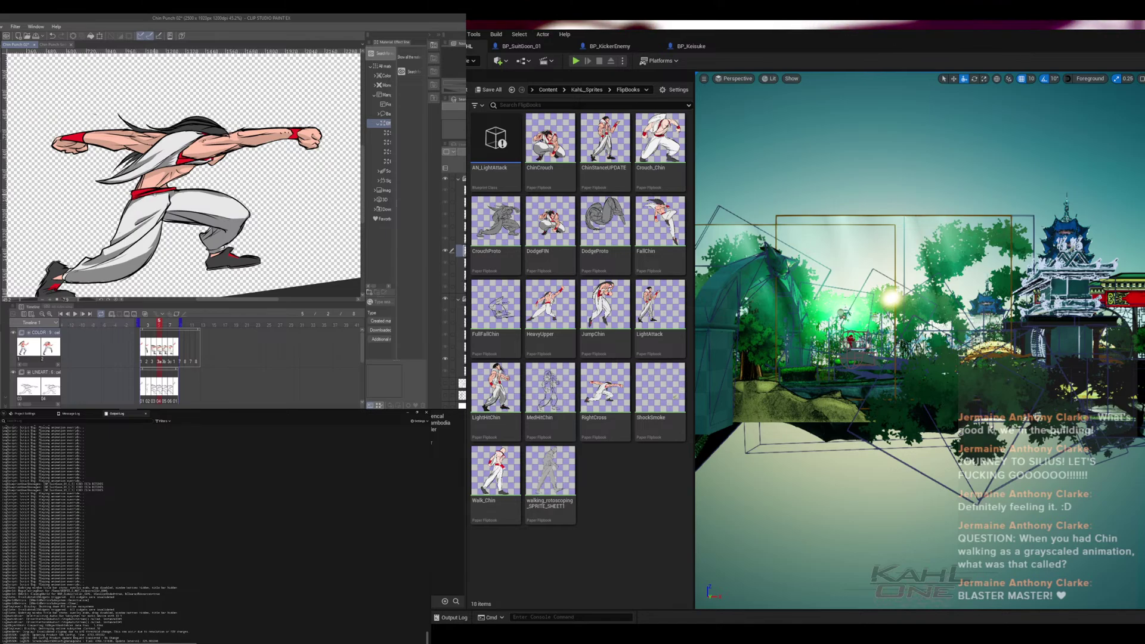
pyautogui.press('Left')
pyautogui.press('Right')
pyautogui.click(165, 329)
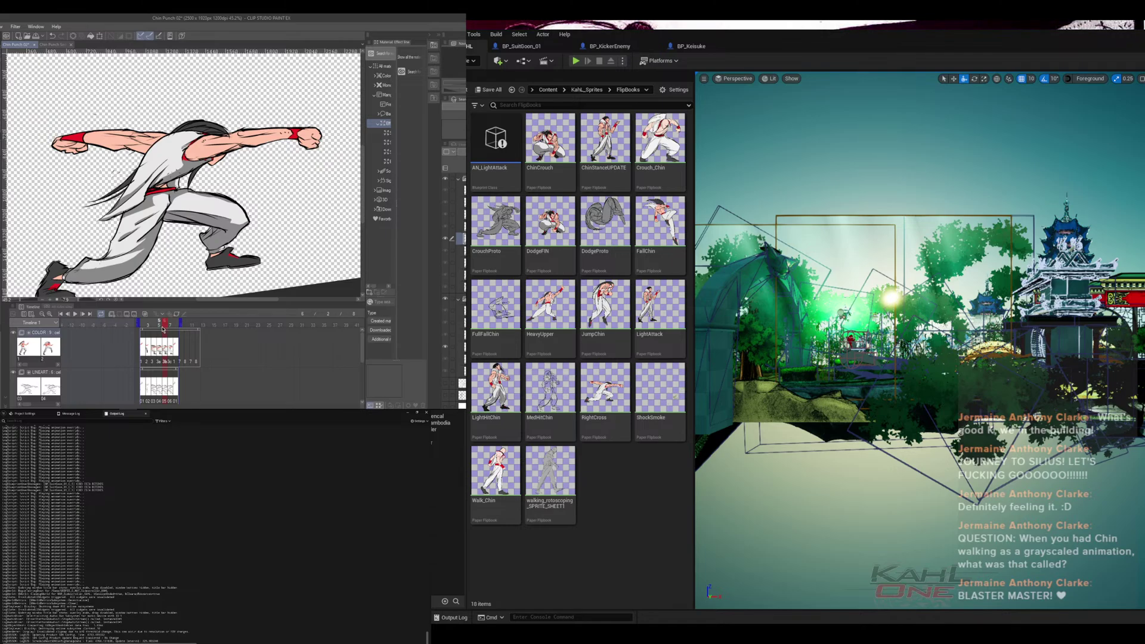
pyautogui.click(158, 330)
pyautogui.click(164, 330)
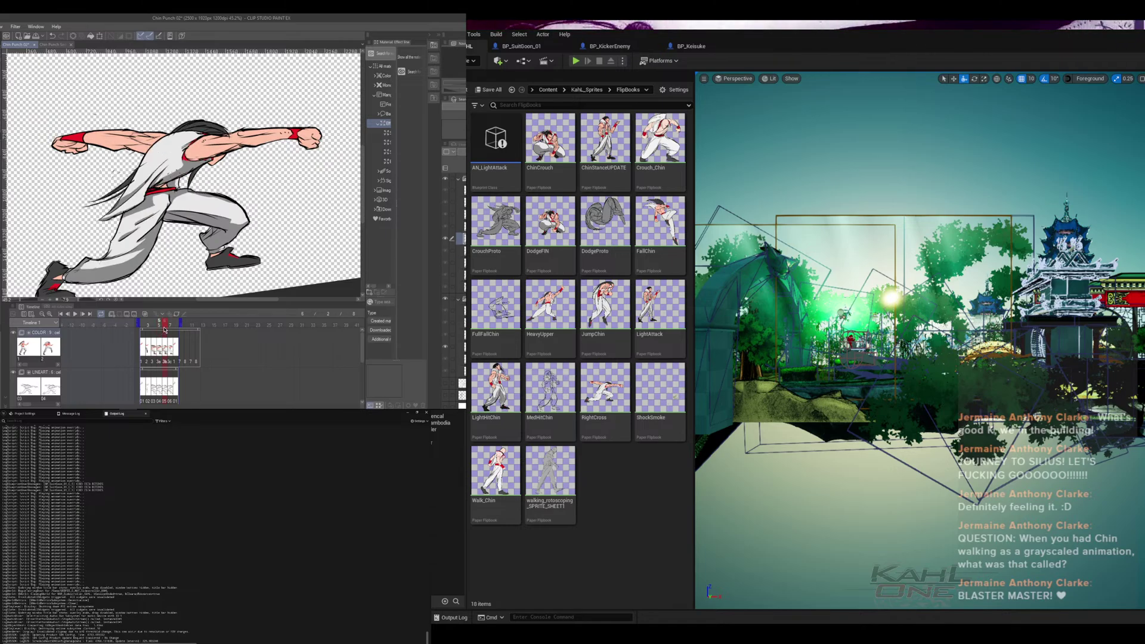
pyautogui.click(158, 331)
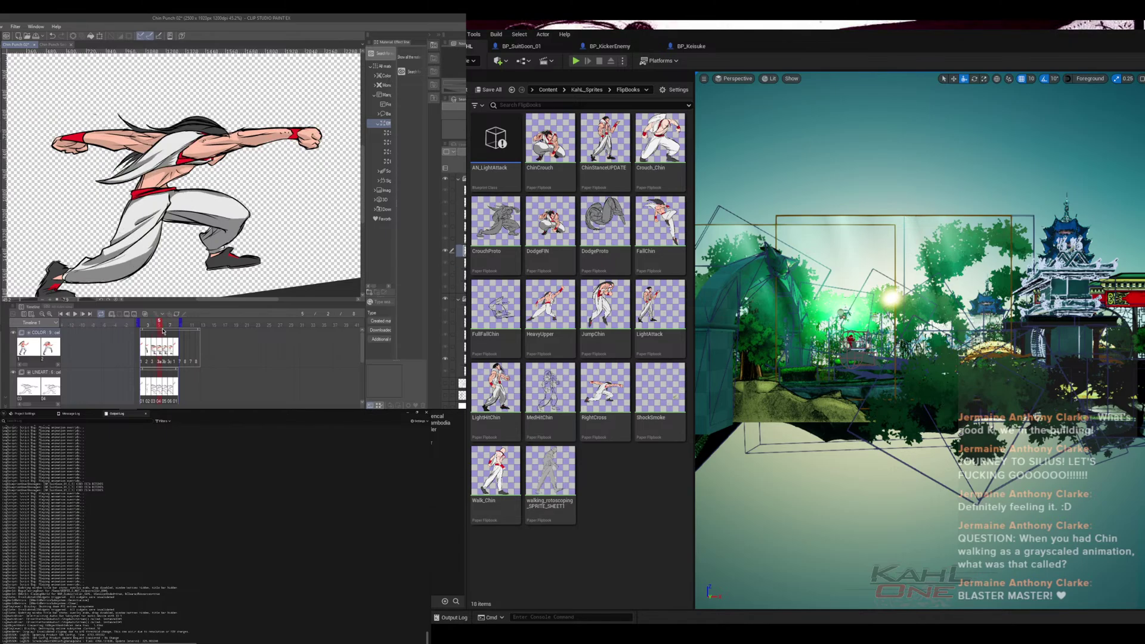
pyautogui.moveTo(163, 331); pyautogui.dragTo(154, 339)
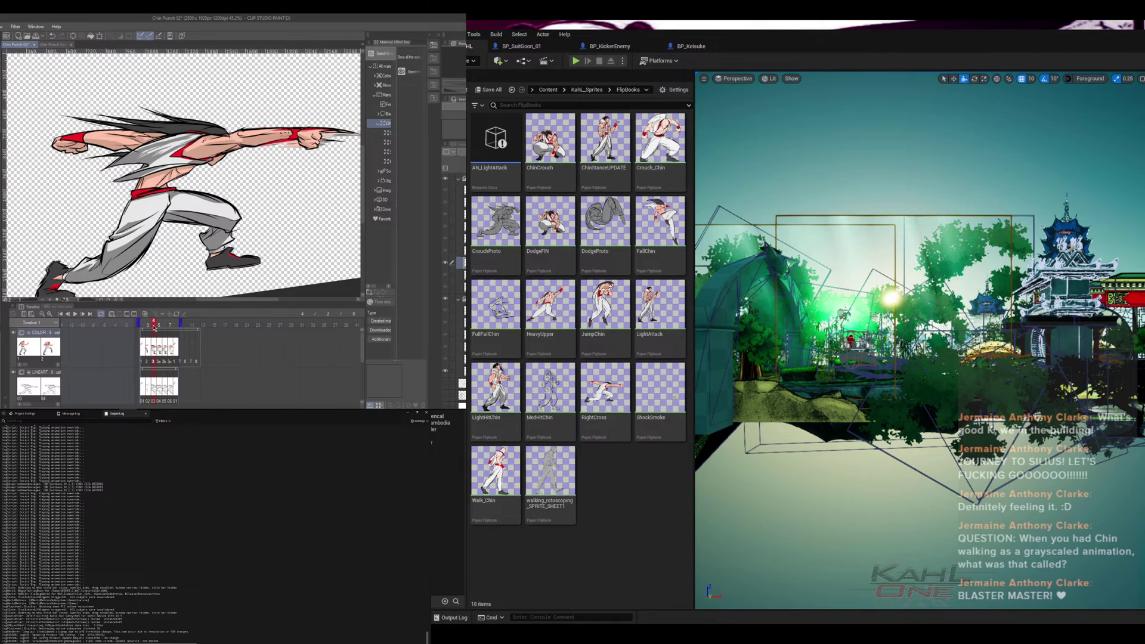
pyautogui.moveTo(154, 327); pyautogui.dragTo(159, 330)
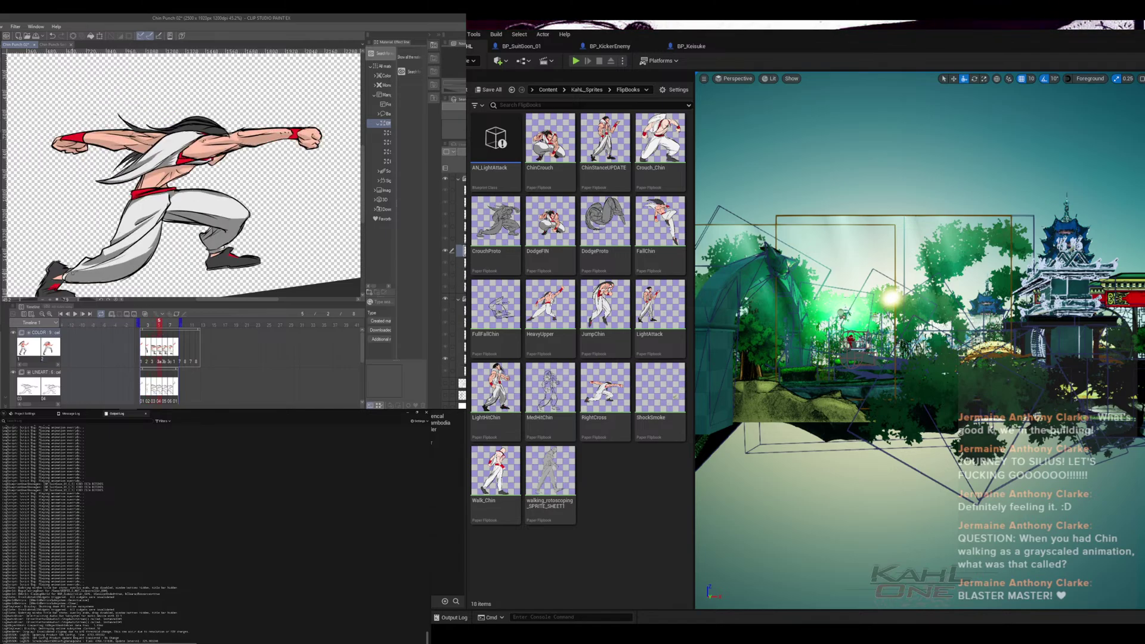
pyautogui.moveTo(159, 329); pyautogui.dragTo(158, 329)
pyautogui.moveTo(159, 328); pyautogui.dragTo(148, 324)
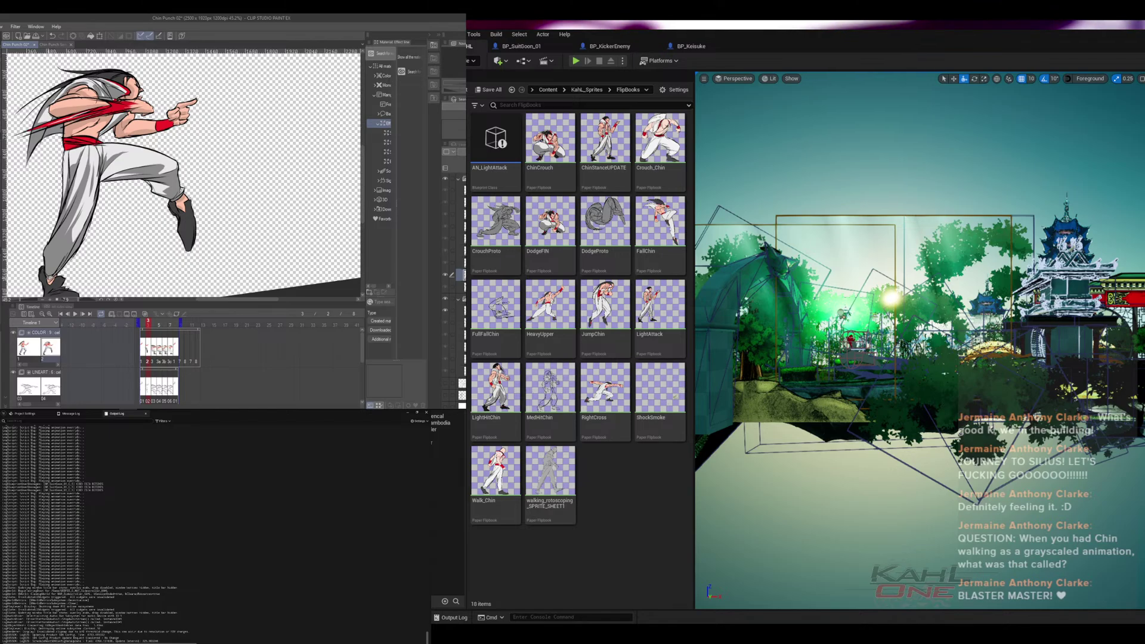
# - Go to the punch frame with unshaded clothes and outline and fill grey shadows on the back trouser leg's folds and lower part
pyautogui.moveTo(159, 335); pyautogui.dragTo(173, 328)
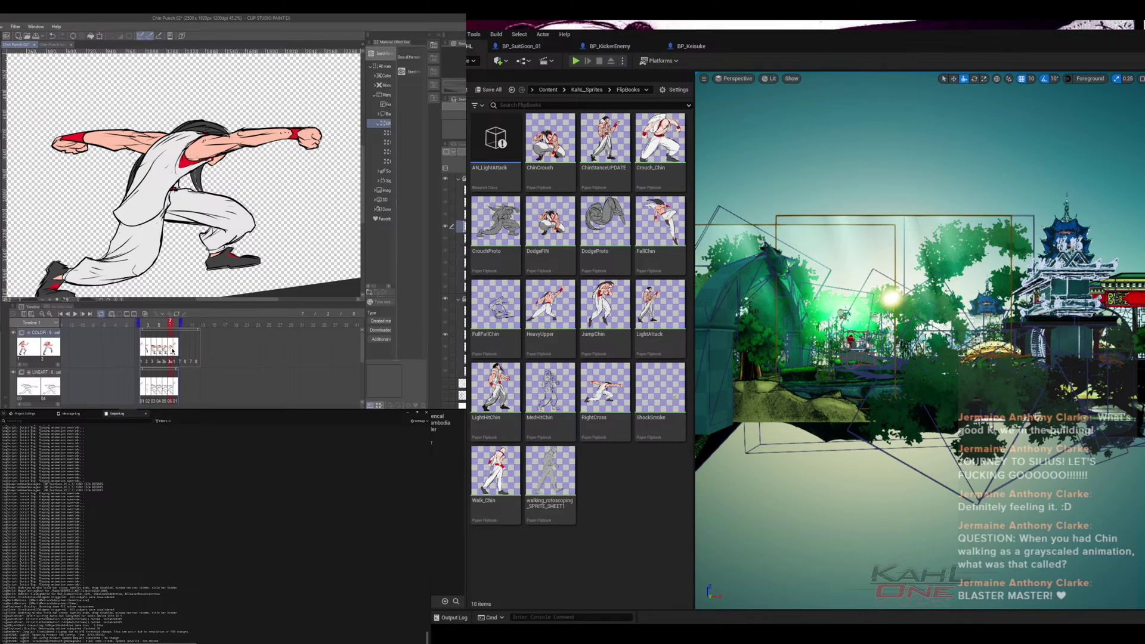
pyautogui.press('Tab')
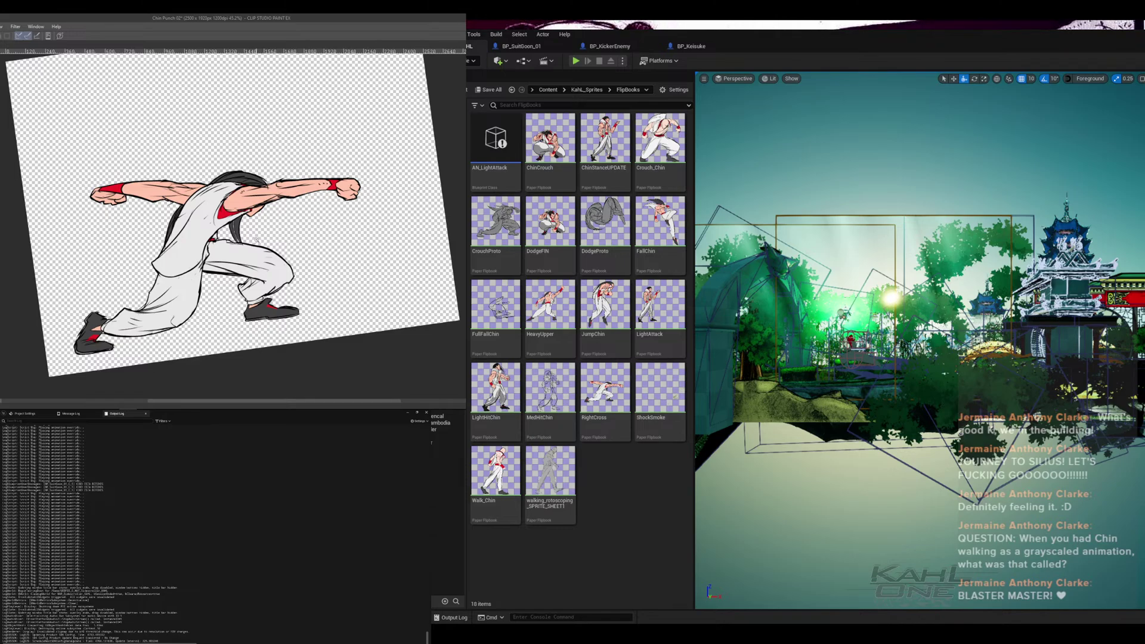
pyautogui.moveTo(257, 240); pyautogui.dragTo(312, 240)
pyautogui.moveTo(284, 334); pyautogui.dragTo(422, 190)
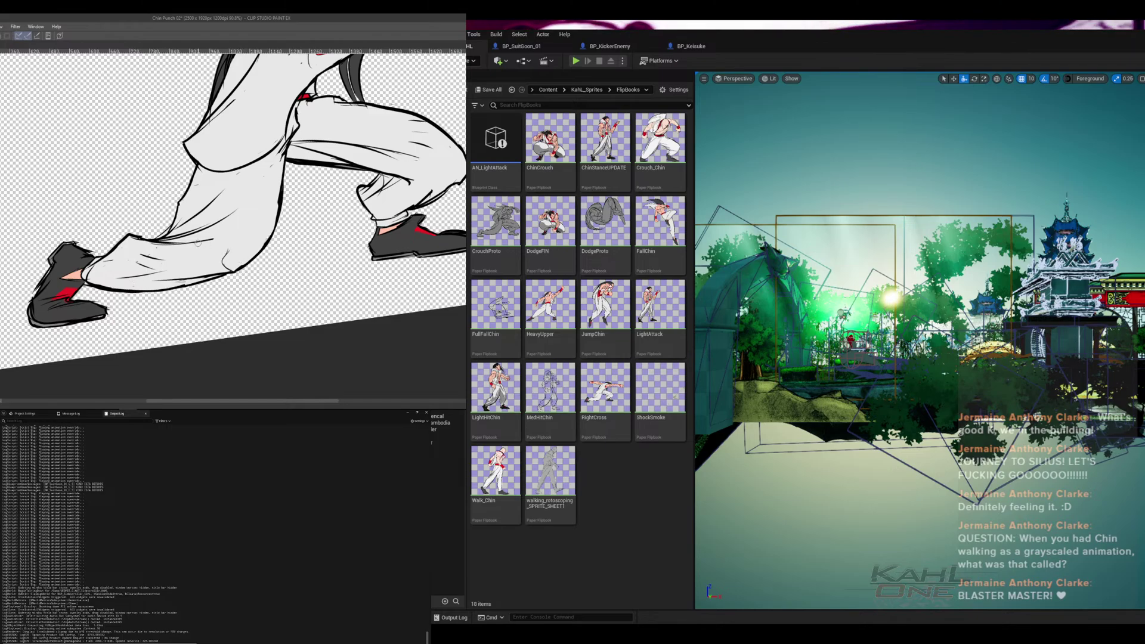
pyautogui.moveTo(197, 243)
pyautogui.mouseDown()
pyautogui.moveTo(253, 230)
pyautogui.moveTo(234, 242)
pyautogui.mouseUp()
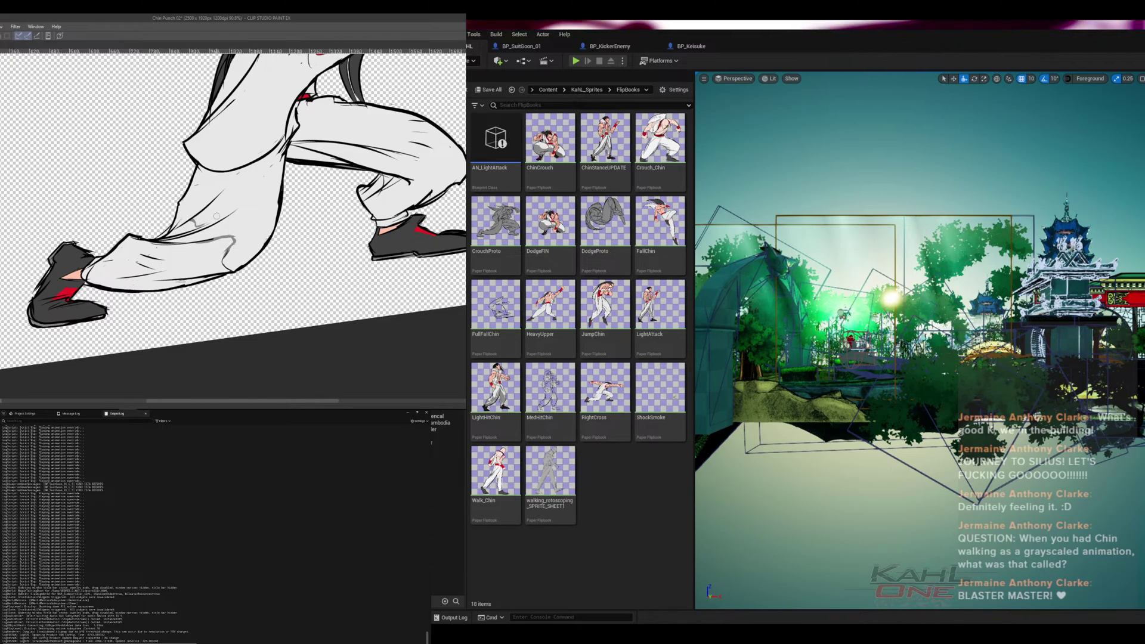
pyautogui.moveTo(179, 239)
pyautogui.mouseDown()
pyautogui.moveTo(238, 207)
pyautogui.moveTo(200, 200)
pyautogui.mouseUp()
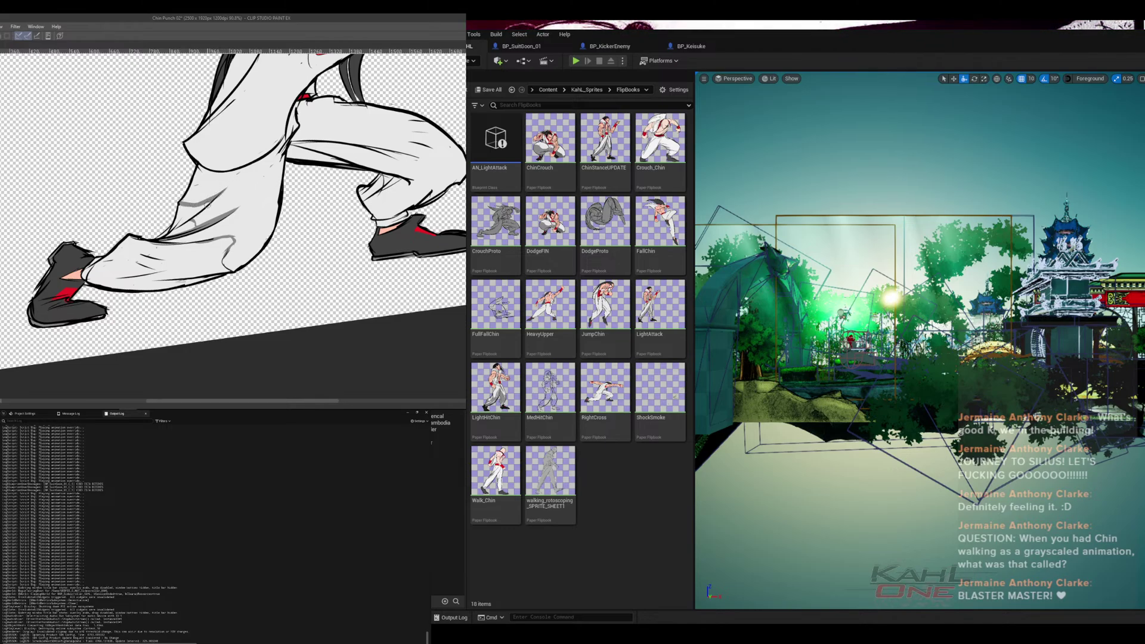
pyautogui.moveTo(208, 204)
pyautogui.mouseDown()
pyautogui.moveTo(191, 225)
pyautogui.moveTo(169, 236)
pyautogui.mouseUp()
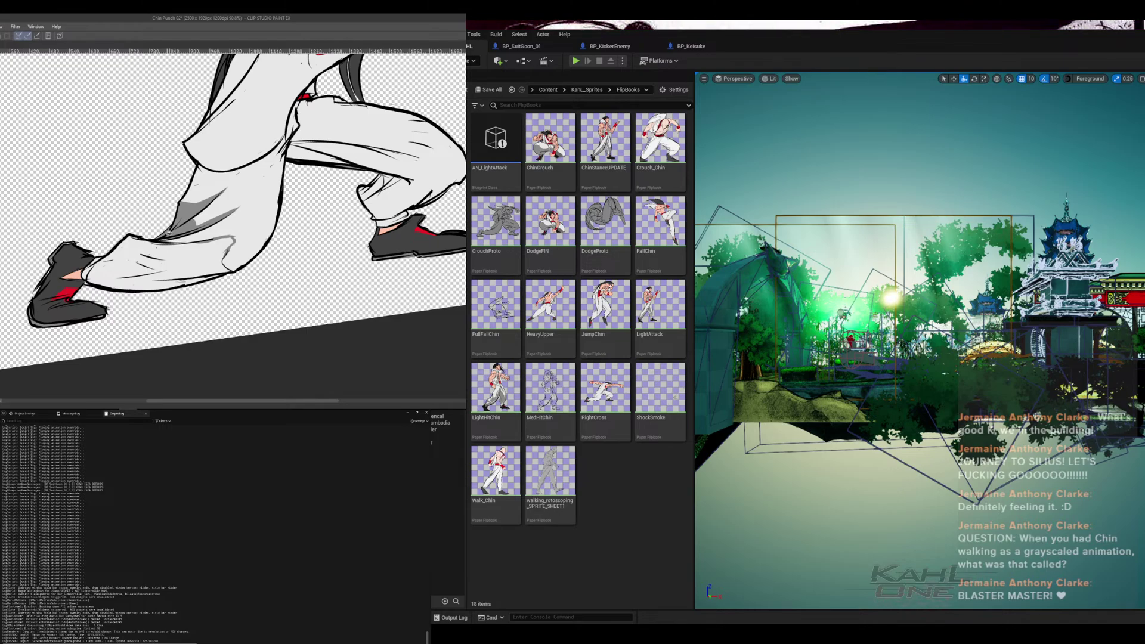
pyautogui.click(200, 264)
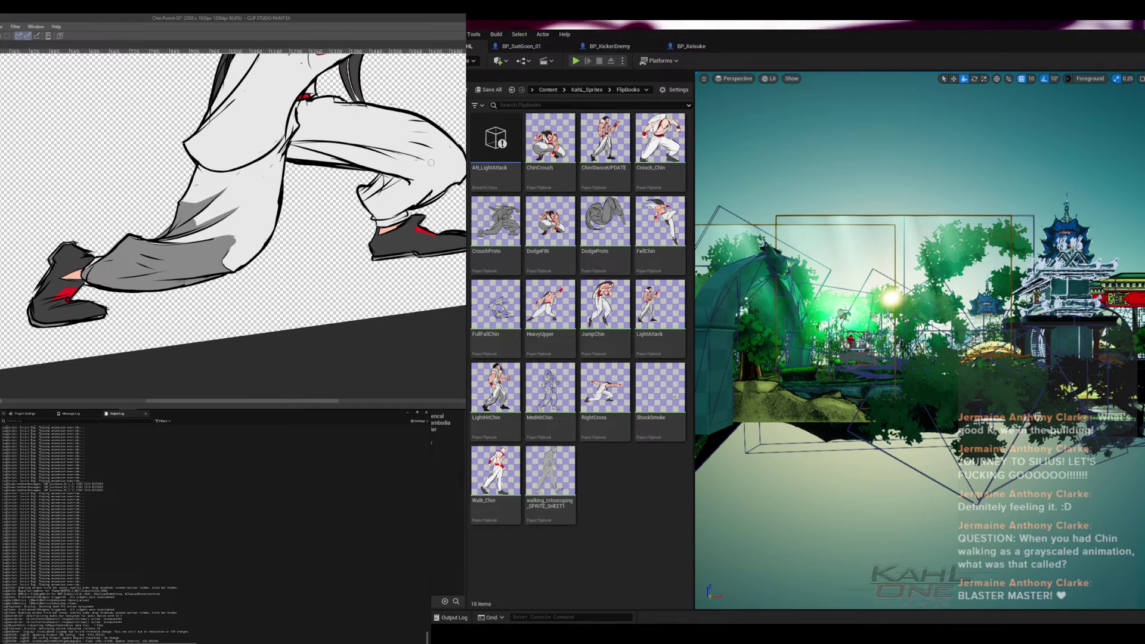
# - Shade the front trouser leg grey along the knee, thigh underside, shin and hip, and add shadow to the upper back leg
pyautogui.moveTo(418, 157)
pyautogui.mouseDown()
pyautogui.moveTo(463, 175)
pyautogui.moveTo(453, 179)
pyautogui.mouseUp()
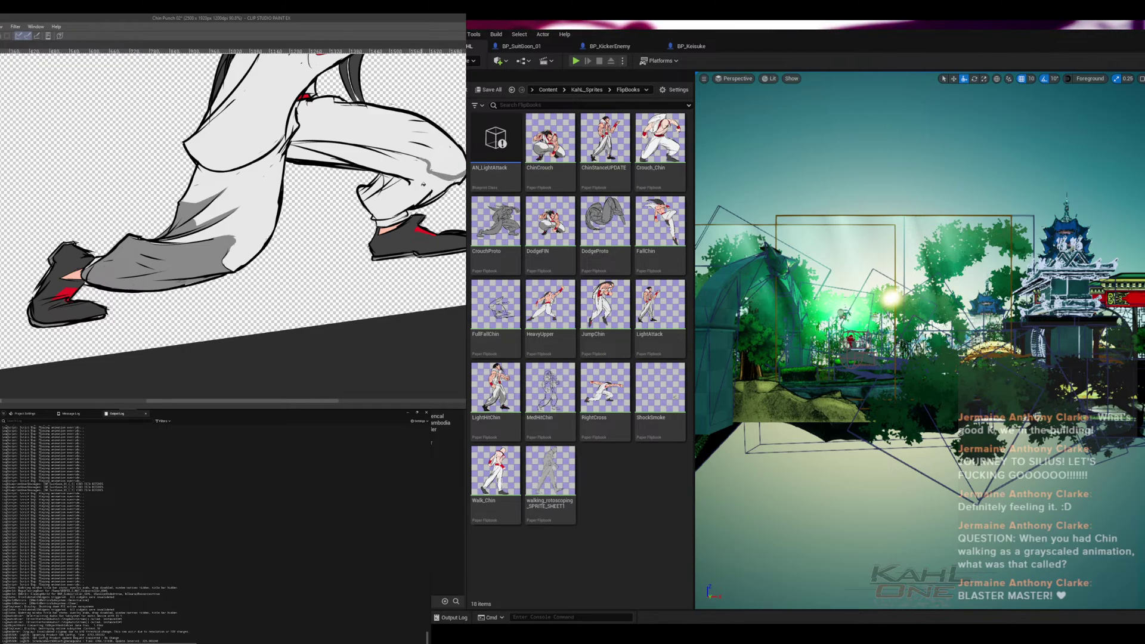
pyautogui.click(416, 188)
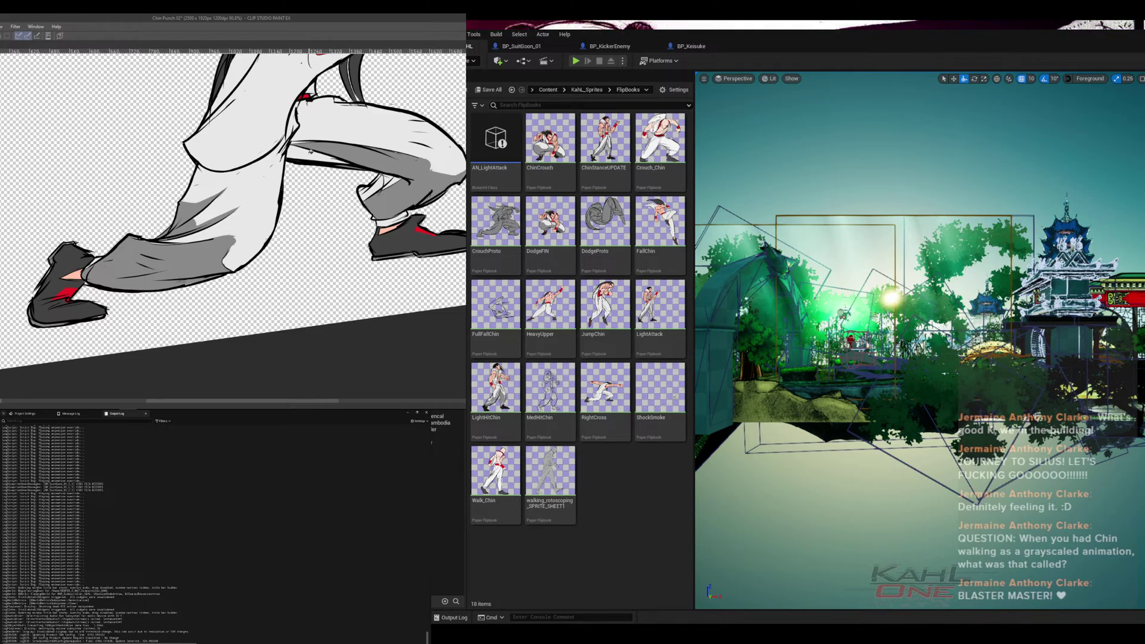
pyautogui.click(310, 151)
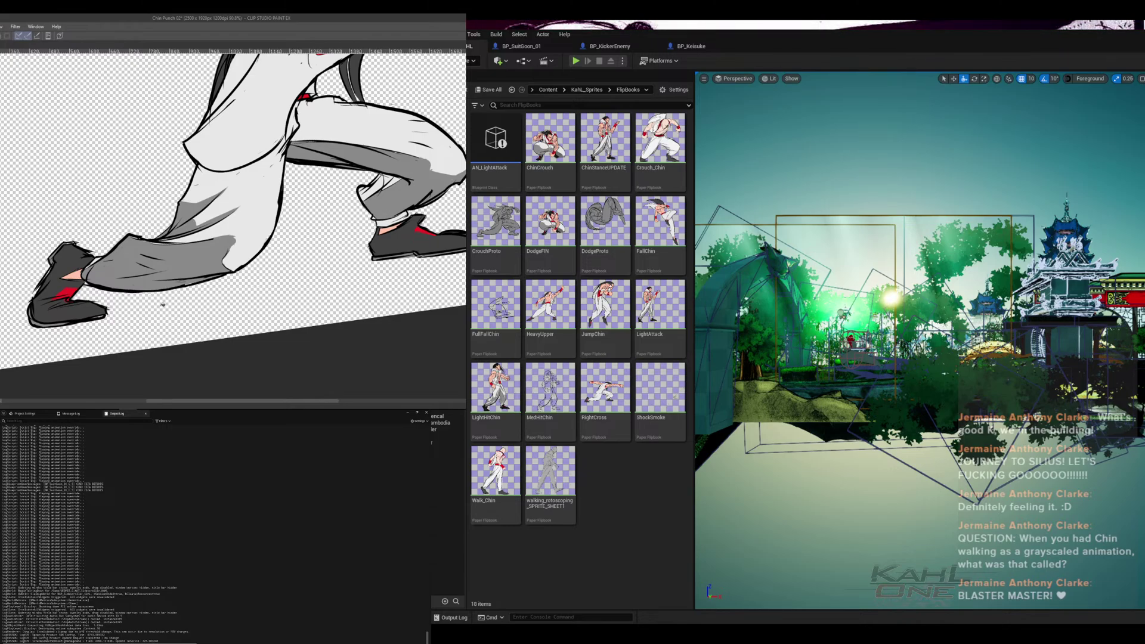
pyautogui.moveTo(460, 225); pyautogui.dragTo(425, 274)
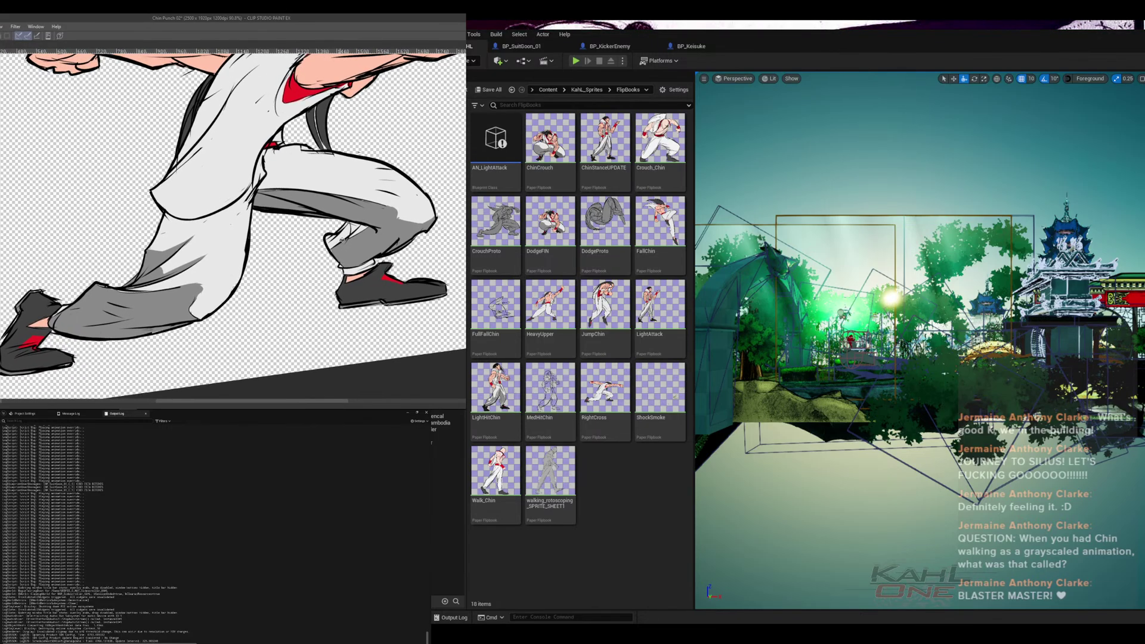
pyautogui.click(342, 239)
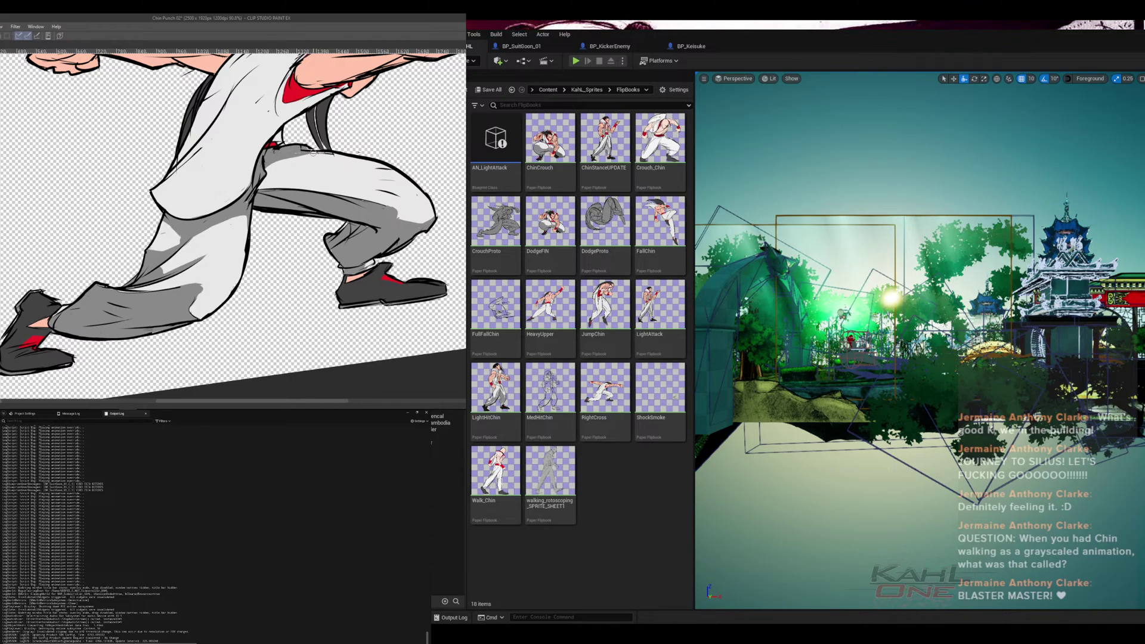
# - Outline the shadow area on the shirt's torso and fill its lower part with grey
pyautogui.moveTo(418, 208); pyautogui.dragTo(280, 254)
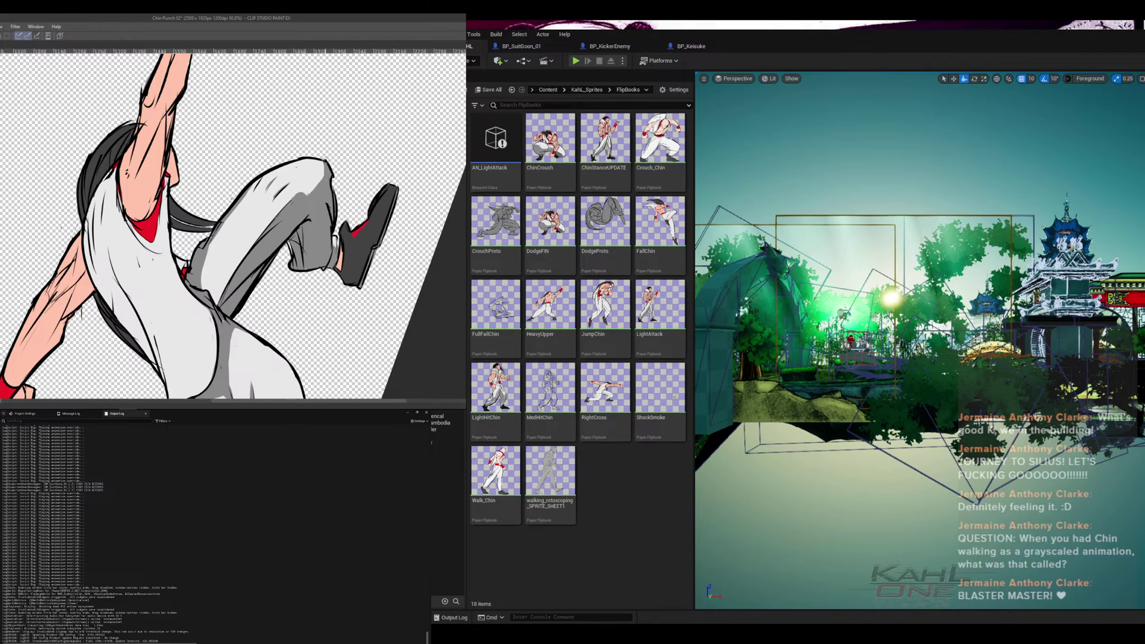
pyautogui.moveTo(379, 319); pyautogui.dragTo(369, 263)
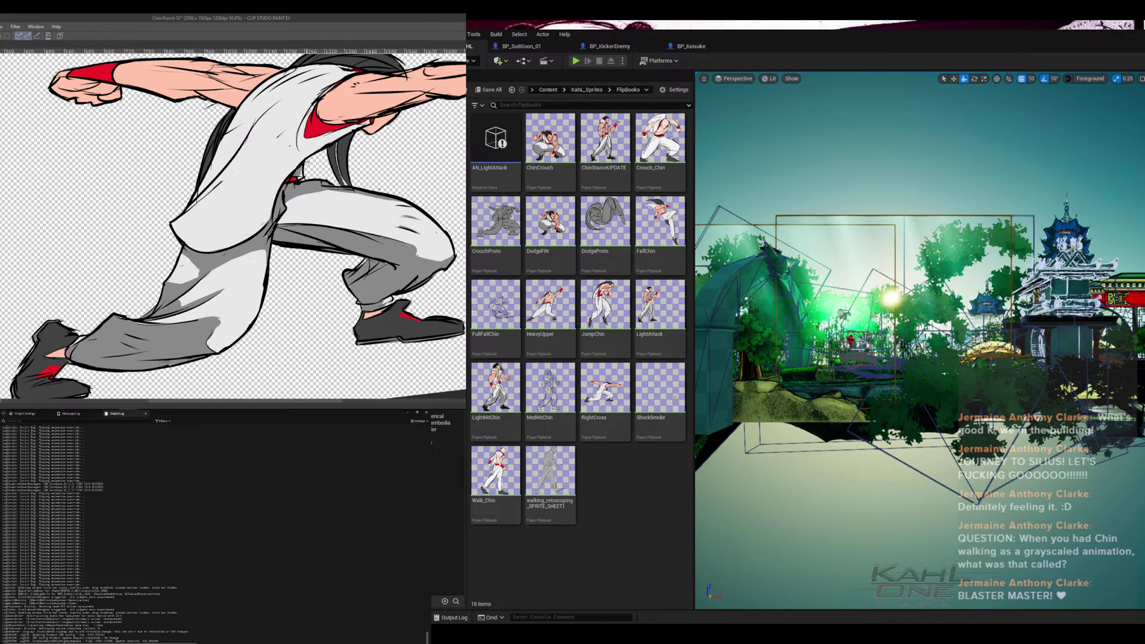
pyautogui.moveTo(303, 170); pyautogui.dragTo(365, 272)
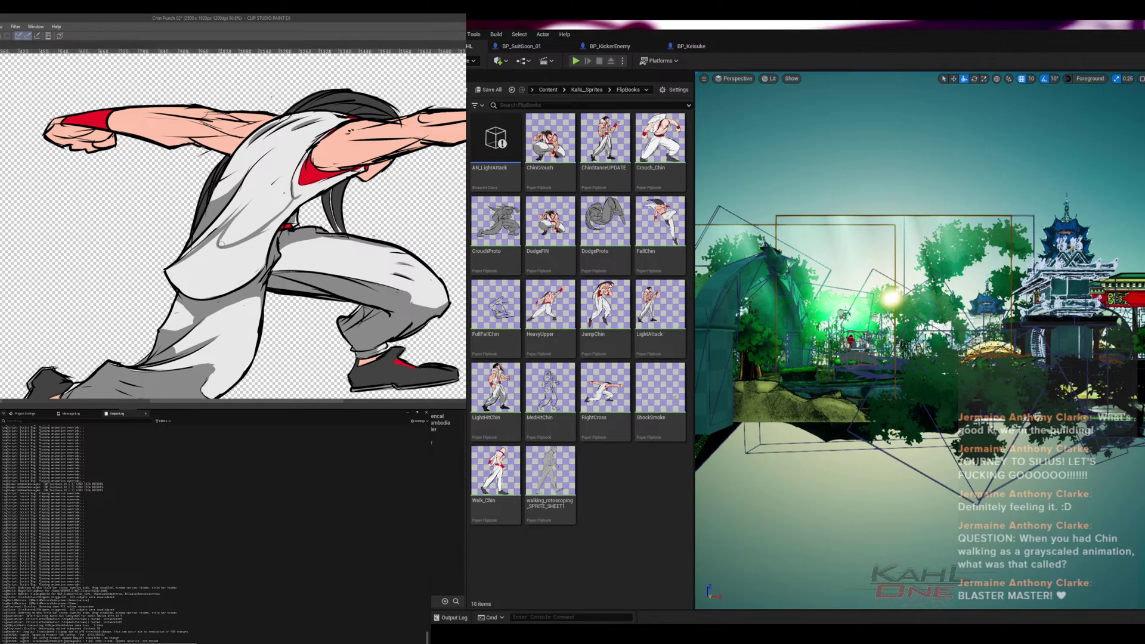
pyautogui.click(244, 265)
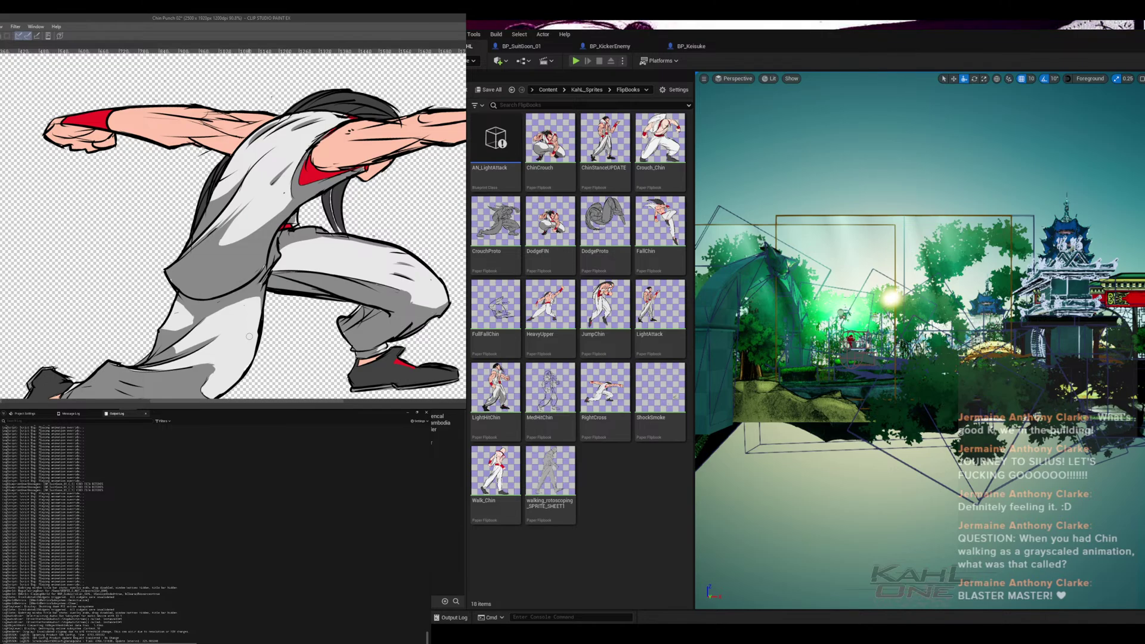
pyautogui.scroll(-5, 249, 336)
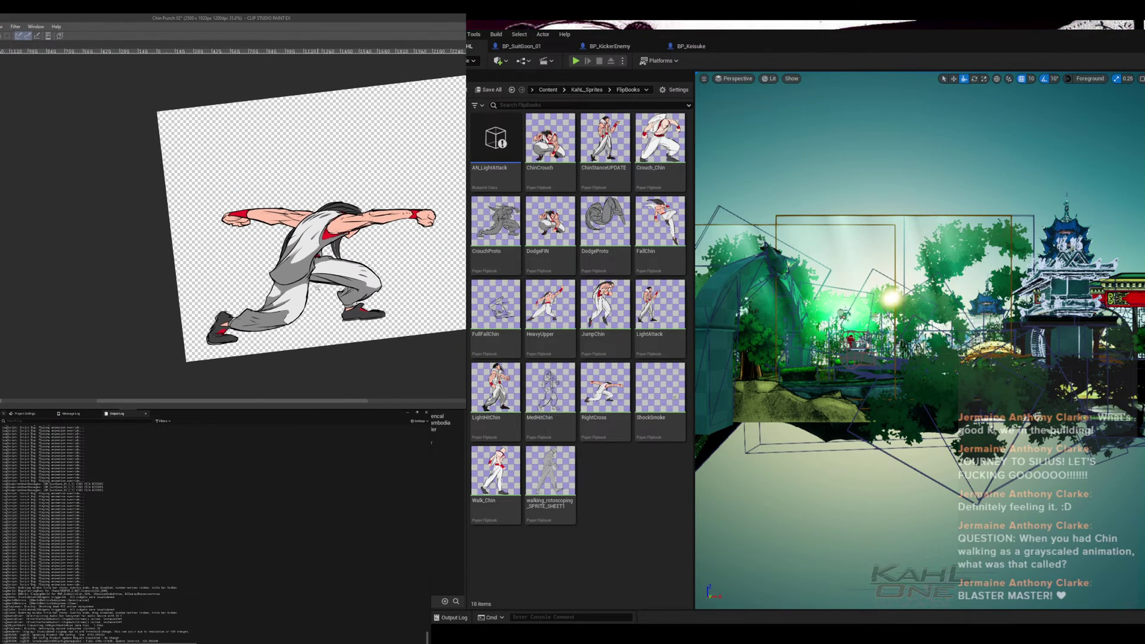
# - Go to the punch frame with the raised knee and paint a red patch on the shoe of the standing leg
pyautogui.scroll(1, 249, 336)
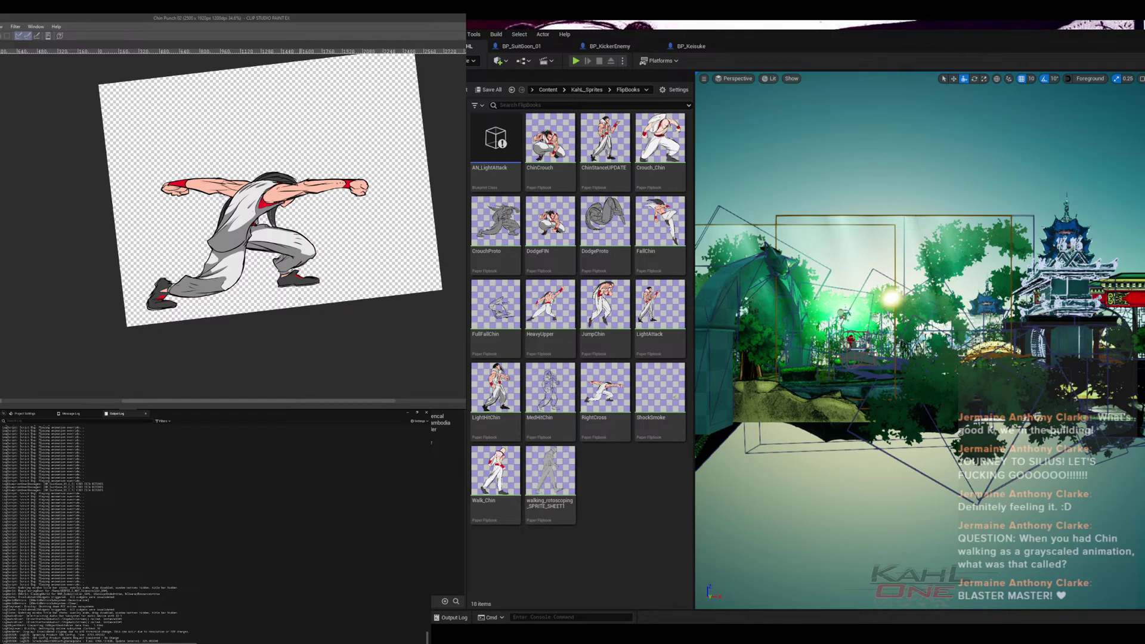
pyautogui.press('Tab')
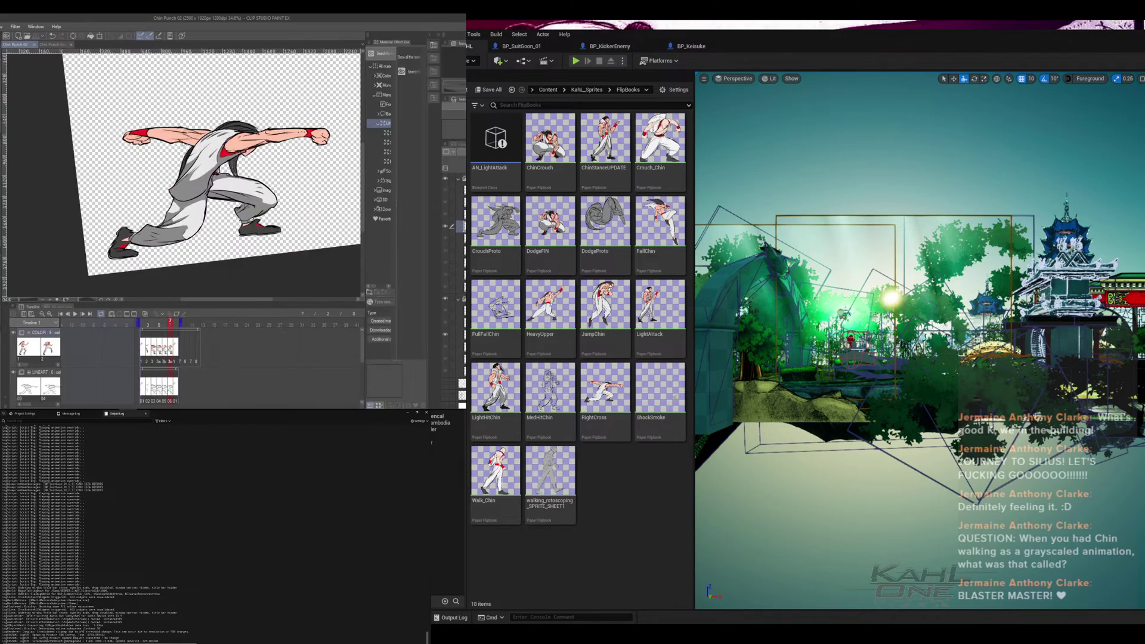
pyautogui.moveTo(166, 333)
pyautogui.mouseDown()
pyautogui.moveTo(142, 344)
pyautogui.moveTo(158, 340)
pyautogui.mouseUp()
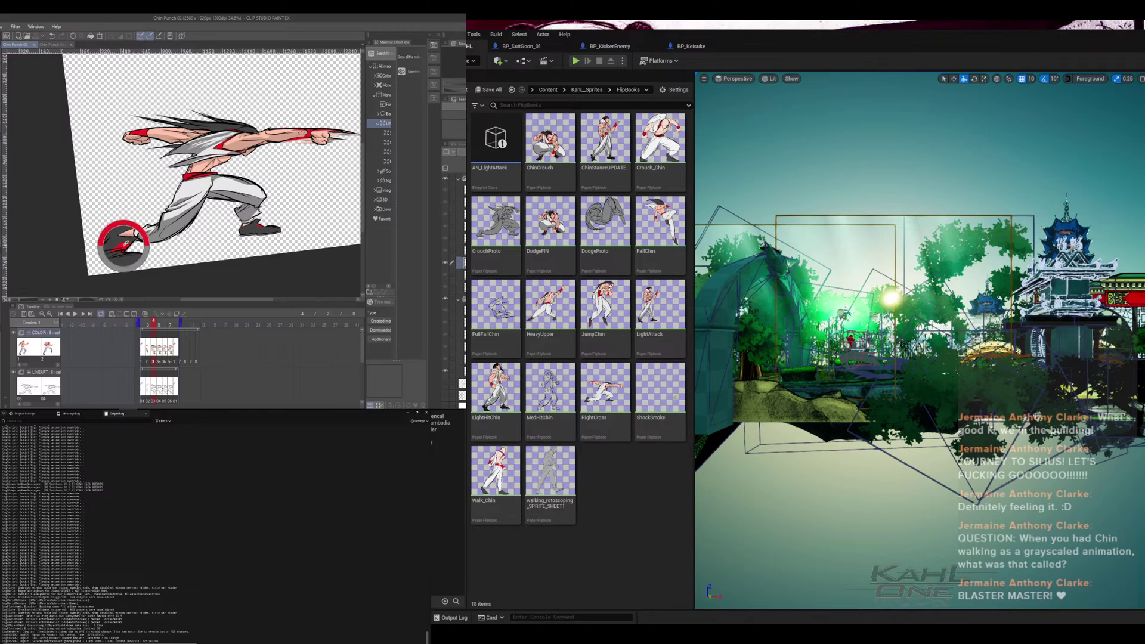
pyautogui.moveTo(155, 327); pyautogui.dragTo(149, 327)
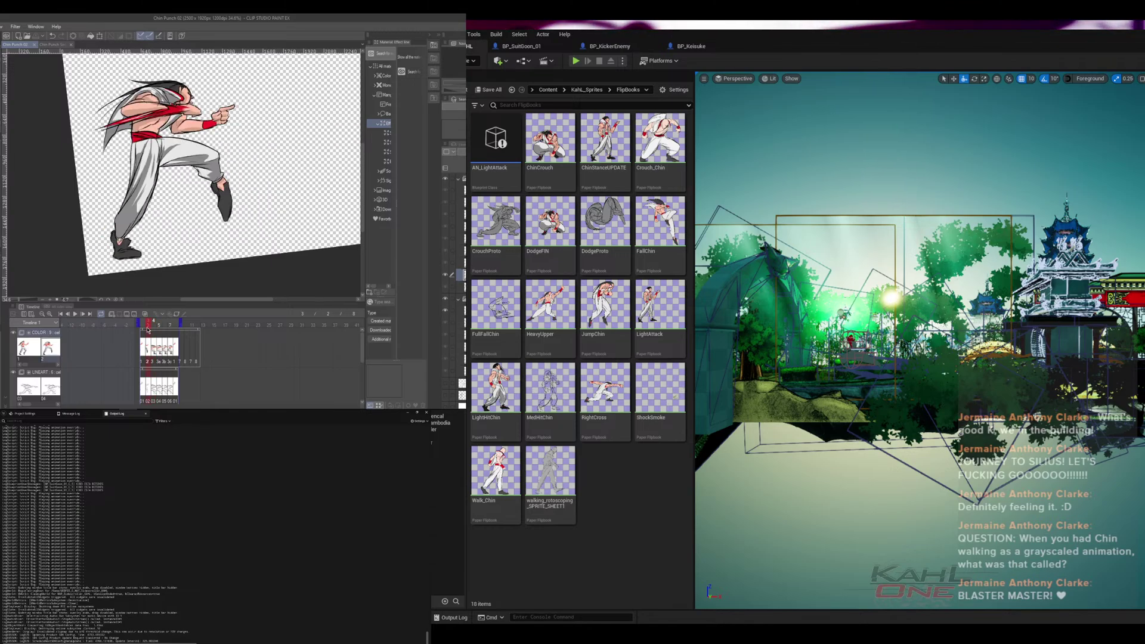
pyautogui.scroll(5, 137, 246)
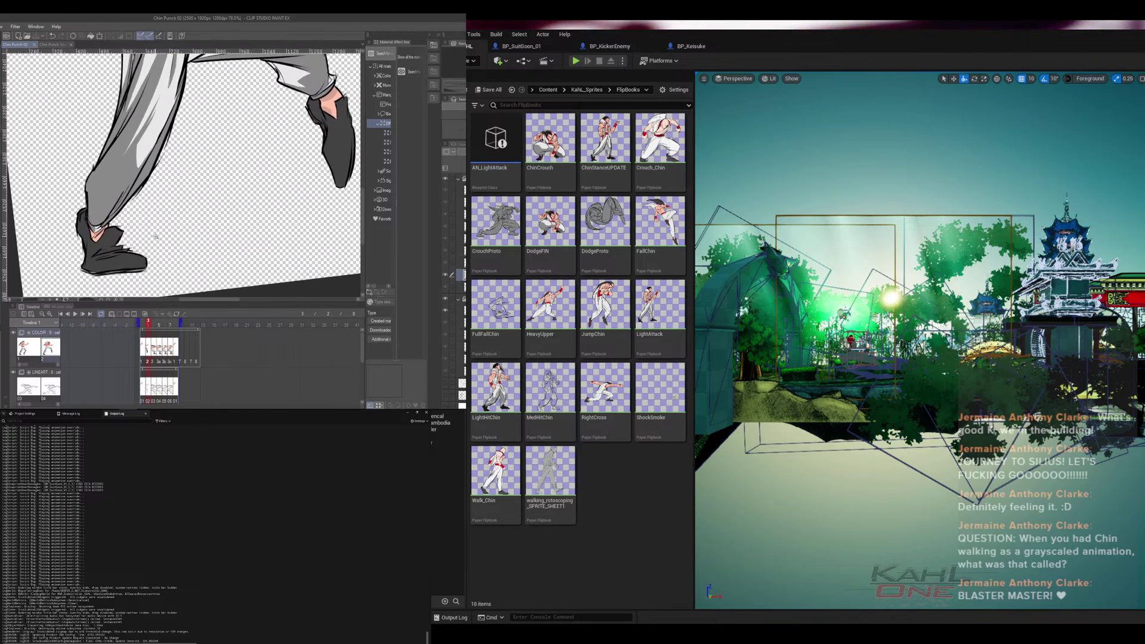
pyautogui.press('Tab')
pyautogui.moveTo(168, 238); pyautogui.dragTo(239, 220)
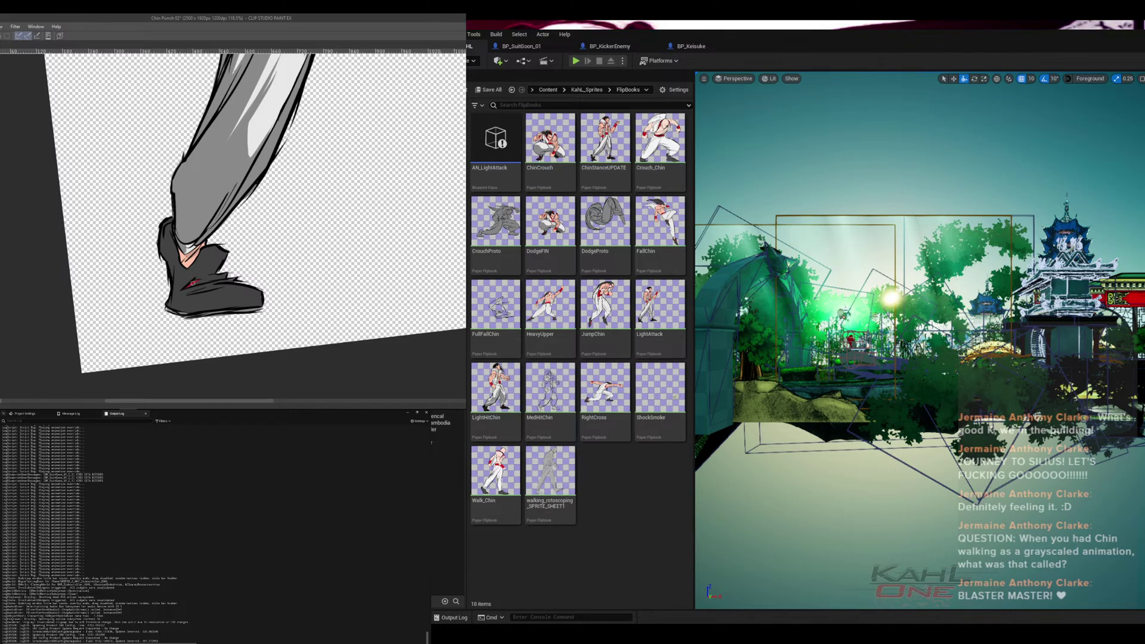
pyautogui.moveTo(192, 283); pyautogui.dragTo(201, 281)
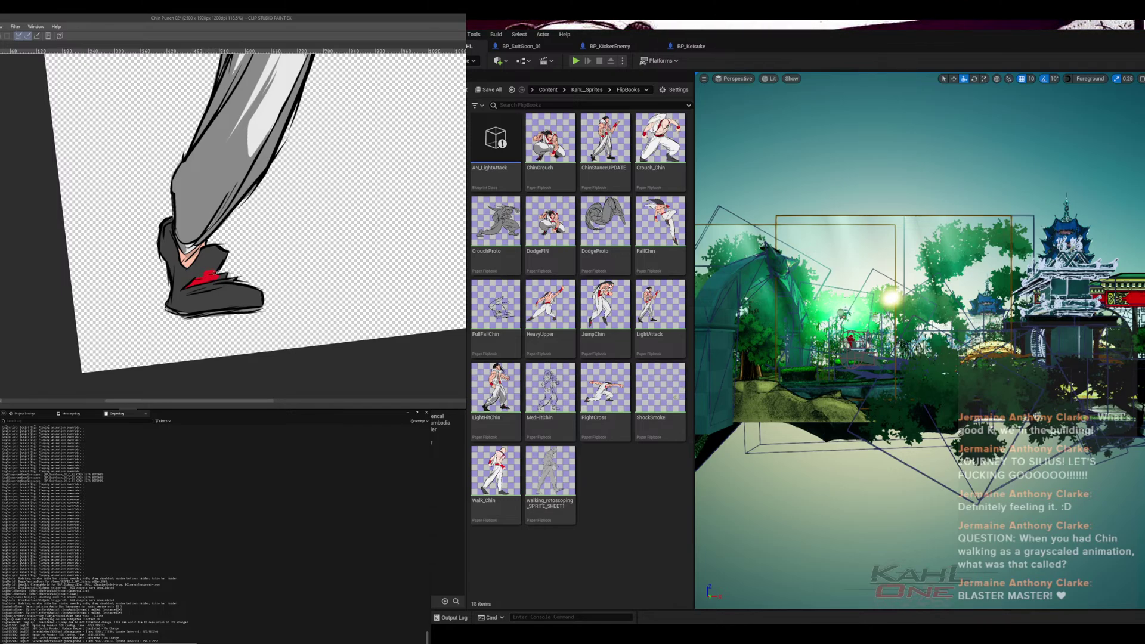
pyautogui.moveTo(213, 273); pyautogui.dragTo(210, 276)
# - Paint a red patch along the front edge of the raised leg's shoe
pyautogui.hscroll(5, 309, 197)
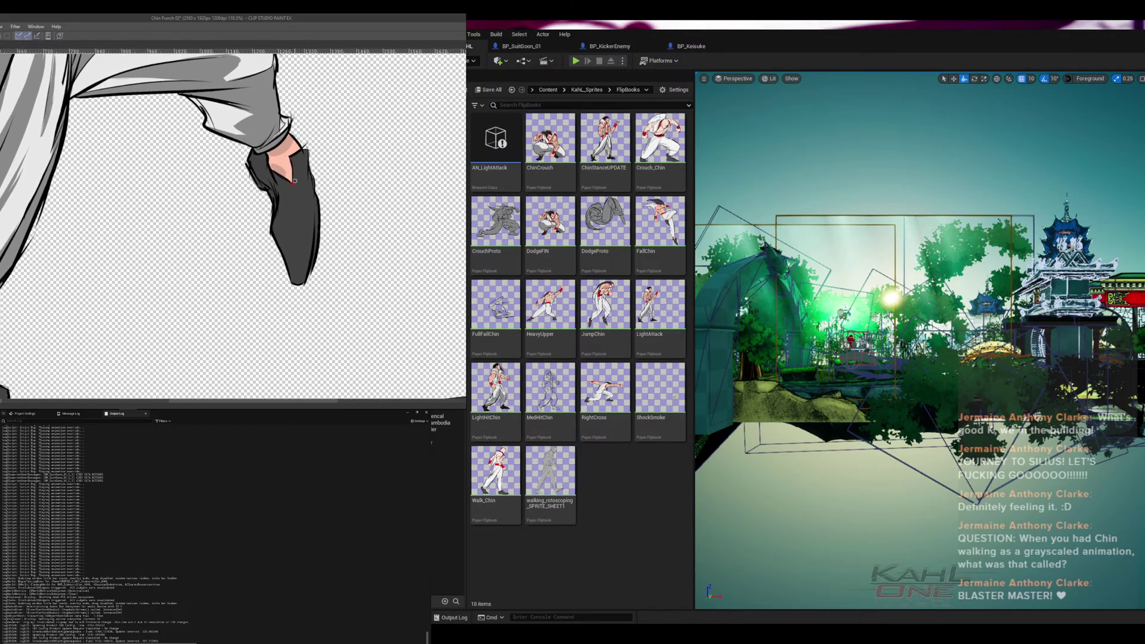
pyautogui.moveTo(295, 181)
pyautogui.mouseDown()
pyautogui.moveTo(313, 195)
pyautogui.moveTo(303, 215)
pyautogui.mouseUp()
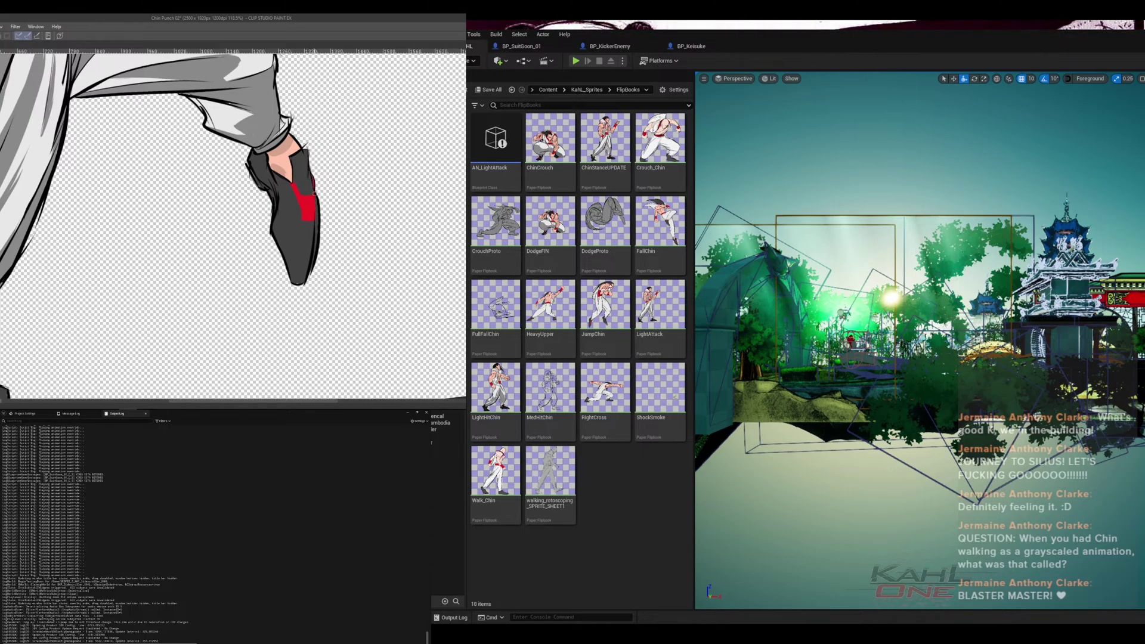
pyautogui.scroll(-4, 305, 323)
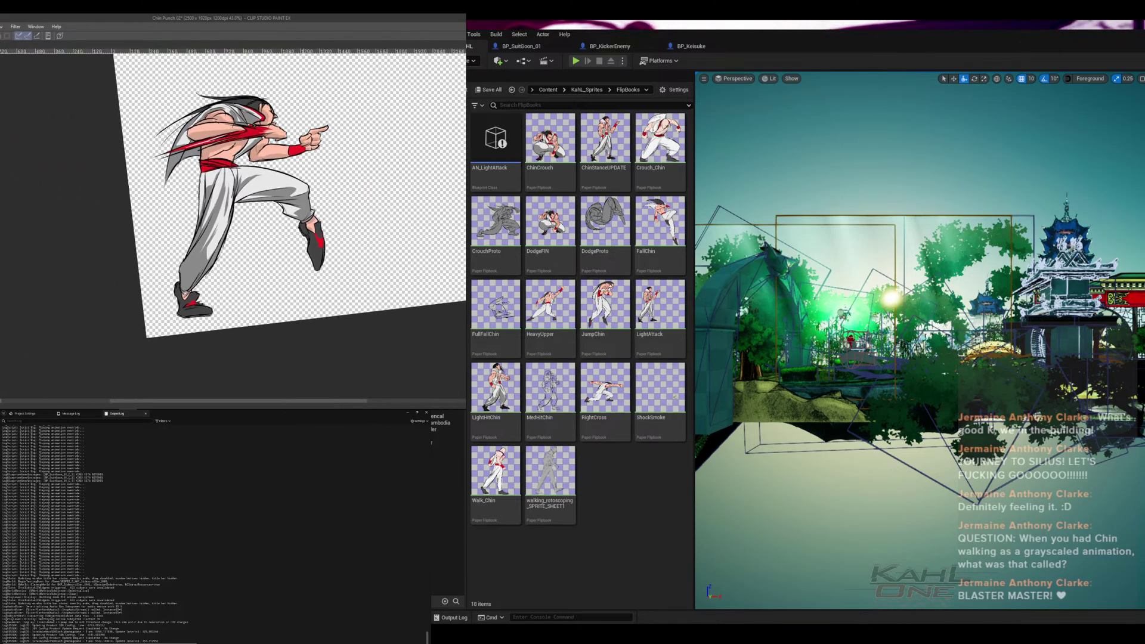
# - Go to the first punch frame and paint red patches on both of its shoes
pyautogui.press('Tab')
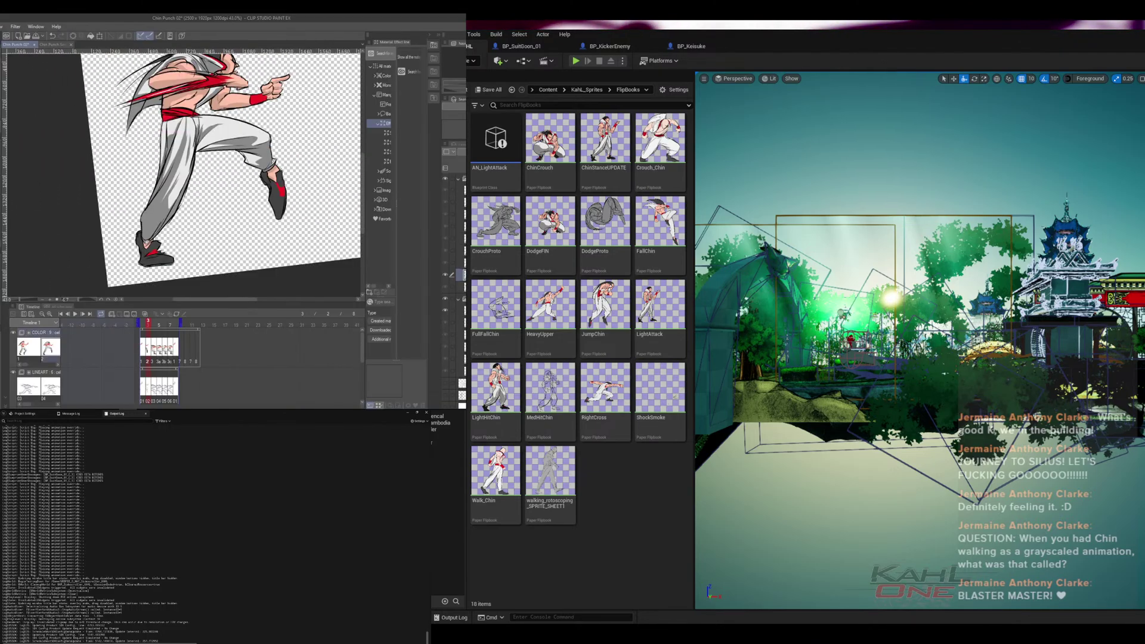
pyautogui.click(142, 326)
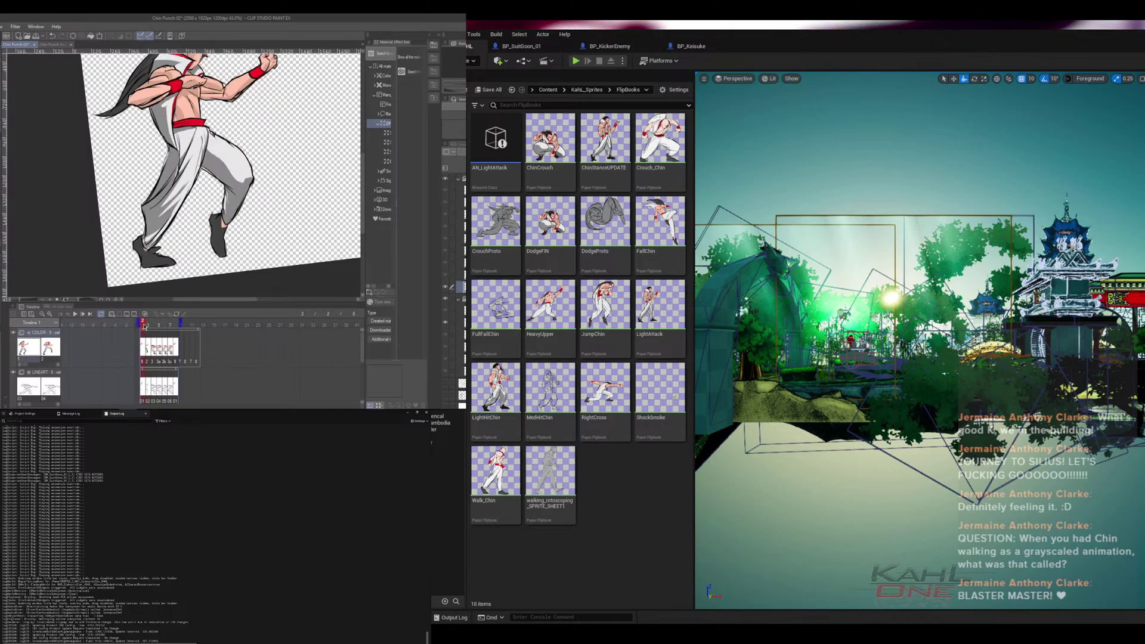
pyautogui.press('Tab')
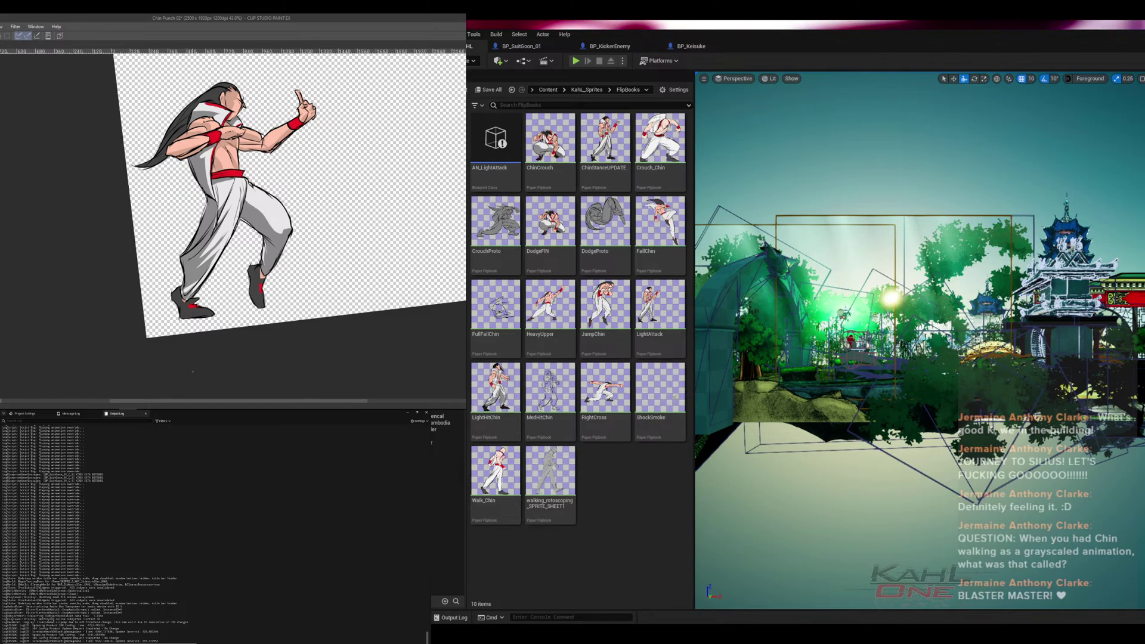
pyautogui.press('Tab')
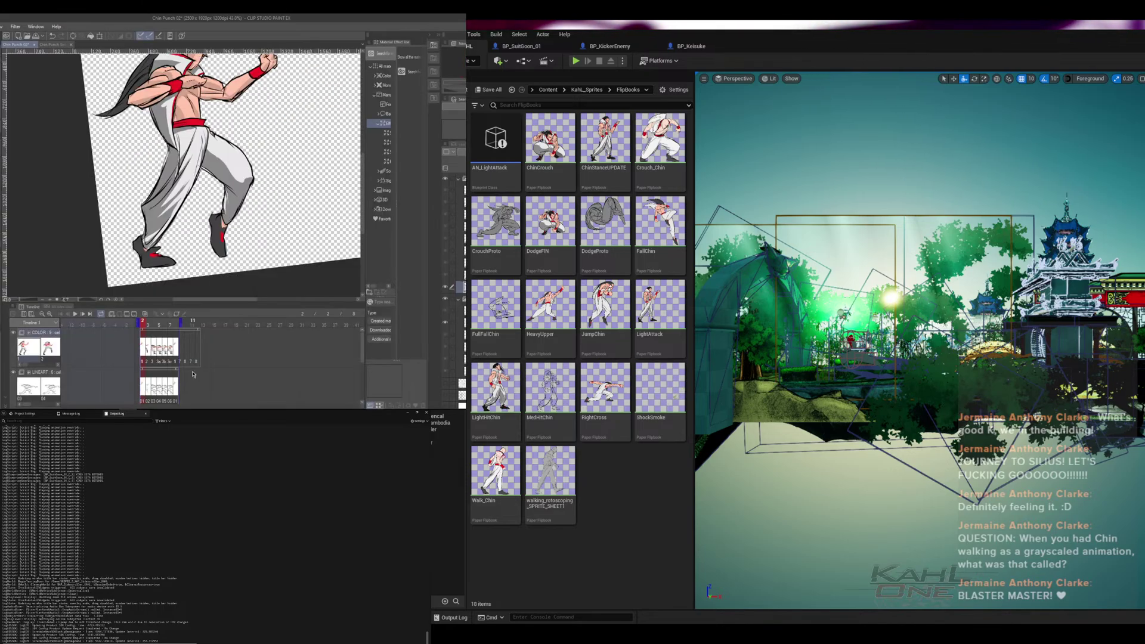
# - Examine the standing pose's colouring in the Chin Punch Sequence drawing as reference, and return to the first punch frame
pyautogui.moveTo(144, 328)
pyautogui.mouseDown()
pyautogui.moveTo(179, 329)
pyautogui.moveTo(143, 336)
pyautogui.mouseUp()
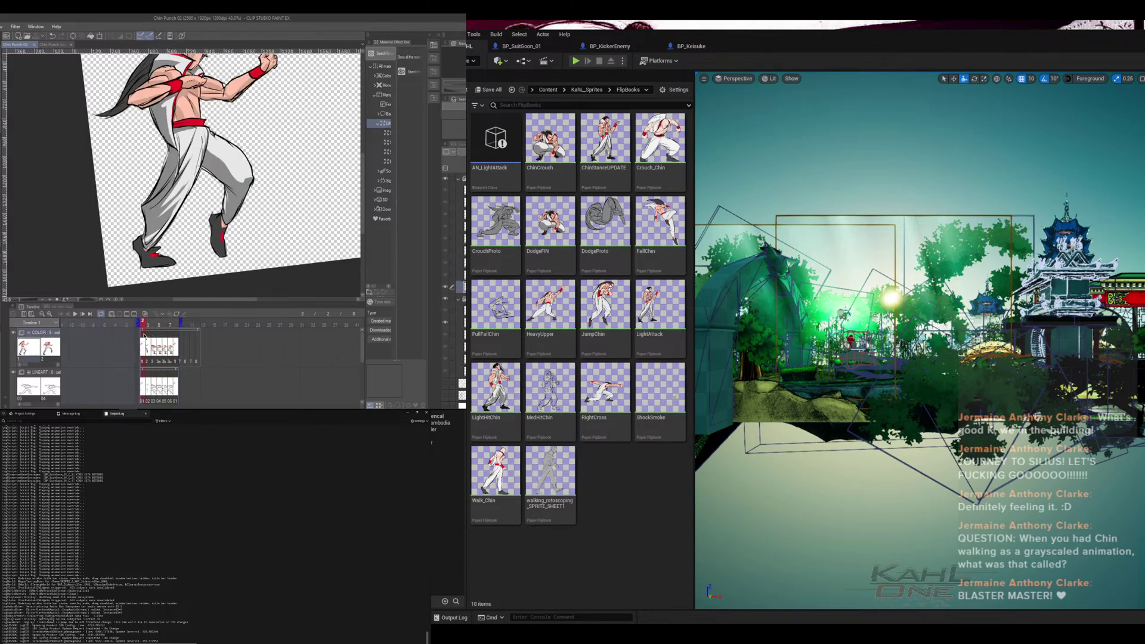
pyautogui.click(55, 45)
pyautogui.scroll(5, 319, 262)
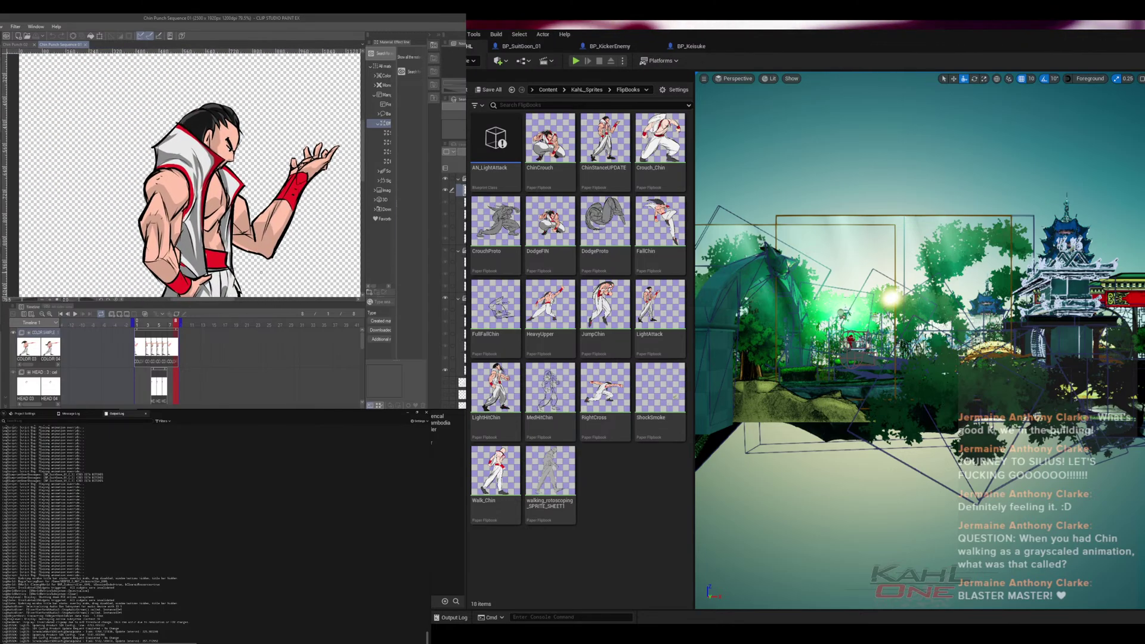
pyautogui.moveTo(236, 267)
pyautogui.mouseDown()
pyautogui.moveTo(225, 112)
pyautogui.moveTo(218, 272)
pyautogui.mouseUp()
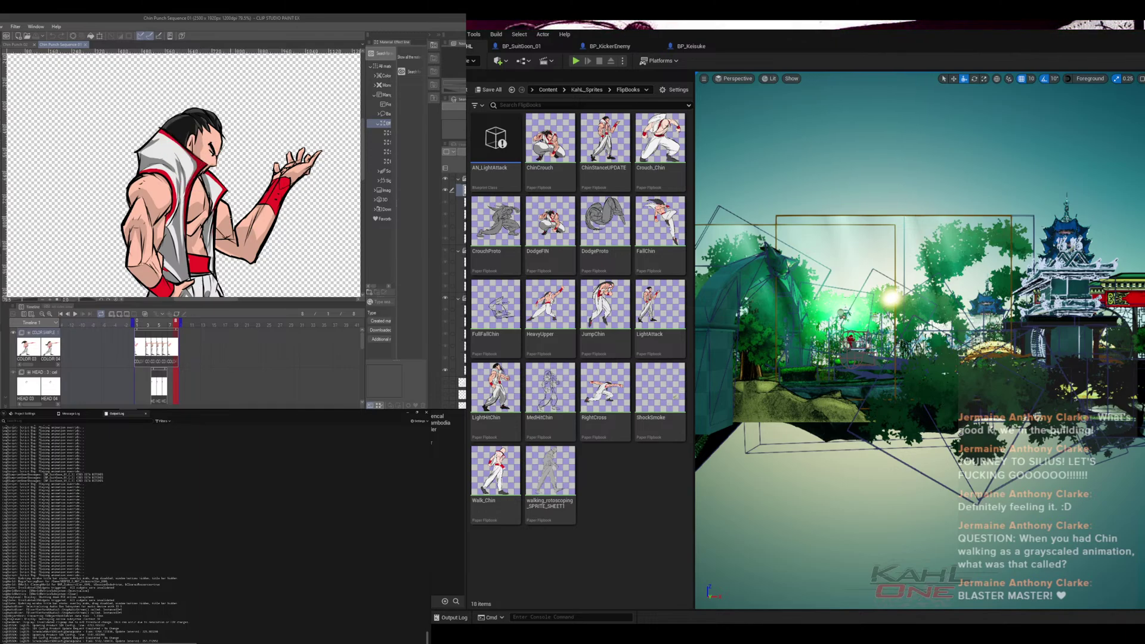
pyautogui.press('Tab')
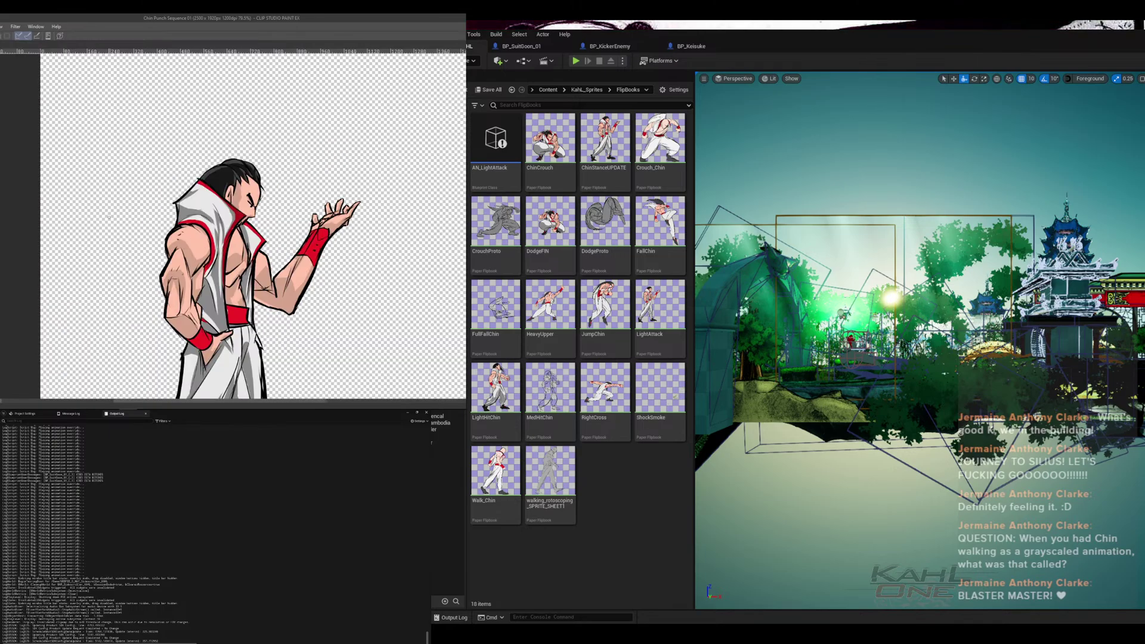
pyautogui.hotkey('ctrl', 'Tab')
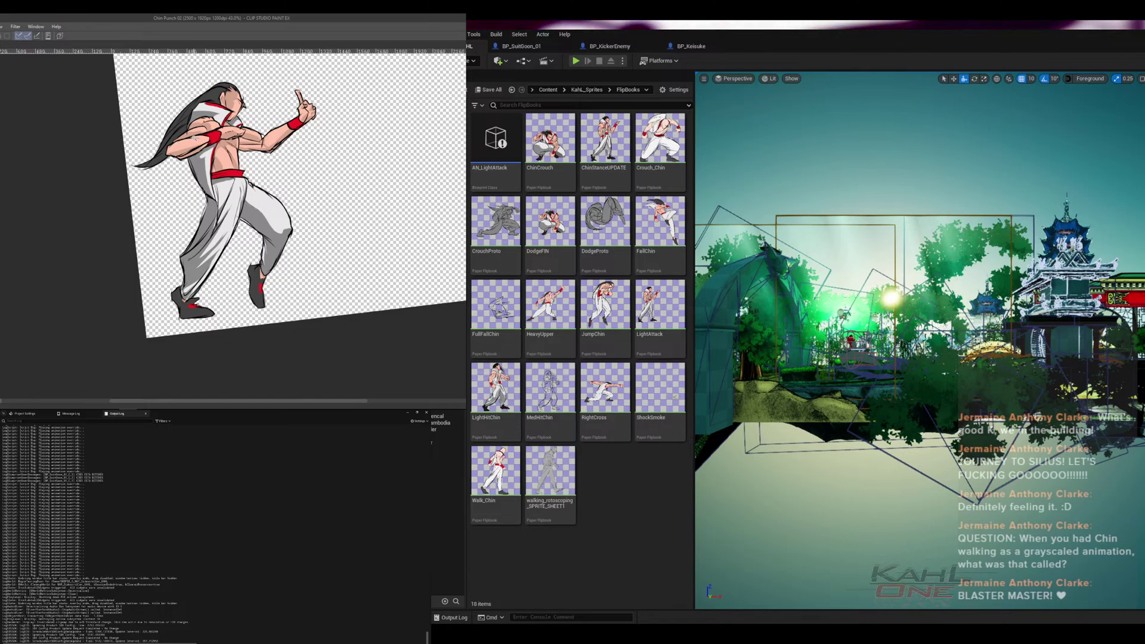
# - Outline and fill dark shadows on the long hair, from the trailing tip up to the collar and along the arm
pyautogui.scroll(6, 194, 139)
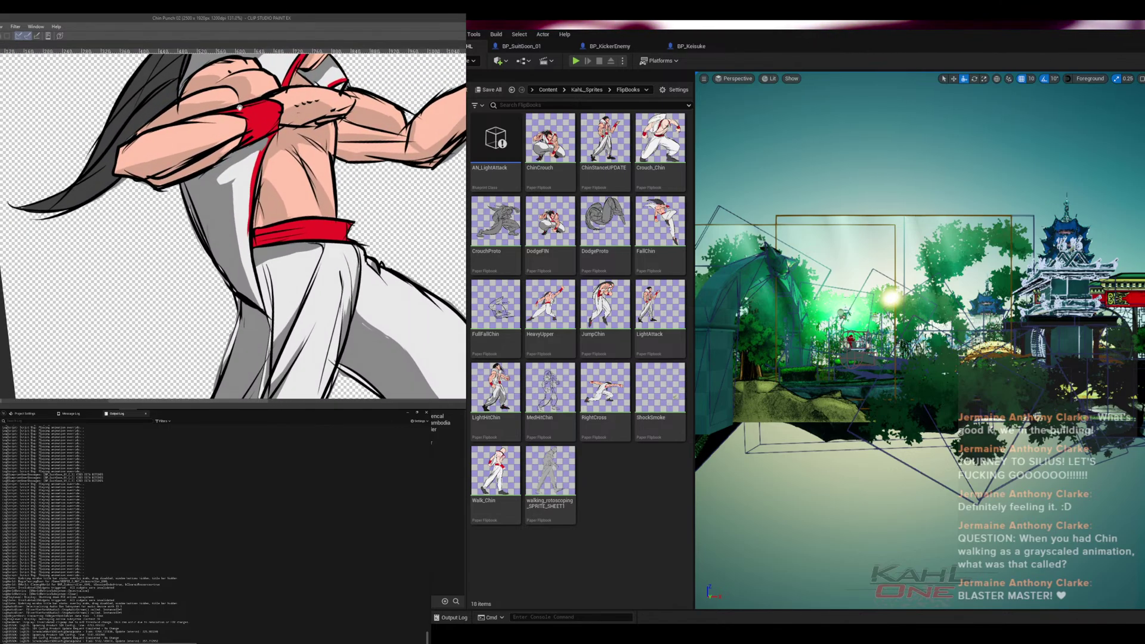
pyautogui.moveTo(239, 107); pyautogui.dragTo(327, 228)
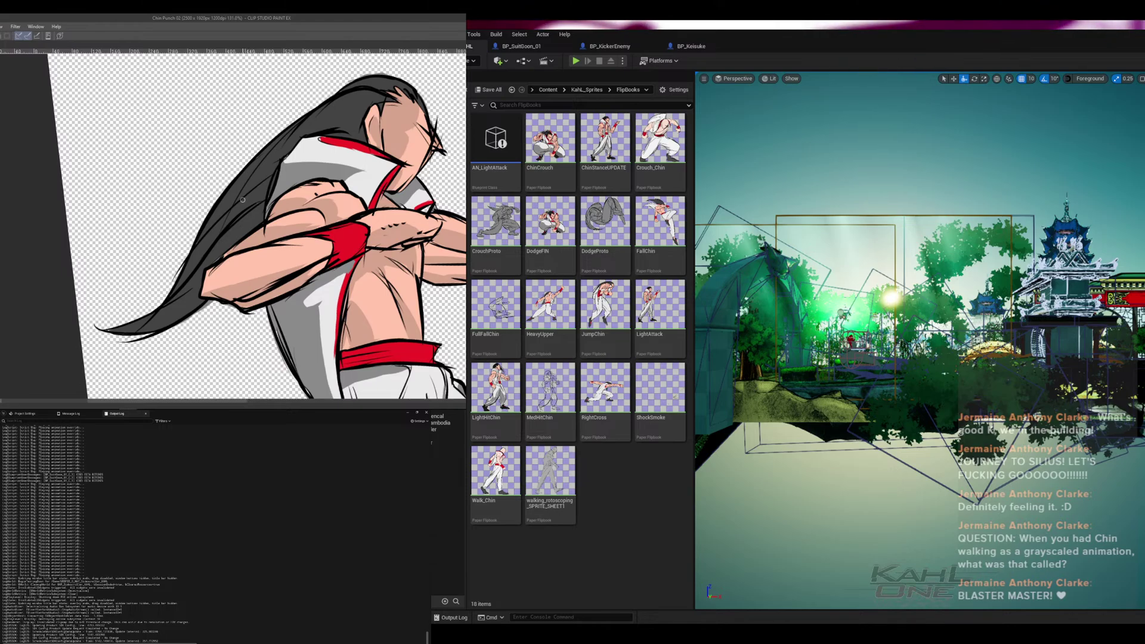
pyautogui.moveTo(110, 332)
pyautogui.mouseDown()
pyautogui.moveTo(191, 316)
pyautogui.moveTo(122, 330)
pyautogui.moveTo(193, 307)
pyautogui.moveTo(155, 327)
pyautogui.moveTo(166, 325)
pyautogui.moveTo(148, 328)
pyautogui.moveTo(199, 293)
pyautogui.mouseUp()
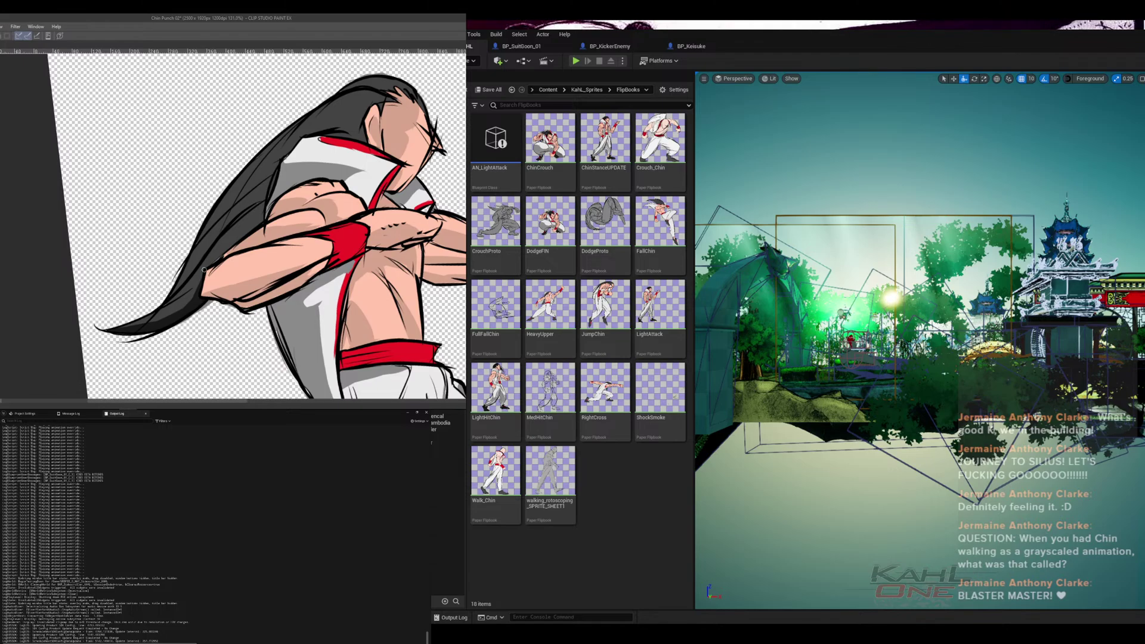
pyautogui.moveTo(168, 299)
pyautogui.mouseDown()
pyautogui.moveTo(244, 204)
pyautogui.moveTo(219, 213)
pyautogui.moveTo(195, 247)
pyautogui.moveTo(258, 178)
pyautogui.moveTo(214, 214)
pyautogui.moveTo(271, 152)
pyautogui.moveTo(235, 199)
pyautogui.moveTo(272, 167)
pyautogui.mouseUp()
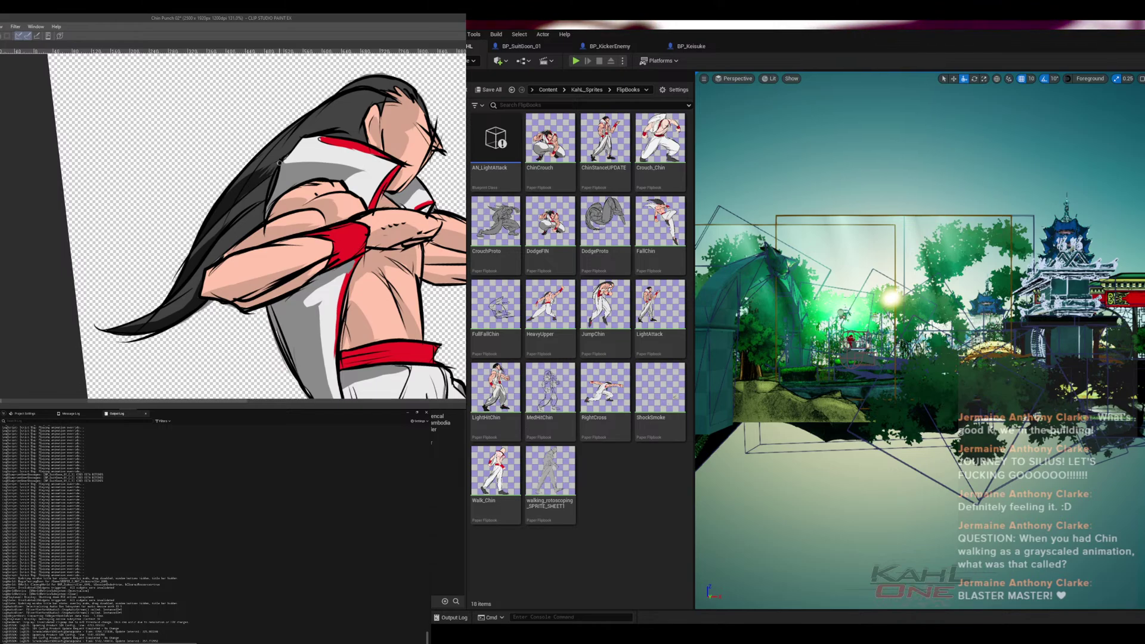
pyautogui.moveTo(234, 202); pyautogui.dragTo(283, 156)
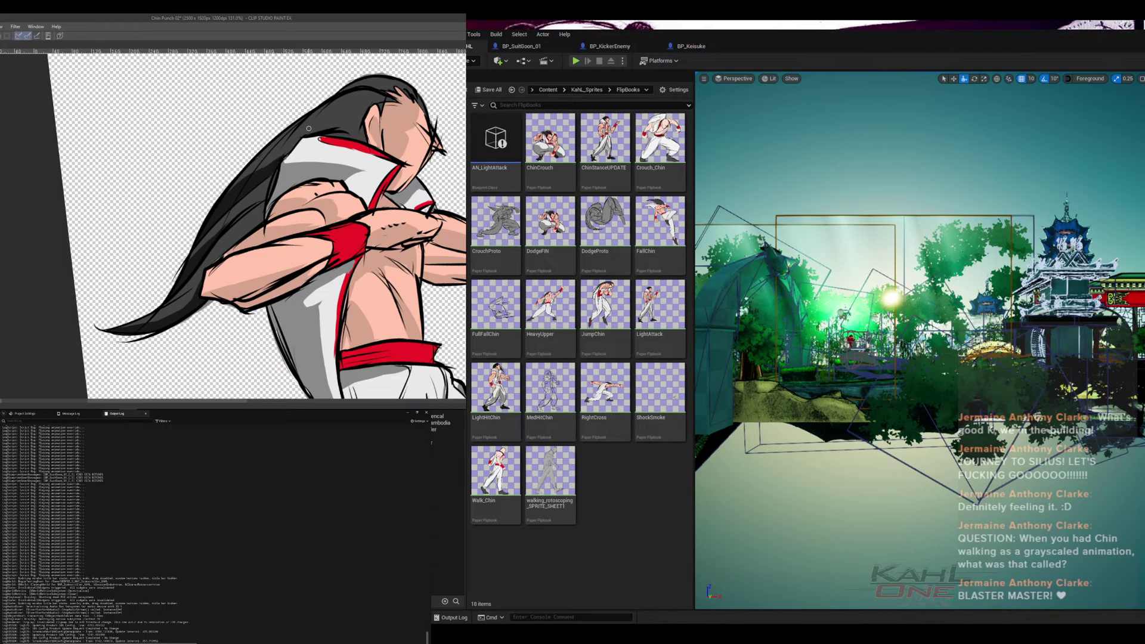
pyautogui.moveTo(278, 172)
pyautogui.mouseDown()
pyautogui.moveTo(266, 199)
pyautogui.moveTo(278, 175)
pyautogui.moveTo(237, 212)
pyautogui.moveTo(264, 191)
pyautogui.moveTo(243, 209)
pyautogui.mouseUp()
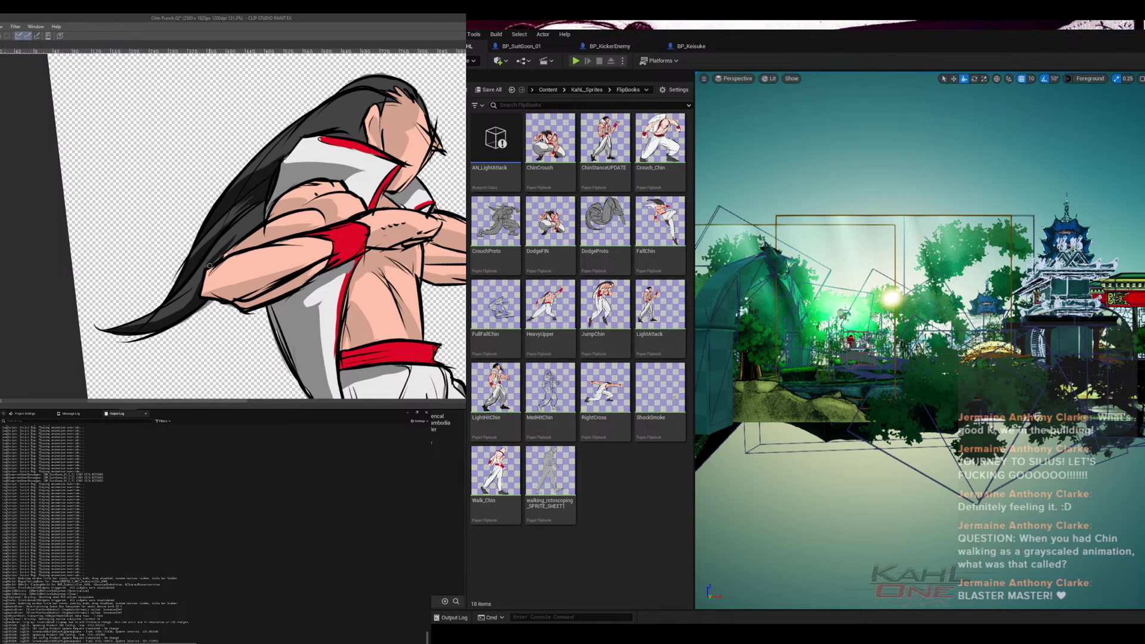
pyautogui.moveTo(236, 235); pyautogui.dragTo(208, 267)
pyautogui.moveTo(265, 215); pyautogui.dragTo(226, 249)
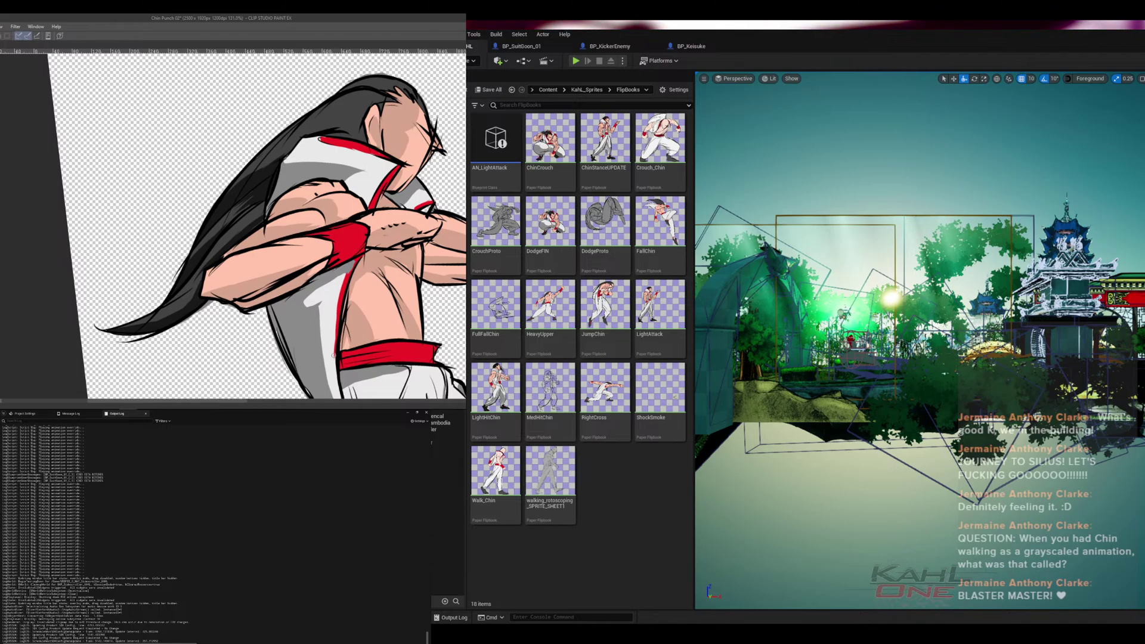
# - Add dark shadow to the upper hair around the crown, the ear and the back of the head
pyautogui.moveTo(287, 216); pyautogui.dragTo(268, 100)
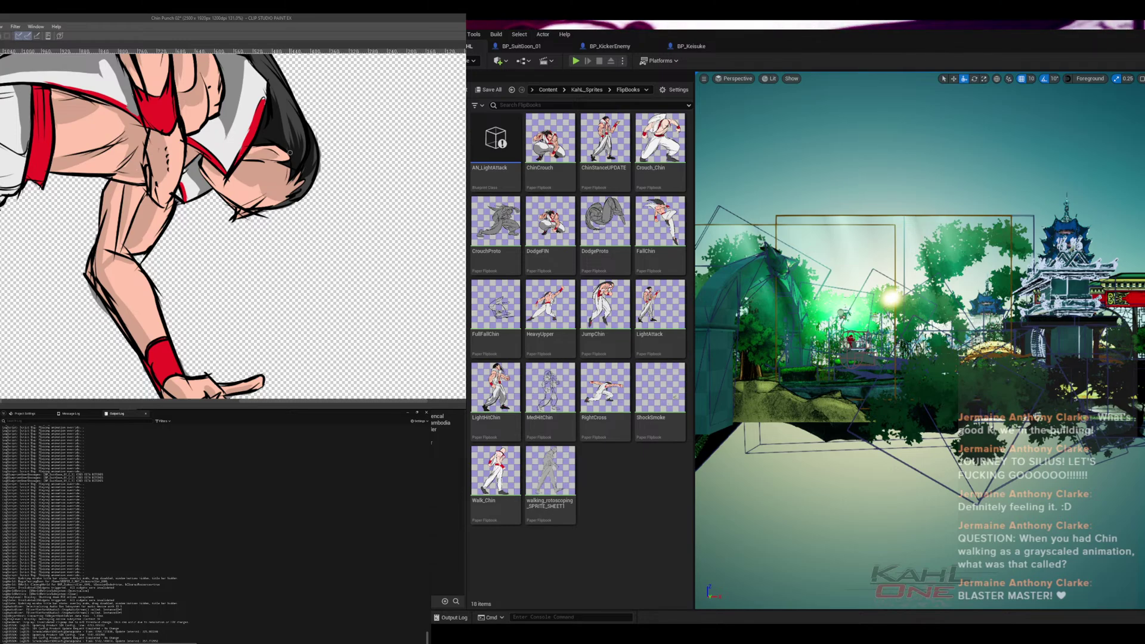
pyautogui.moveTo(290, 153); pyautogui.dragTo(227, 203)
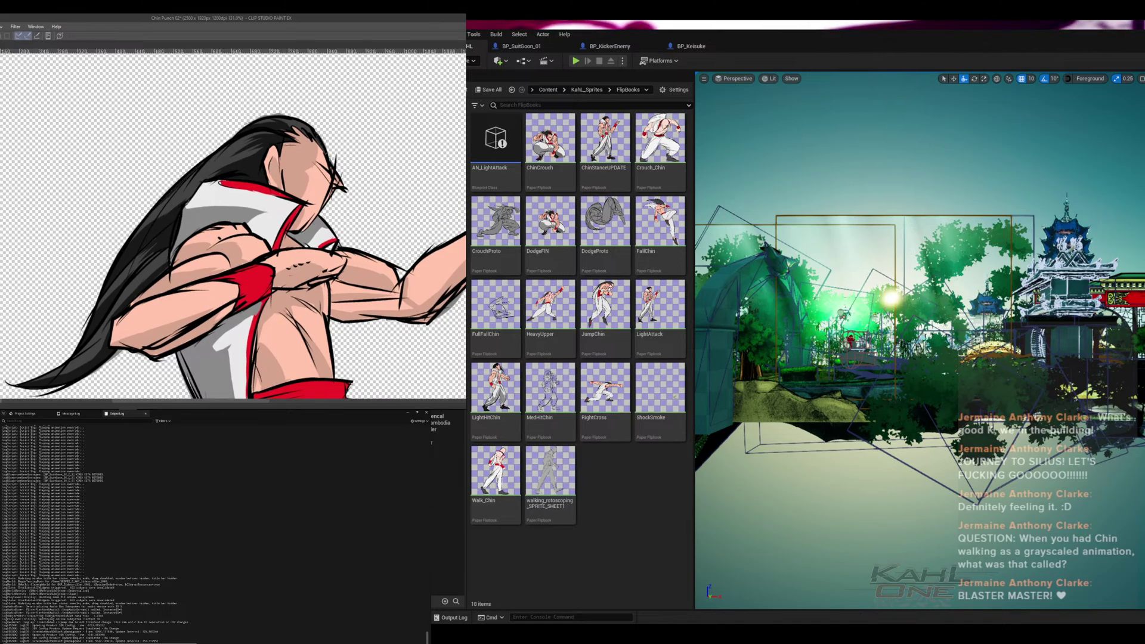
pyautogui.scroll(2, 261, 292)
pyautogui.scroll(-6, 262, 292)
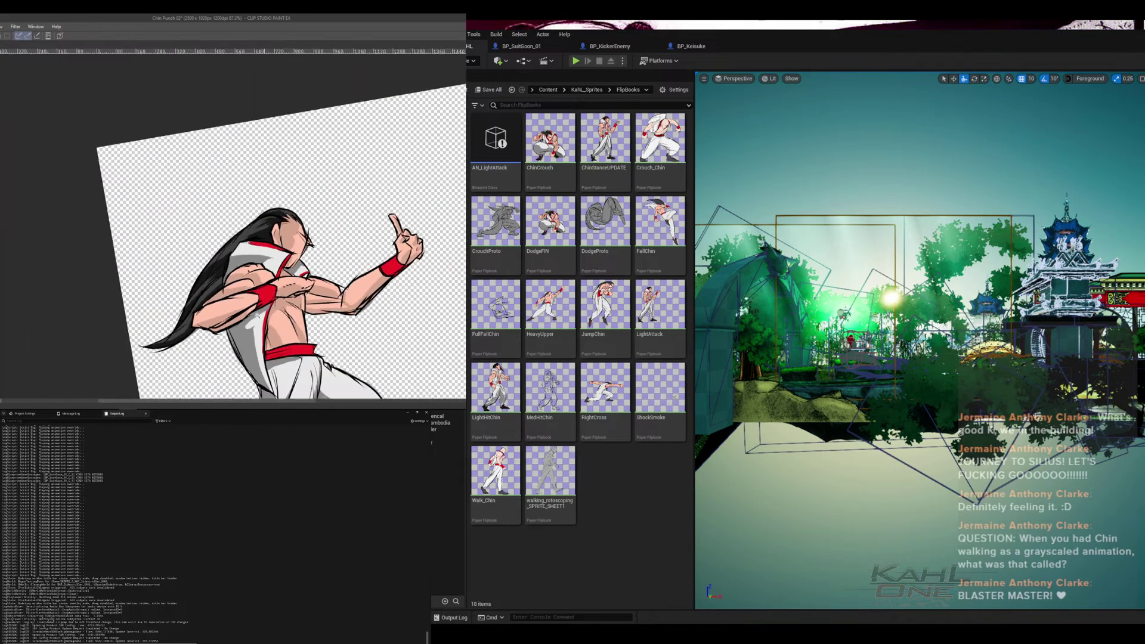
# - Outline and fill dark shadows on both shoes of the first punch frame, leaving the red patches clear
pyautogui.scroll(-5, 342, 203)
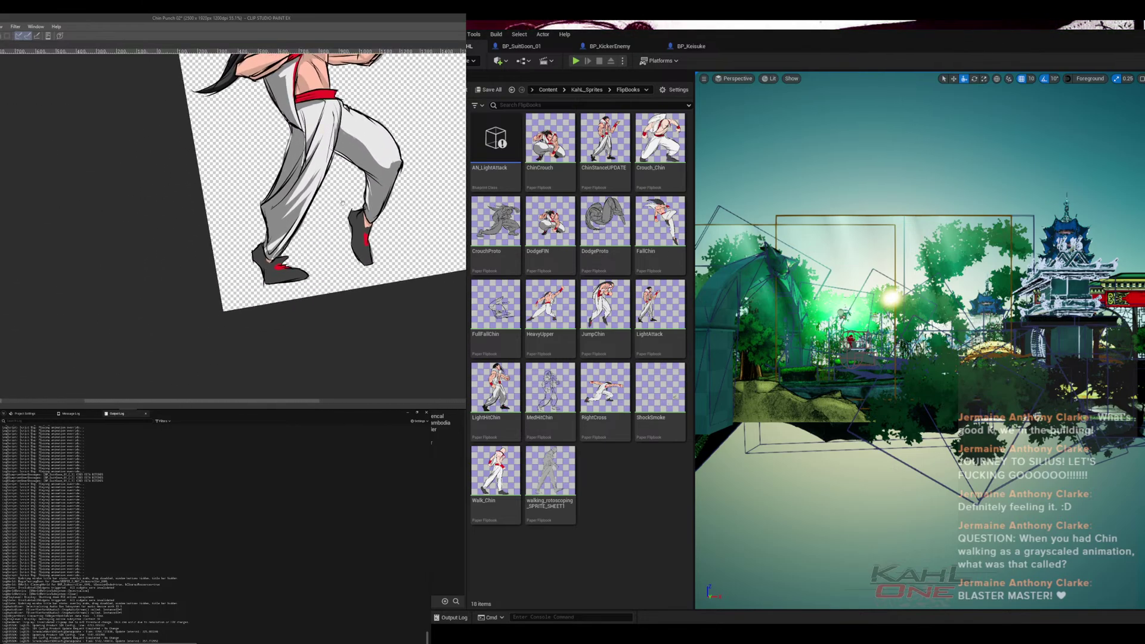
pyautogui.scroll(5, 293, 257)
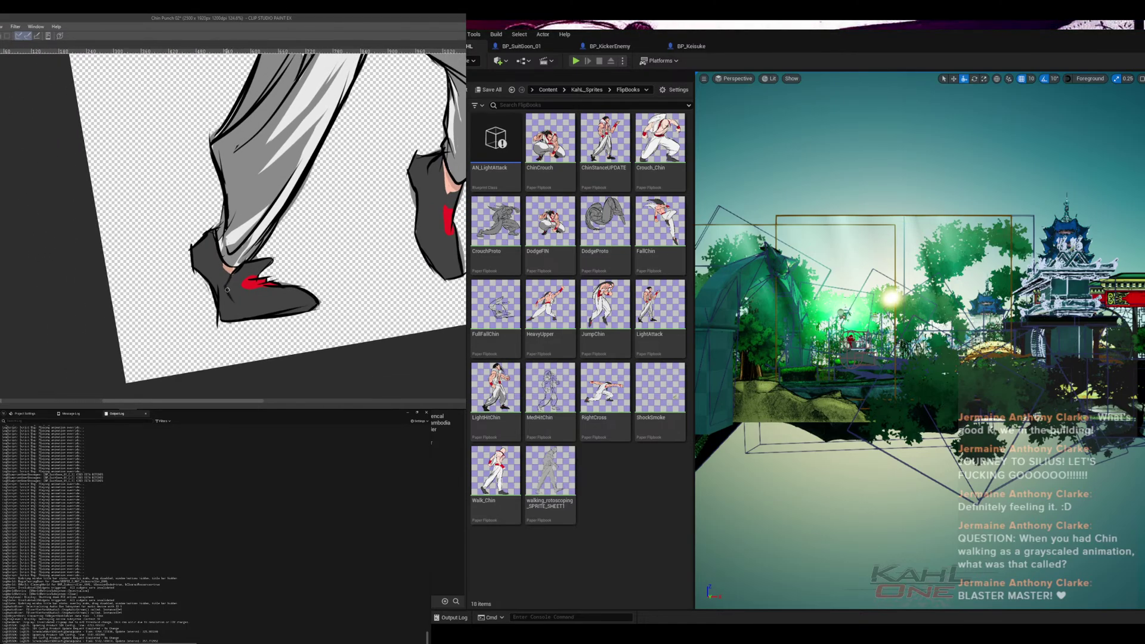
pyautogui.moveTo(259, 305); pyautogui.dragTo(271, 305)
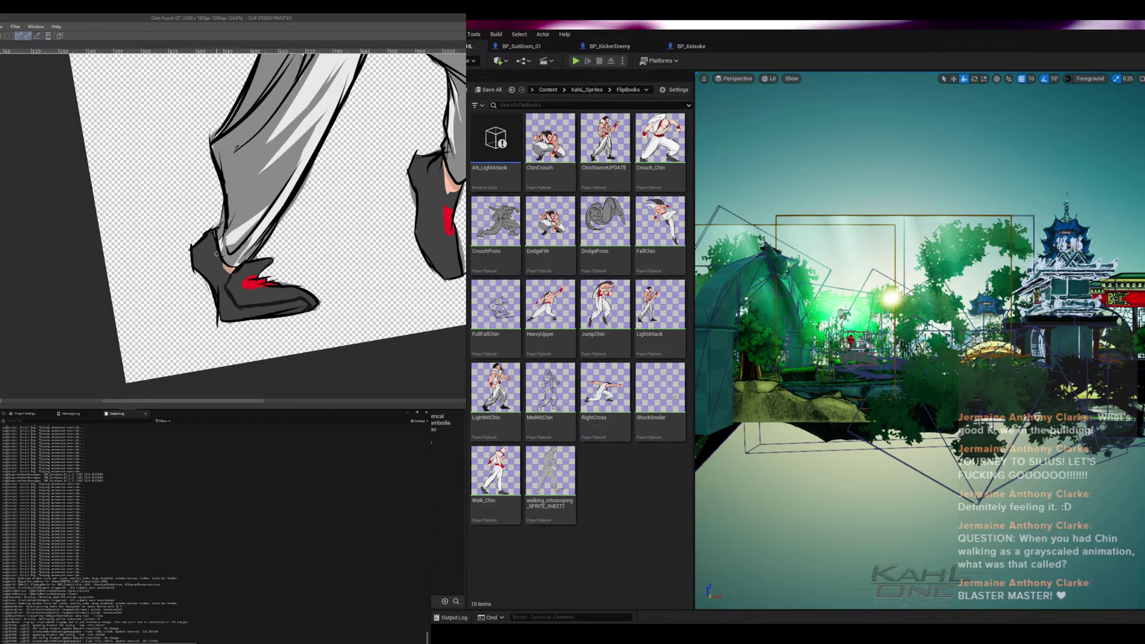
pyautogui.moveTo(212, 231); pyautogui.dragTo(216, 256)
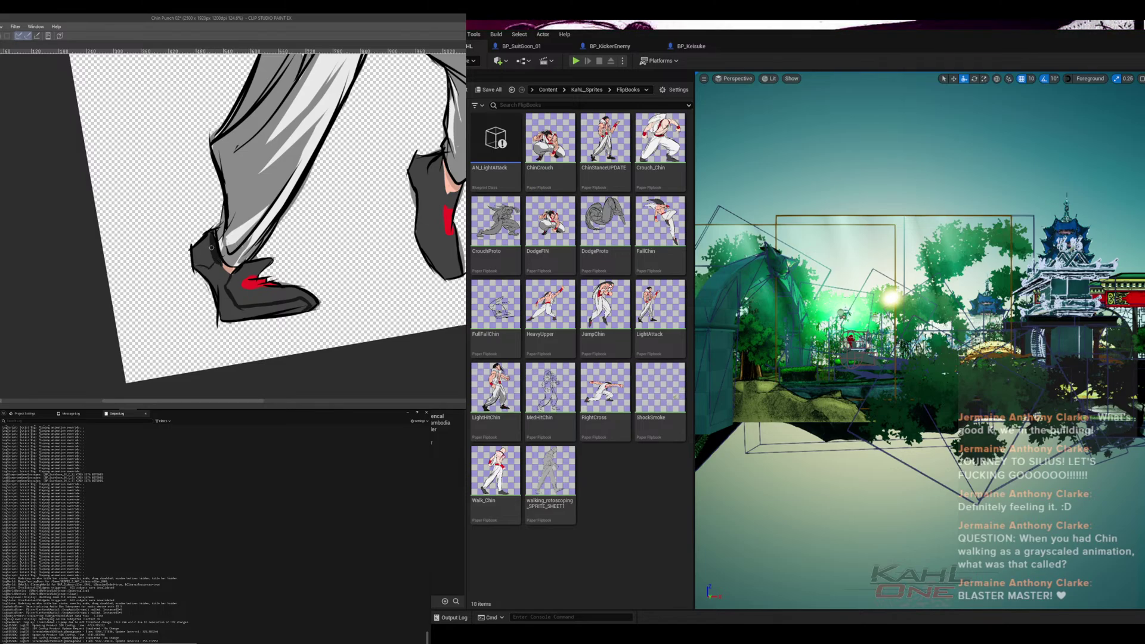
pyautogui.click(218, 278)
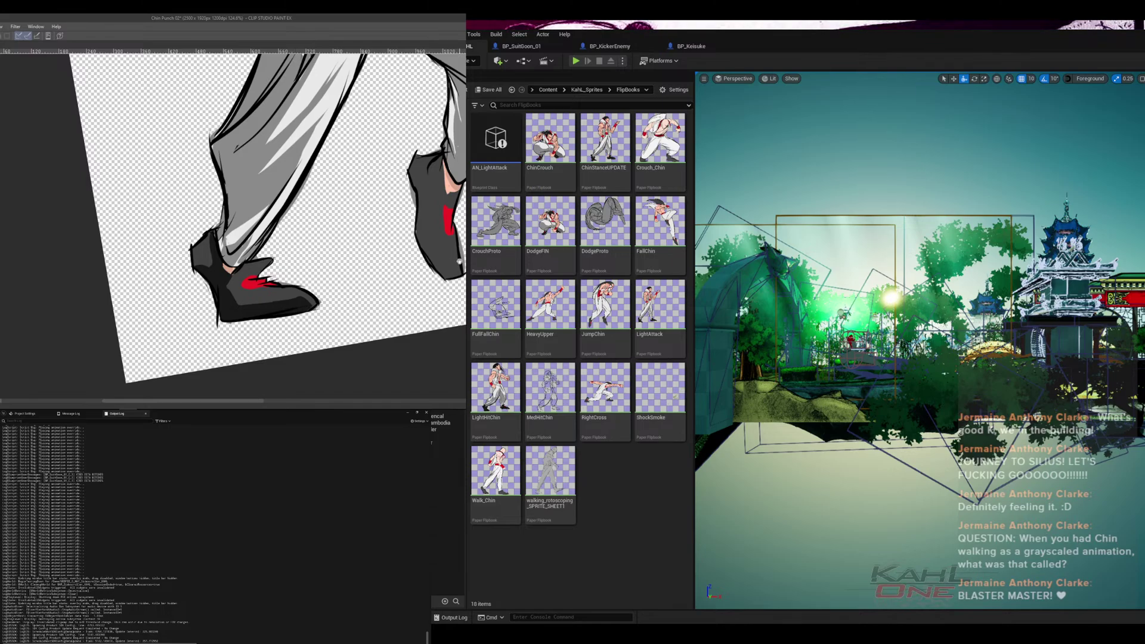
pyautogui.moveTo(459, 261)
pyautogui.mouseDown()
pyautogui.moveTo(322, 298)
pyautogui.moveTo(309, 318)
pyautogui.mouseUp()
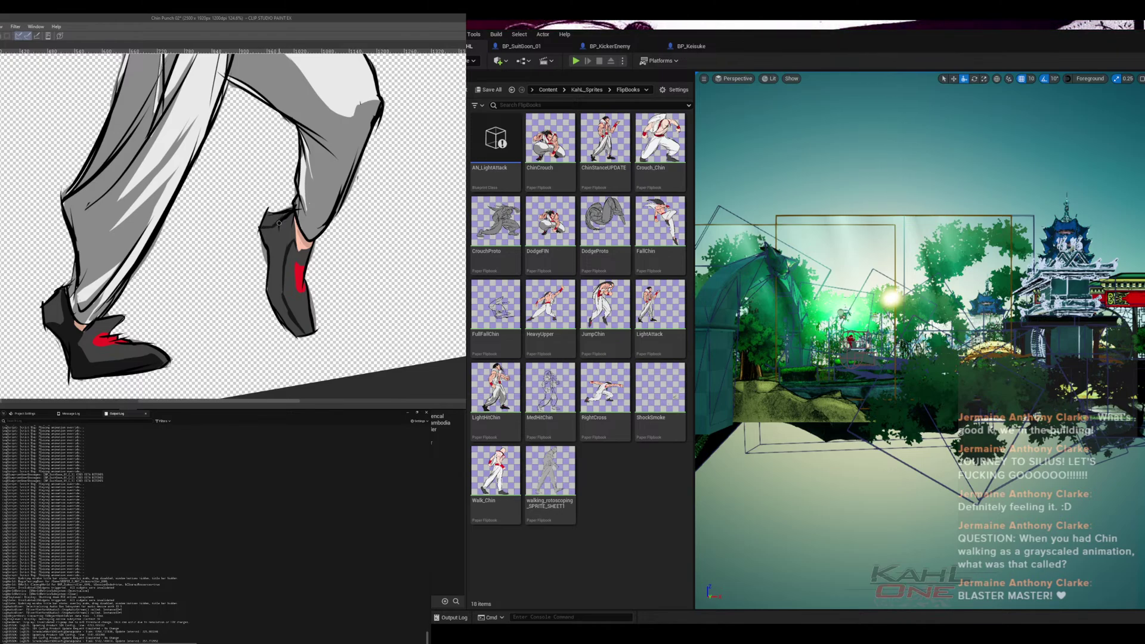
pyautogui.click(275, 249)
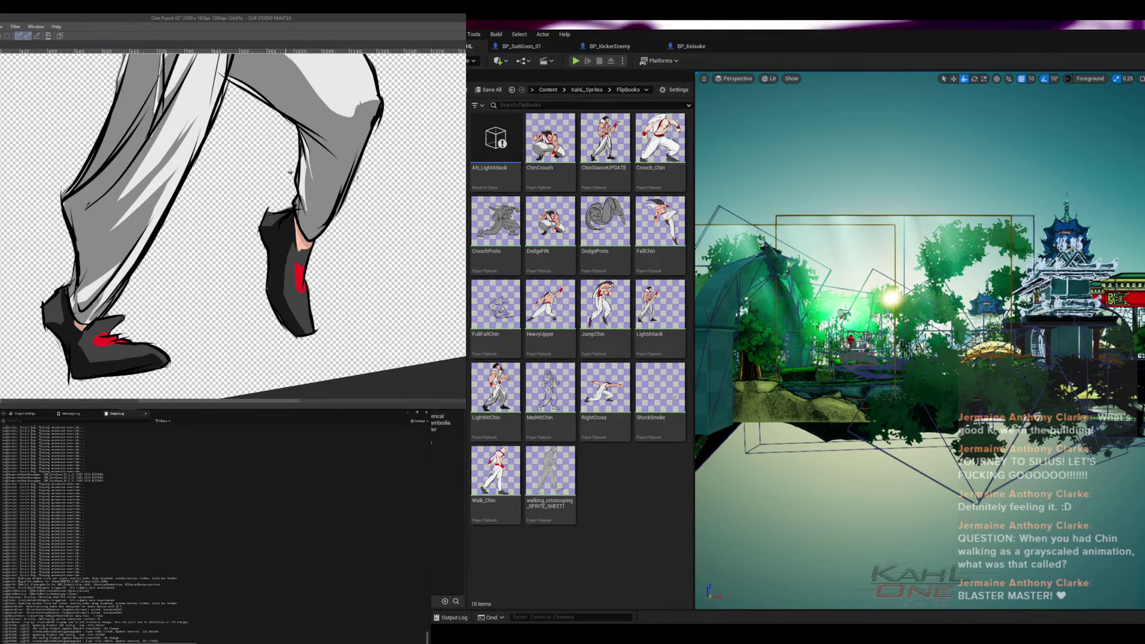
pyautogui.scroll(-5, 290, 172)
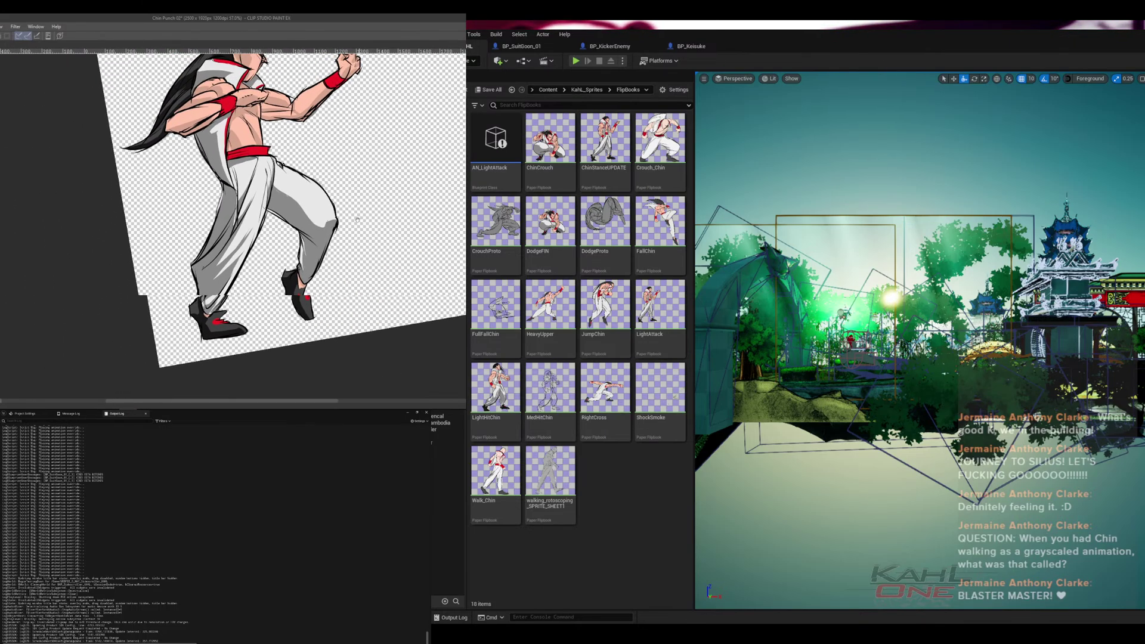
pyautogui.scroll(2, 358, 220)
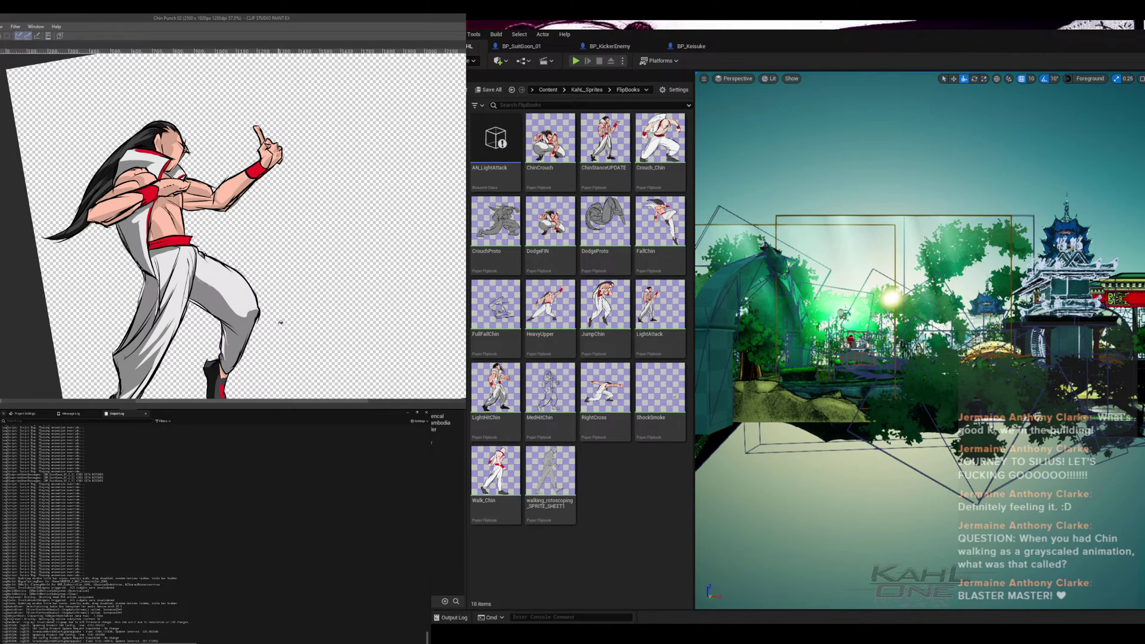
pyautogui.press('Tab')
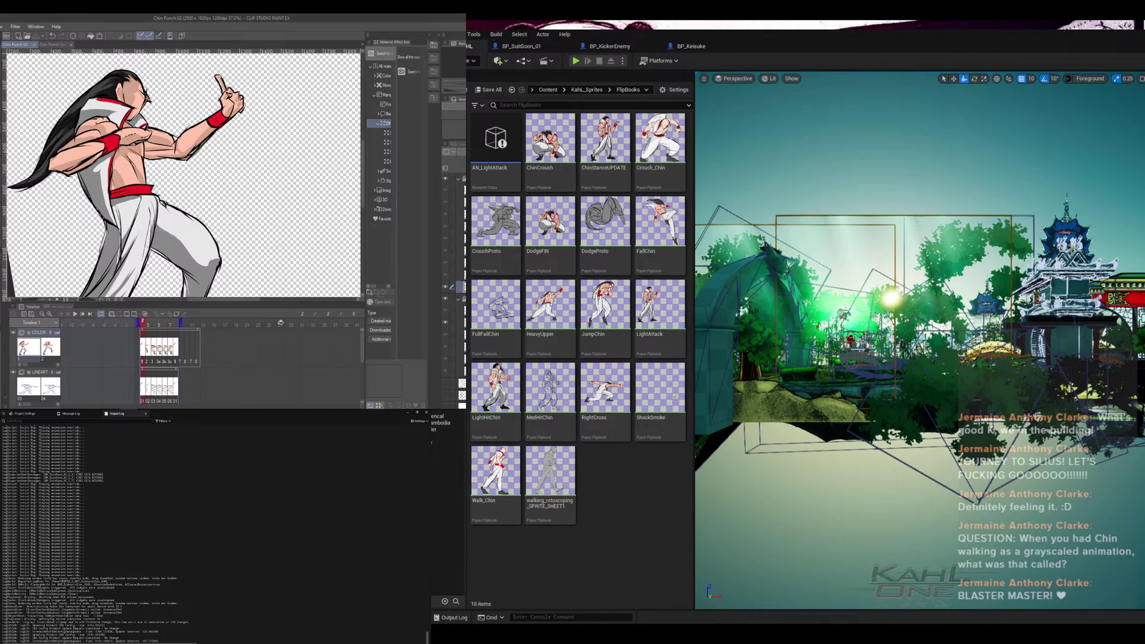
pyautogui.press('Tab')
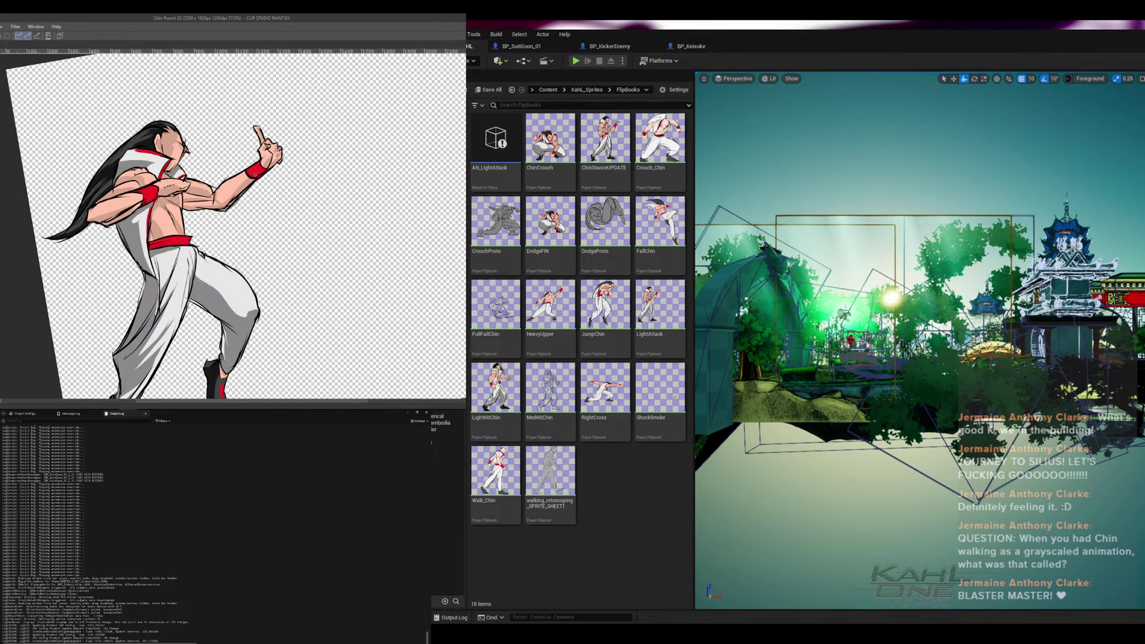
pyautogui.moveTo(264, 174); pyautogui.dragTo(253, 177)
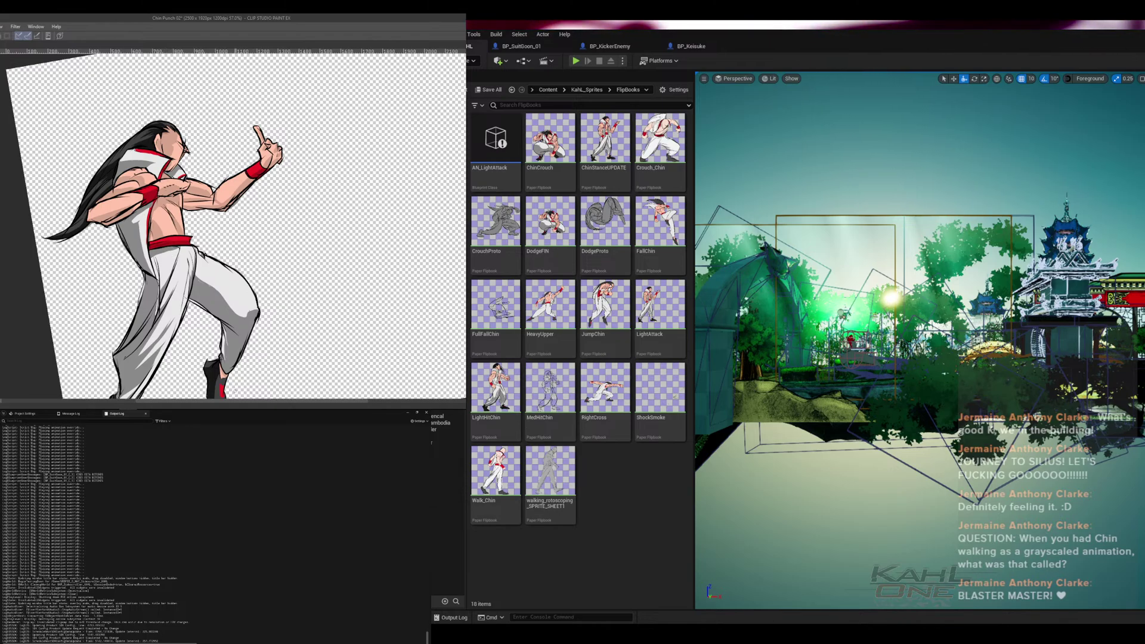
# - Go to the second punch frame and add dark shadow to the hair around the head and along its trailing strands
pyautogui.press('Tab')
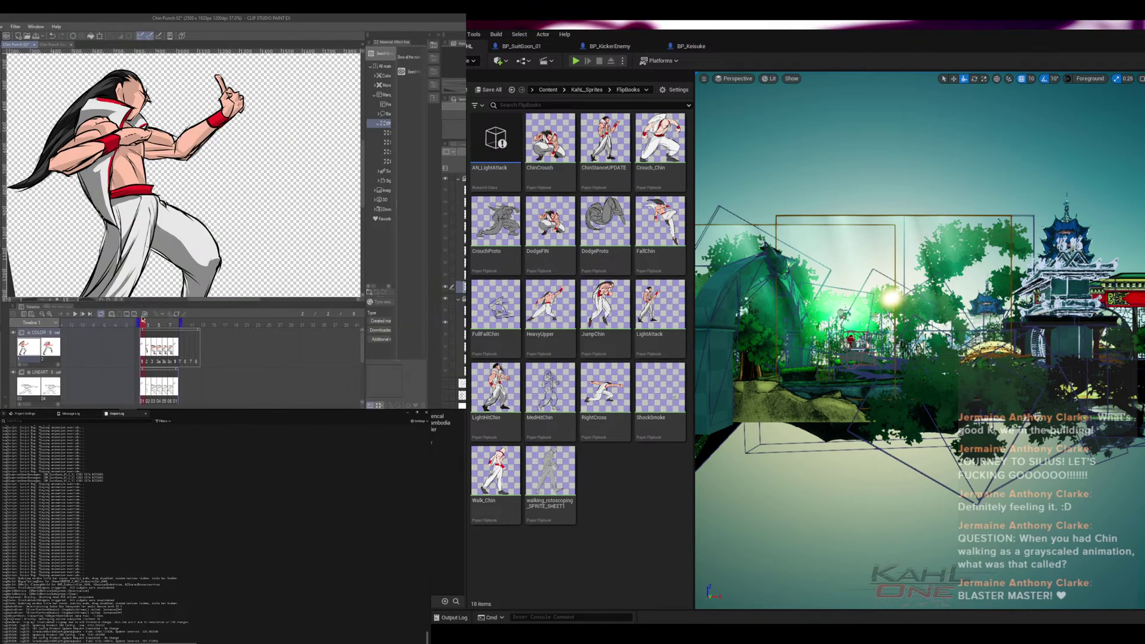
pyautogui.click(149, 328)
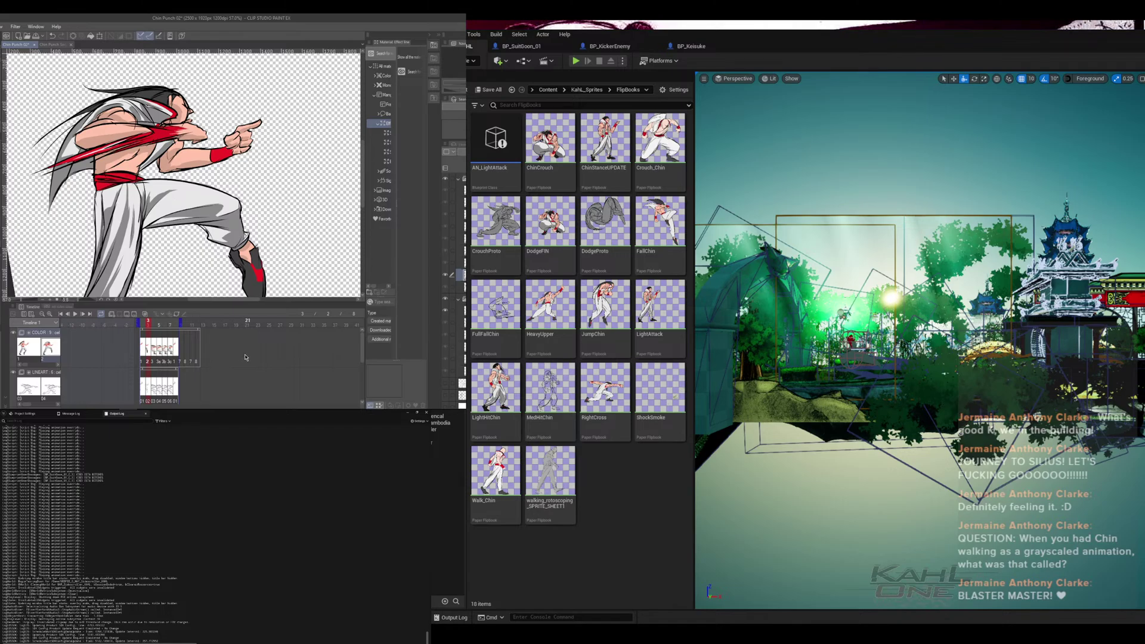
pyautogui.press('Tab')
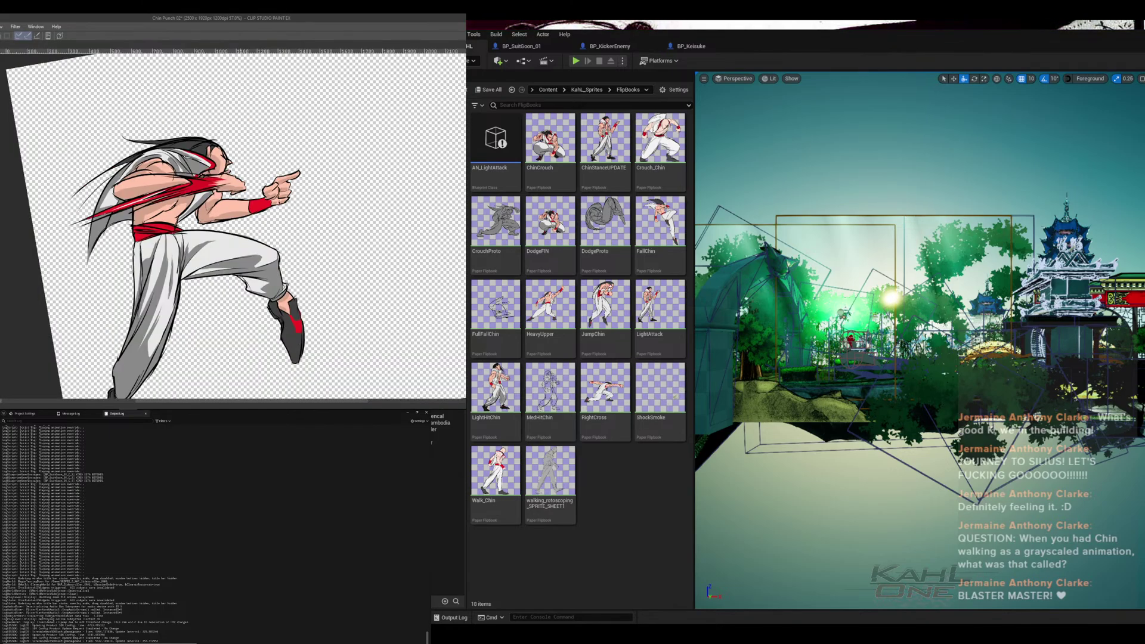
pyautogui.moveTo(311, 250); pyautogui.dragTo(294, 230)
pyautogui.moveTo(142, 248); pyautogui.dragTo(283, 225)
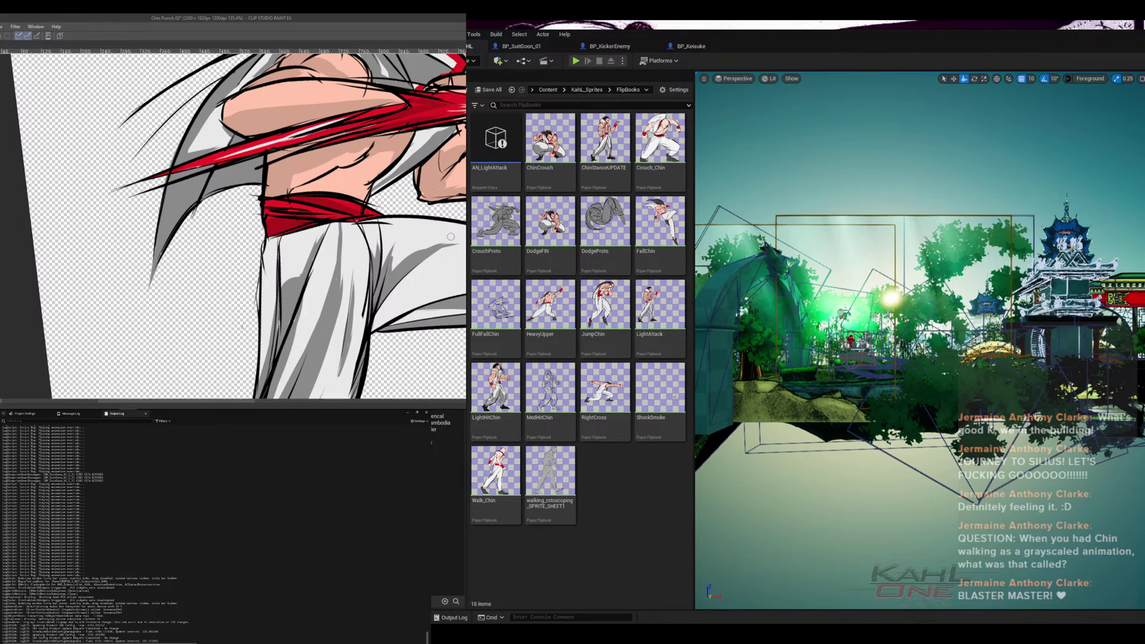
pyautogui.moveTo(459, 179); pyautogui.dragTo(376, 236)
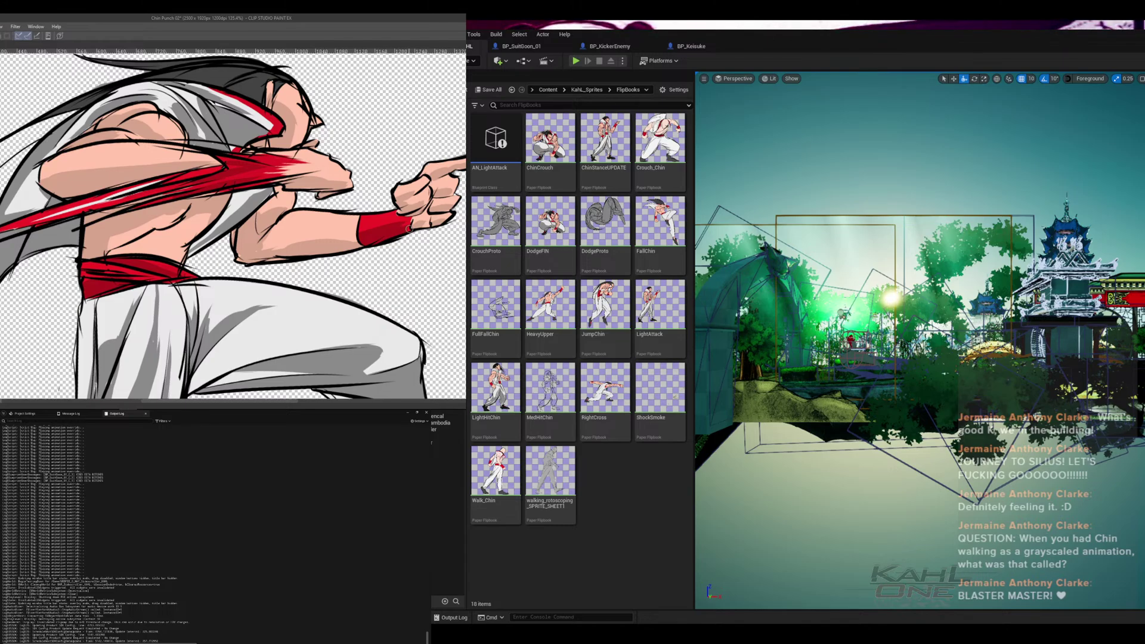
pyautogui.scroll(-10, 358, 203)
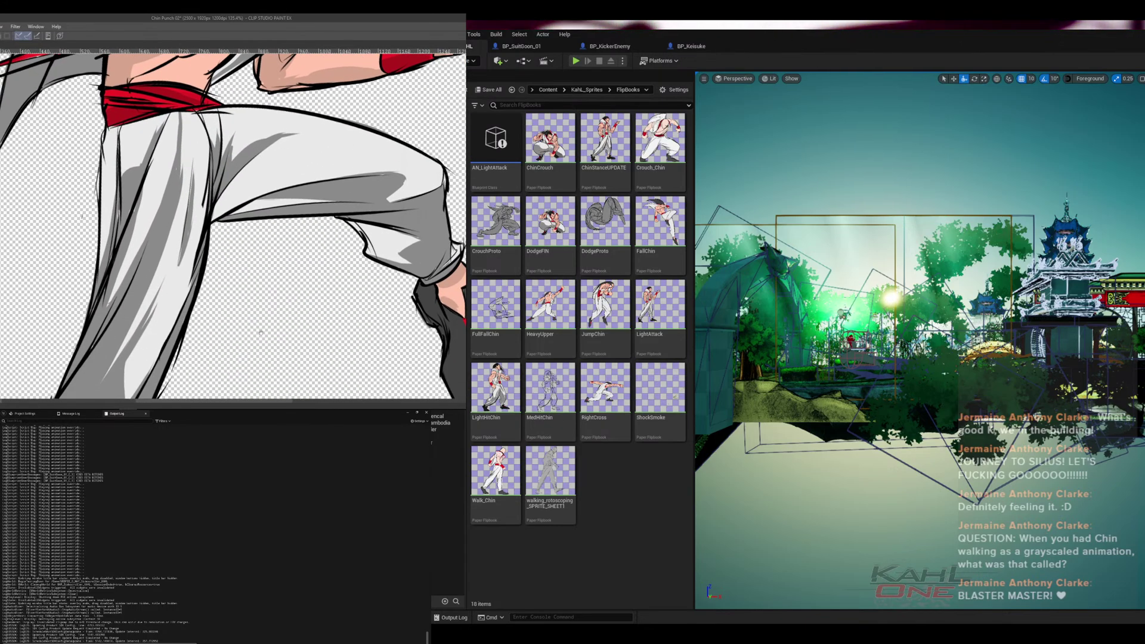
pyautogui.scroll(10, 296, 160)
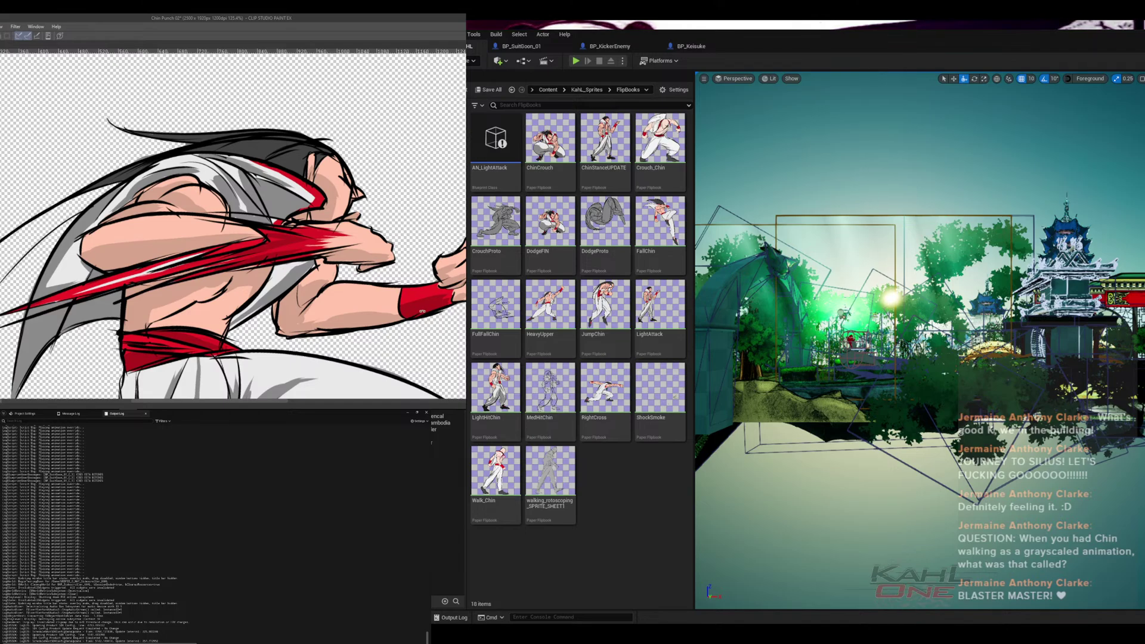
pyautogui.moveTo(422, 311); pyautogui.dragTo(310, 140)
pyautogui.moveTo(270, 228); pyautogui.dragTo(361, 198)
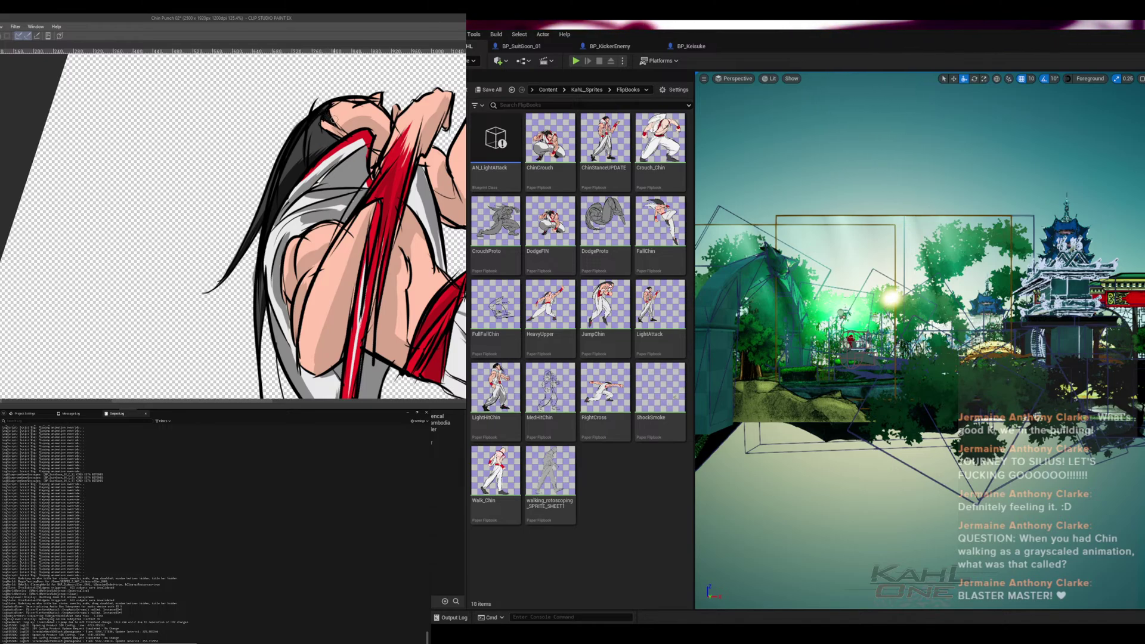
pyautogui.moveTo(331, 136)
pyautogui.mouseDown()
pyautogui.moveTo(319, 148)
pyautogui.moveTo(331, 136)
pyautogui.mouseUp()
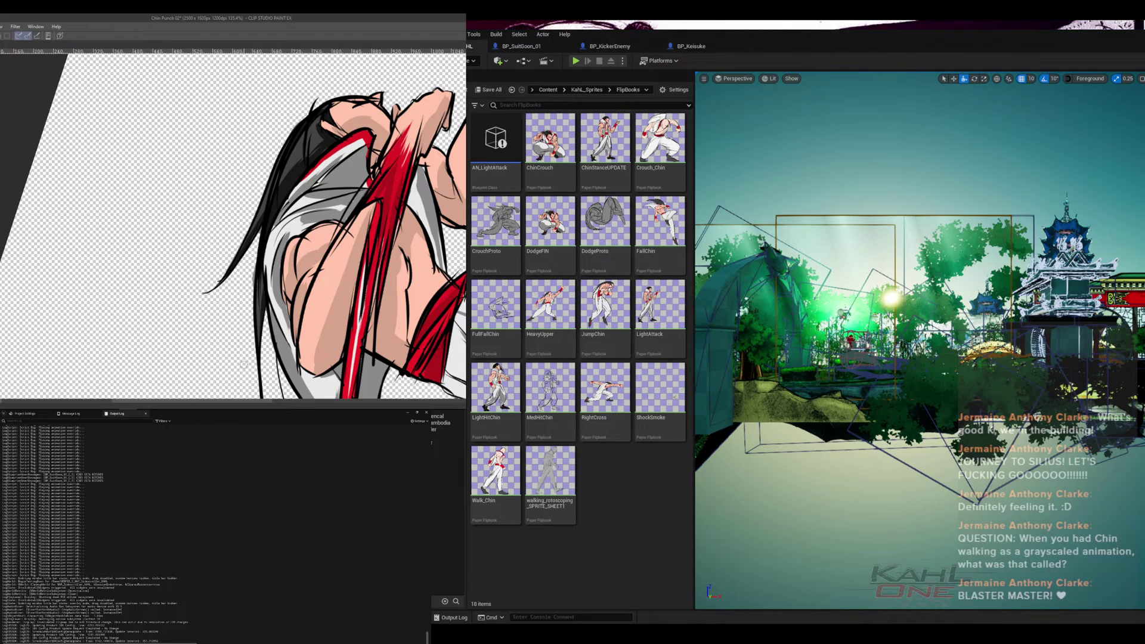
# - Shade the undersides of the standing and raised shoes in the second punch frame with dark shadow
pyautogui.moveTo(244, 364); pyautogui.dragTo(71, 212)
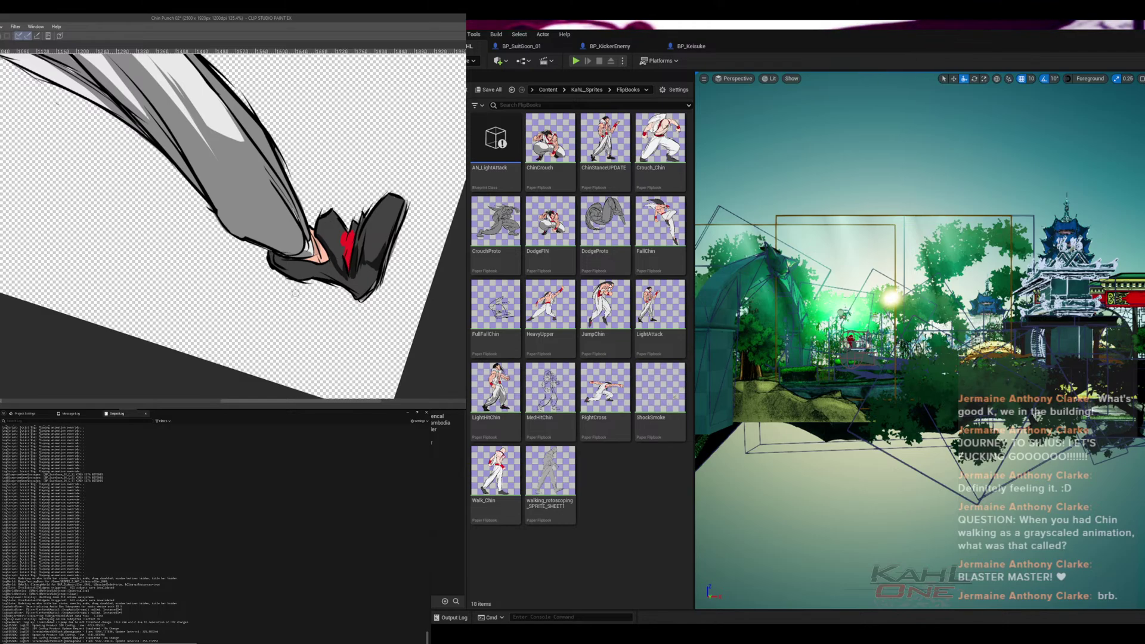
pyautogui.moveTo(366, 292); pyautogui.dragTo(368, 285)
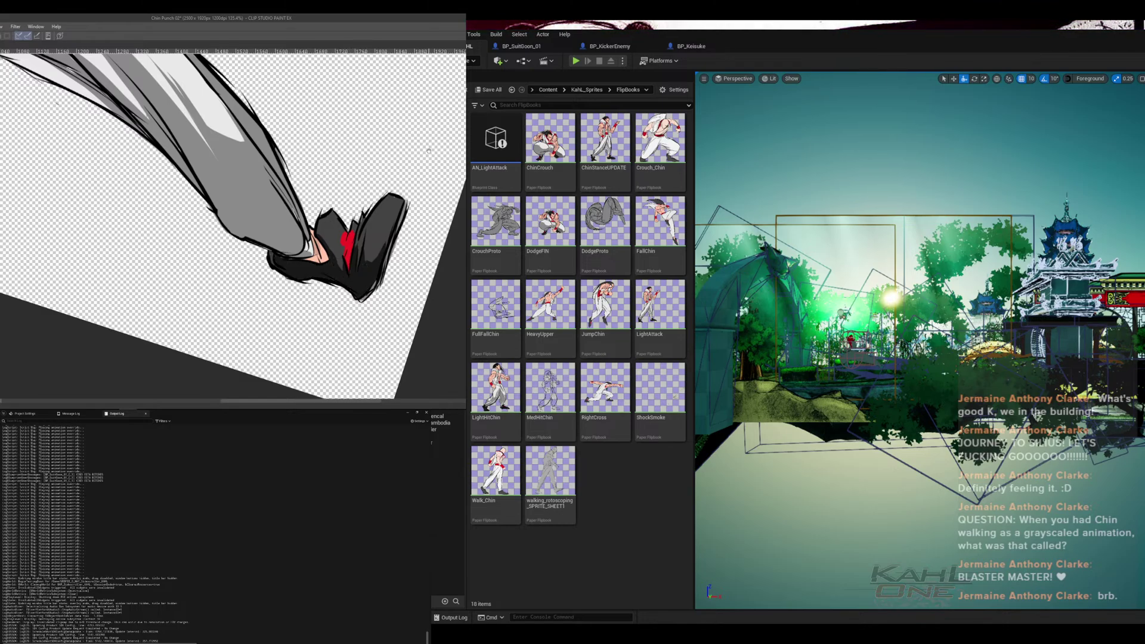
pyautogui.moveTo(428, 150); pyautogui.dragTo(434, 255)
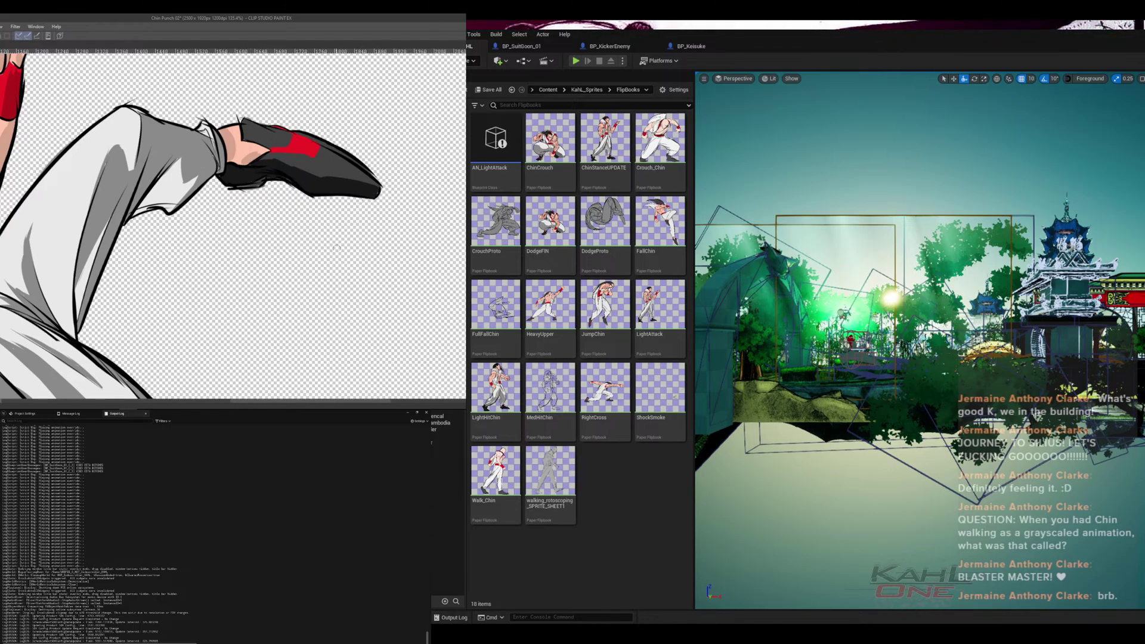
pyautogui.scroll(-5, 337, 248)
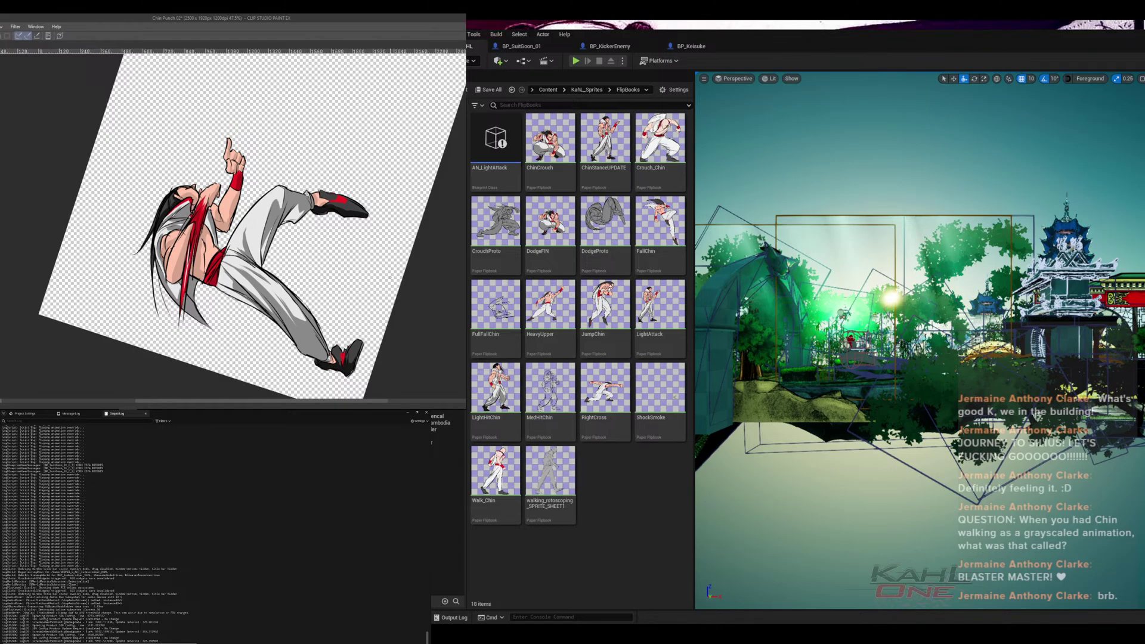
pyautogui.moveTo(391, 276); pyautogui.dragTo(367, 182)
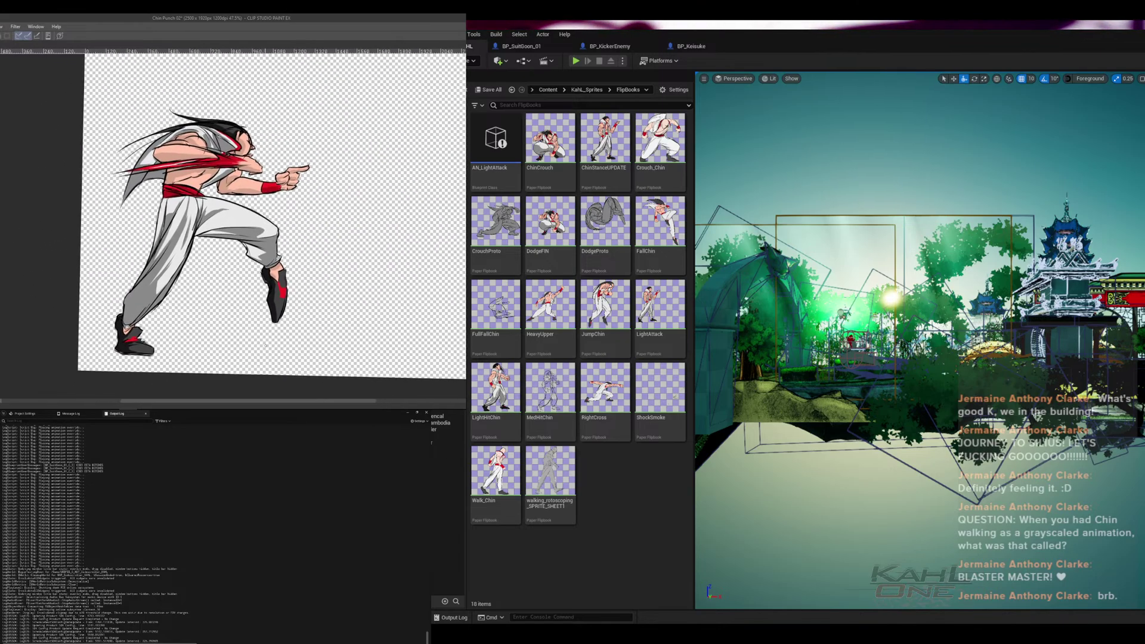
# - Go to the third punch frame with the extended arm and fill dark shadows on the front and back shoes
pyautogui.press('Tab')
pyautogui.click(154, 327)
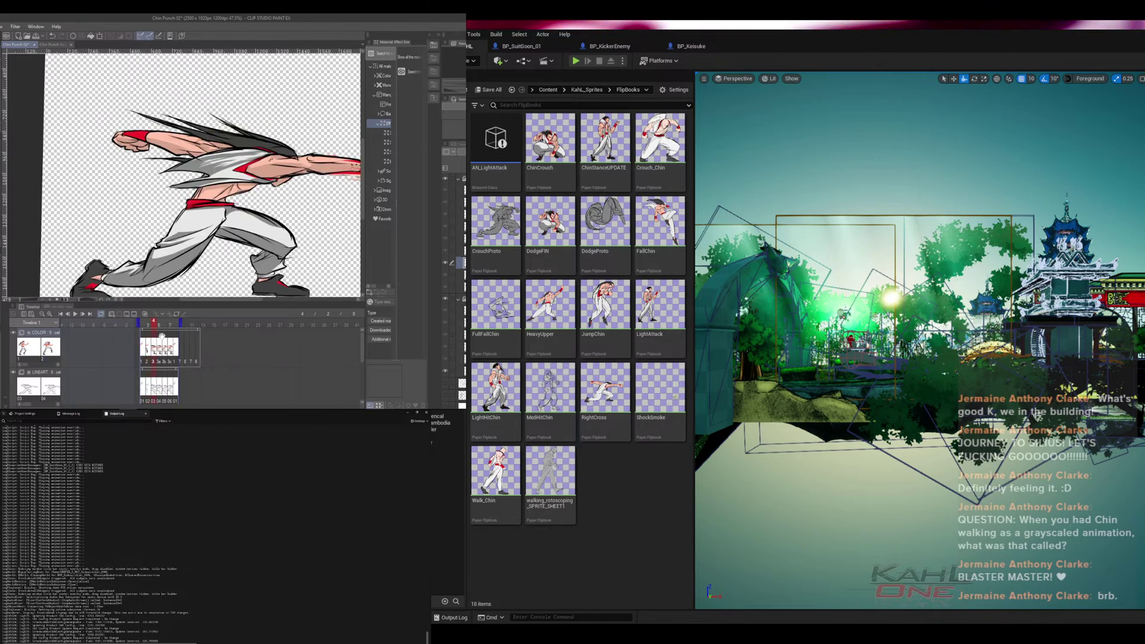
pyautogui.press('Tab')
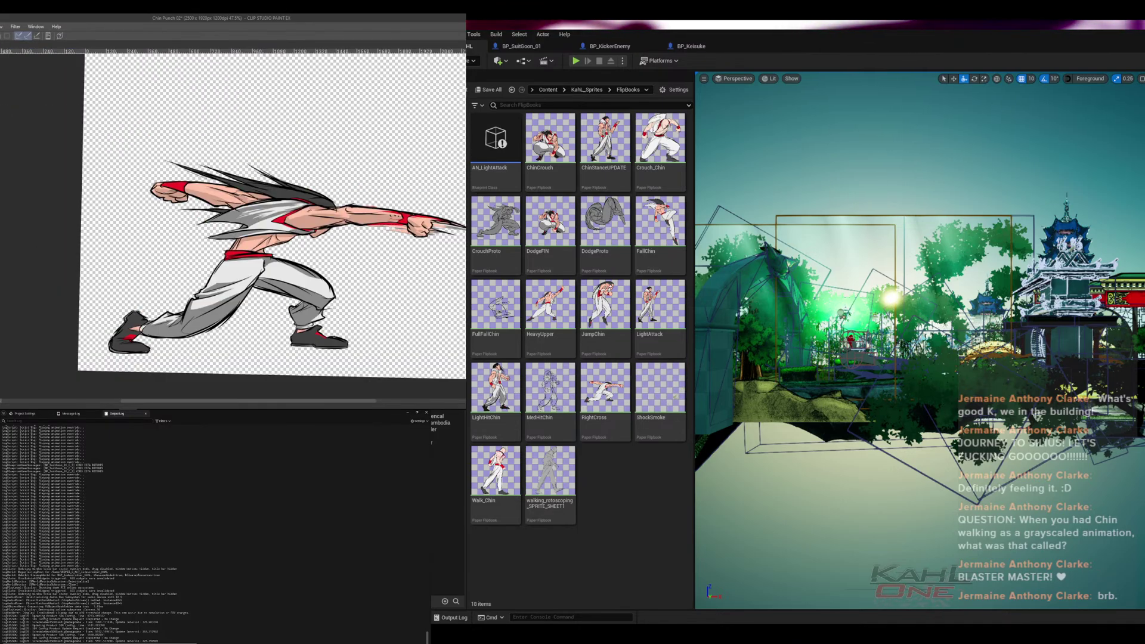
pyautogui.scroll(3, 410, 230)
pyautogui.moveTo(402, 267); pyautogui.dragTo(410, 230)
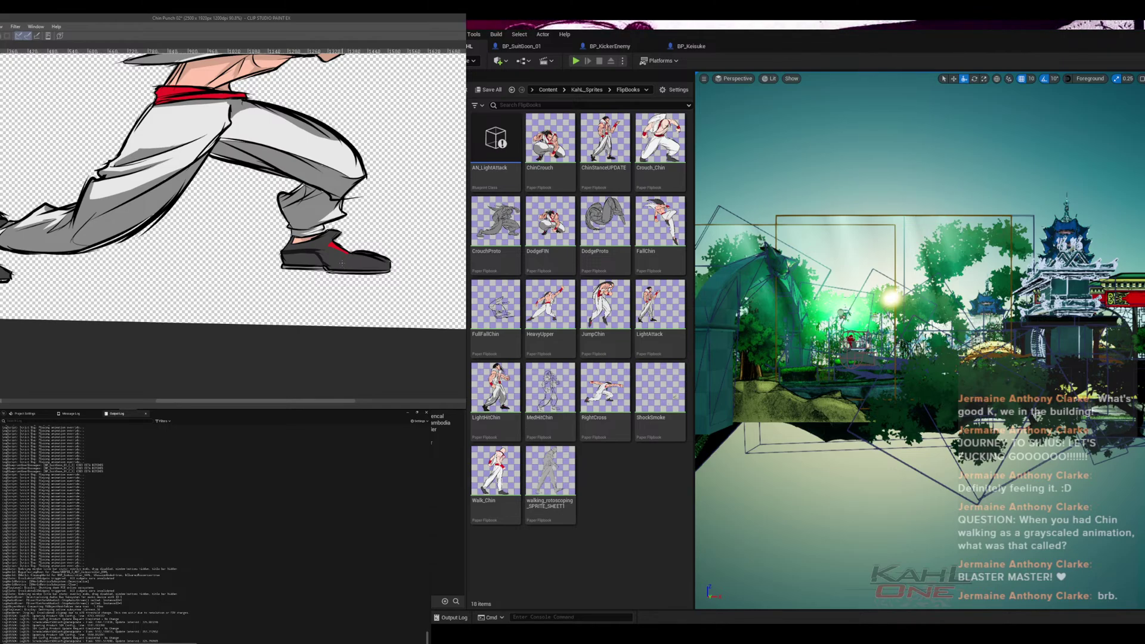
pyautogui.click(345, 265)
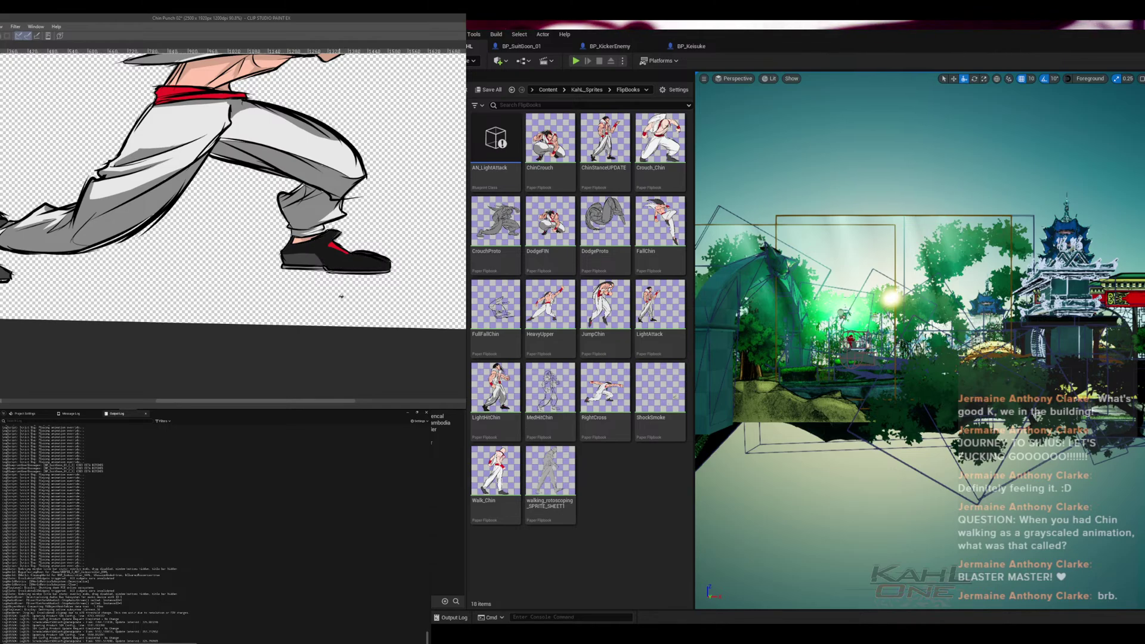
pyautogui.hscroll(-3, 336, 299)
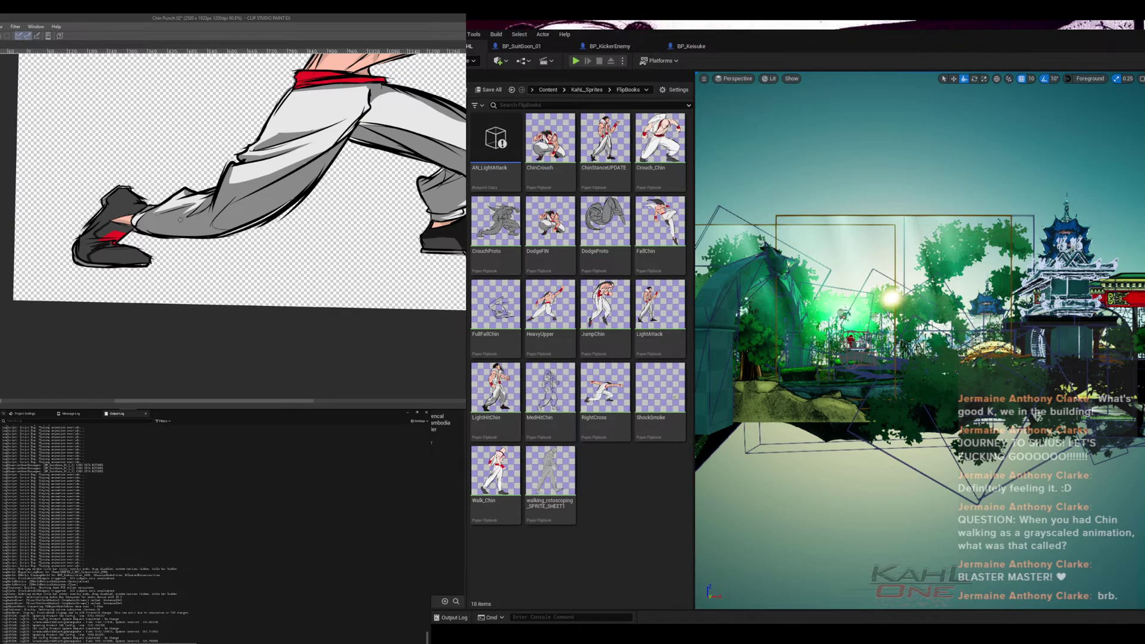
pyautogui.click(115, 218)
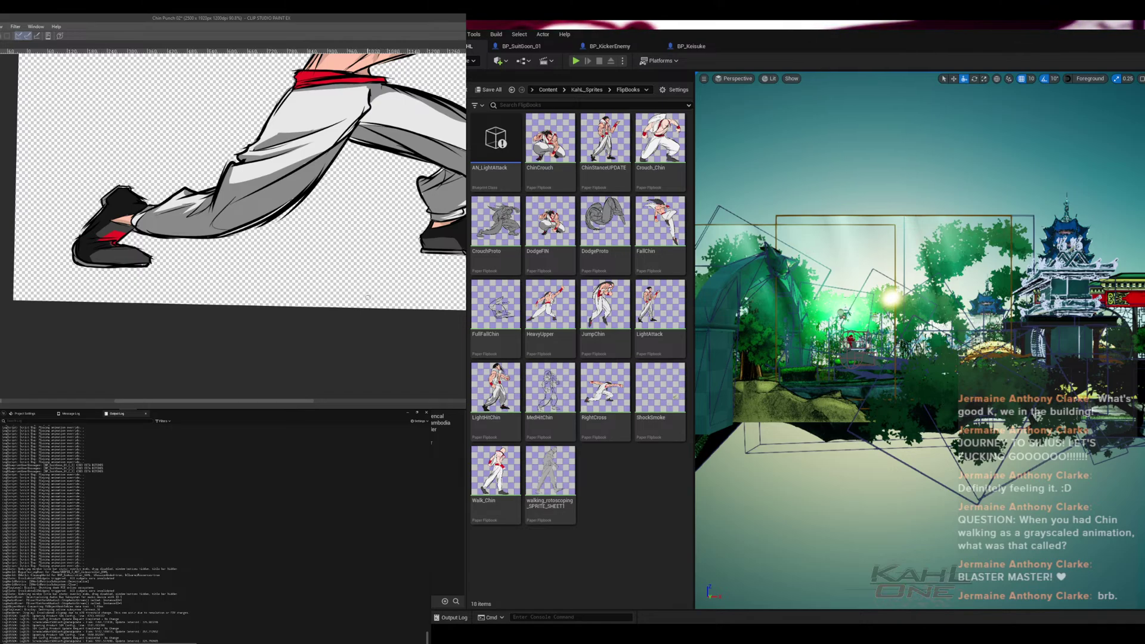
# - Outline and fill dark shadows on the third frame's flowing hair, from the crown along the collar to the trailing tips
pyautogui.moveTo(514, 105)
pyautogui.mouseDown()
pyautogui.moveTo(403, 263)
pyautogui.moveTo(397, 314)
pyautogui.moveTo(448, 231)
pyautogui.moveTo(411, 304)
pyautogui.moveTo(317, 391)
pyautogui.mouseUp()
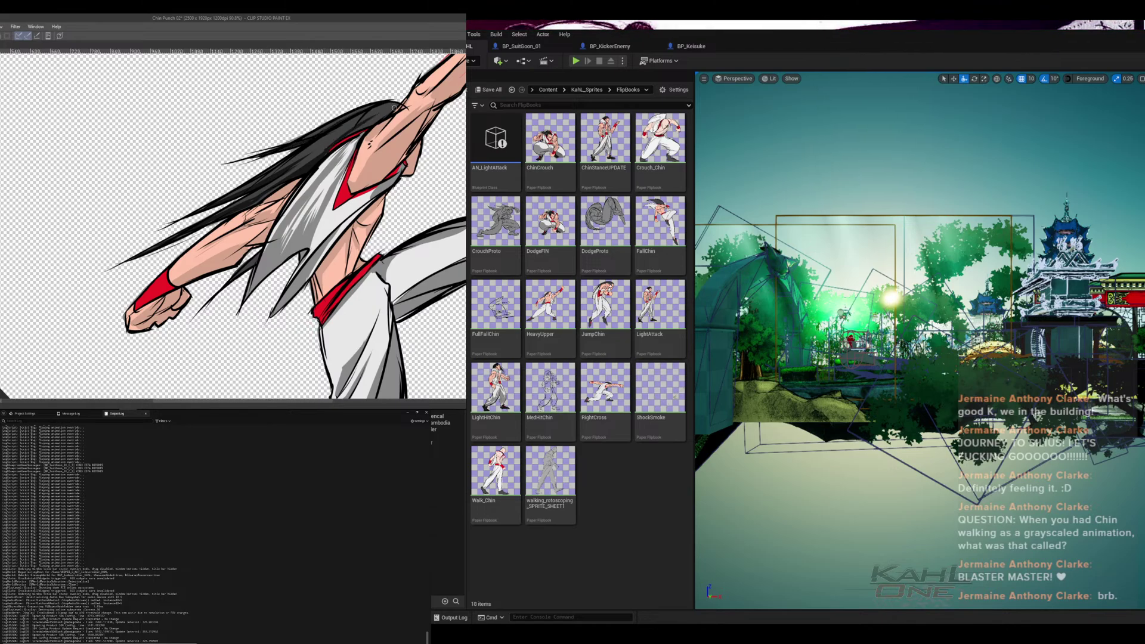
pyautogui.moveTo(395, 103); pyautogui.dragTo(354, 135)
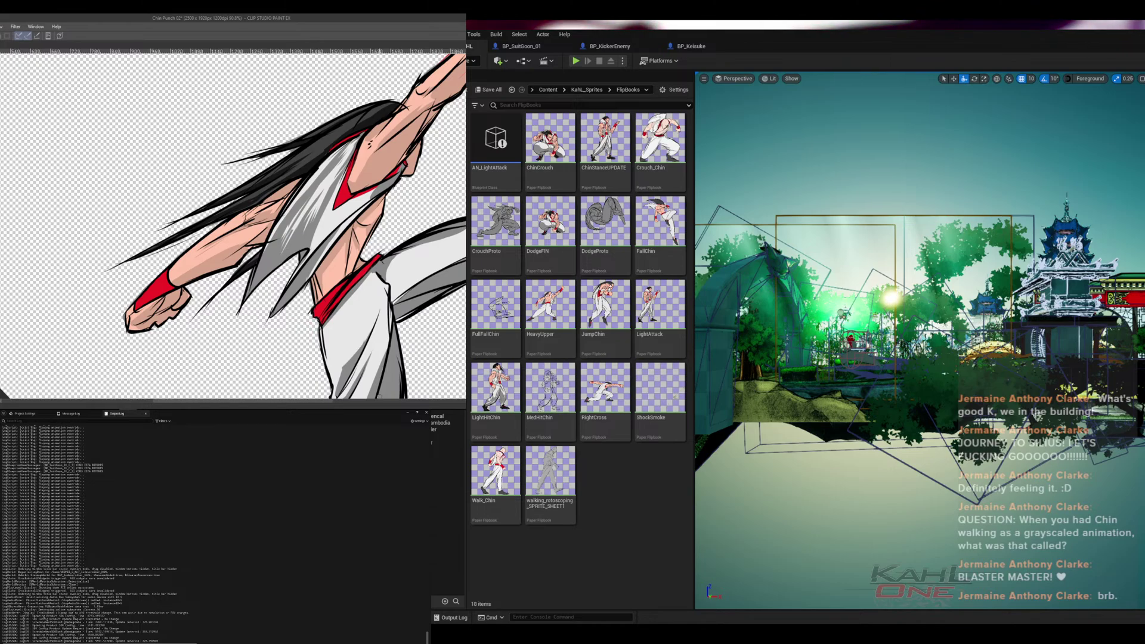
pyautogui.moveTo(378, 301); pyautogui.dragTo(343, 294)
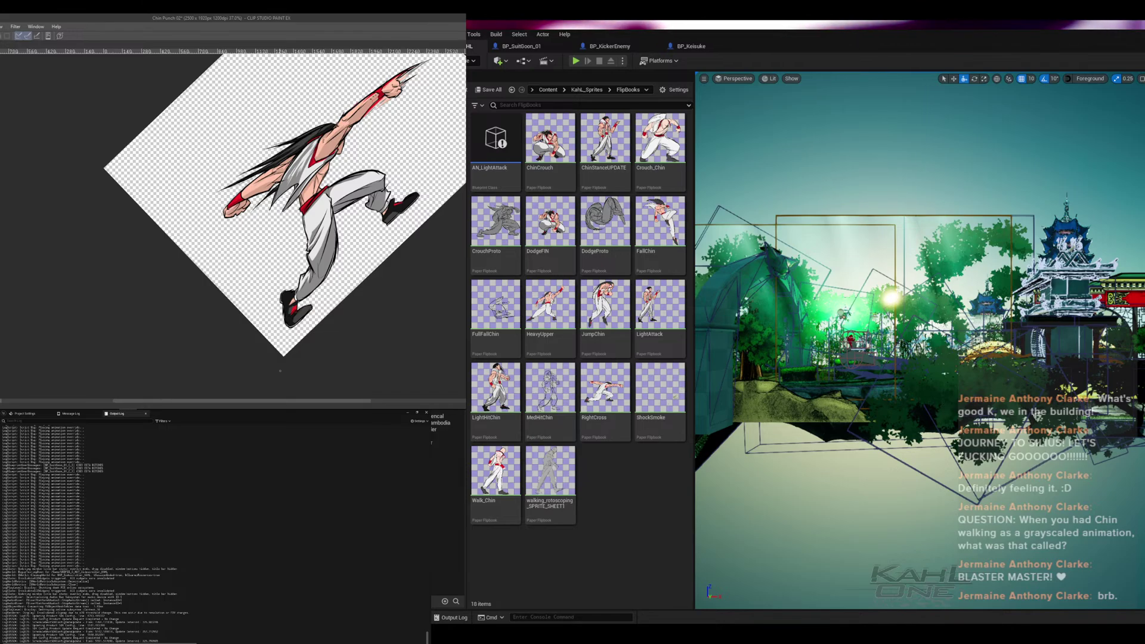
# - Go to the fourth punch frame and fill the front shoe's shadow area with the dark shade
pyautogui.press('Tab')
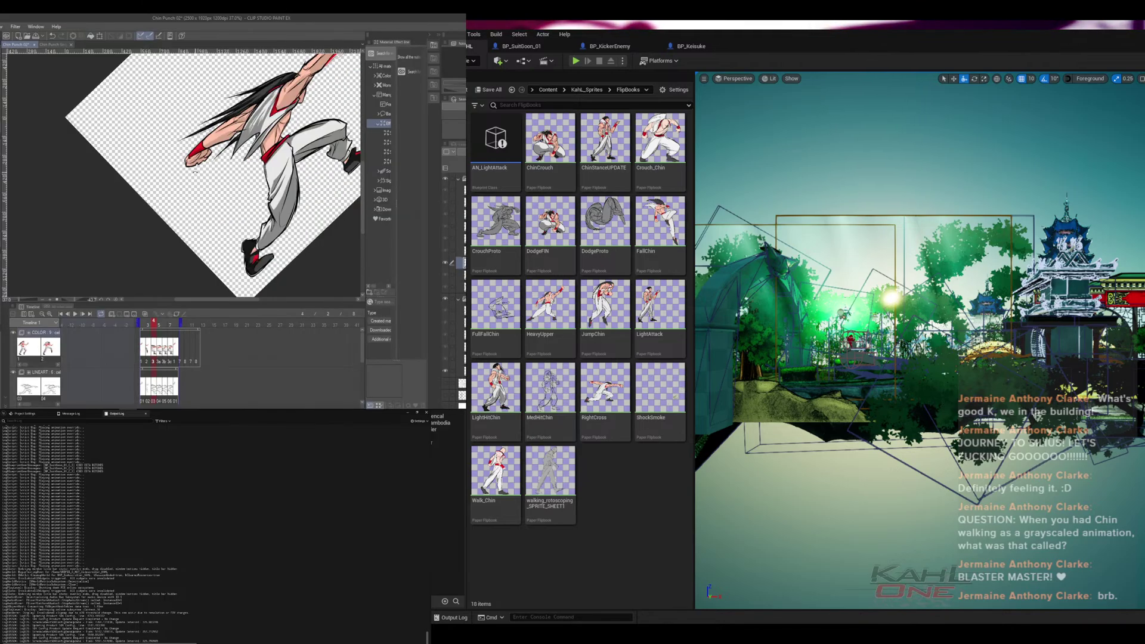
pyautogui.moveTo(195, 171); pyautogui.dragTo(226, 169)
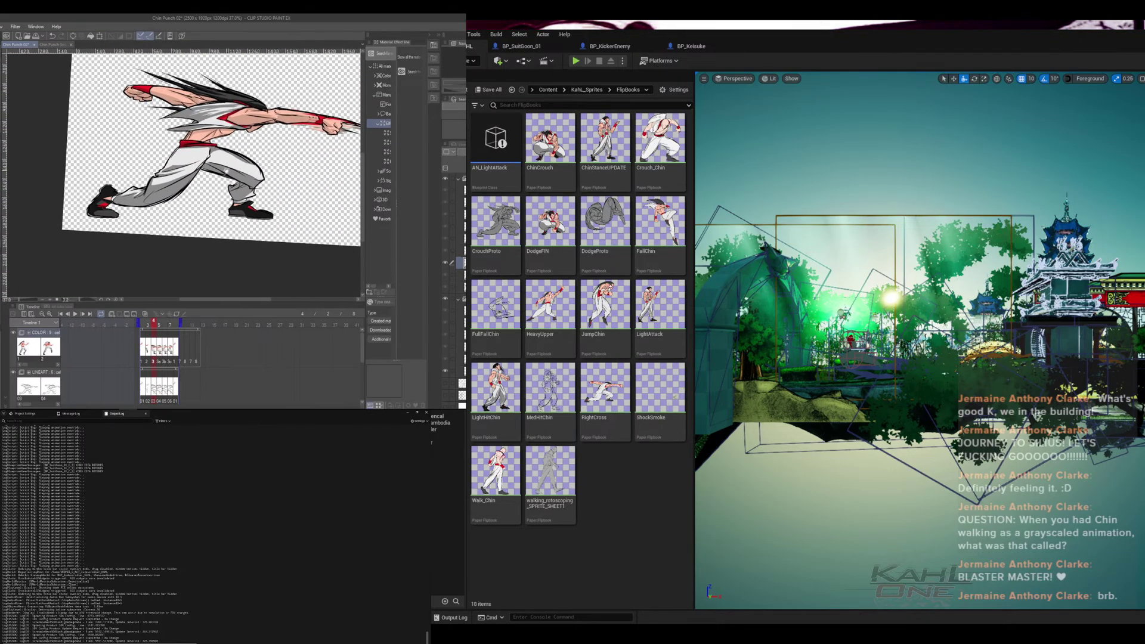
pyautogui.moveTo(153, 328); pyautogui.dragTo(157, 336)
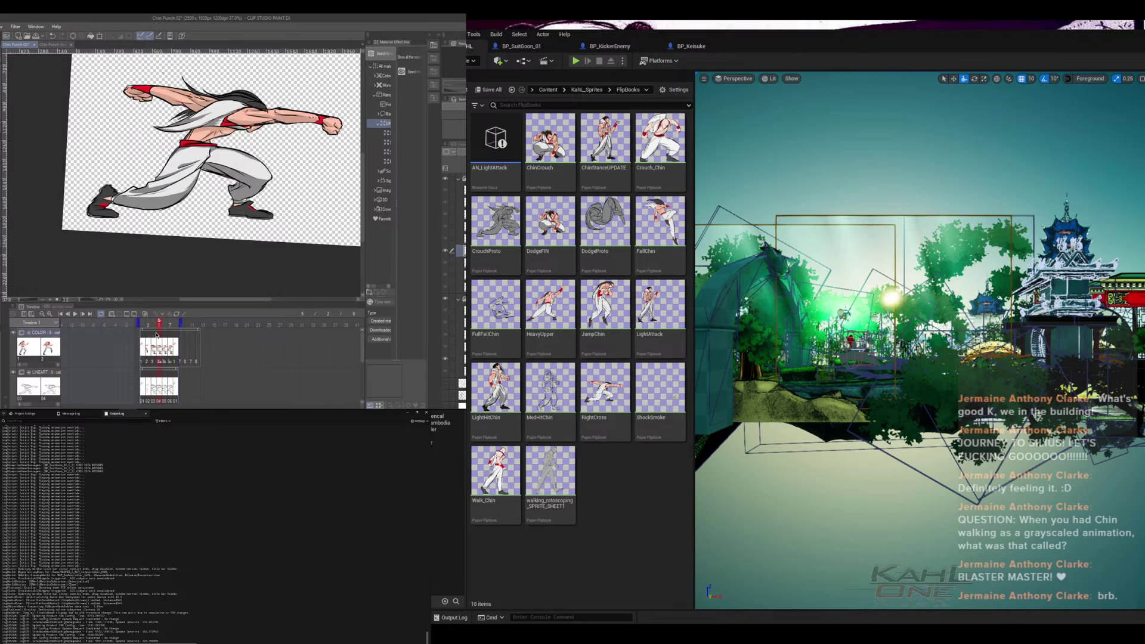
pyautogui.press('Tab')
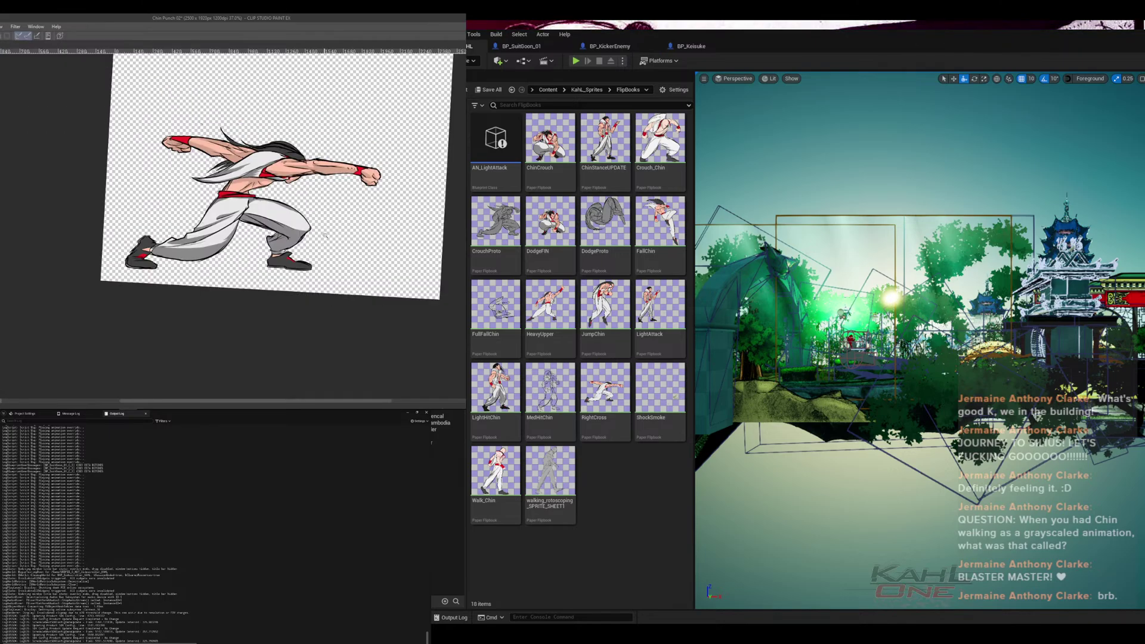
pyautogui.scroll(5, 351, 230)
pyautogui.moveTo(351, 230); pyautogui.dragTo(352, 239)
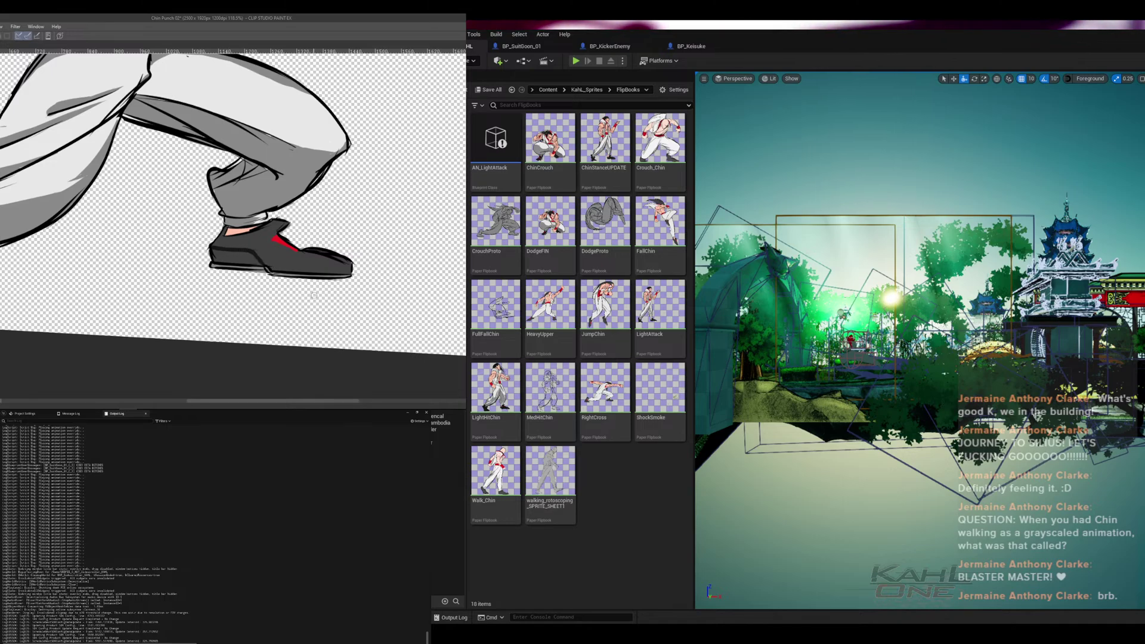
pyautogui.press('Tab')
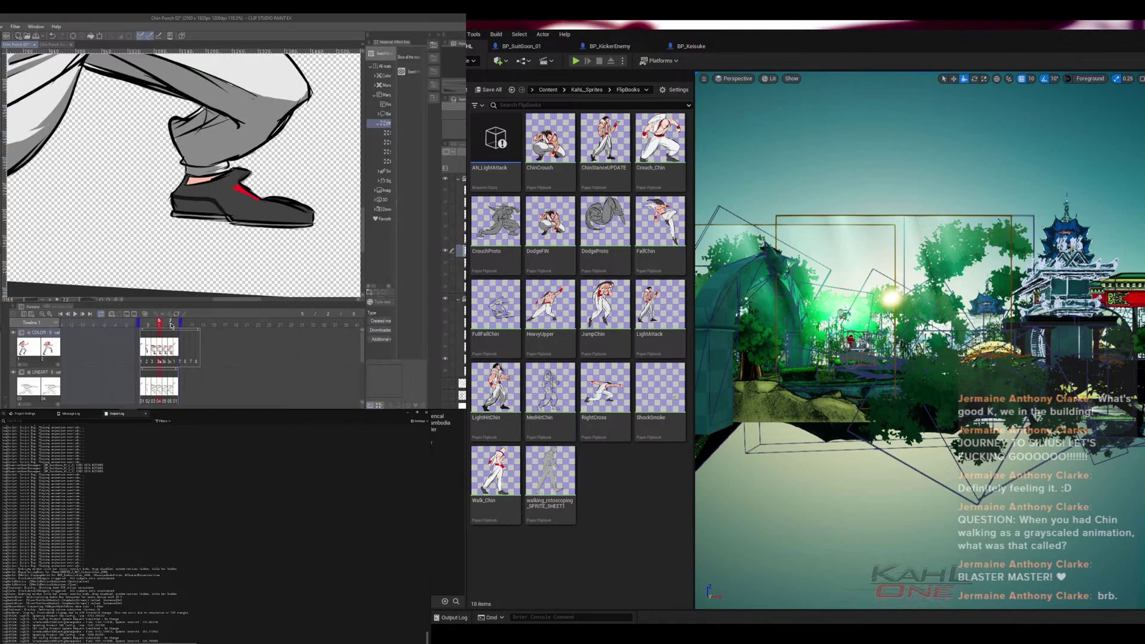
pyautogui.moveTo(159, 327); pyautogui.dragTo(160, 329)
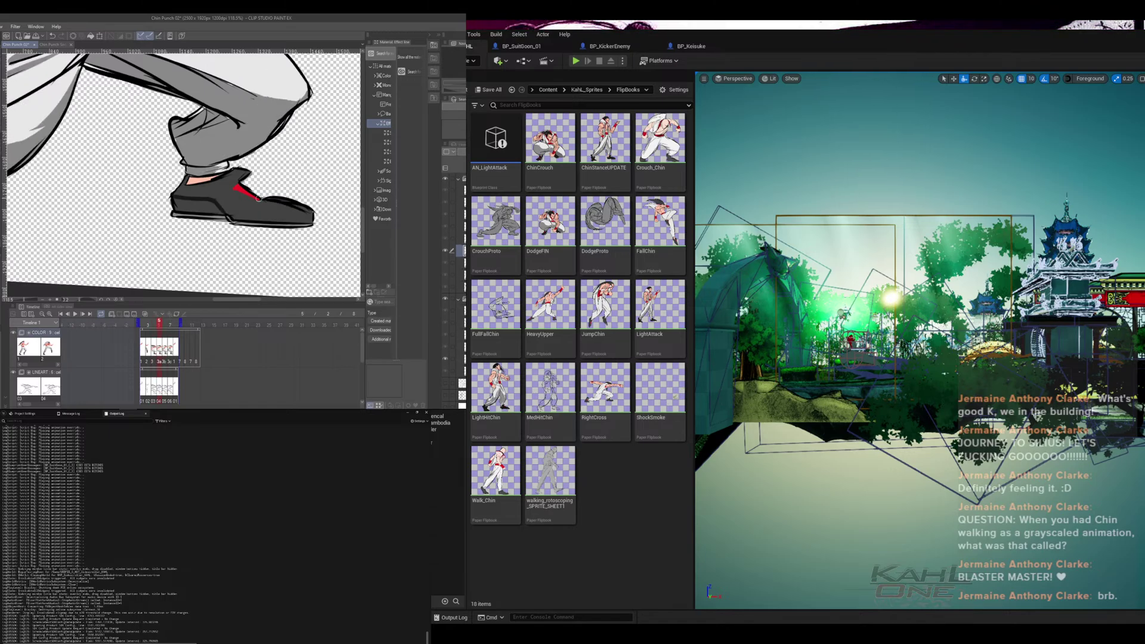
pyautogui.press('g')
pyautogui.click(265, 214)
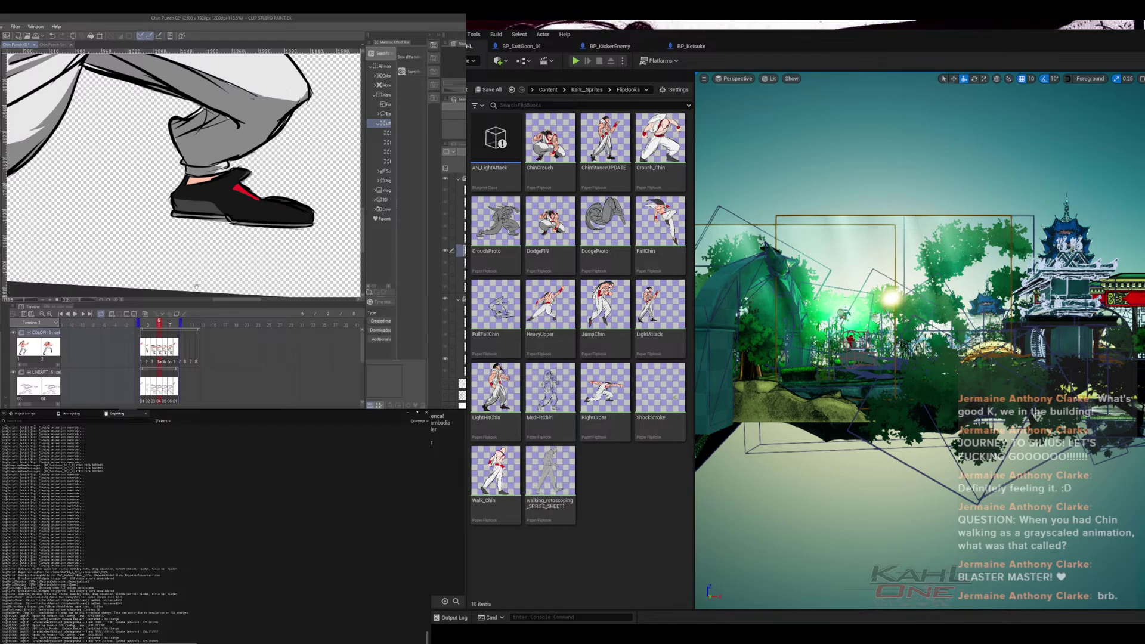
# - Add dark shadow to the raised heel and sole of the back shoe in the fourth punch frame
pyautogui.moveTo(123, 236); pyautogui.dragTo(404, 194)
pyautogui.moveTo(145, 197); pyautogui.dragTo(321, 228)
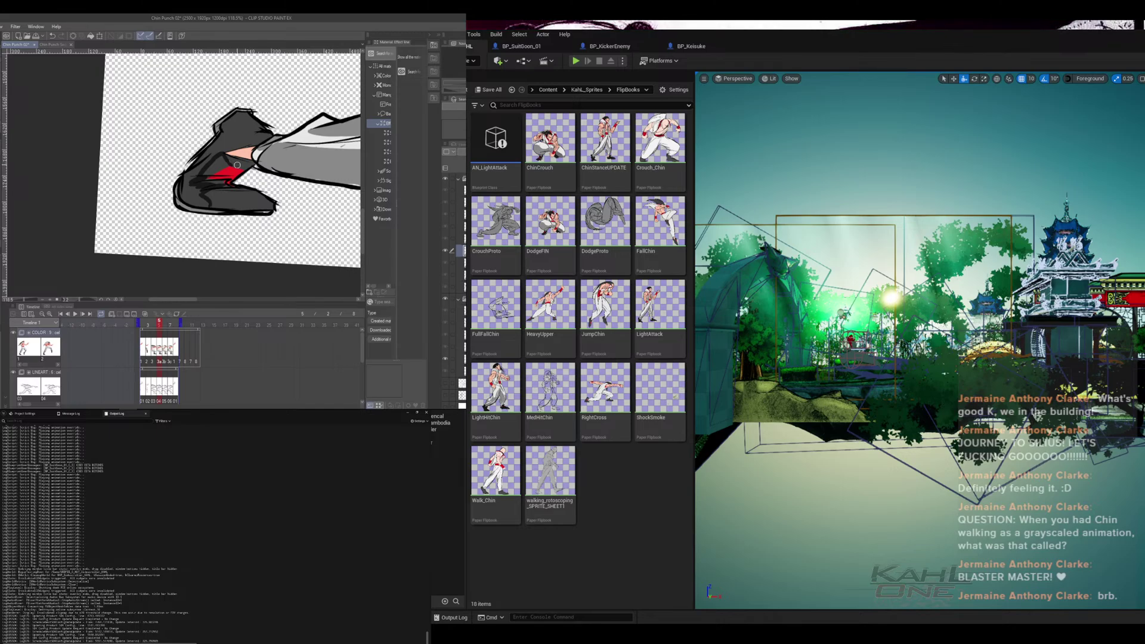
pyautogui.moveTo(237, 168); pyautogui.dragTo(233, 135)
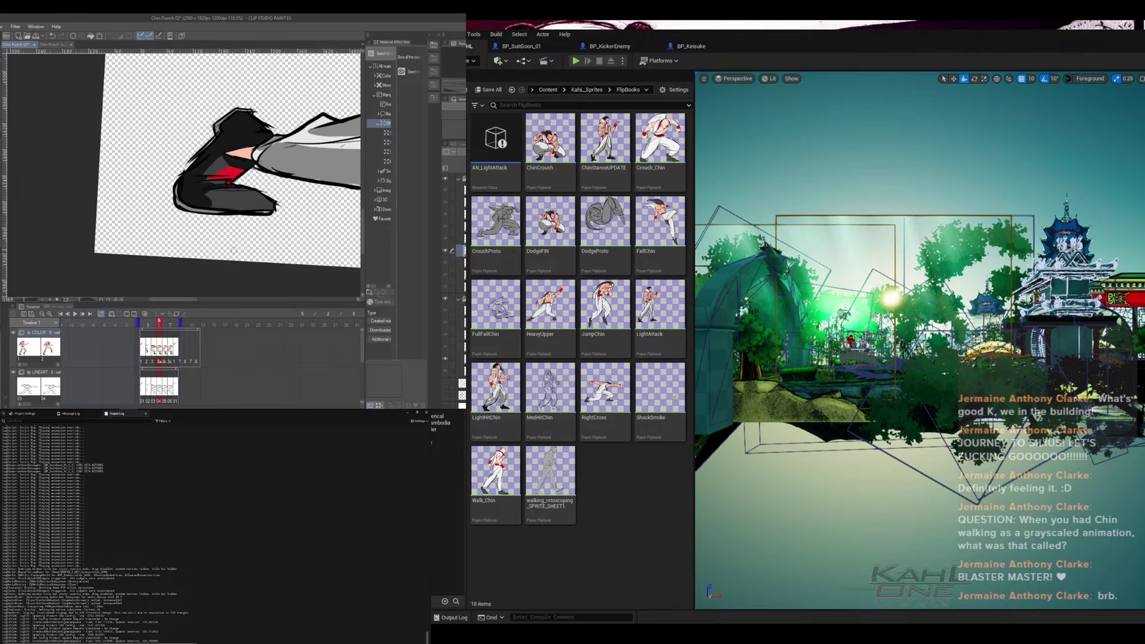
# - Paint dark shadows on the fourth frame's hair, from the trailing strands up to the crown and around the collar
pyautogui.scroll(-2, 288, 237)
pyautogui.scroll(-4, 289, 238)
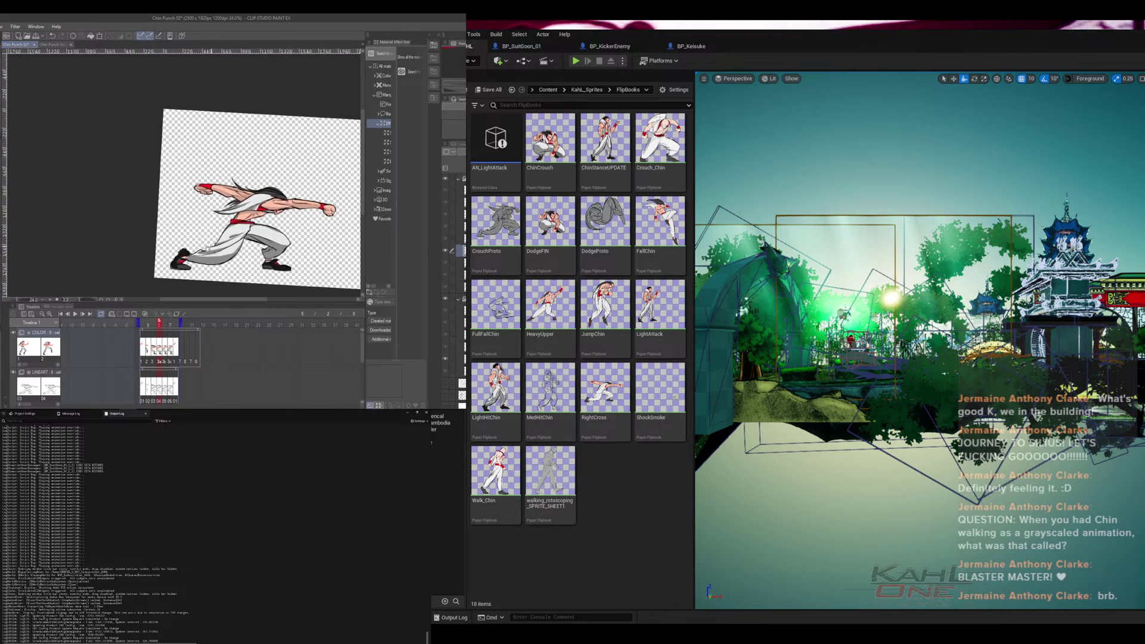
pyautogui.scroll(6, 232, 175)
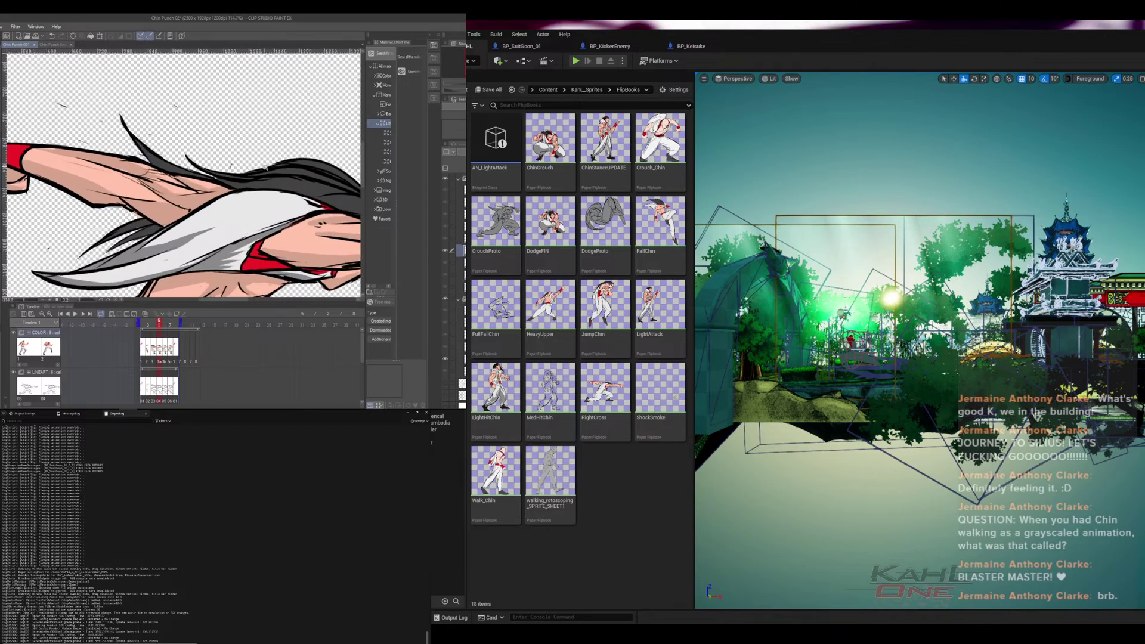
pyautogui.press('Tab')
pyautogui.moveTo(329, 184); pyautogui.dragTo(262, 234)
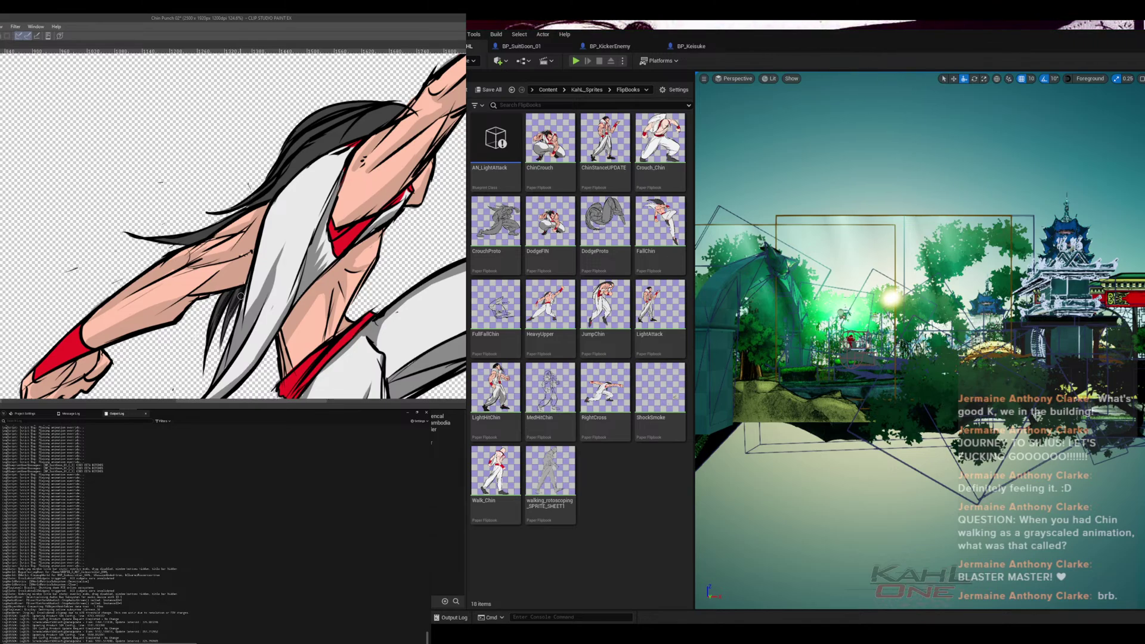
pyautogui.scroll(3, 333, 274)
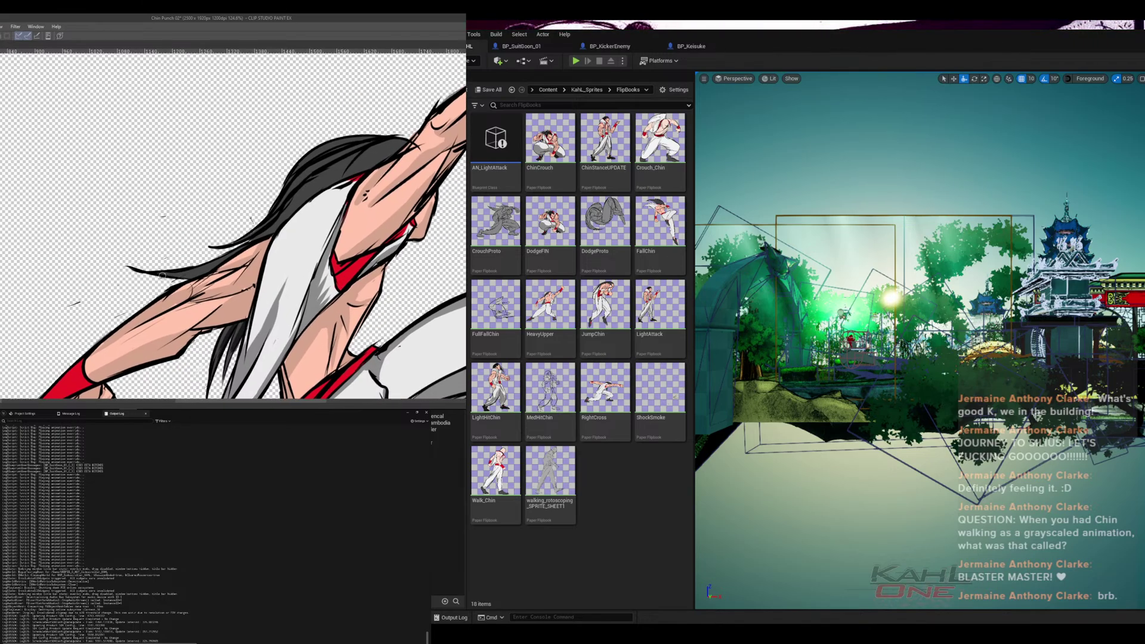
pyautogui.moveTo(162, 275); pyautogui.dragTo(190, 273)
pyautogui.moveTo(239, 242)
pyautogui.mouseDown()
pyautogui.moveTo(354, 173)
pyautogui.moveTo(339, 155)
pyautogui.mouseUp()
pyautogui.moveTo(286, 186)
pyautogui.mouseDown()
pyautogui.moveTo(346, 138)
pyautogui.moveTo(357, 138)
pyautogui.moveTo(324, 150)
pyautogui.moveTo(365, 138)
pyautogui.mouseUp()
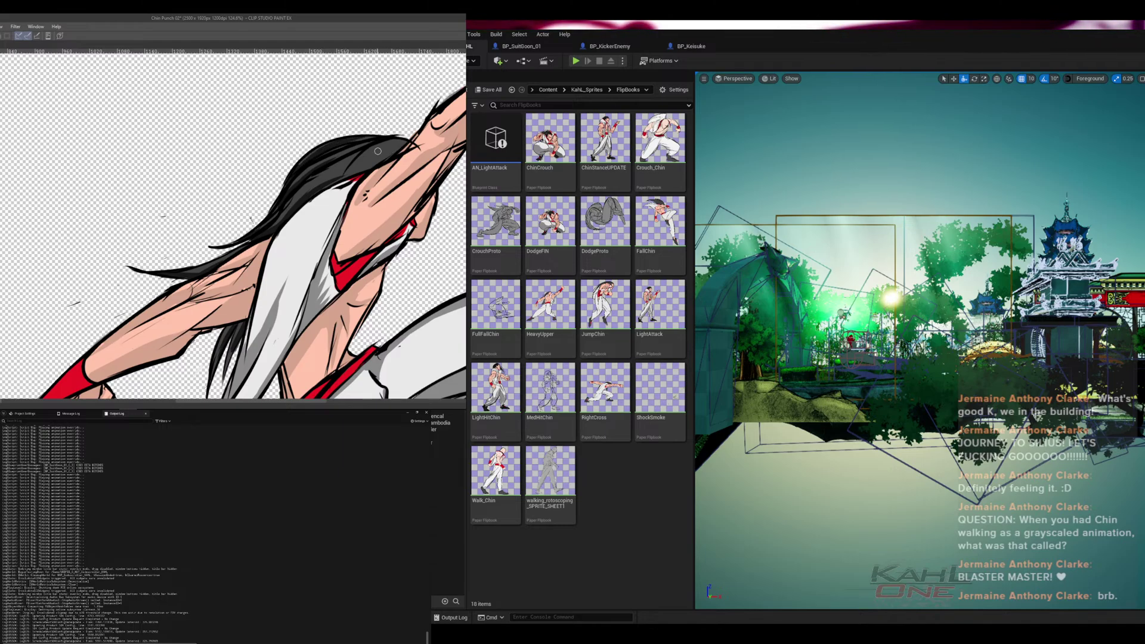
pyautogui.moveTo(300, 197); pyautogui.dragTo(382, 157)
pyautogui.moveTo(323, 188)
pyautogui.mouseDown()
pyautogui.moveTo(380, 161)
pyautogui.moveTo(361, 165)
pyautogui.mouseUp()
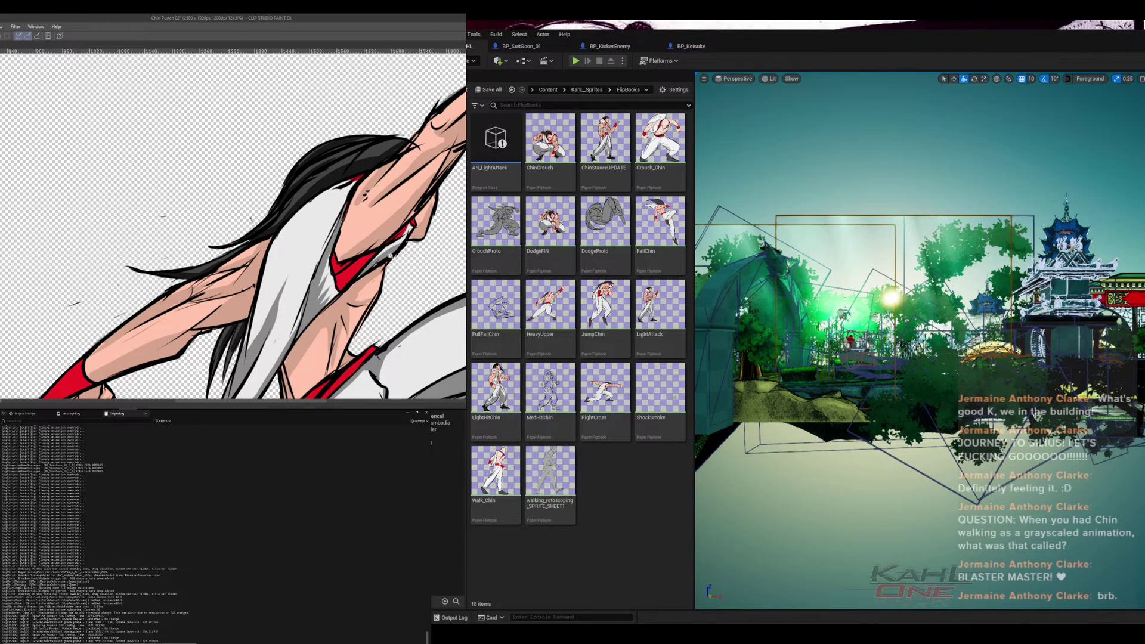
pyautogui.scroll(-5, 389, 261)
pyautogui.moveTo(320, 306); pyautogui.dragTo(218, 267)
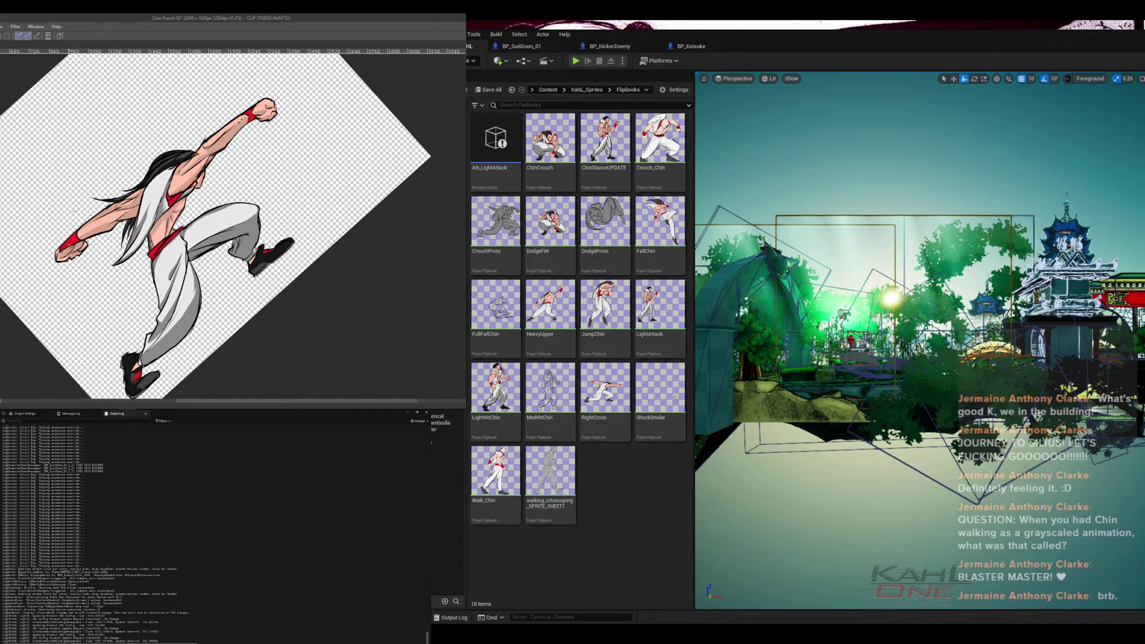
# - Shade the fourth frame's red rear wristband and belt with darker red, using the third frame as the shading reference
pyautogui.press('Tab')
pyautogui.press('Tab')
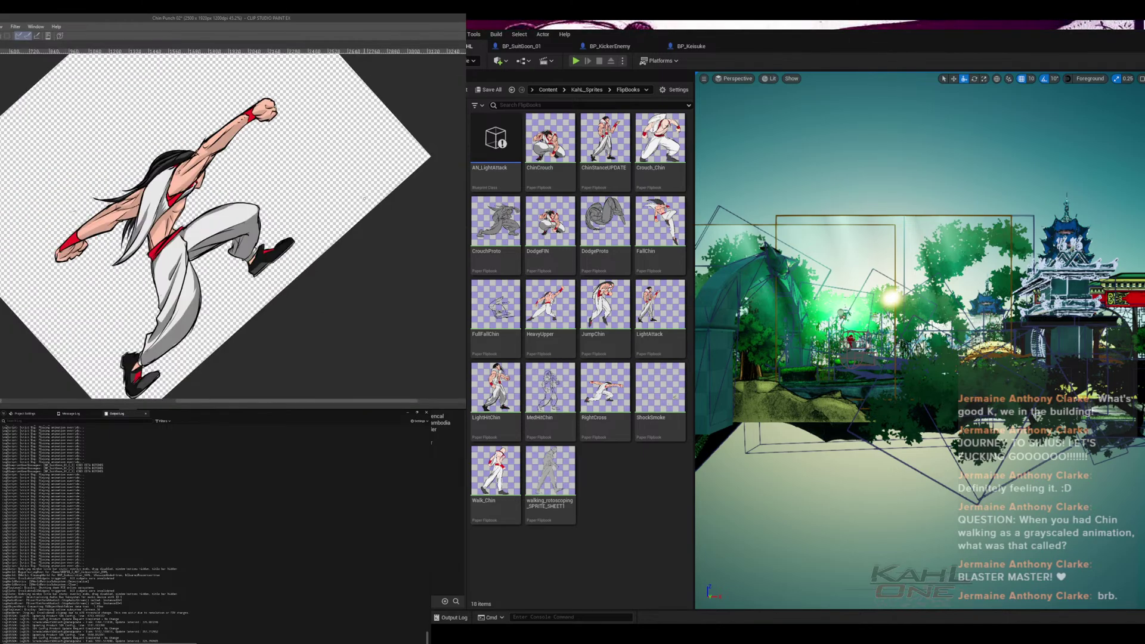
pyautogui.scroll(6, 331, 220)
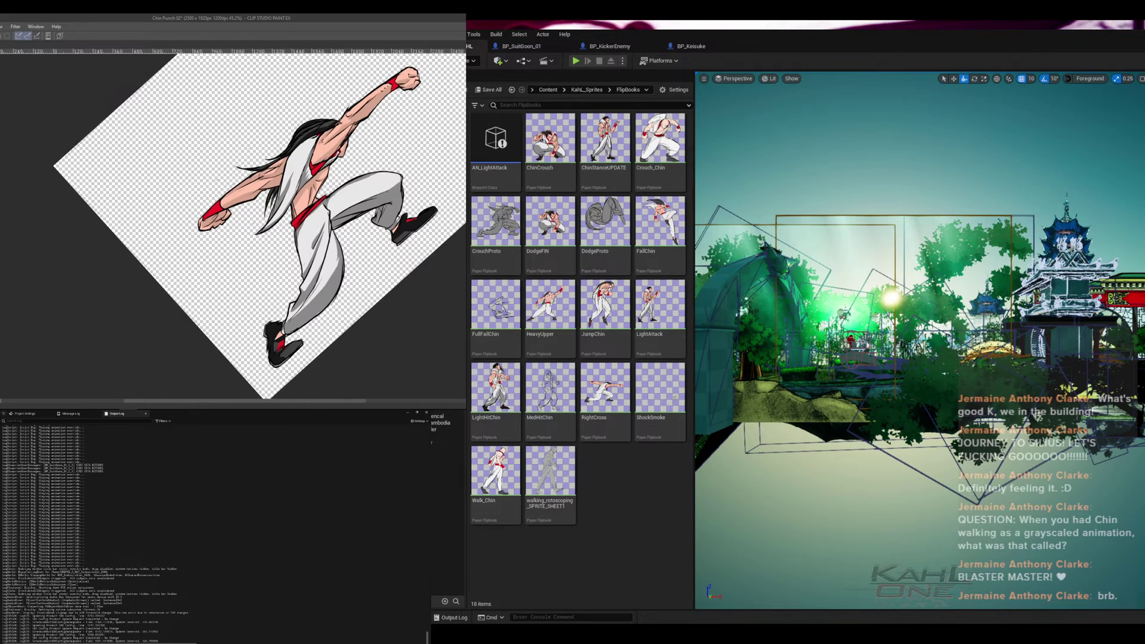
pyautogui.scroll(2, 316, 189)
pyautogui.scroll(-1, 298, 200)
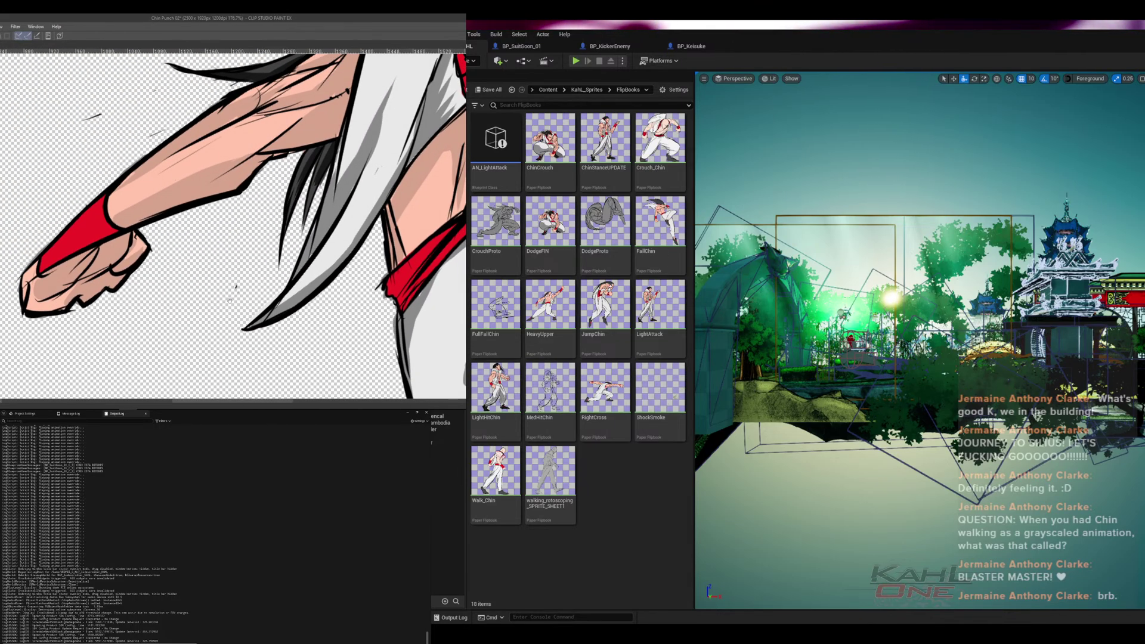
pyautogui.moveTo(279, 240); pyautogui.dragTo(396, 243)
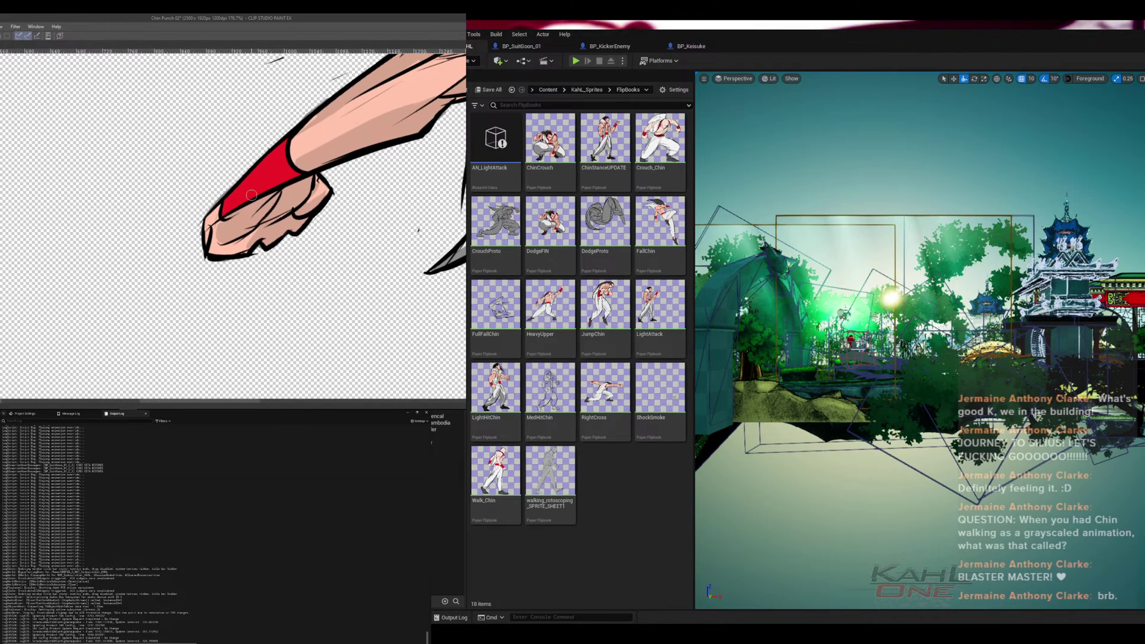
pyautogui.press('Tab')
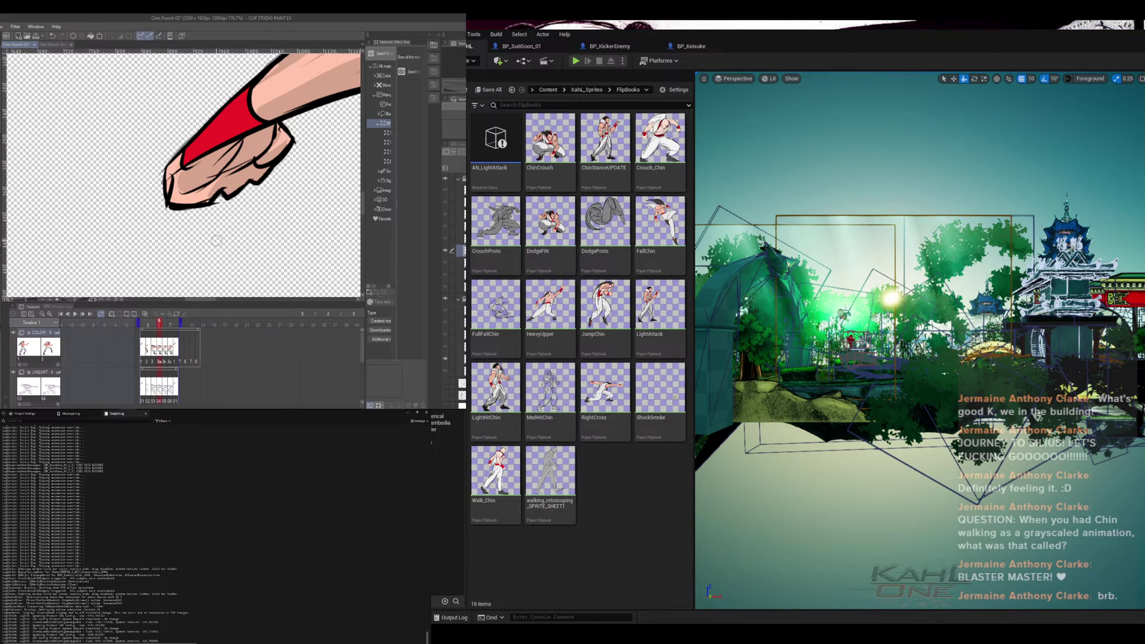
pyautogui.moveTo(260, 216)
pyautogui.mouseDown()
pyautogui.moveTo(289, 215)
pyautogui.moveTo(277, 245)
pyautogui.moveTo(298, 232)
pyautogui.mouseUp()
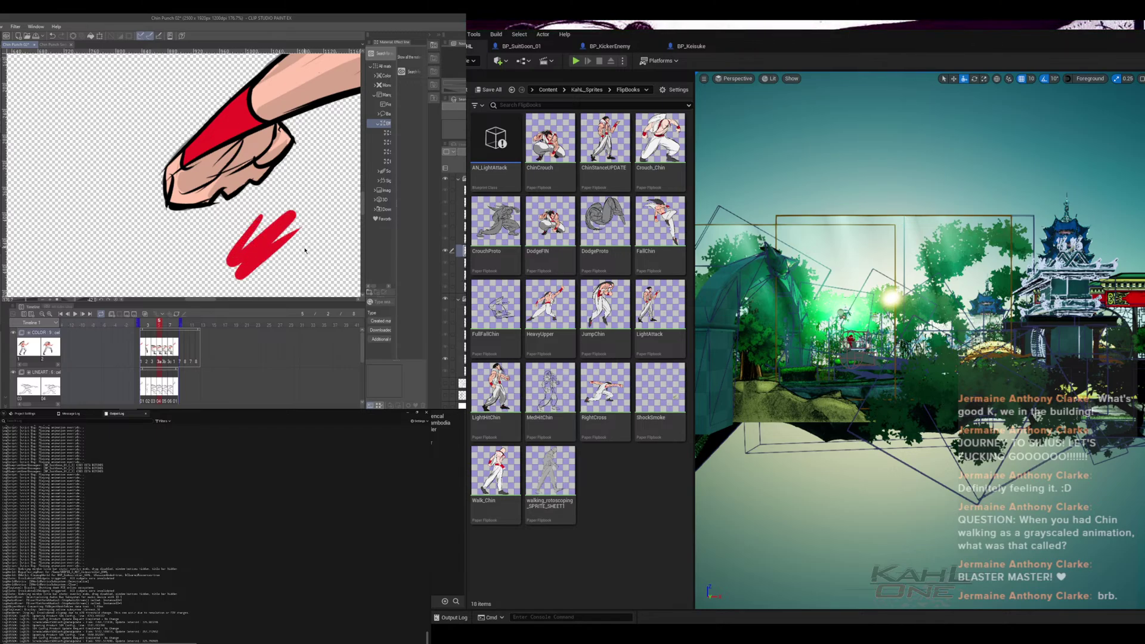
pyautogui.hotkey('ctrl', 'z')
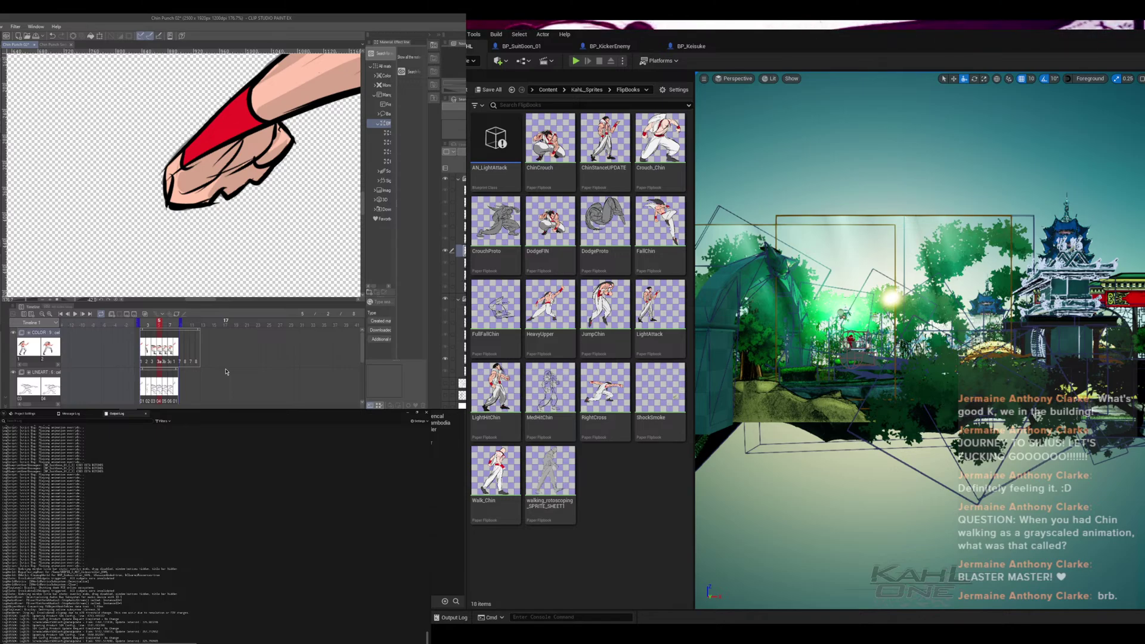
pyautogui.click(154, 324)
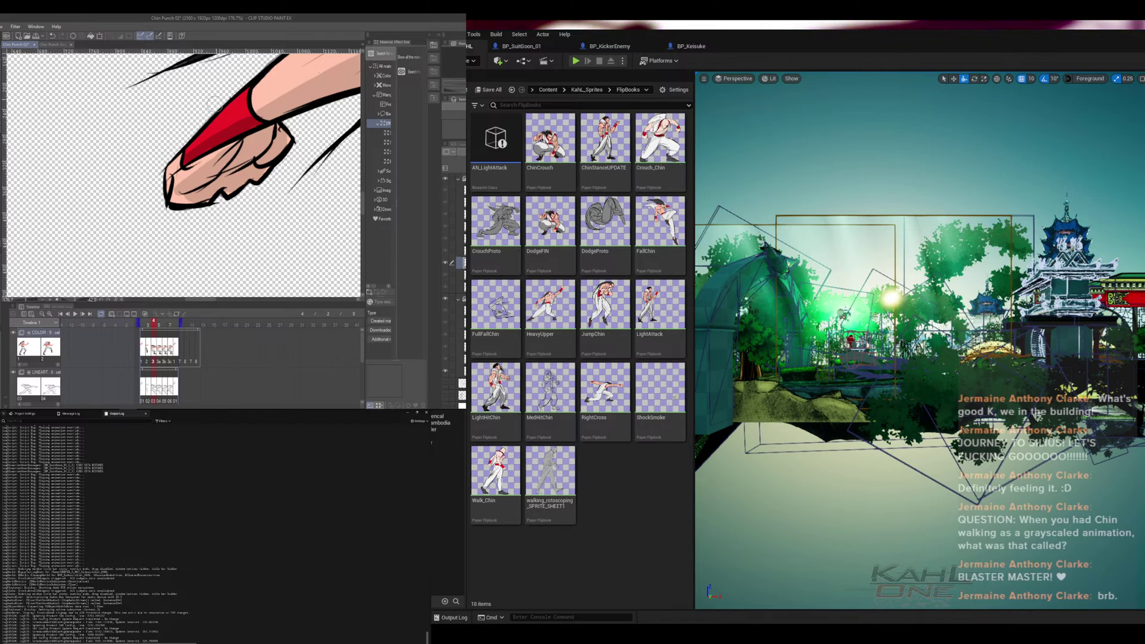
pyautogui.click(160, 326)
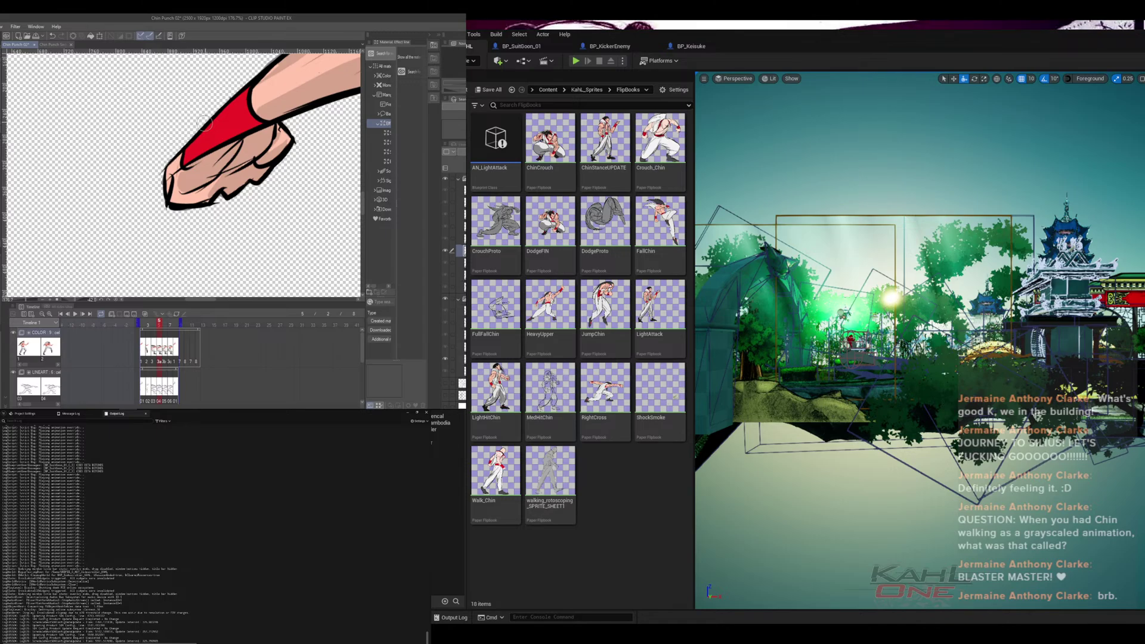
pyautogui.moveTo(186, 158); pyautogui.dragTo(256, 123)
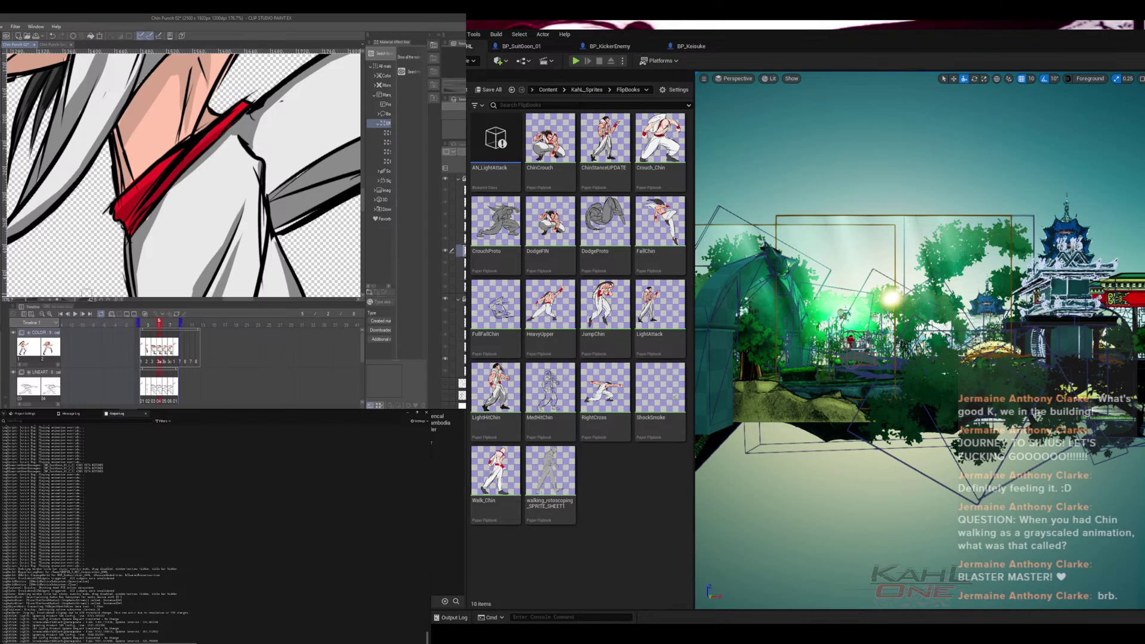
# - Shade the red collar trim on the chest of the fourth punch frame with darker red
pyautogui.moveTo(251, 176); pyautogui.dragTo(251, 283)
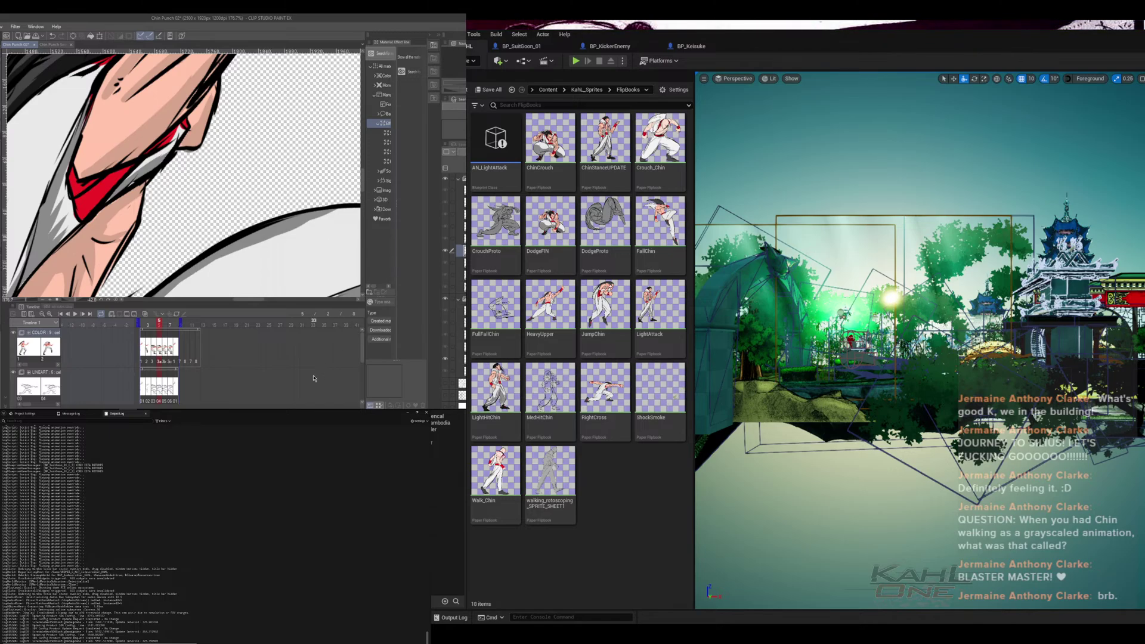
pyautogui.scroll(-5, 183, 175)
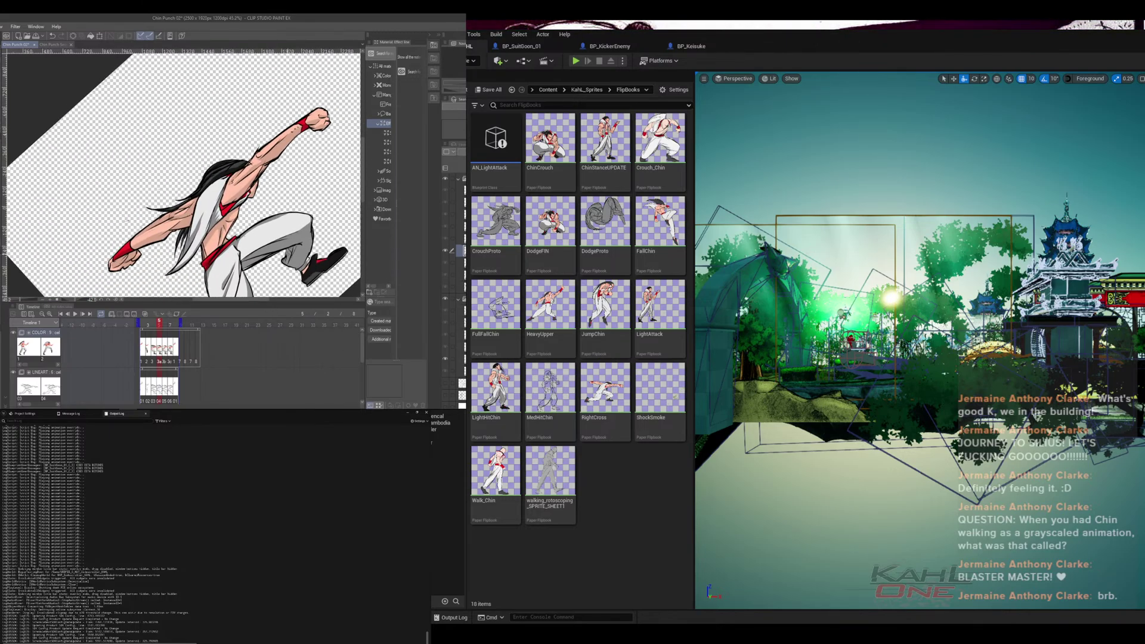
pyautogui.scroll(4, 228, 204)
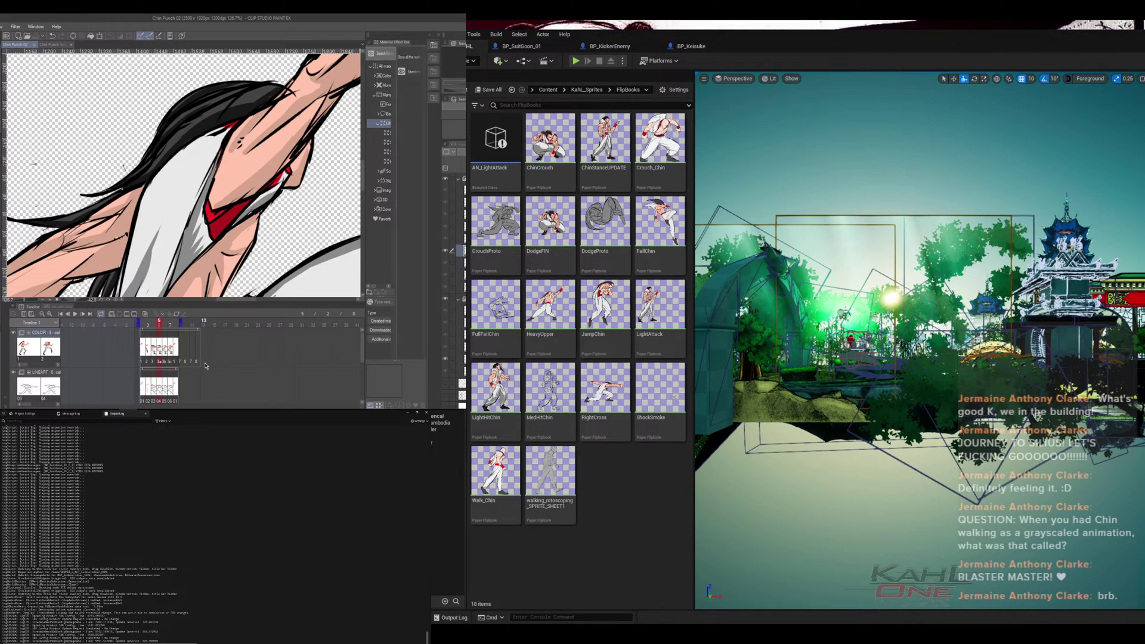
# - Go to the fifth punch frame and add darker red shadow to the rear wristband and the belt
pyautogui.click(166, 329)
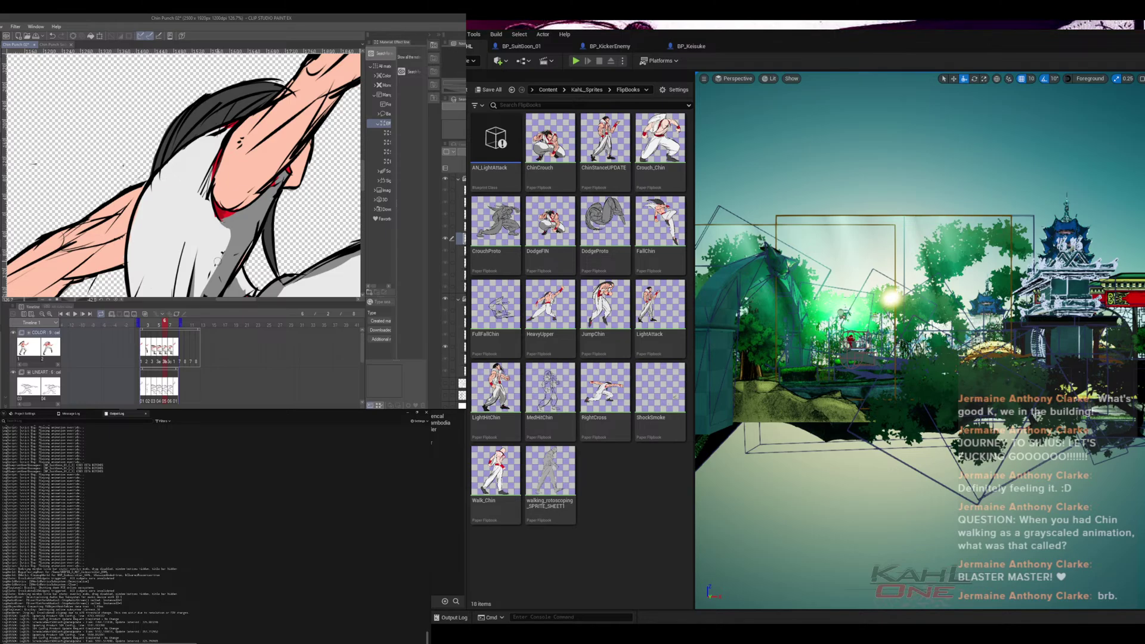
pyautogui.moveTo(218, 261)
pyautogui.mouseDown()
pyautogui.moveTo(212, 238)
pyautogui.moveTo(138, 210)
pyautogui.mouseUp()
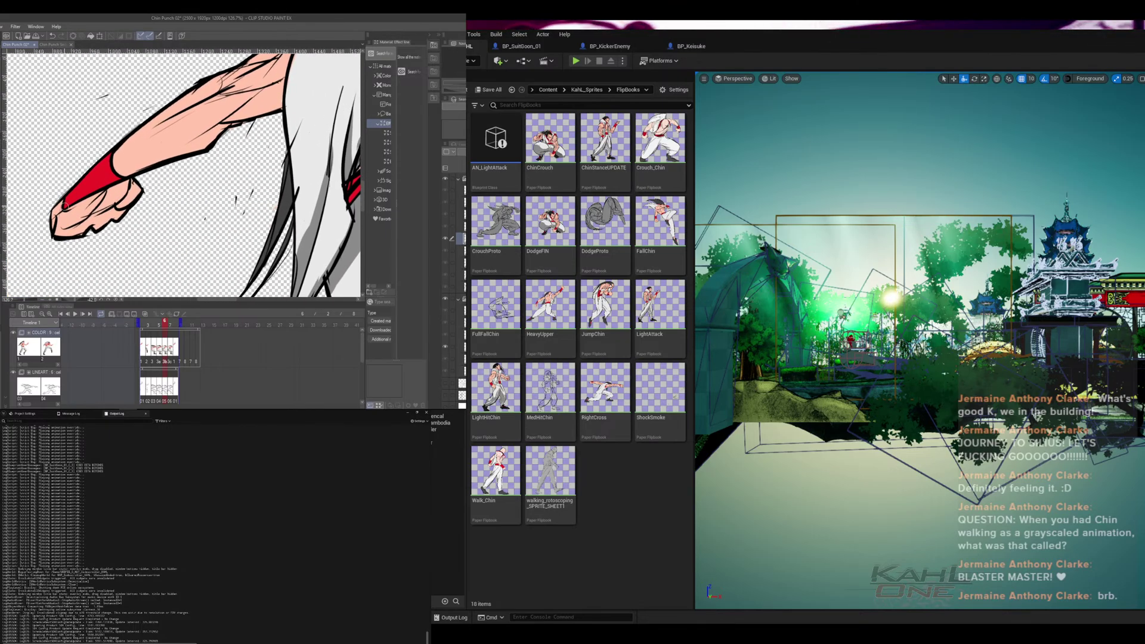
pyautogui.moveTo(66, 207); pyautogui.dragTo(117, 175)
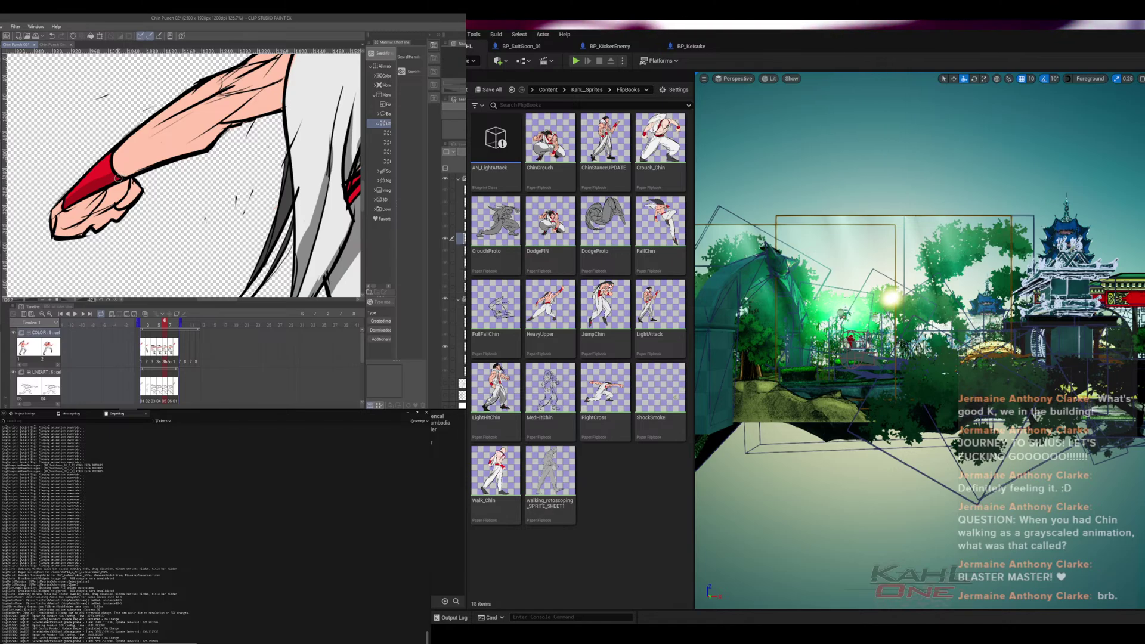
pyautogui.moveTo(320, 230); pyautogui.dragTo(119, 179)
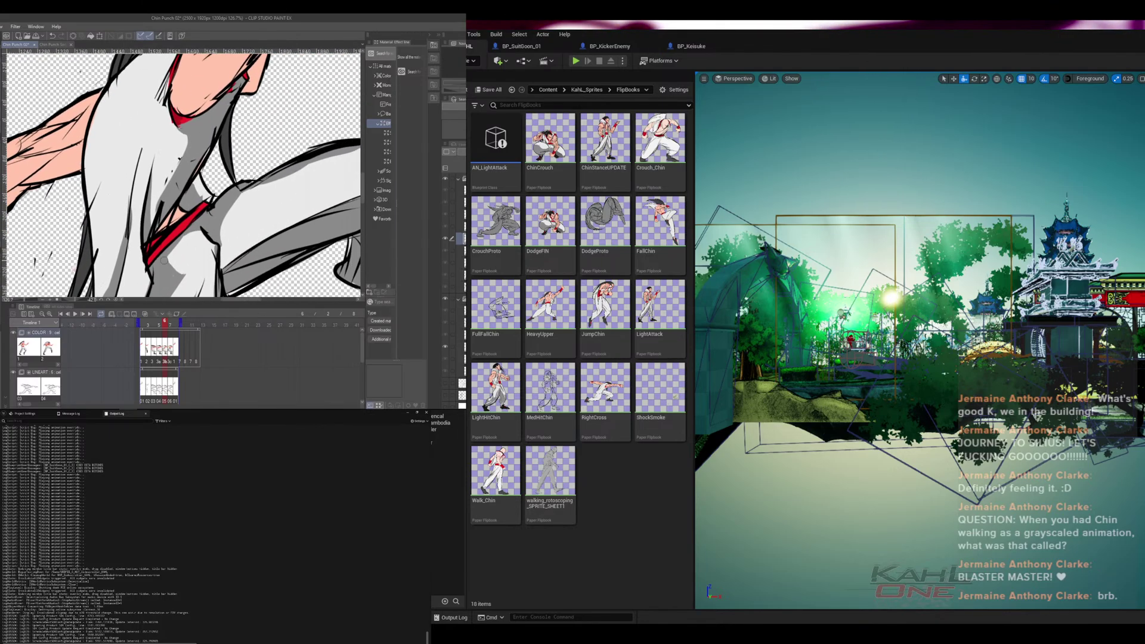
pyautogui.moveTo(149, 263)
pyautogui.mouseDown()
pyautogui.moveTo(191, 222)
pyautogui.moveTo(146, 247)
pyautogui.moveTo(208, 207)
pyautogui.mouseUp()
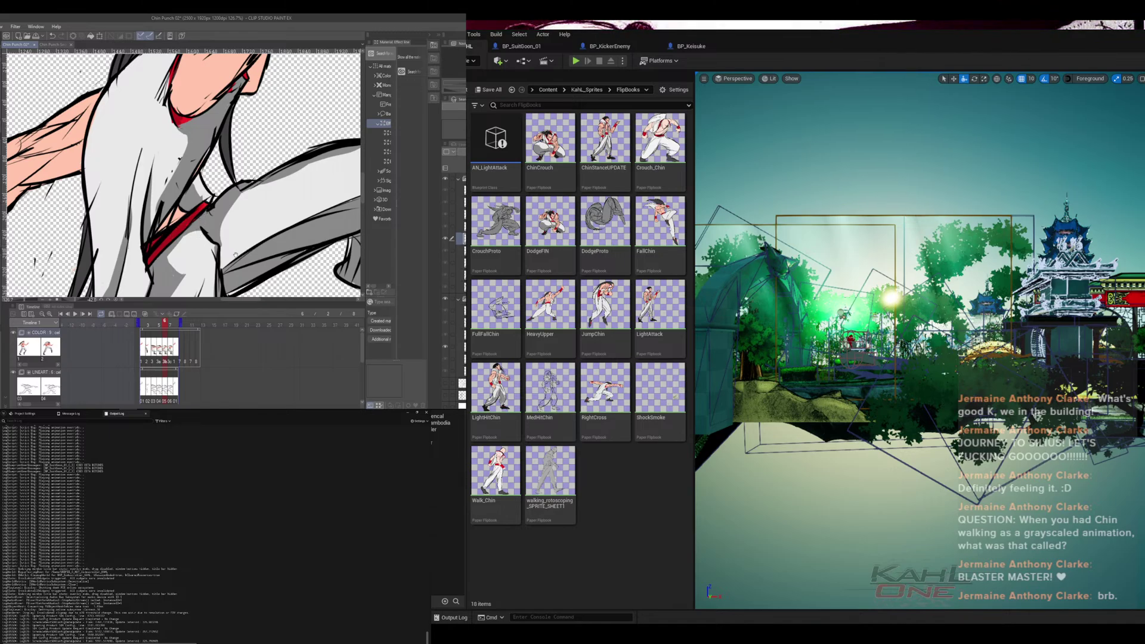
# - Paint black shadows on the rear and front shoes of the fifth punch frame
pyautogui.moveTo(236, 256); pyautogui.dragTo(254, 215)
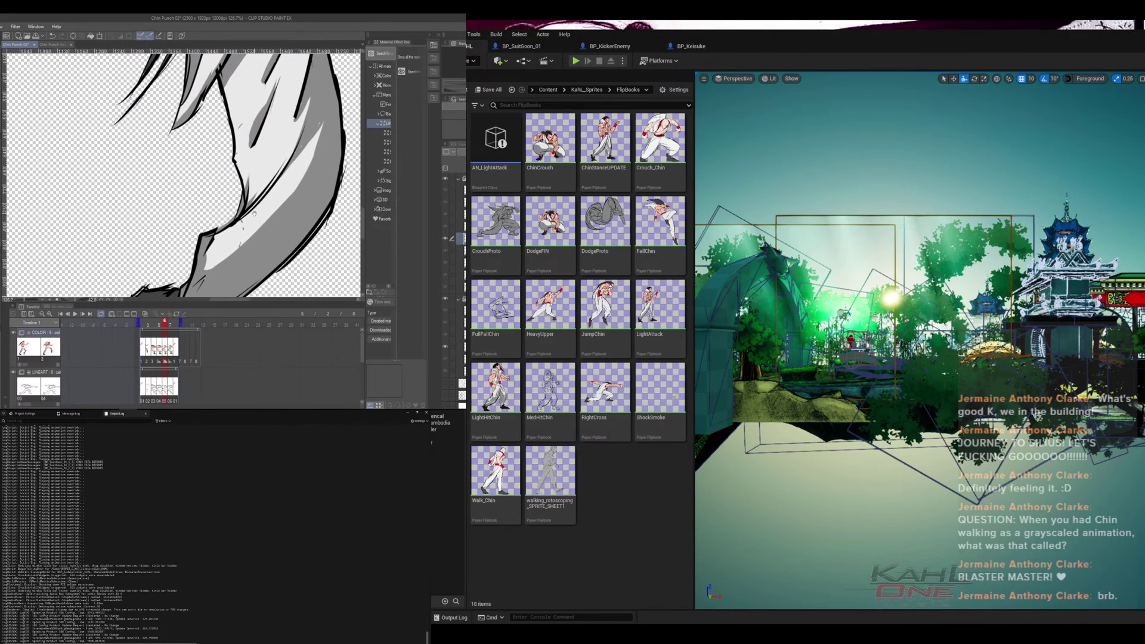
pyautogui.scroll(-5, 254, 214)
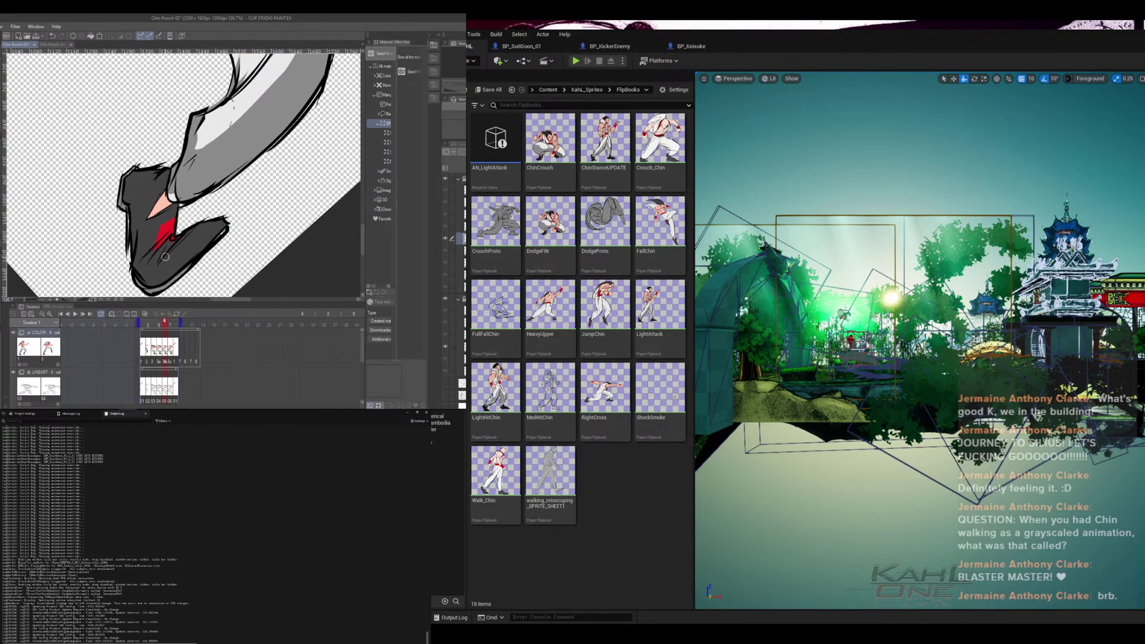
pyautogui.moveTo(161, 271)
pyautogui.mouseDown()
pyautogui.moveTo(201, 248)
pyautogui.moveTo(146, 268)
pyautogui.moveTo(165, 247)
pyautogui.moveTo(141, 267)
pyautogui.moveTo(154, 257)
pyautogui.moveTo(144, 264)
pyautogui.moveTo(147, 221)
pyautogui.moveTo(151, 252)
pyautogui.moveTo(175, 228)
pyautogui.moveTo(202, 299)
pyautogui.moveTo(155, 234)
pyautogui.moveTo(144, 192)
pyautogui.mouseUp()
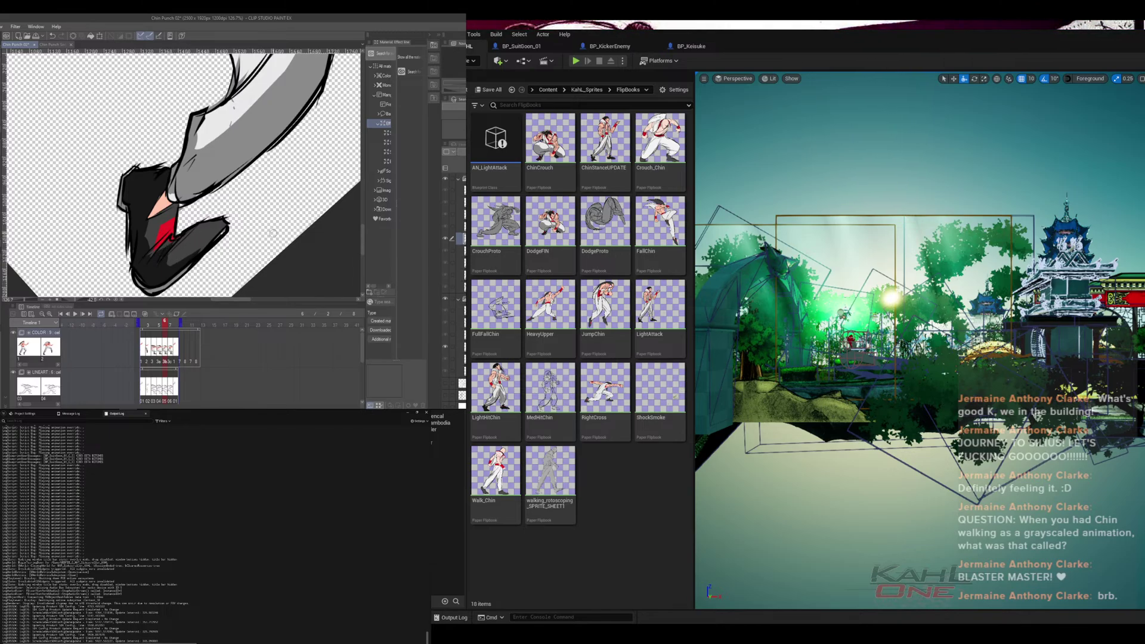
pyautogui.scroll(5, 273, 233)
pyautogui.hscroll(5, 273, 232)
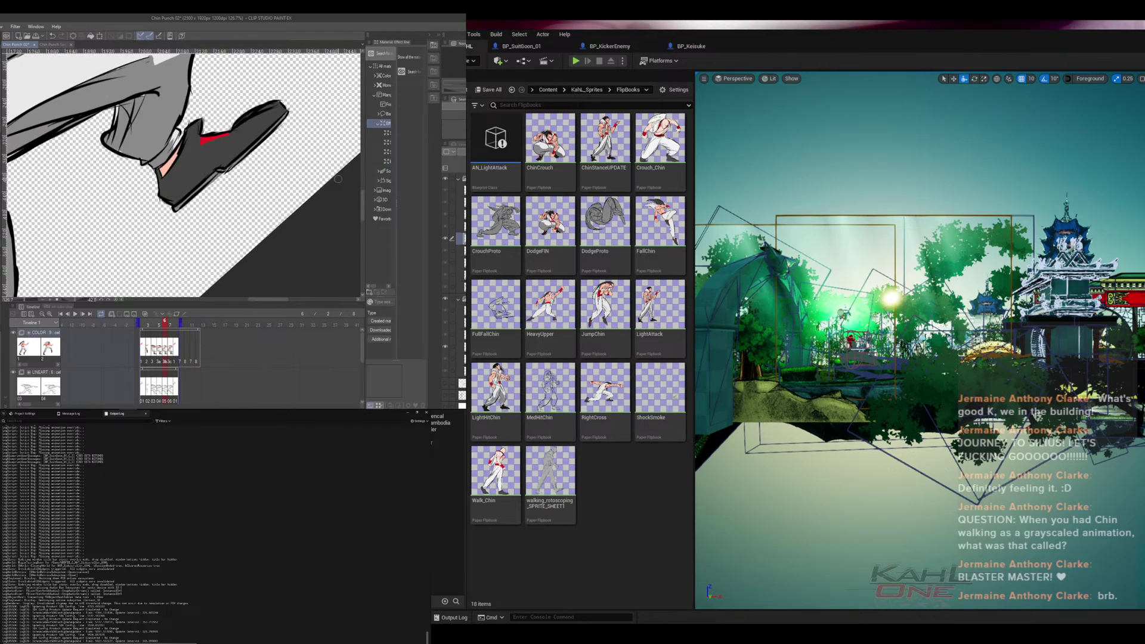
pyautogui.click(225, 148)
# - Go to the sixth punch frame and paint black shadows on its front and rear shoes
pyautogui.click(170, 326)
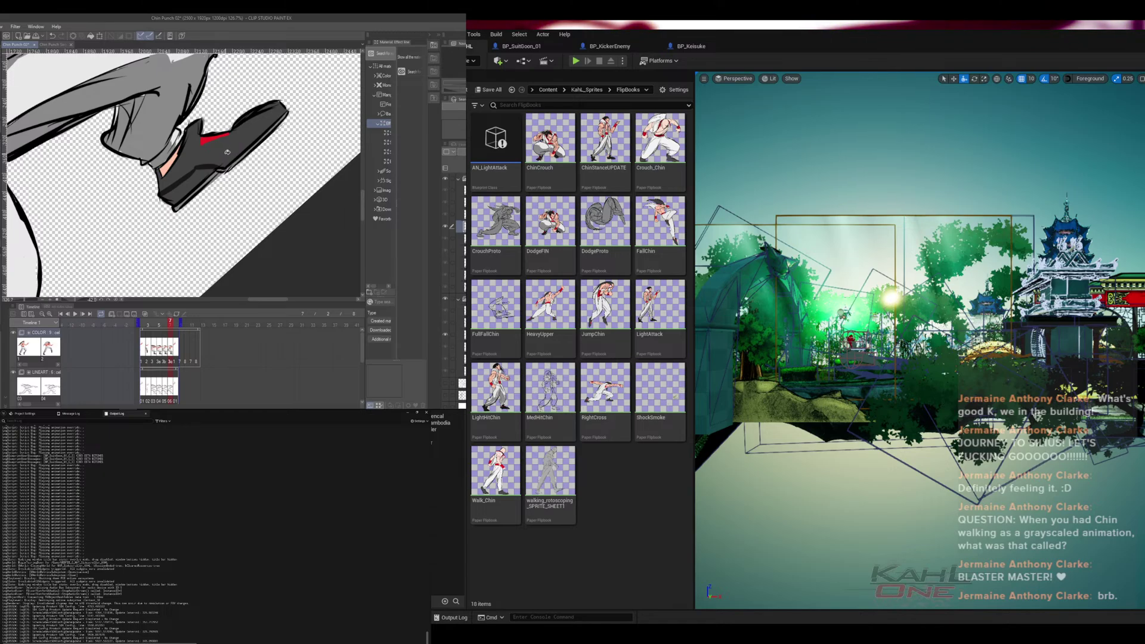
pyautogui.click(220, 154)
pyautogui.moveTo(227, 179); pyautogui.dragTo(314, 186)
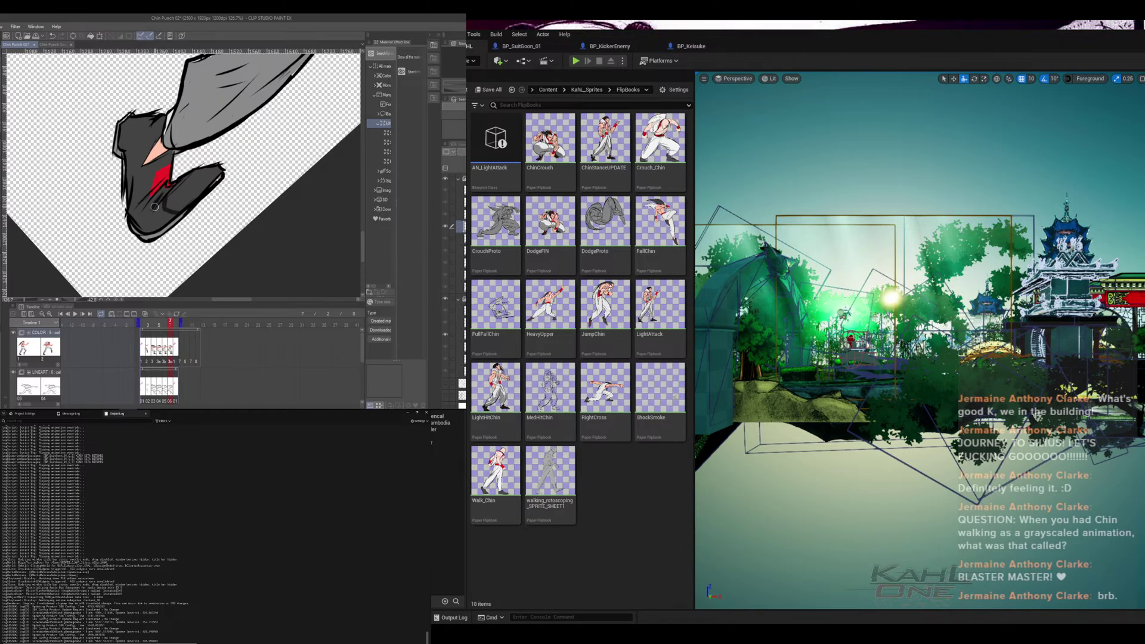
pyautogui.moveTo(144, 215)
pyautogui.mouseDown()
pyautogui.moveTo(164, 197)
pyautogui.moveTo(139, 214)
pyautogui.mouseUp()
pyautogui.moveTo(144, 164); pyautogui.dragTo(146, 197)
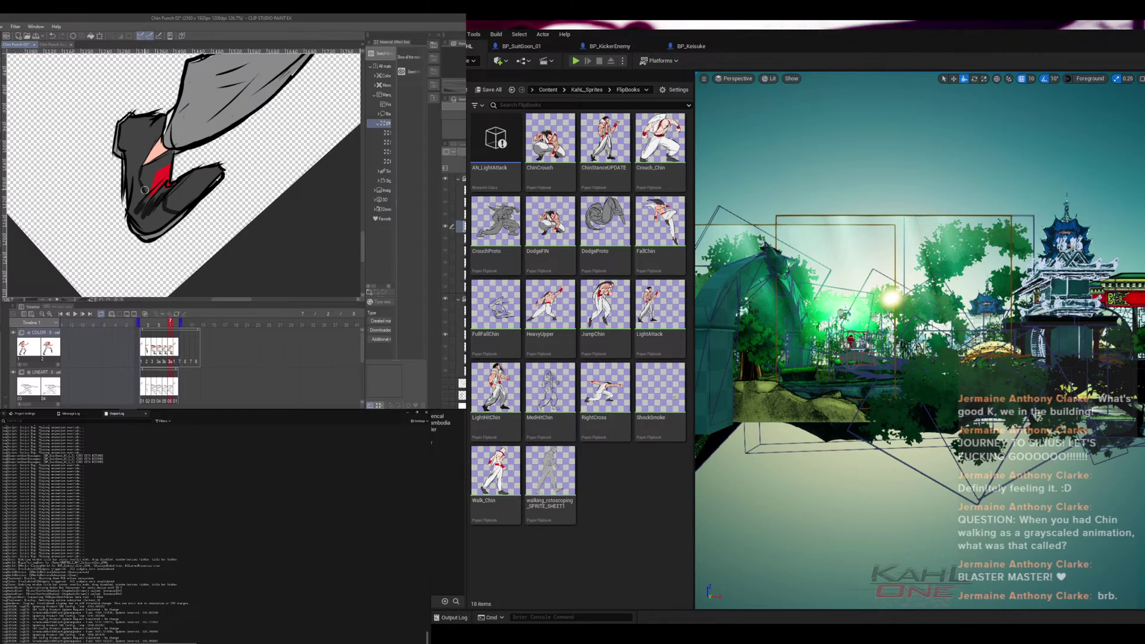
pyautogui.click(158, 222)
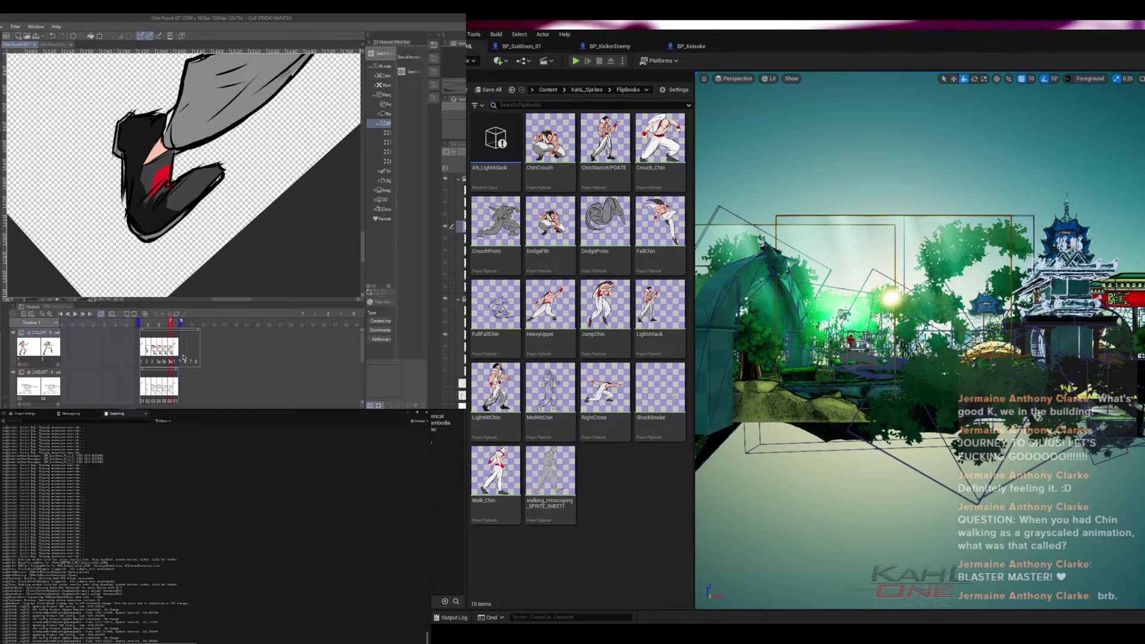
# - Add darker red shadow to the rear and front wristbands of the sixth punch frame
pyautogui.scroll(-8, 260, 166)
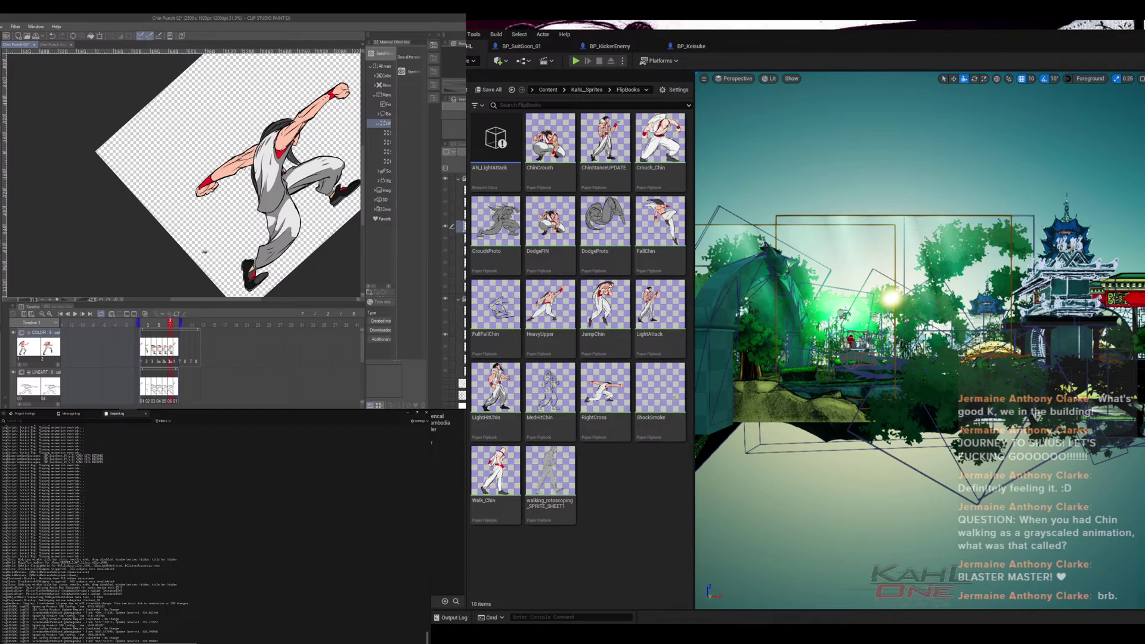
pyautogui.scroll(8, 203, 186)
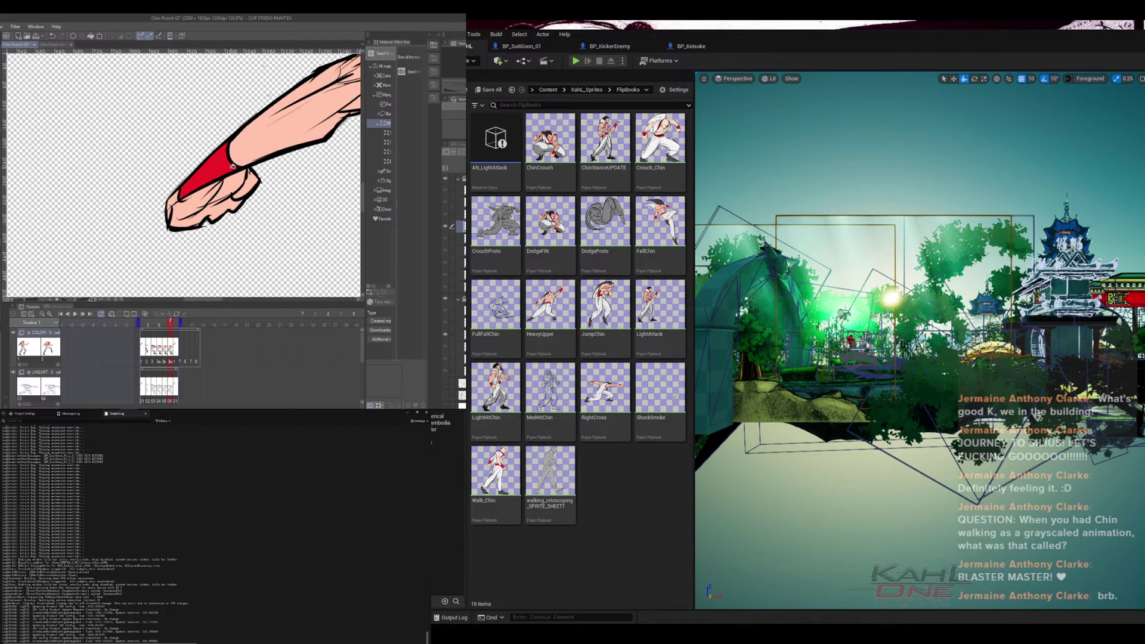
pyautogui.moveTo(182, 196); pyautogui.dragTo(217, 167)
pyautogui.hotkey('ctrl', 'z')
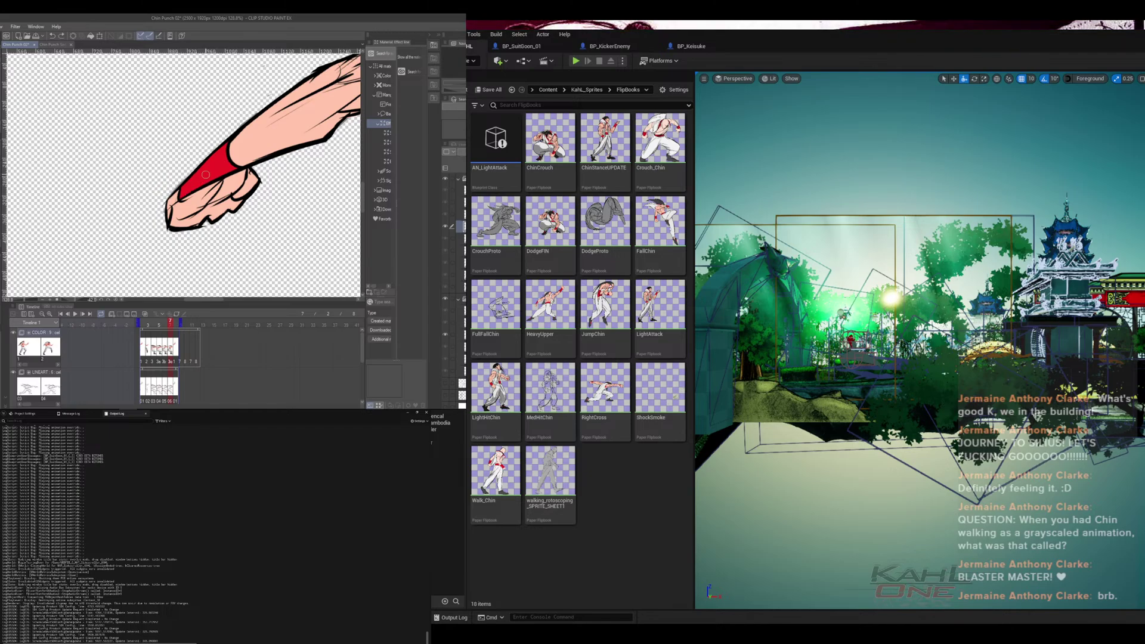
pyautogui.moveTo(180, 198); pyautogui.dragTo(225, 165)
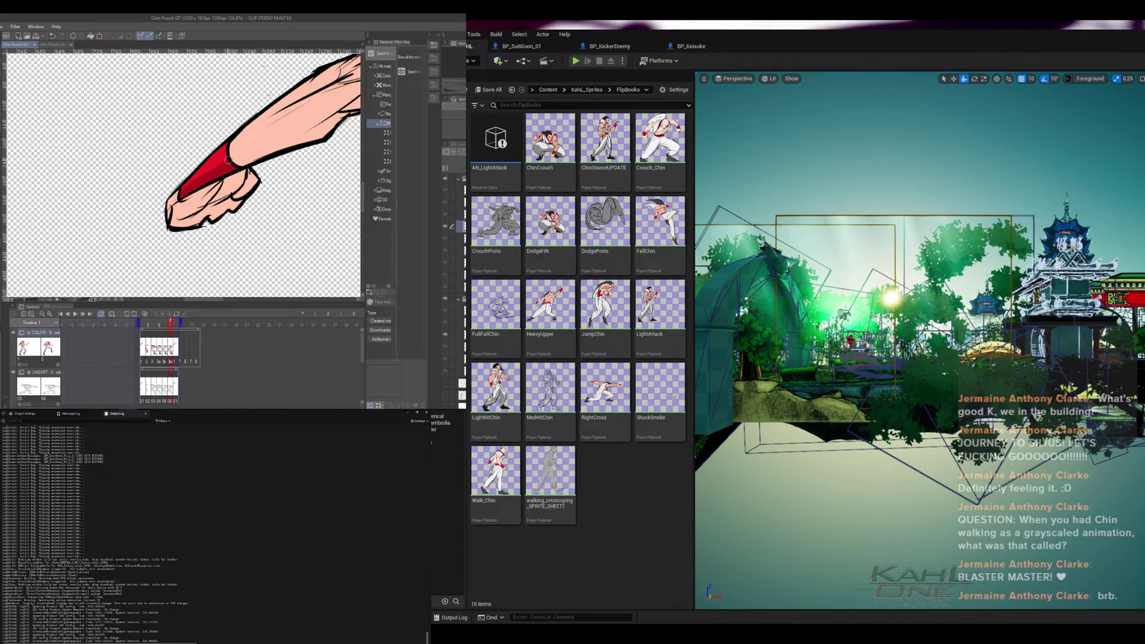
pyautogui.moveTo(343, 81); pyautogui.dragTo(239, 166)
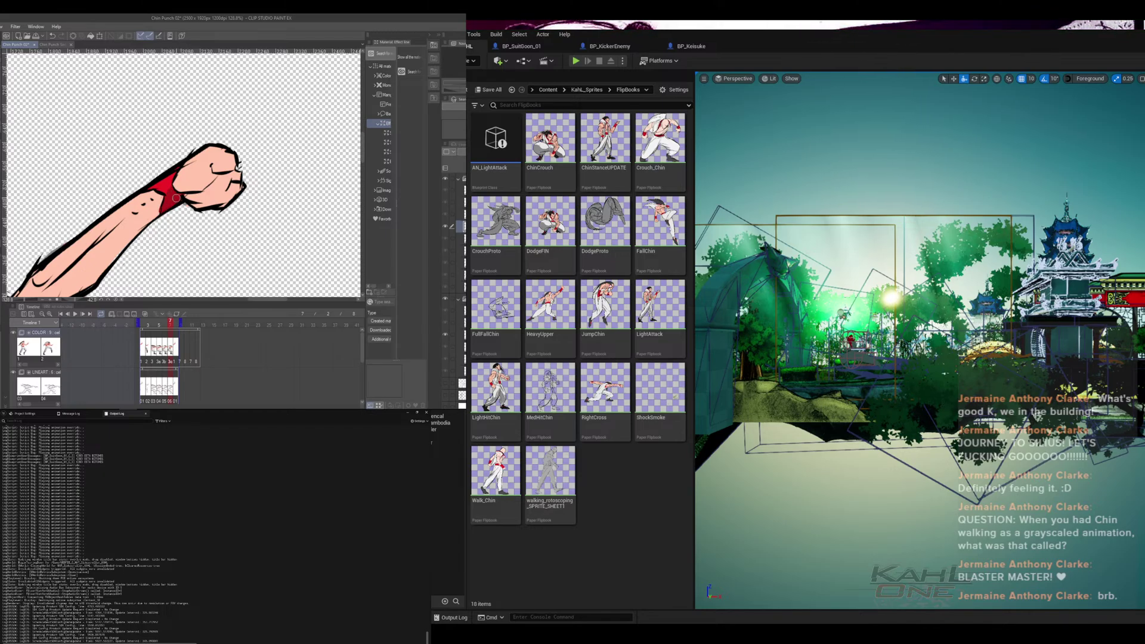
pyautogui.keyDown('space'); pyautogui.moveTo(78, 290); pyautogui.dragTo(288, 30); pyautogui.keyUp('space')
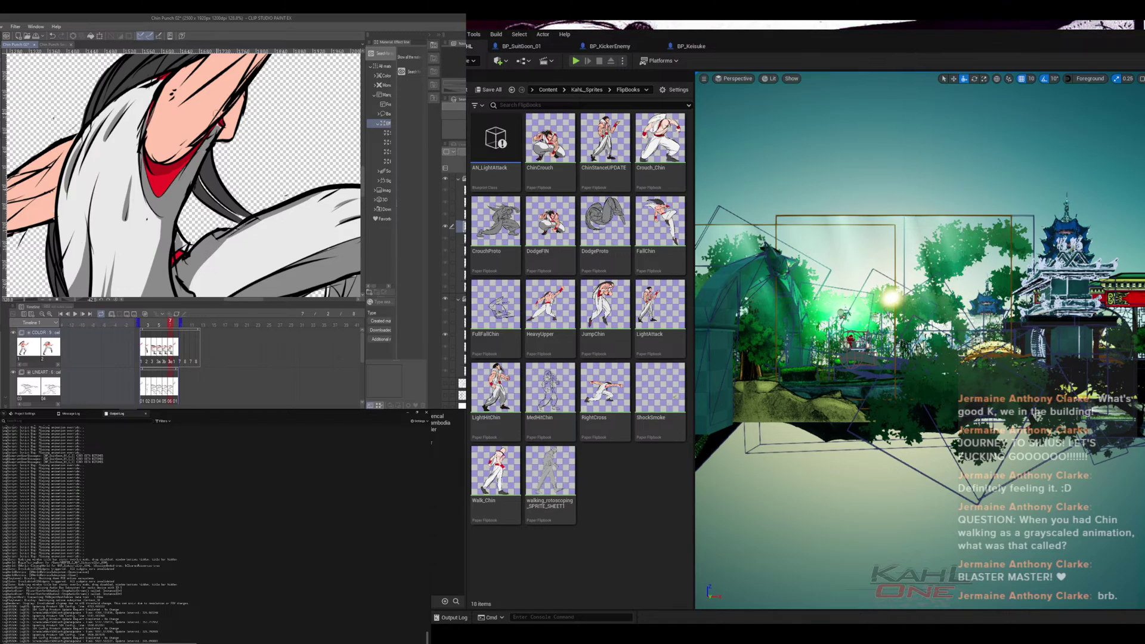
pyautogui.scroll(-5, 217, 113)
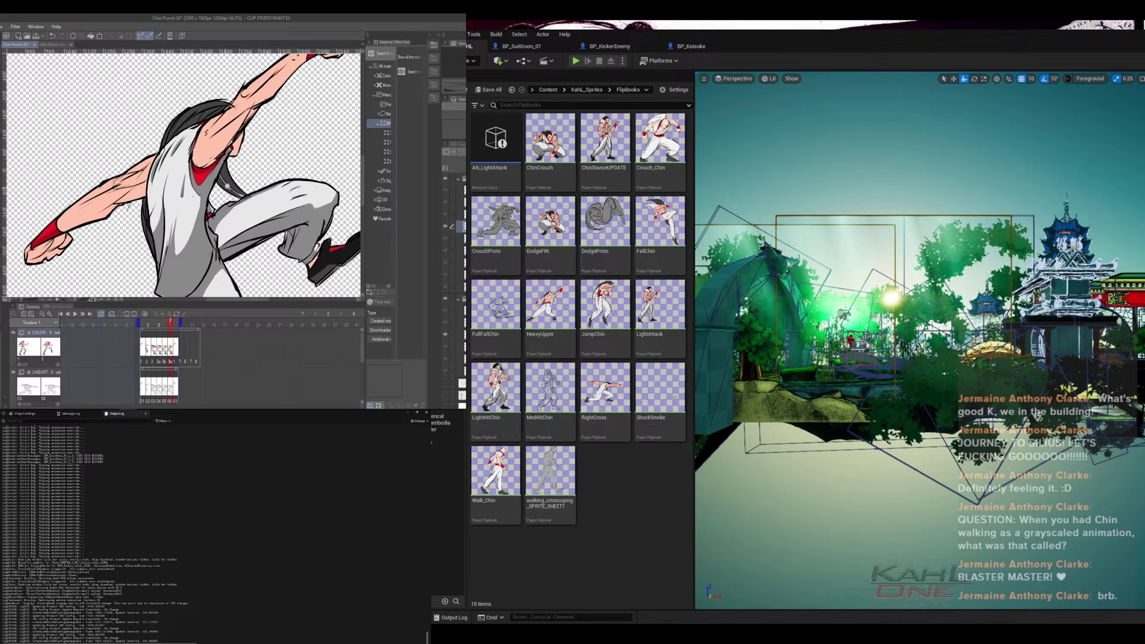
pyautogui.scroll(-4, 227, 185)
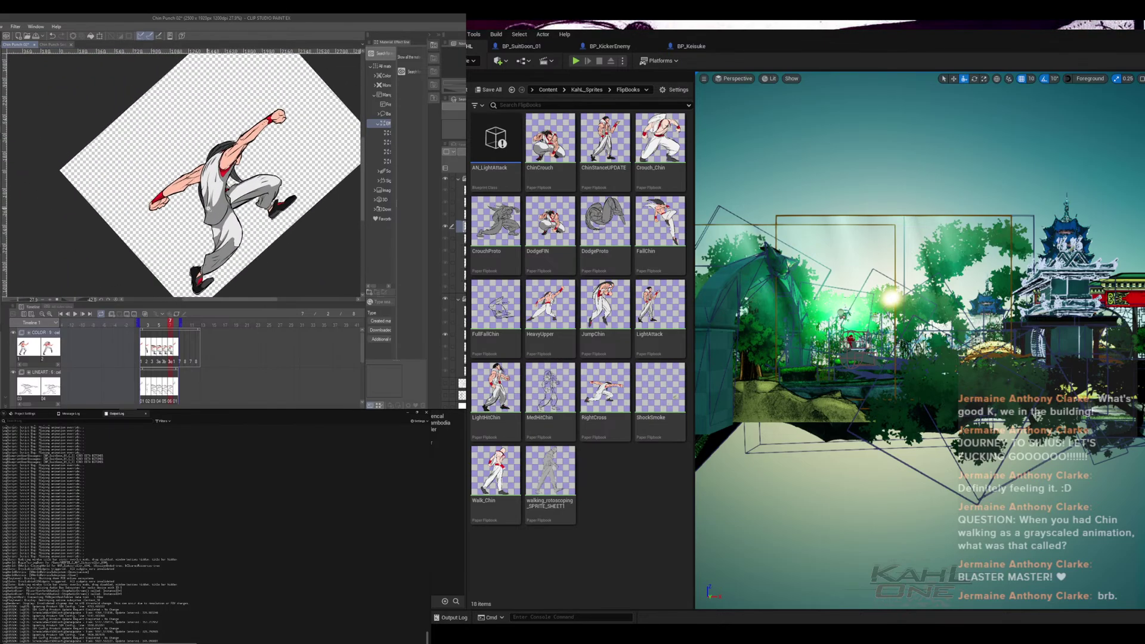
# - Return to the fifth punch frame and paint darker skin-tone shadows along the raised arm and fist
pyautogui.click(164, 331)
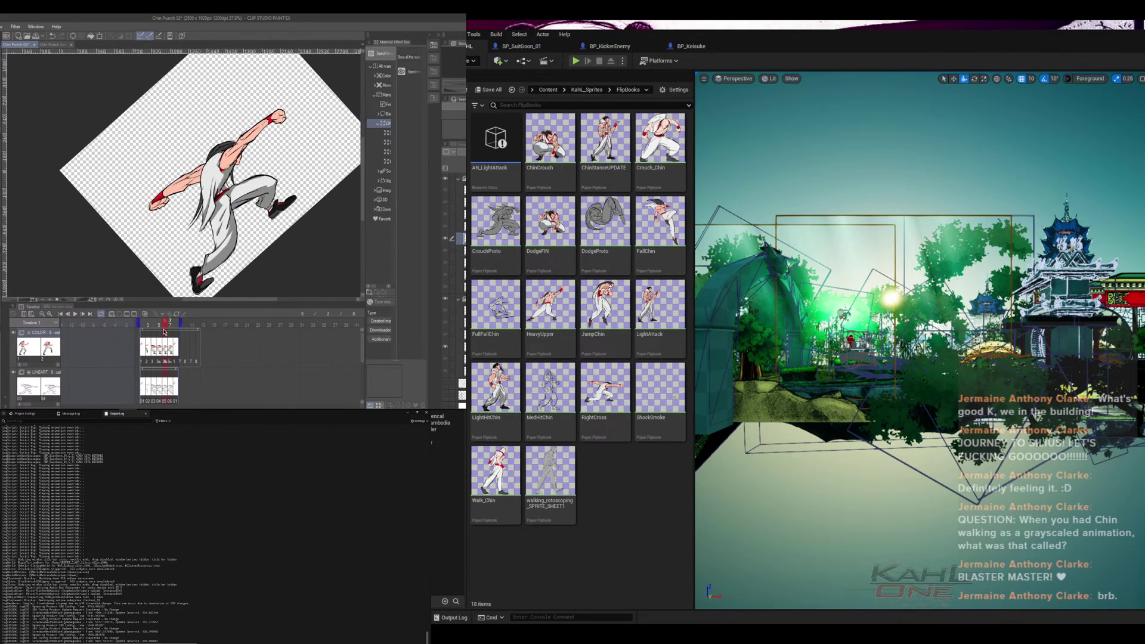
pyautogui.moveTo(164, 332)
pyautogui.mouseDown()
pyautogui.moveTo(176, 334)
pyautogui.moveTo(159, 341)
pyautogui.moveTo(178, 334)
pyautogui.moveTo(160, 346)
pyautogui.mouseUp()
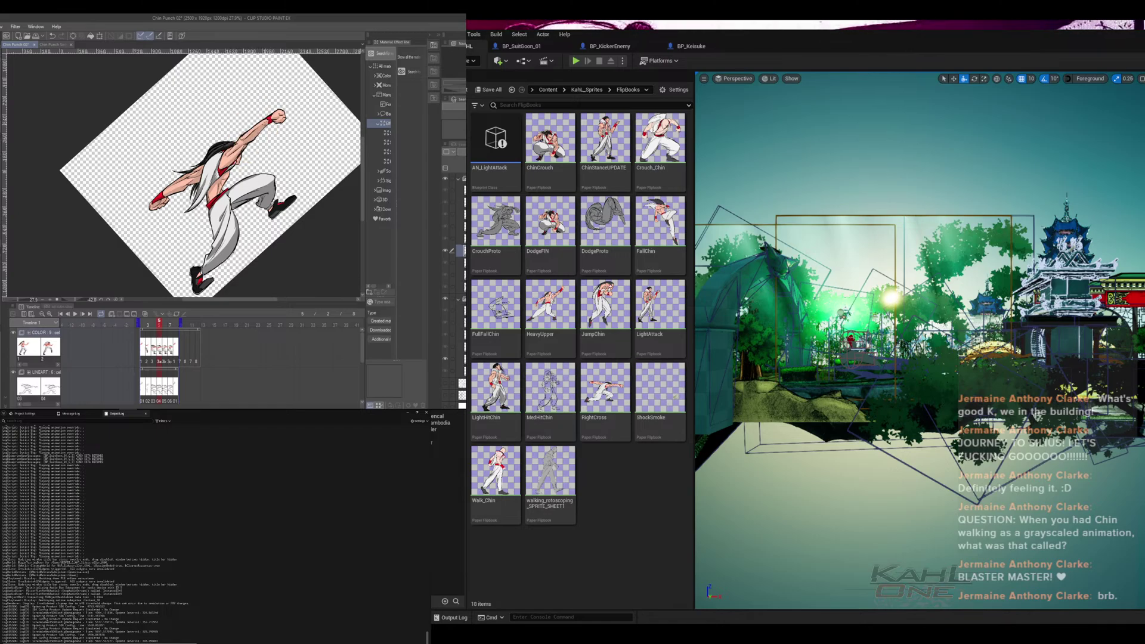
pyautogui.click(268, 122)
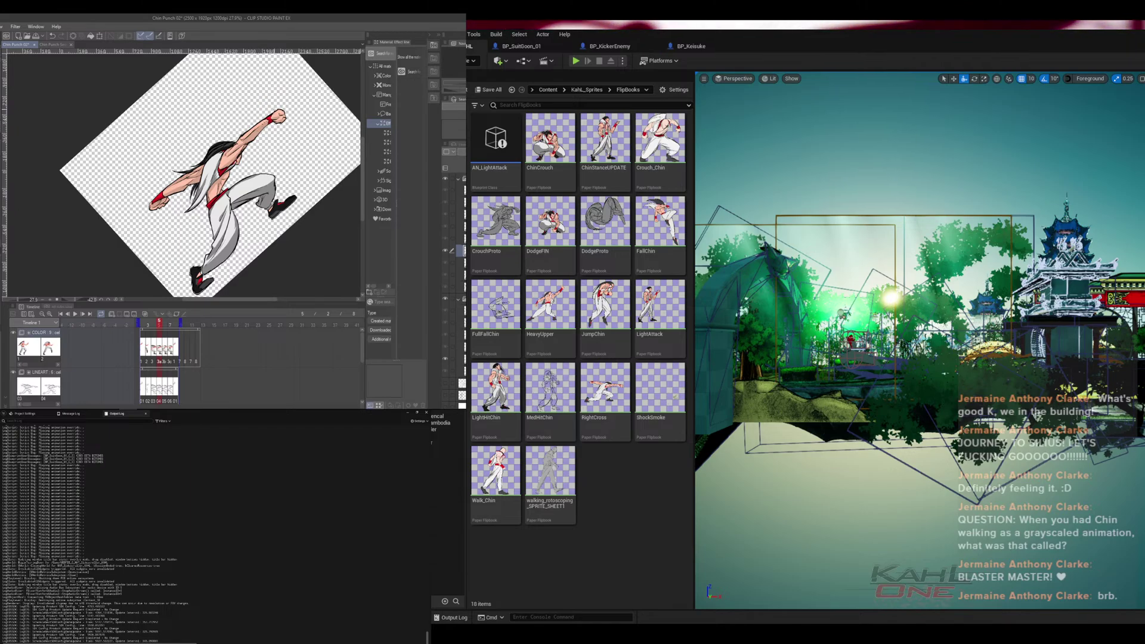
pyautogui.click(165, 326)
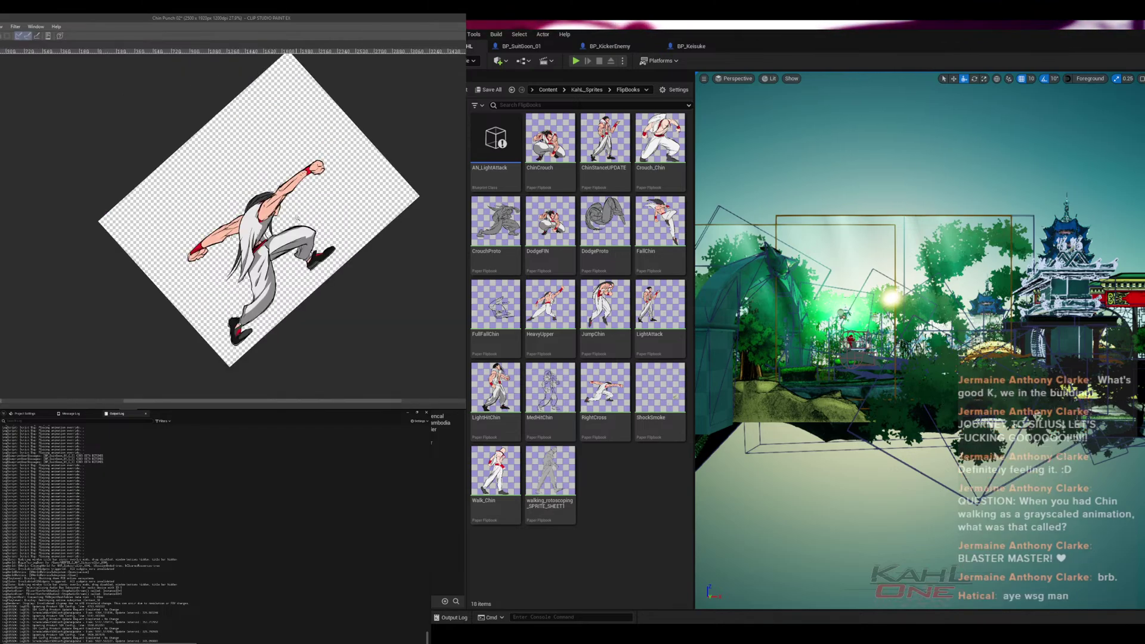
pyautogui.press('Tab')
pyautogui.scroll(5, 322, 207)
pyautogui.scroll(2, 322, 207)
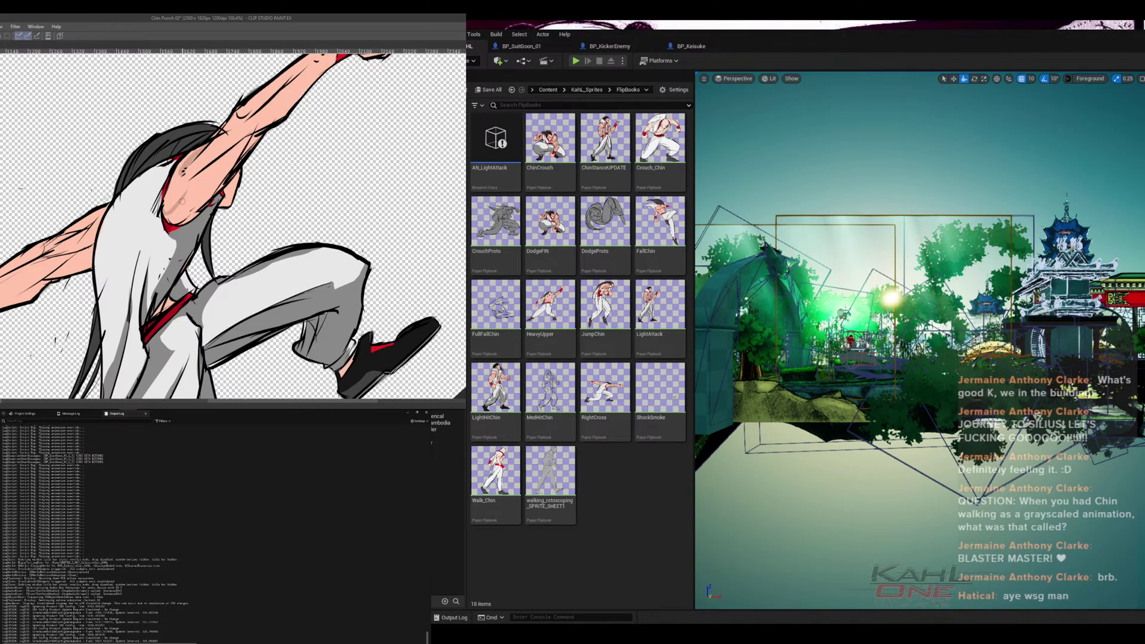
pyautogui.moveTo(182, 201)
pyautogui.mouseDown()
pyautogui.moveTo(250, 139)
pyautogui.moveTo(238, 207)
pyautogui.mouseUp()
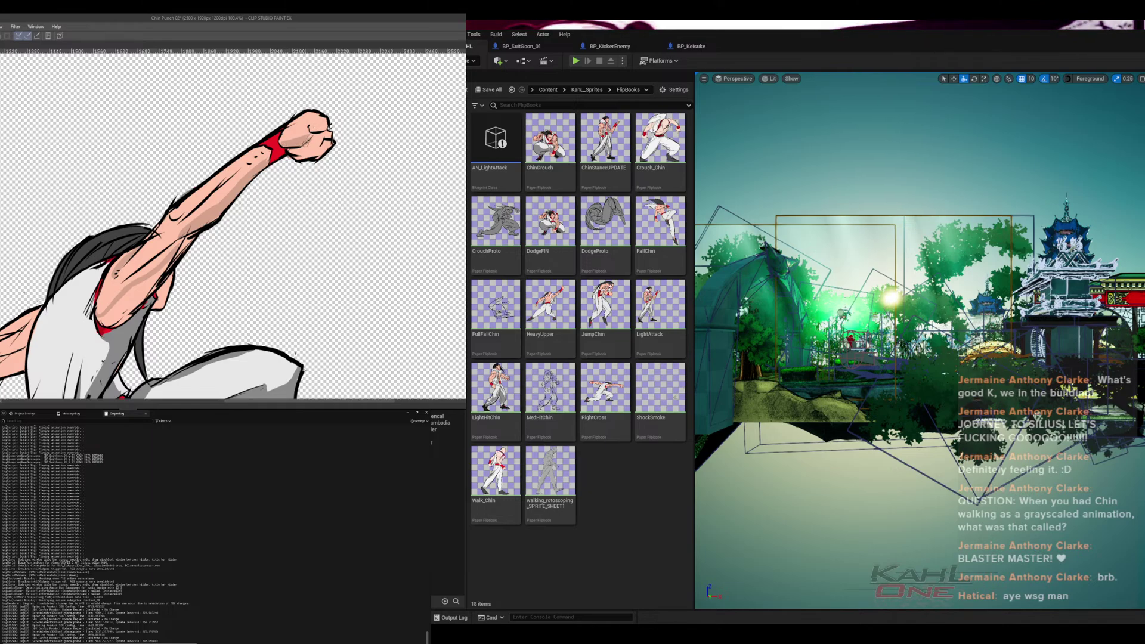
pyautogui.moveTo(305, 143); pyautogui.dragTo(319, 147)
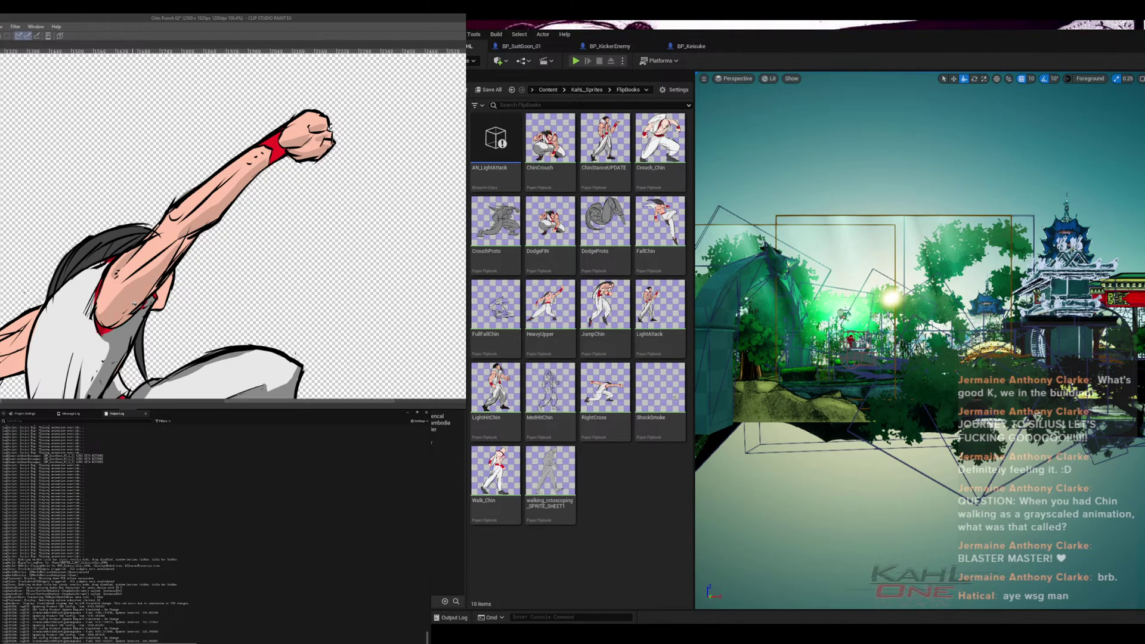
pyautogui.moveTo(181, 321); pyautogui.dragTo(256, 277)
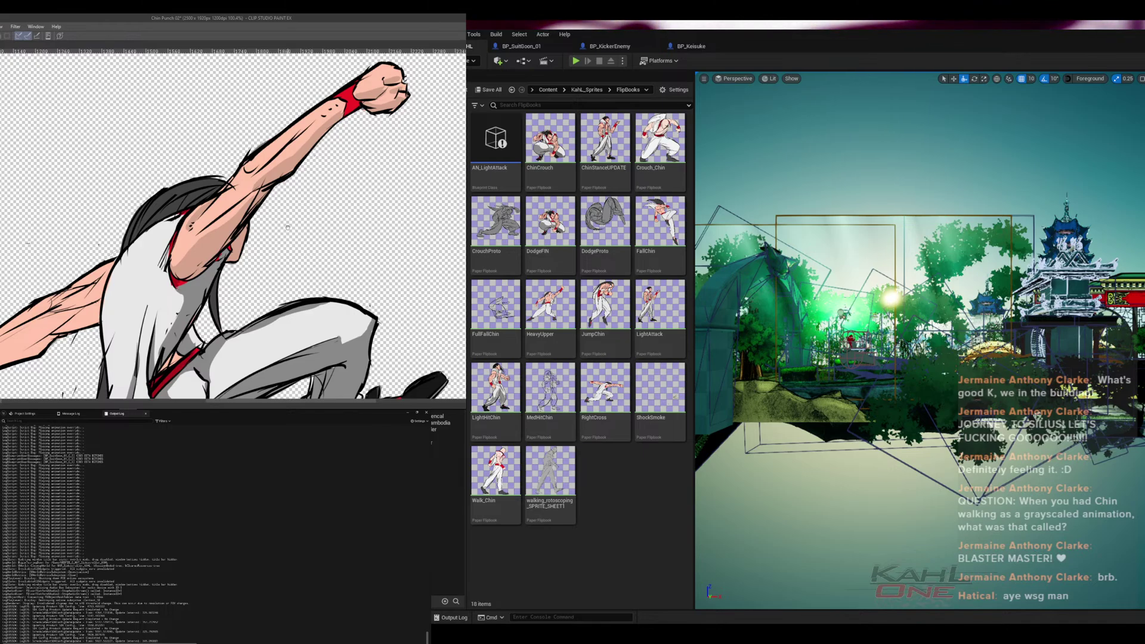
# - Paint darker skin-tone shadows on the trailing rear arm and hand of the fifth punch frame
pyautogui.moveTo(228, 261); pyautogui.dragTo(364, 206)
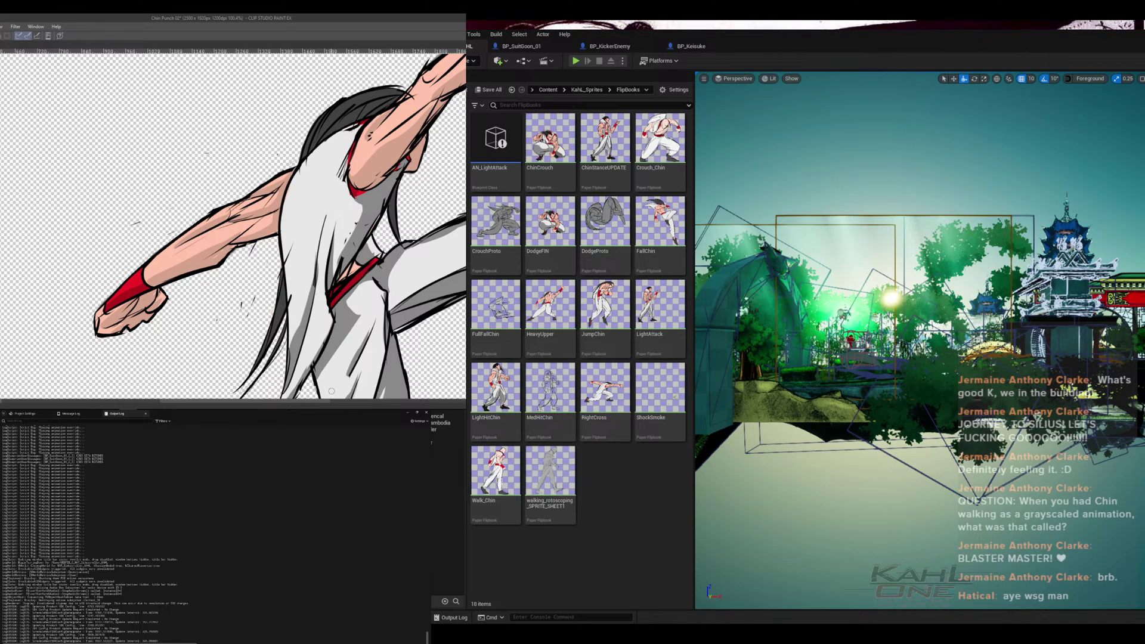
pyautogui.scroll(-5, 405, 322)
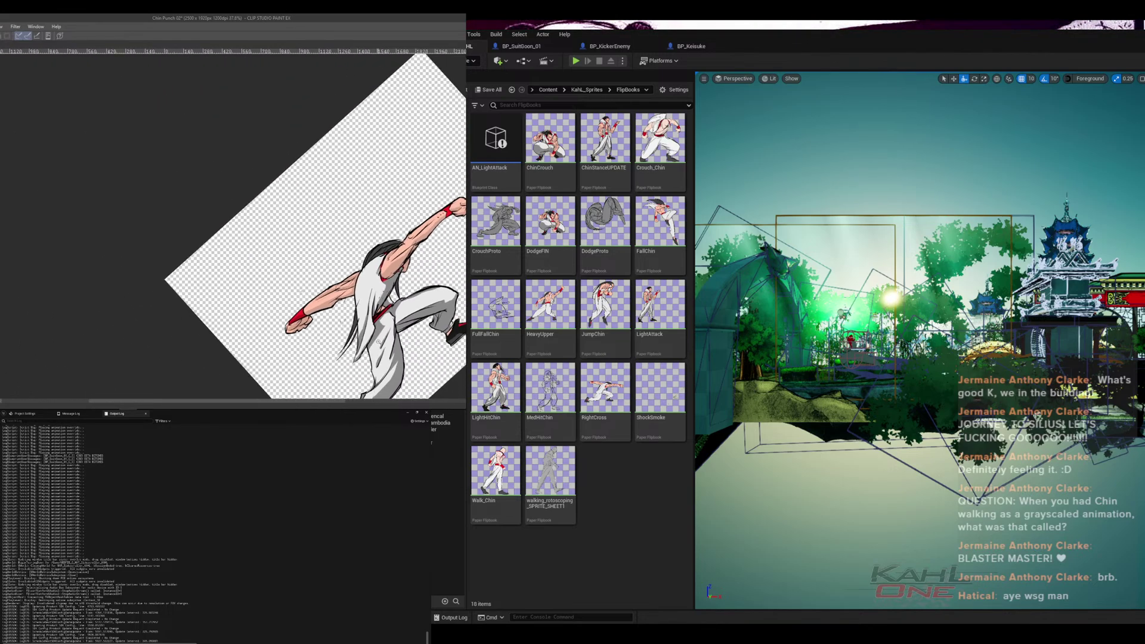
pyautogui.scroll(4, 384, 341)
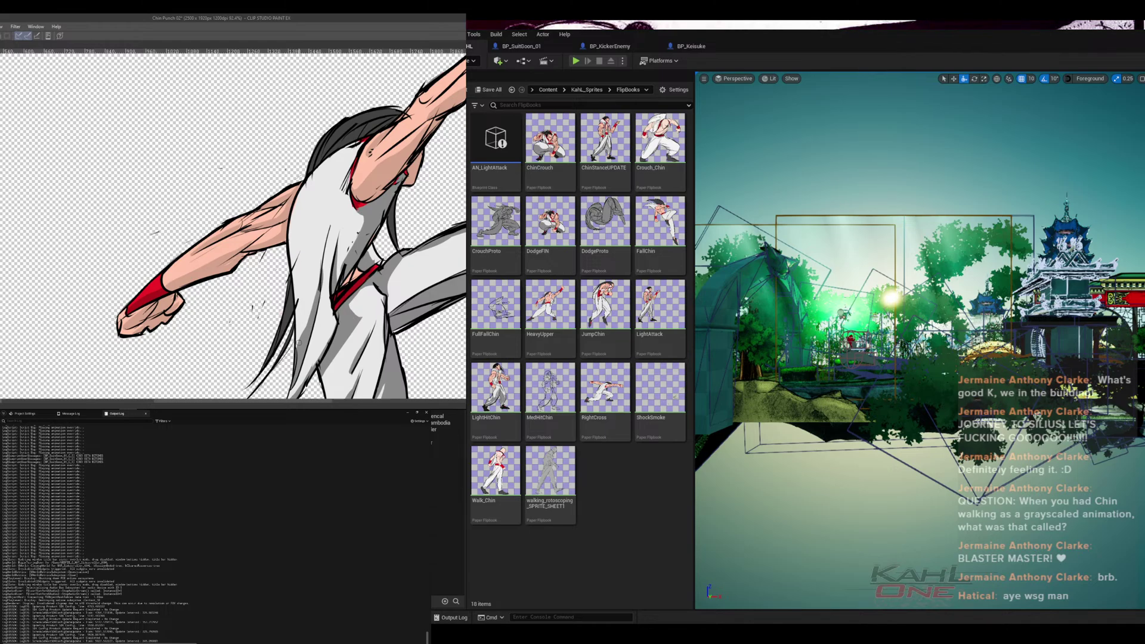
pyautogui.moveTo(386, 248); pyautogui.dragTo(334, 249)
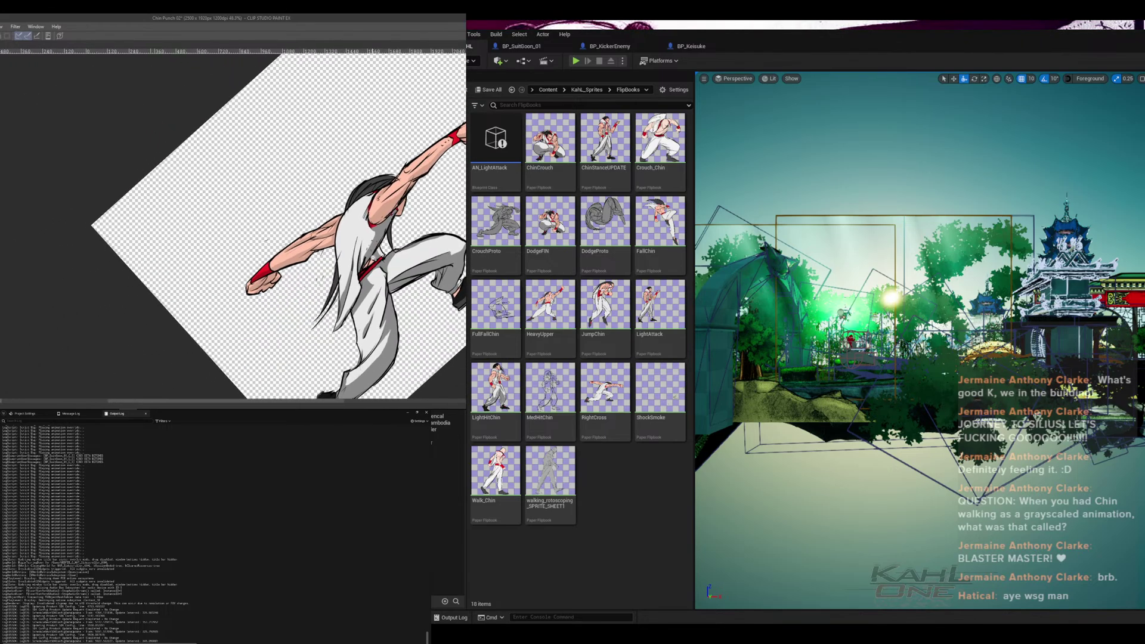
pyautogui.moveTo(421, 291); pyautogui.dragTo(277, 287)
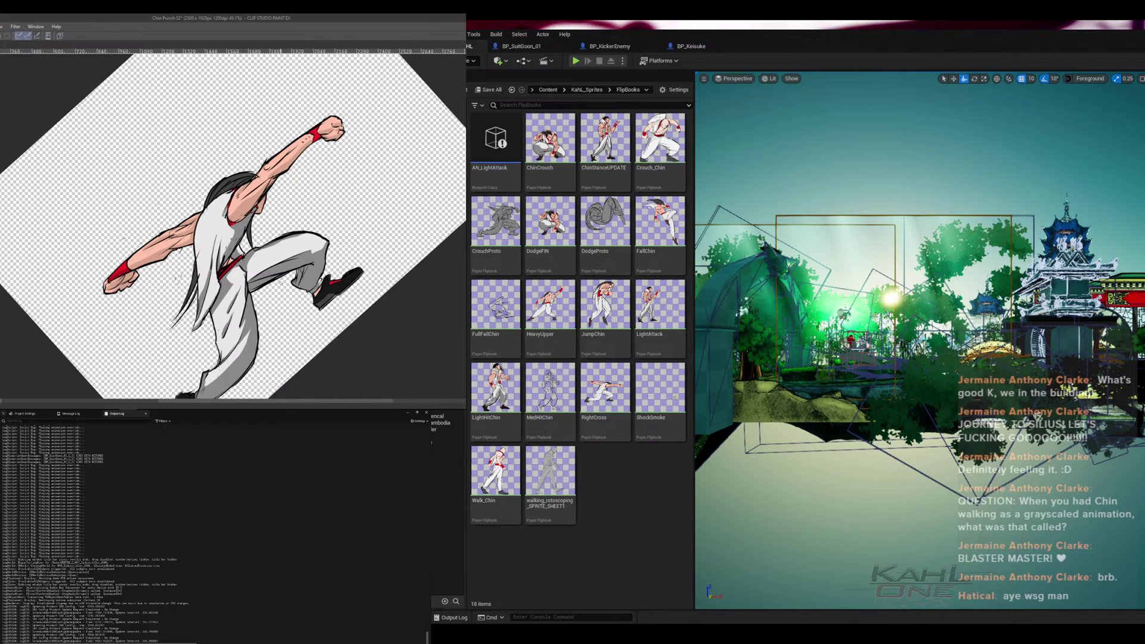
# - Flip between the fifth punch frame and its neighbouring frames to compare the shading across the animation
pyautogui.press('Tab')
pyautogui.click(160, 327)
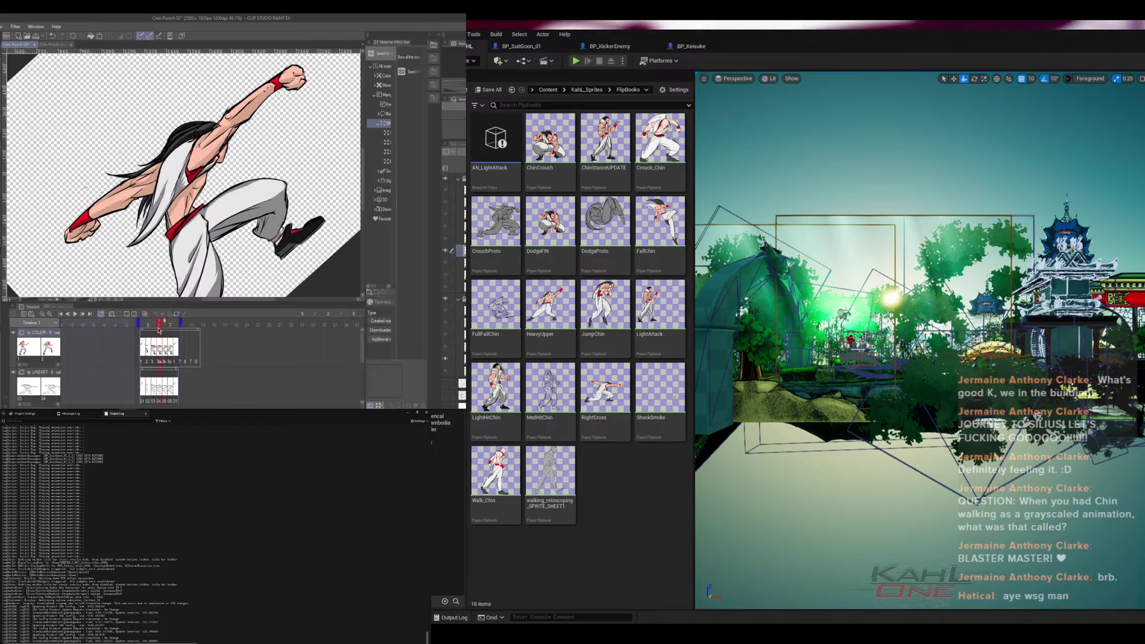
pyautogui.click(166, 328)
pyautogui.click(163, 328)
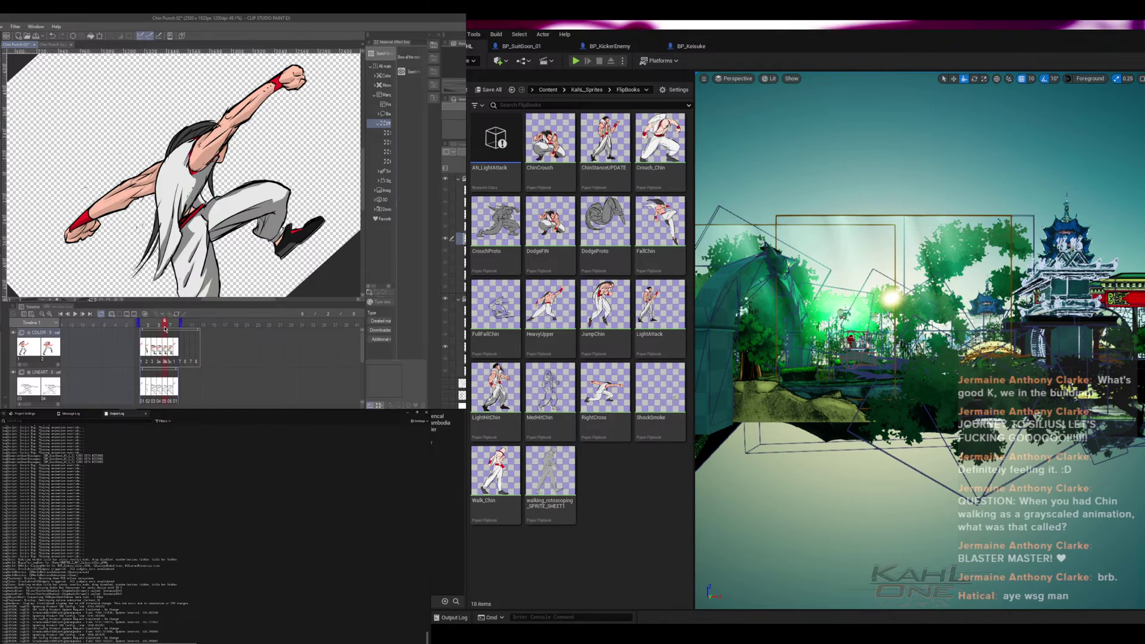
pyautogui.click(153, 328)
pyautogui.click(164, 327)
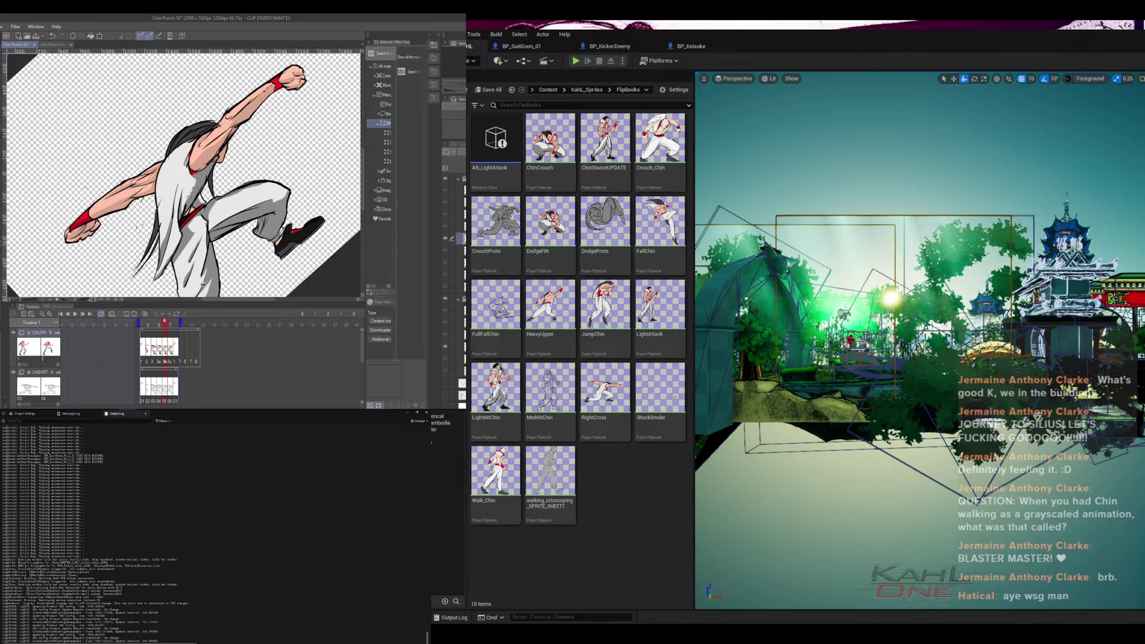
pyautogui.moveTo(165, 327); pyautogui.dragTo(165, 328)
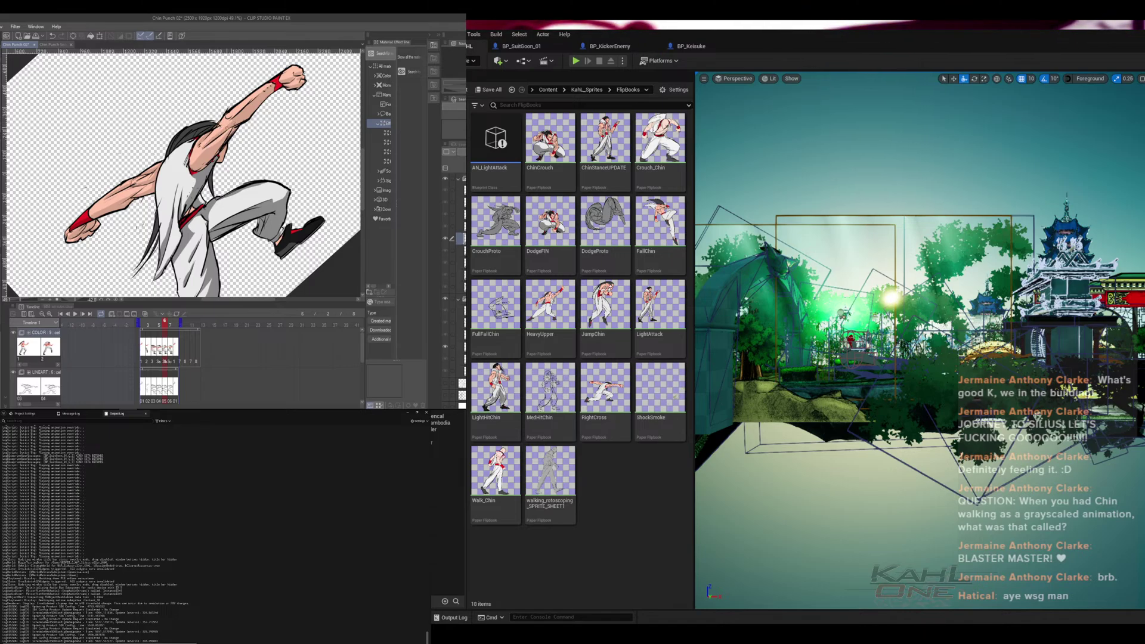
pyautogui.moveTo(161, 328); pyautogui.dragTo(170, 328)
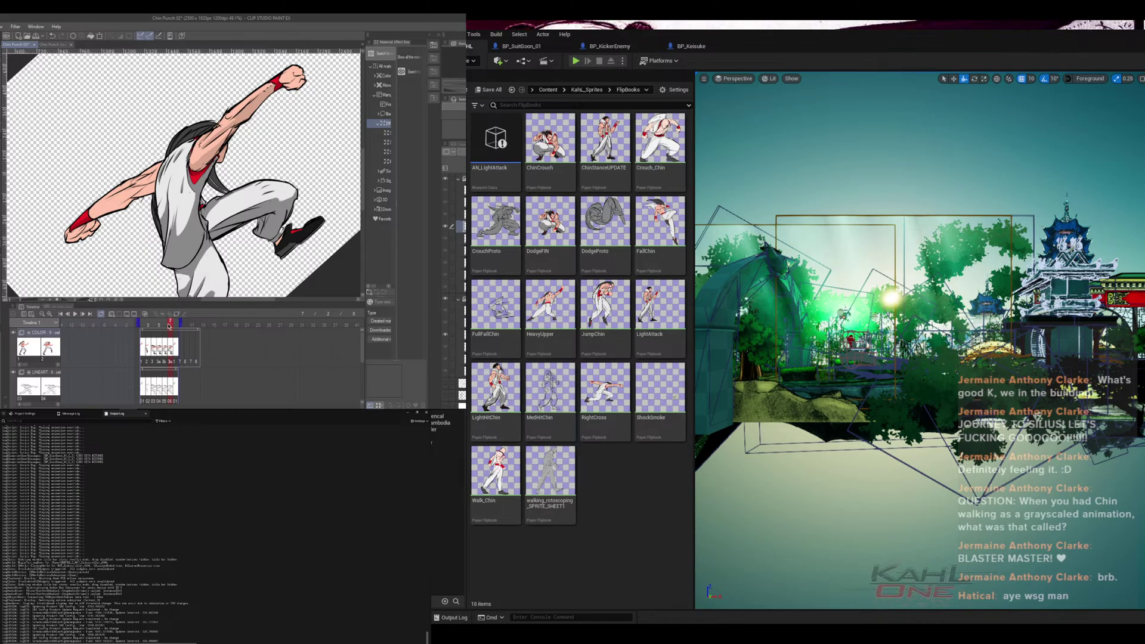
pyautogui.moveTo(171, 328); pyautogui.dragTo(164, 331)
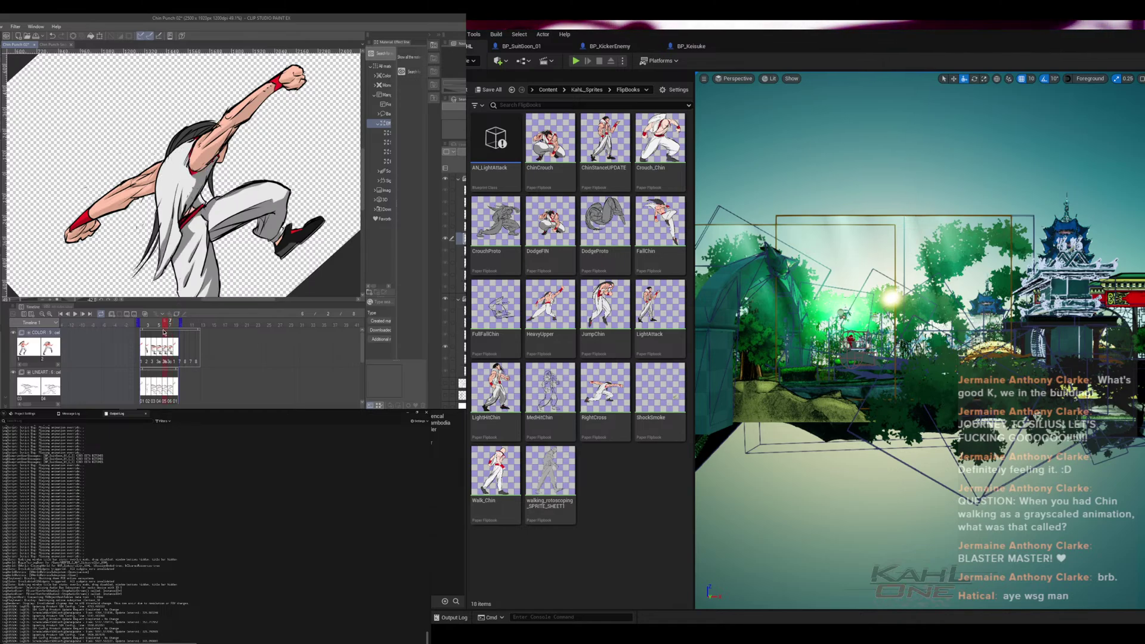
# - Scrub back and forth through the punch frames on the timeline to check the finished colours and shadows across the animation
pyautogui.click(170, 330)
pyautogui.click(165, 330)
pyautogui.click(169, 331)
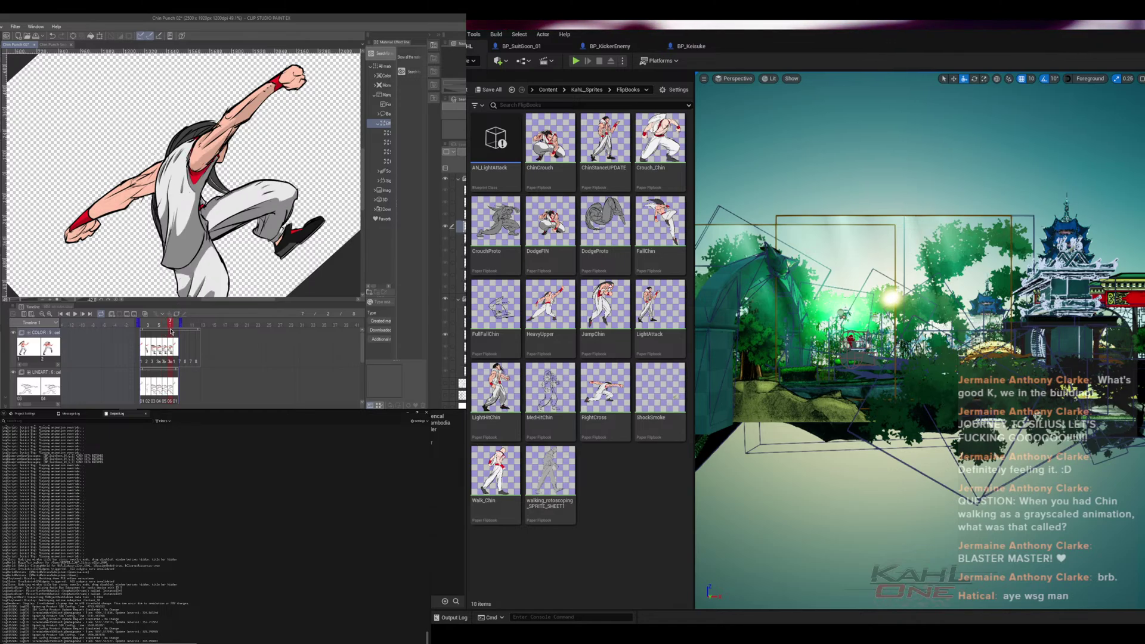
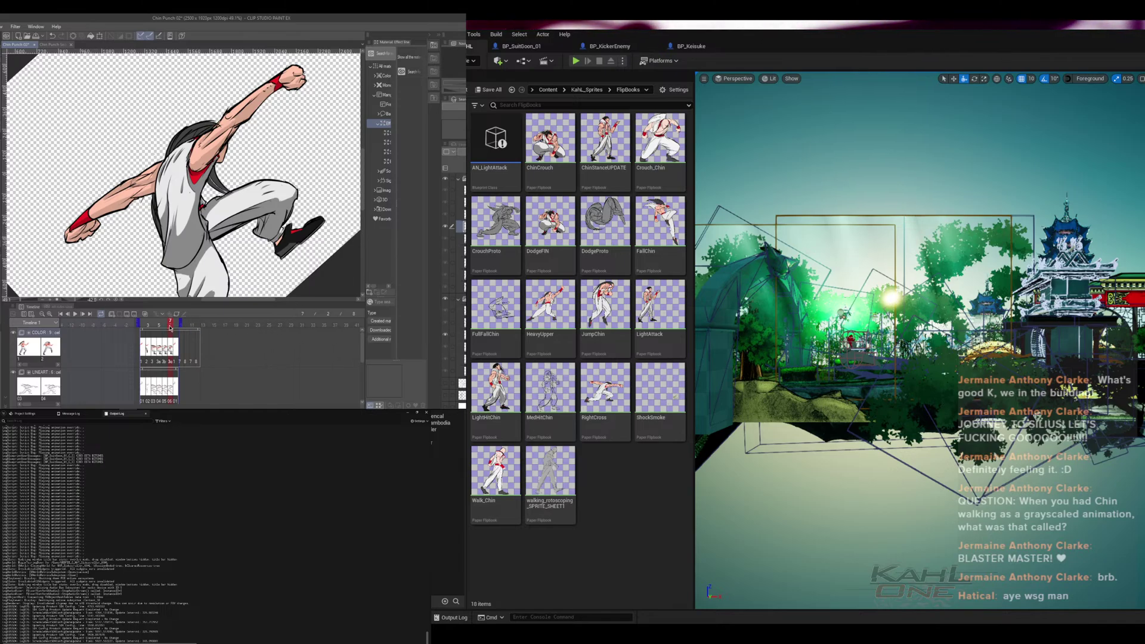
pyautogui.moveTo(172, 325); pyautogui.dragTo(165, 332)
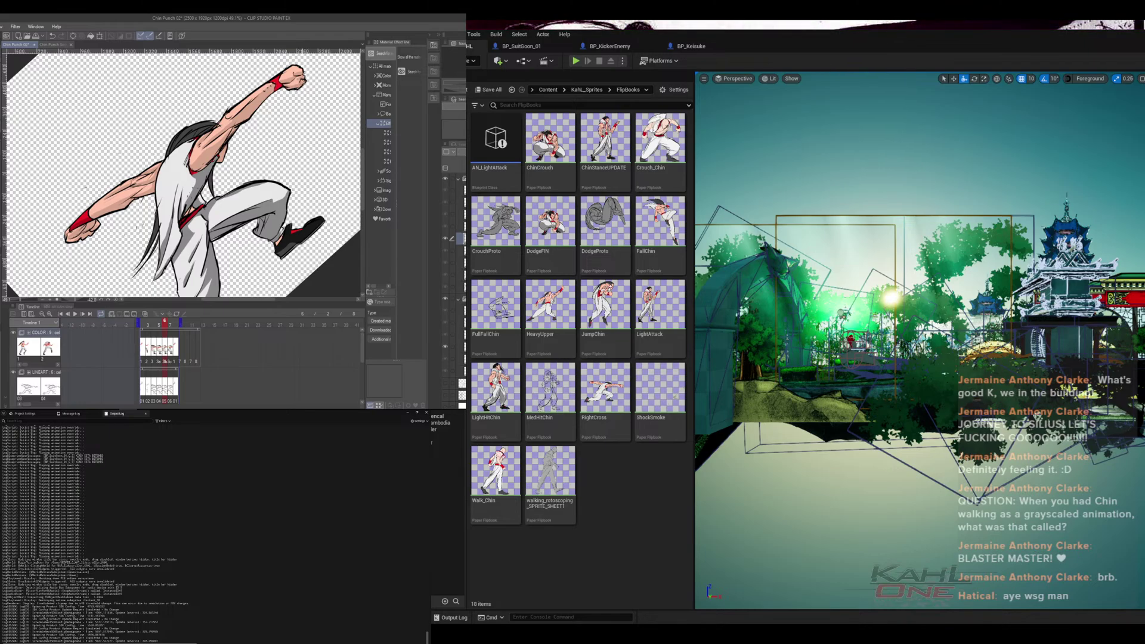
pyautogui.moveTo(165, 327); pyautogui.dragTo(165, 333)
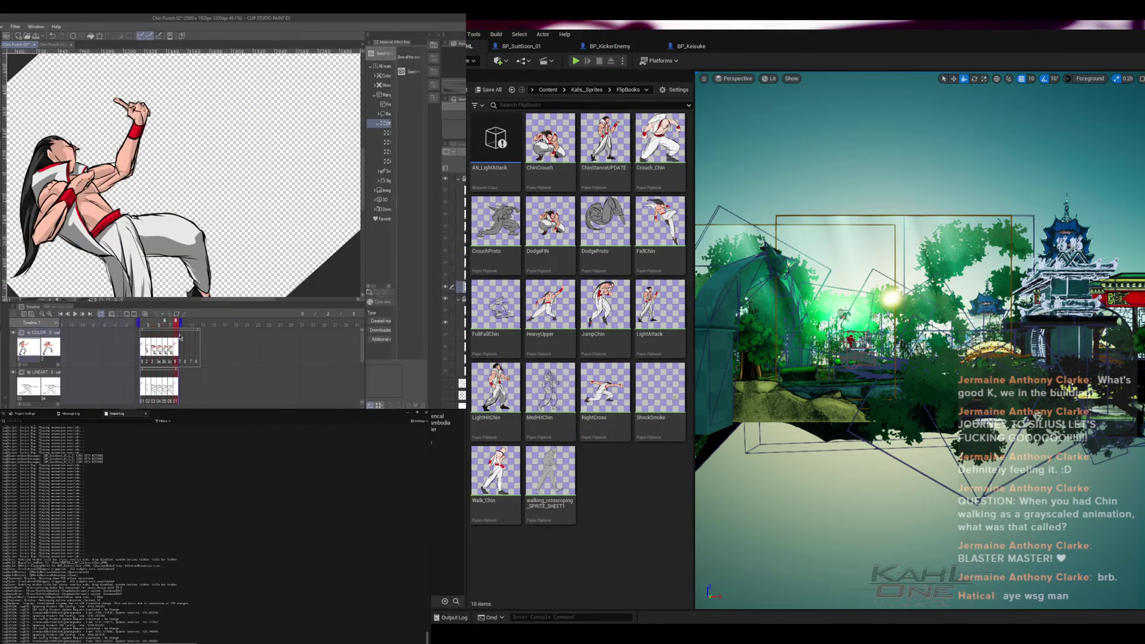
pyautogui.click(160, 349)
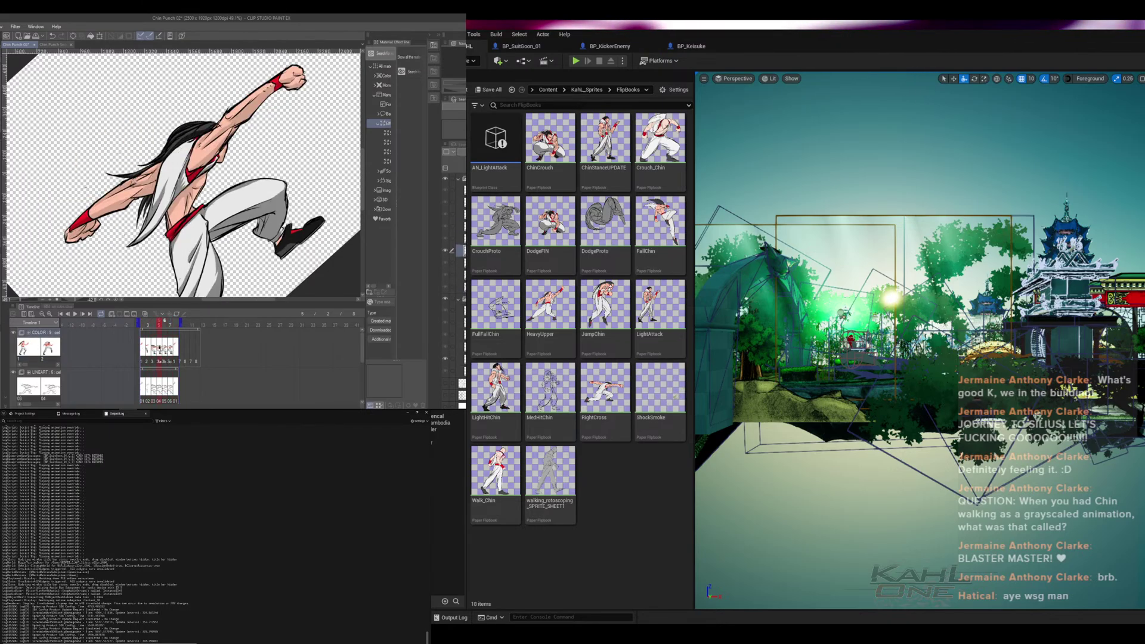
pyautogui.click(153, 349)
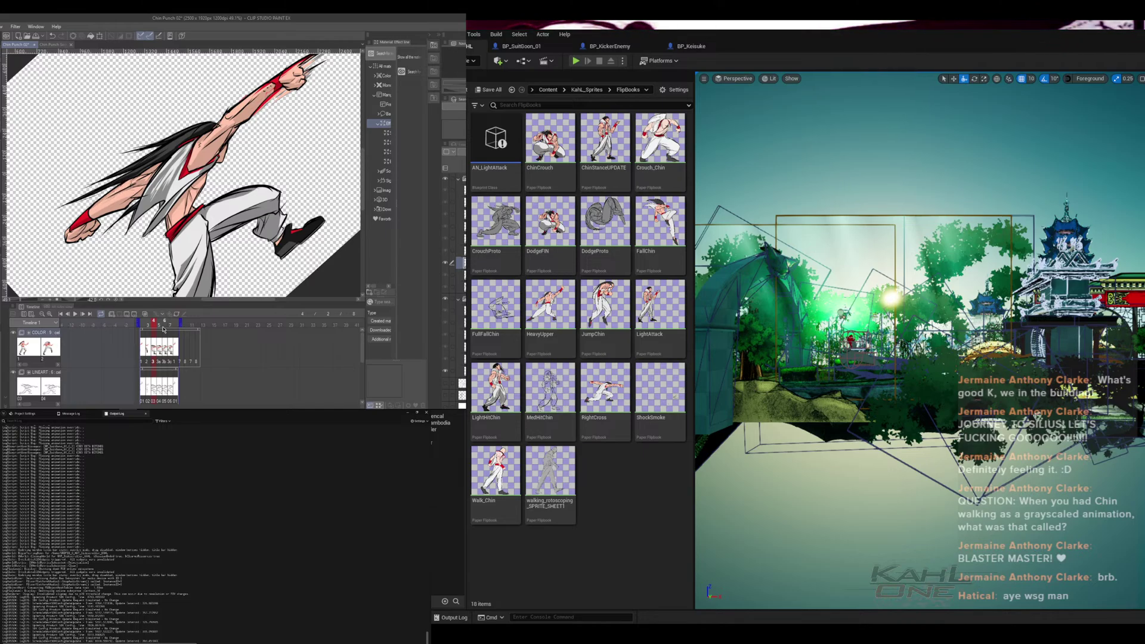
pyautogui.moveTo(153, 327)
pyautogui.mouseDown()
pyautogui.moveTo(179, 335)
pyautogui.moveTo(142, 328)
pyautogui.moveTo(166, 327)
pyautogui.mouseUp()
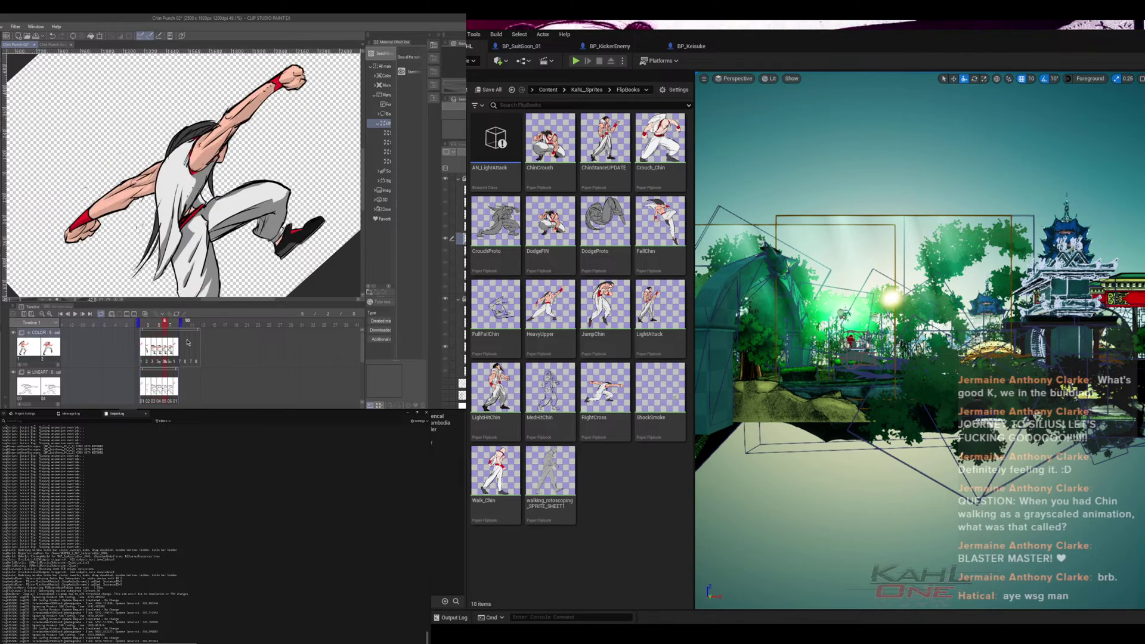
# - Save the punch animation, then in File Explorer open Legendary Heroes > Charas > Chin Zhen > Right Cross Punch 02 on the SSDstick drive
pyautogui.hotkey('ctrl', 's')
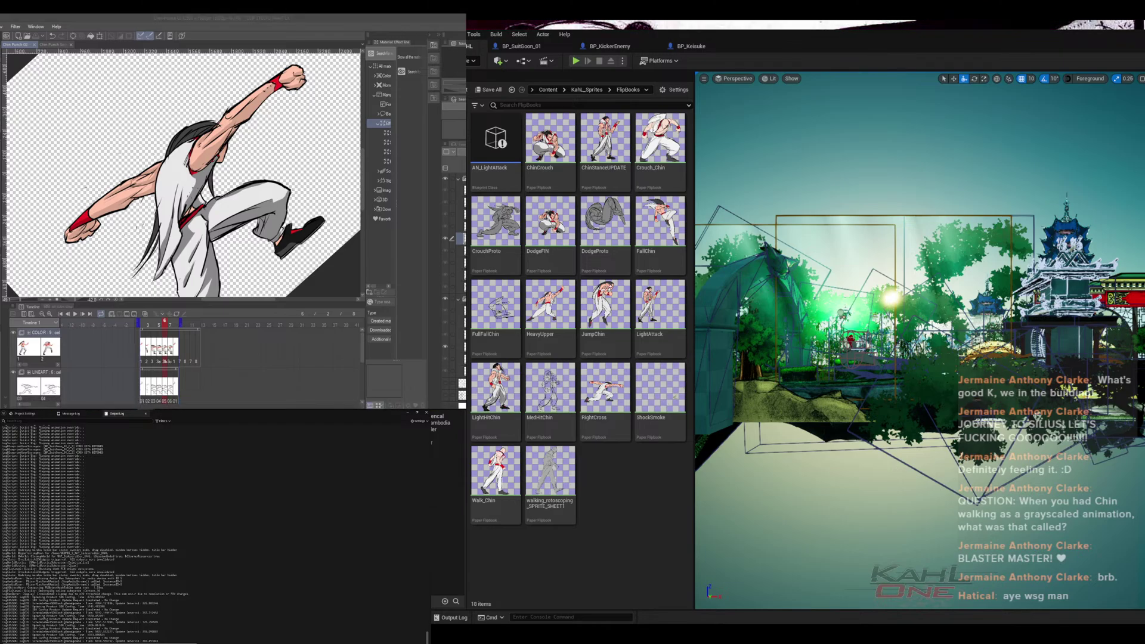
pyautogui.press('p')
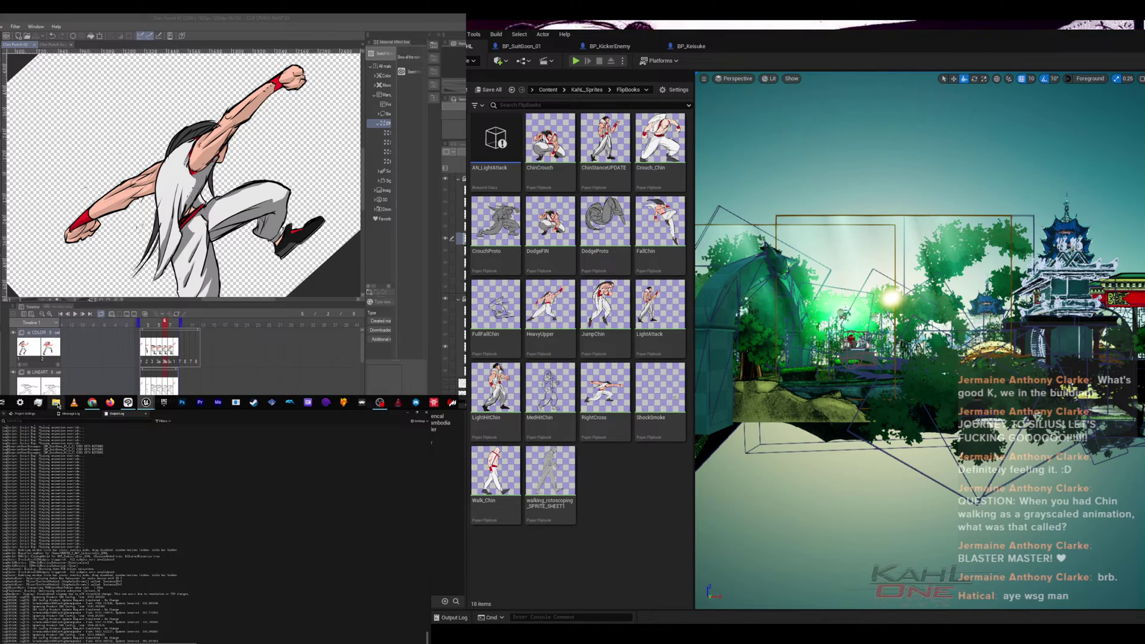
pyautogui.click(58, 406)
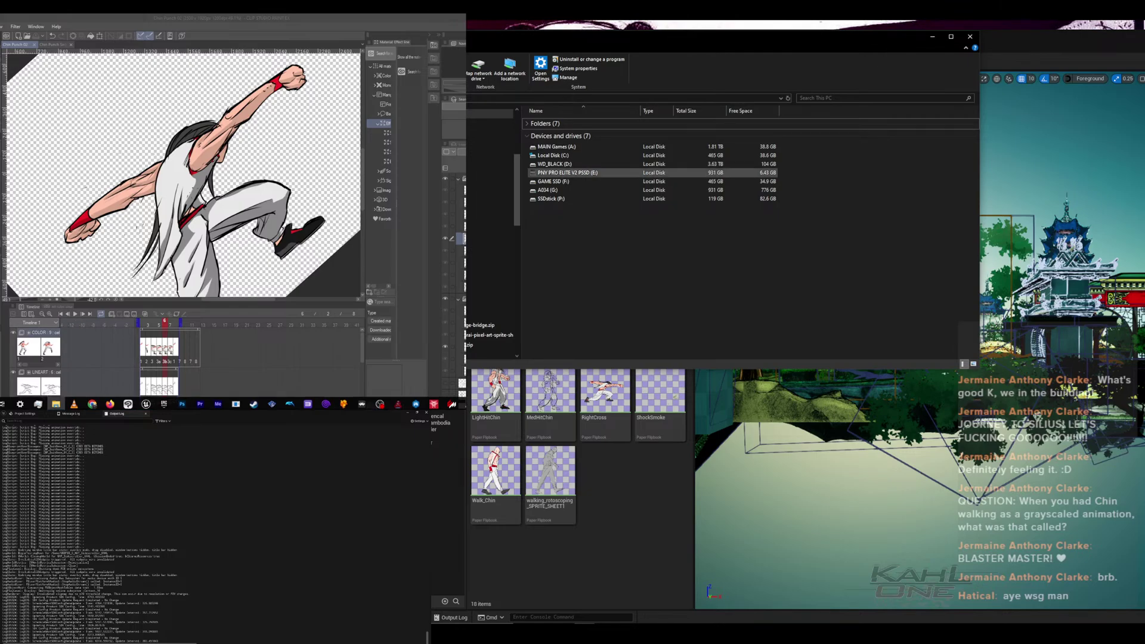
pyautogui.doubleClick(551, 198)
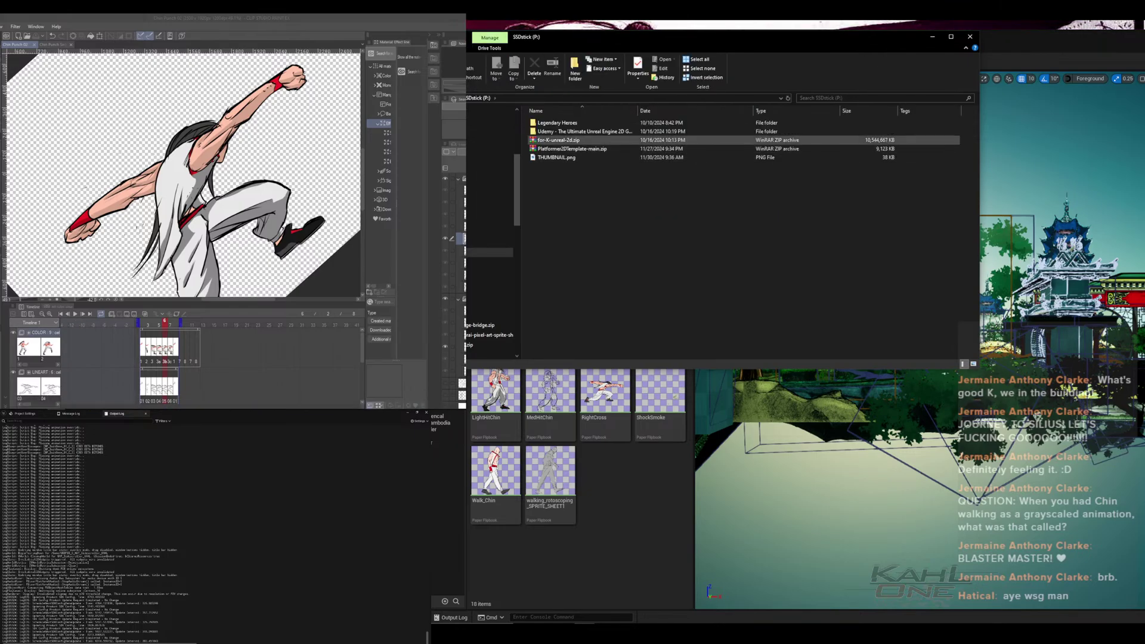
pyautogui.doubleClick(556, 122)
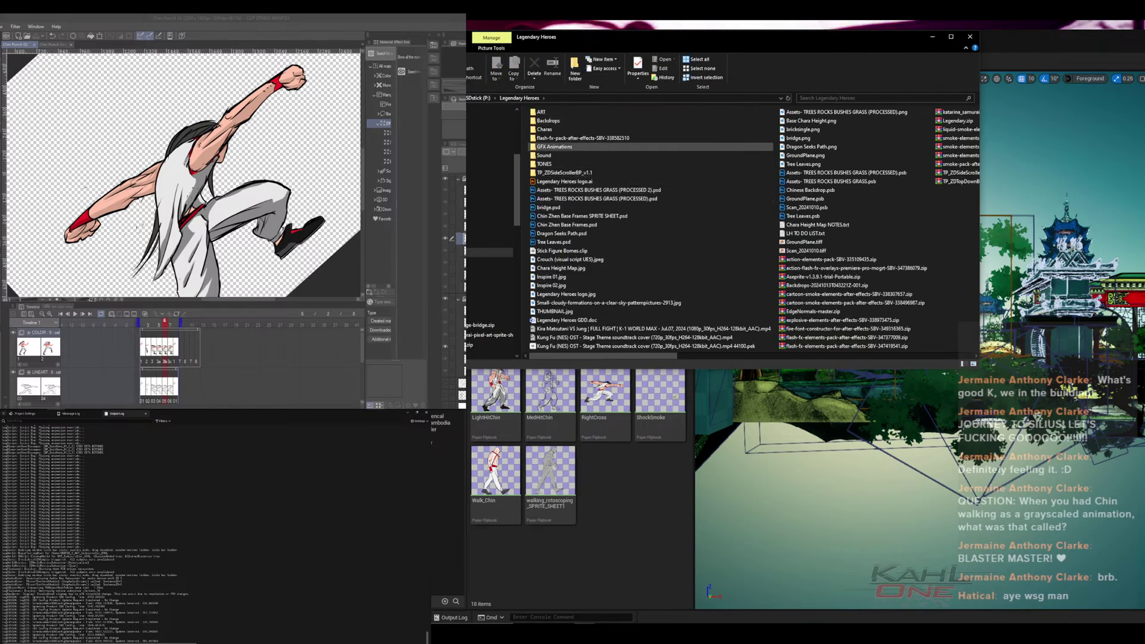
pyautogui.doubleClick(545, 129)
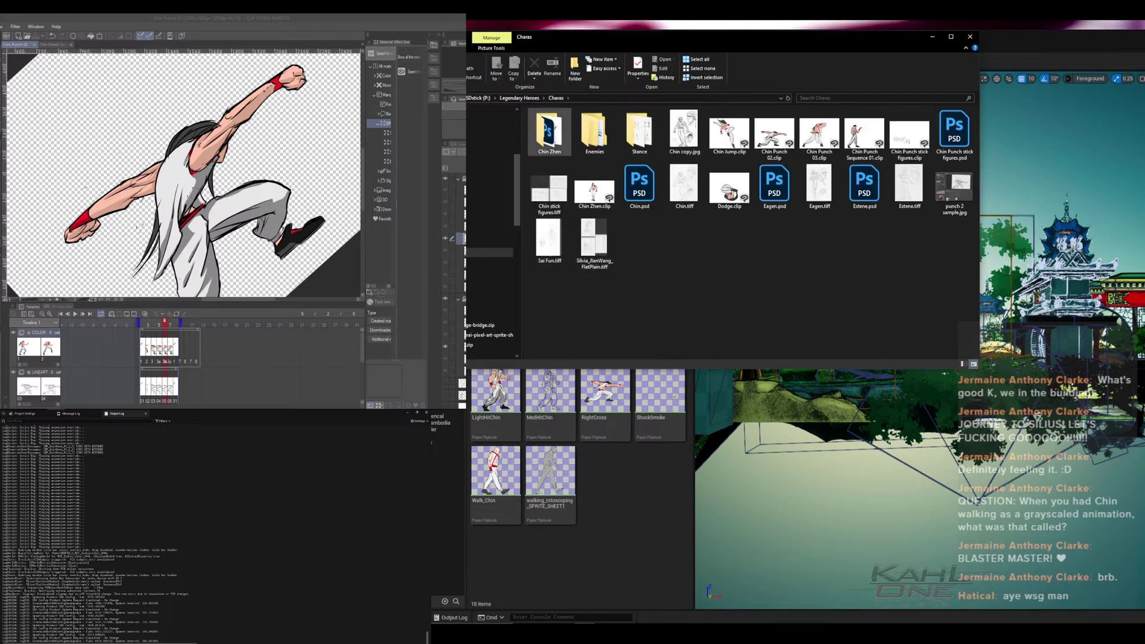
pyautogui.doubleClick(549, 133)
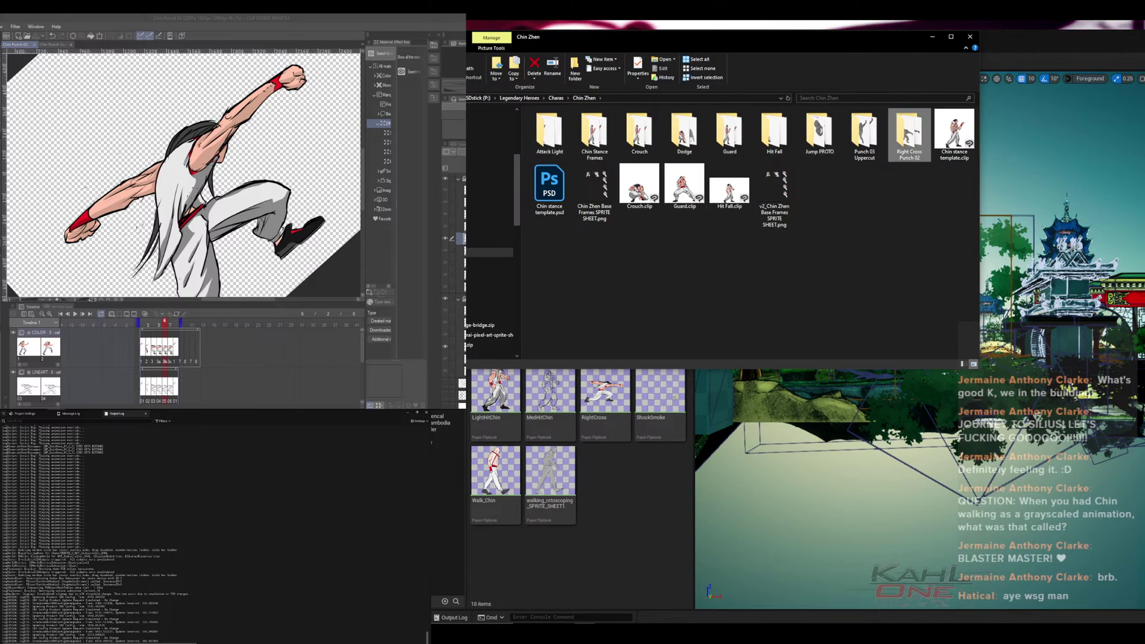
pyautogui.doubleClick(910, 133)
# - Copy the base name from RightCross_0001.png and set up an image sequence export of the punch animation named RightCross
pyautogui.click(550, 131)
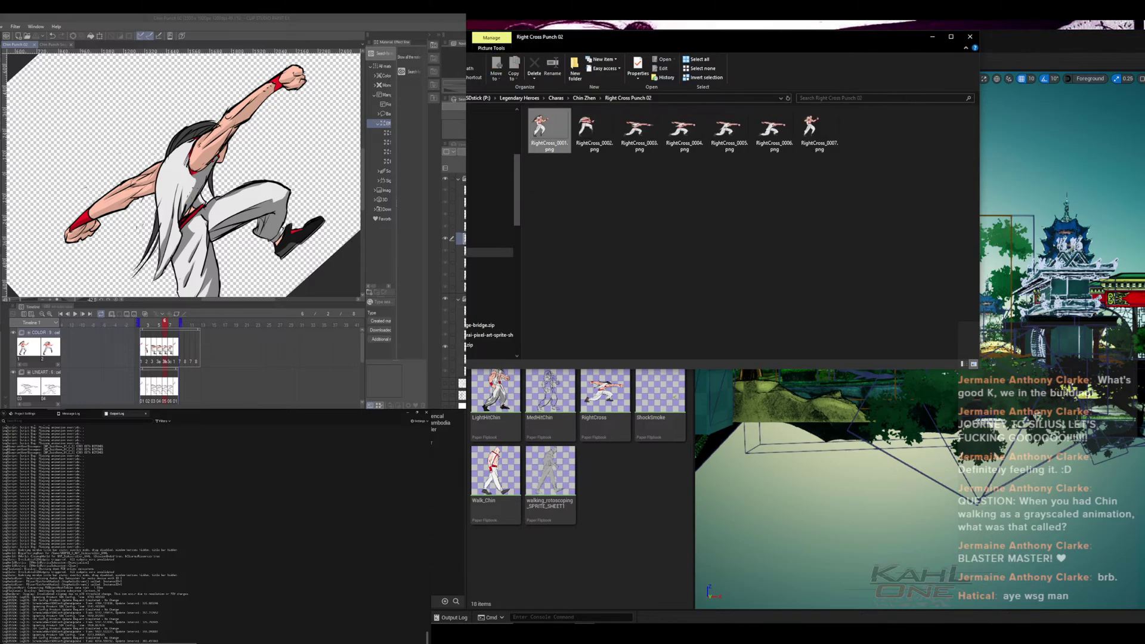
pyautogui.press('F2')
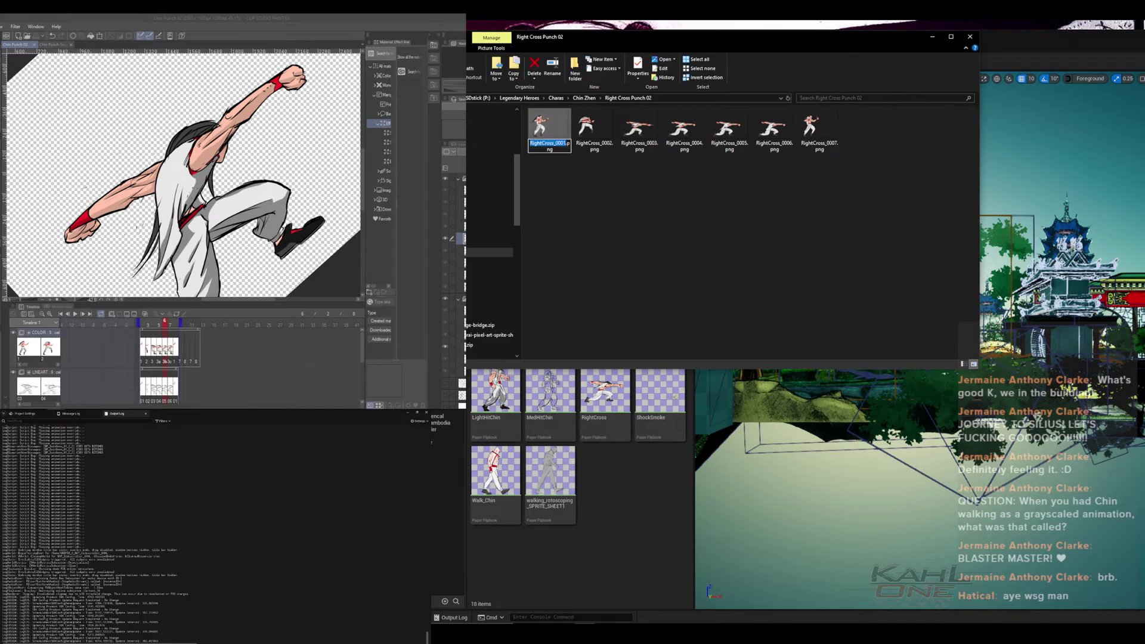
pyautogui.press('Return')
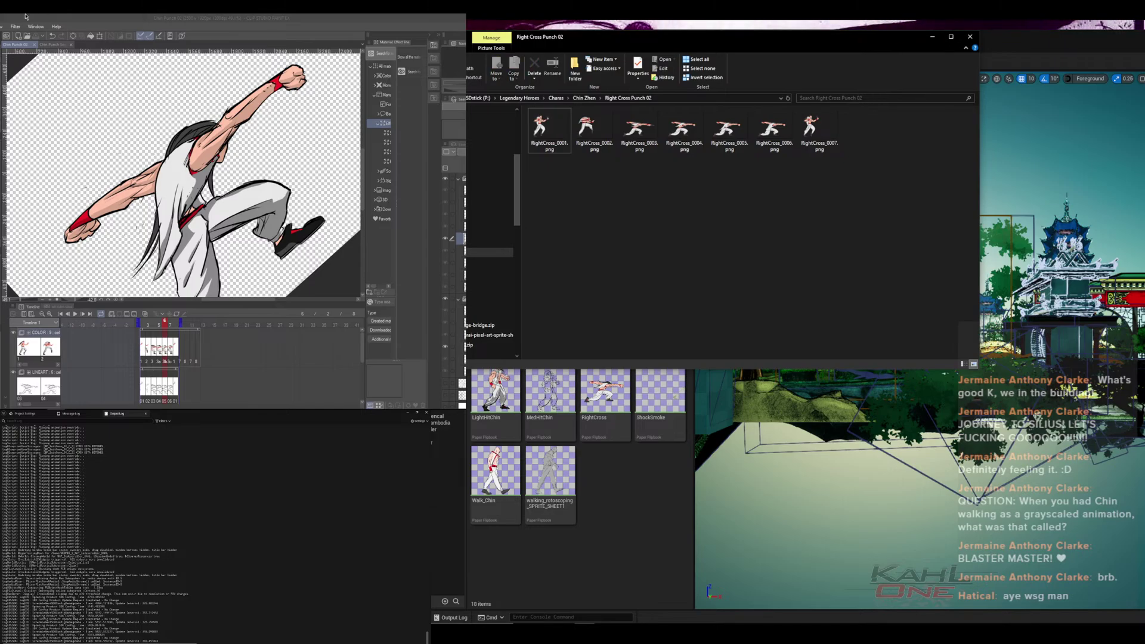
pyautogui.click(37, 17)
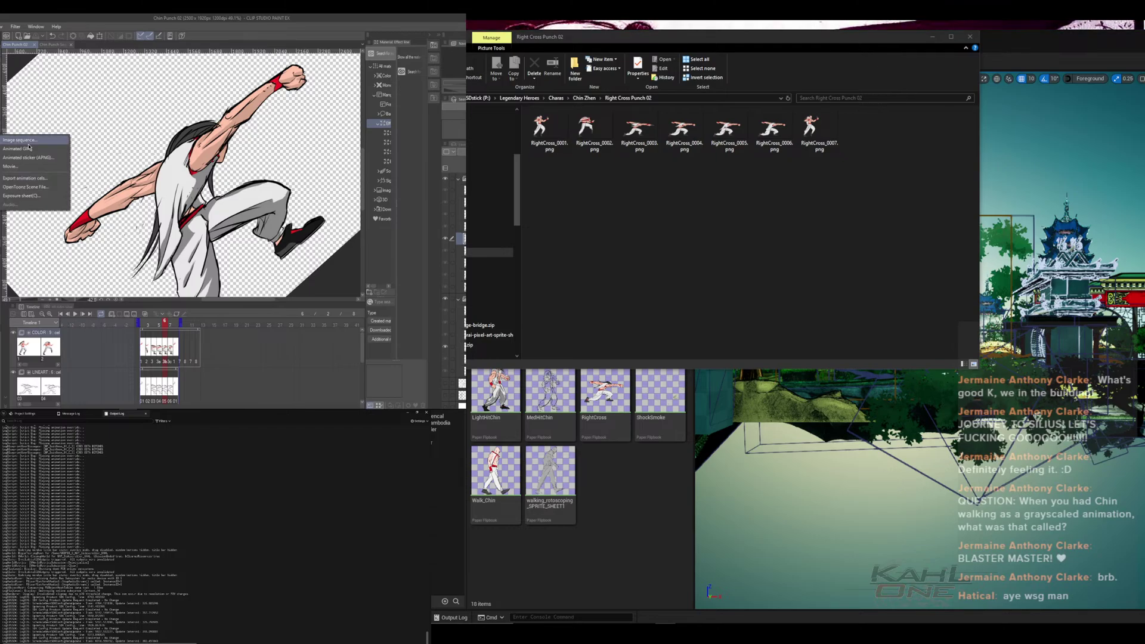
pyautogui.click(28, 146)
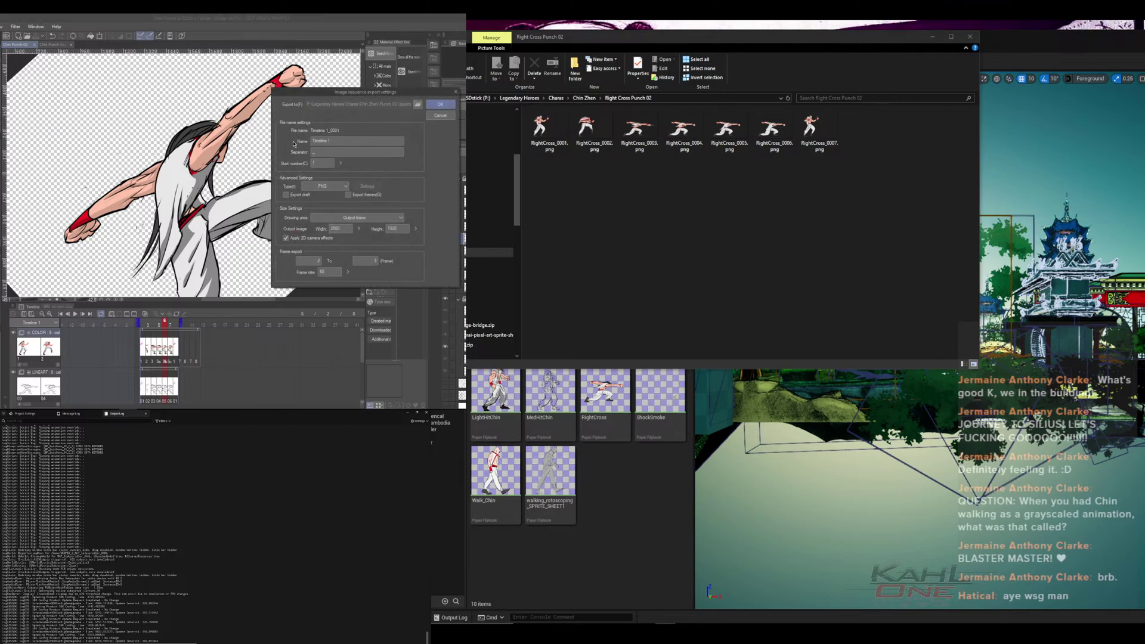
pyautogui.moveTo(336, 140); pyautogui.dragTo(295, 144)
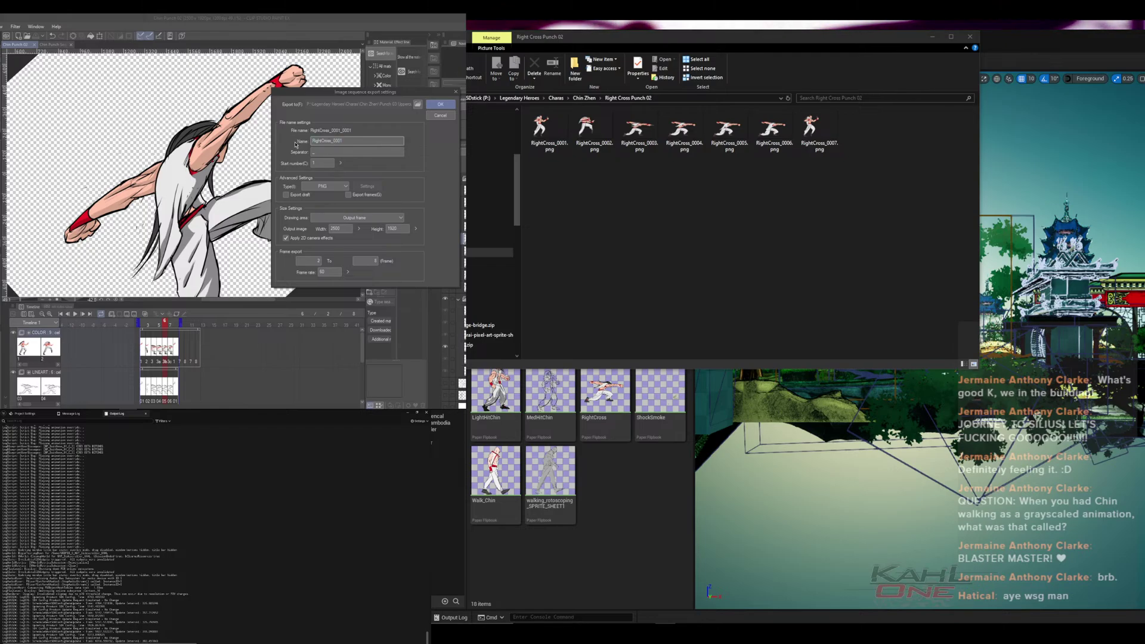
pyautogui.write('RightCross_')
pyautogui.press('BackSpace')
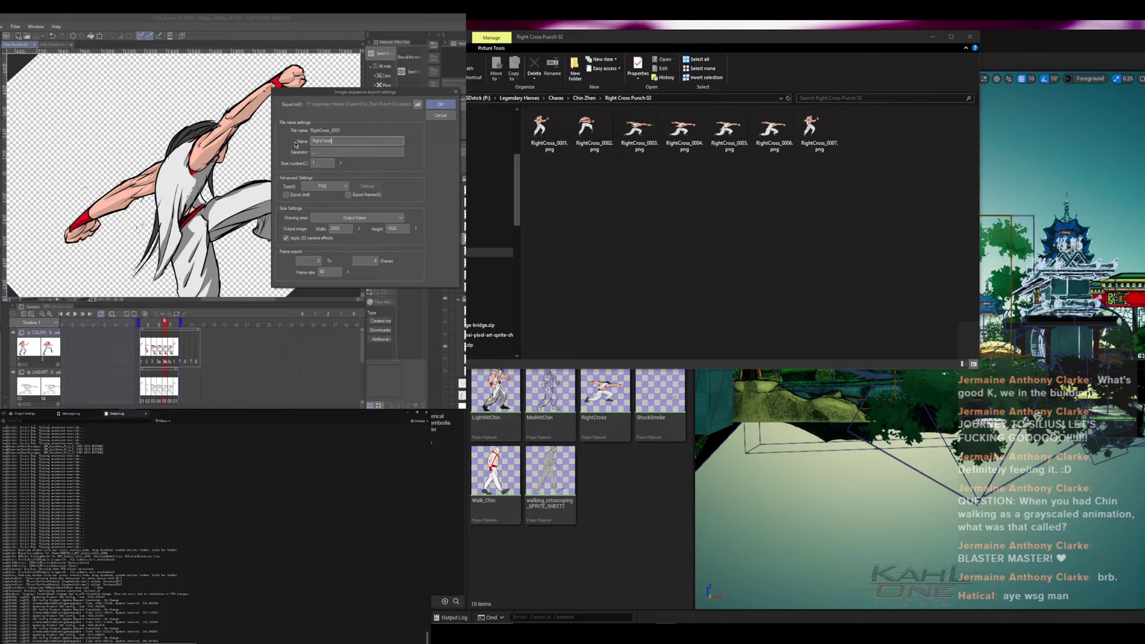
# - Set the export destination to Chin Zhen's Right Cross Punch 02 folder and export the sequence, overwriting the existing PNG frames
pyautogui.click(417, 105)
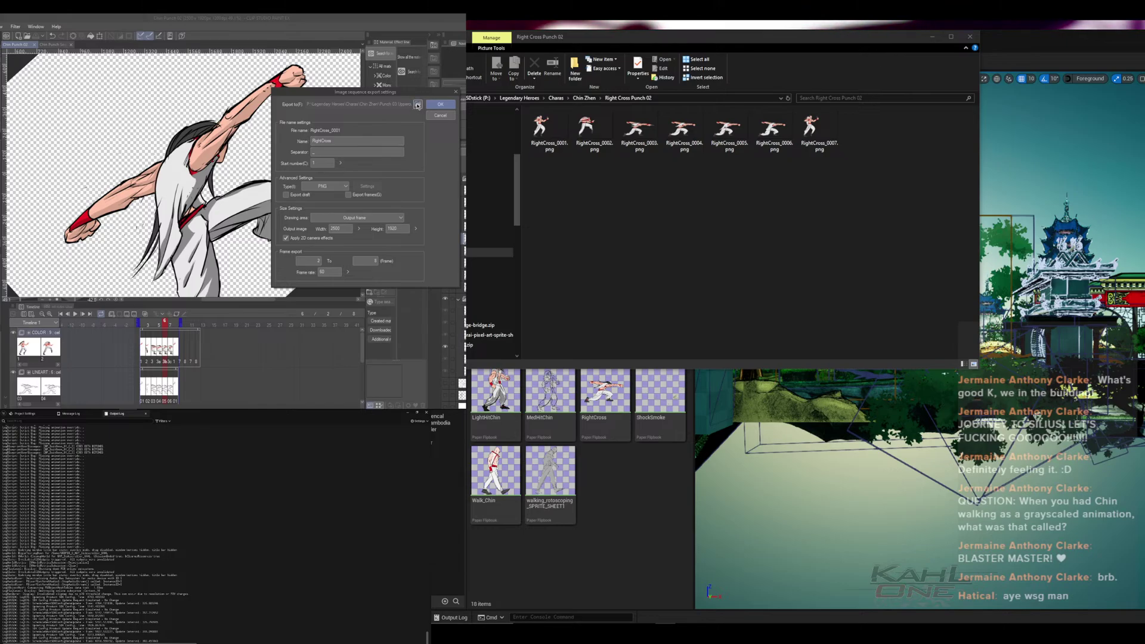
pyautogui.click(55, 31)
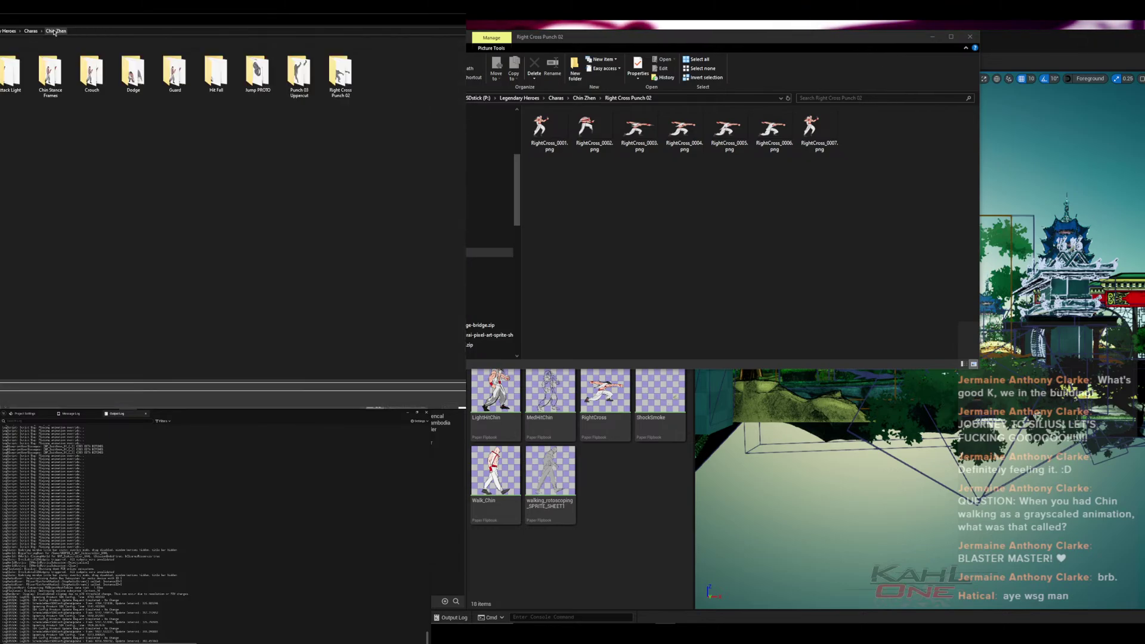
pyautogui.doubleClick(352, 79)
pyautogui.press('Return')
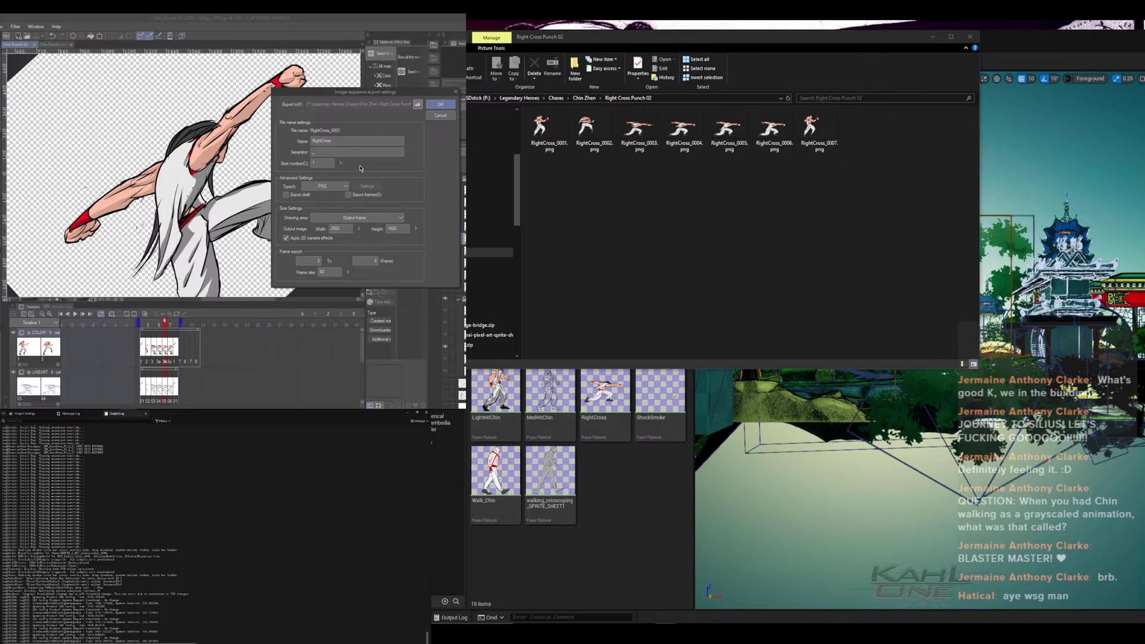
pyautogui.click(440, 105)
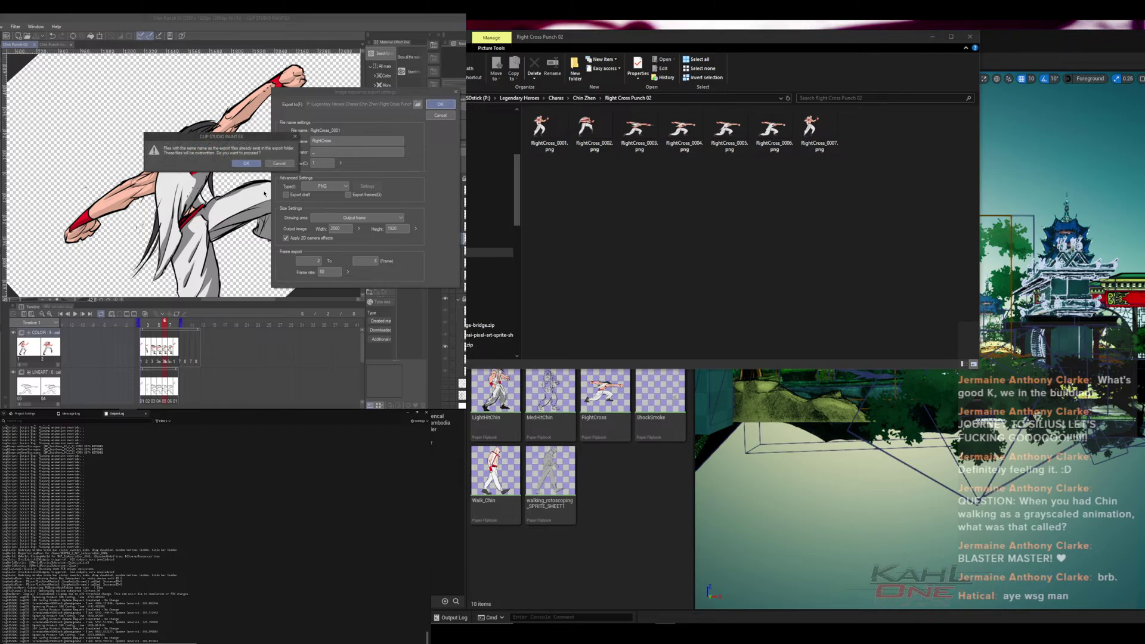
pyautogui.press('Return')
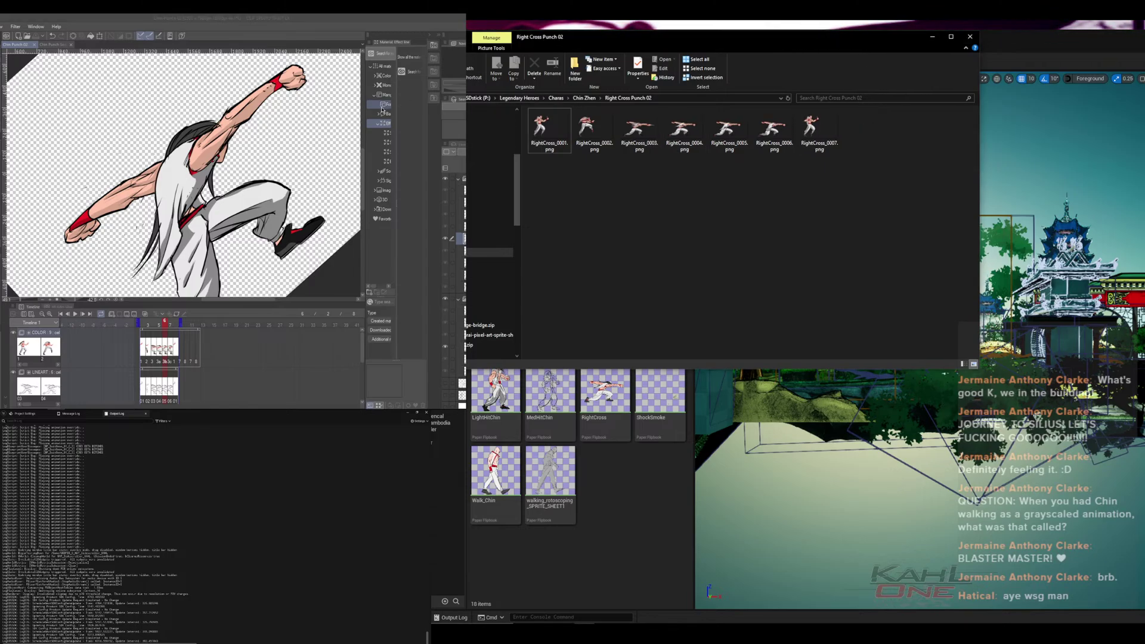
# - Close the open drawings, Clip Studio Paint and the File Explorer window to return to Unreal Editor
pyautogui.click(386, 17)
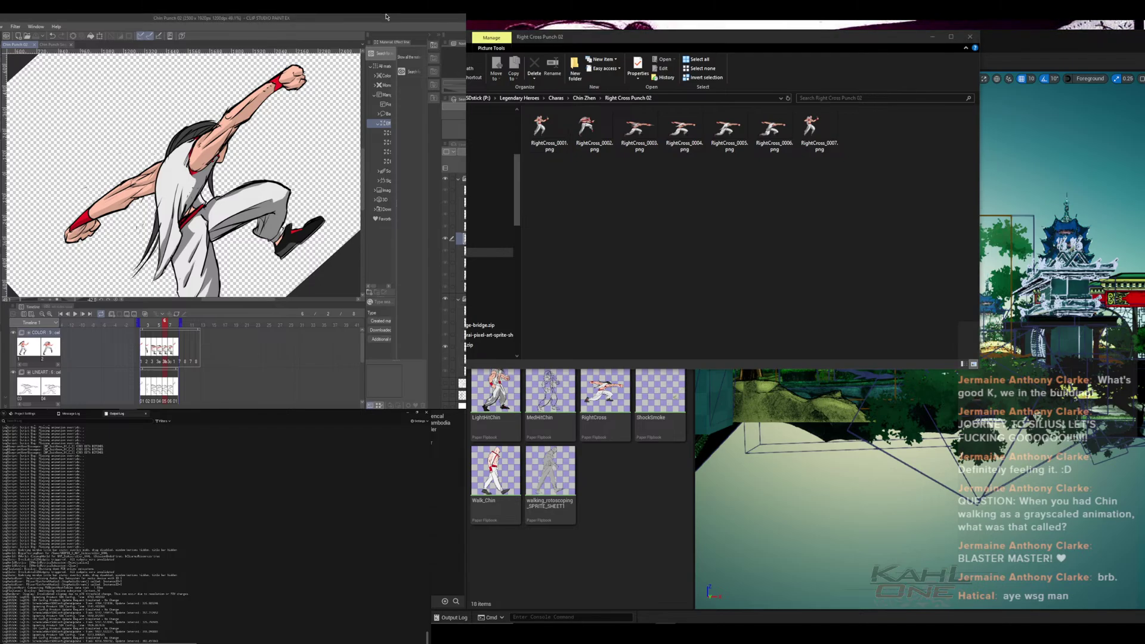
pyautogui.hotkey('ctrl', 'w')
pyautogui.hotkey('ctrl', 'w')
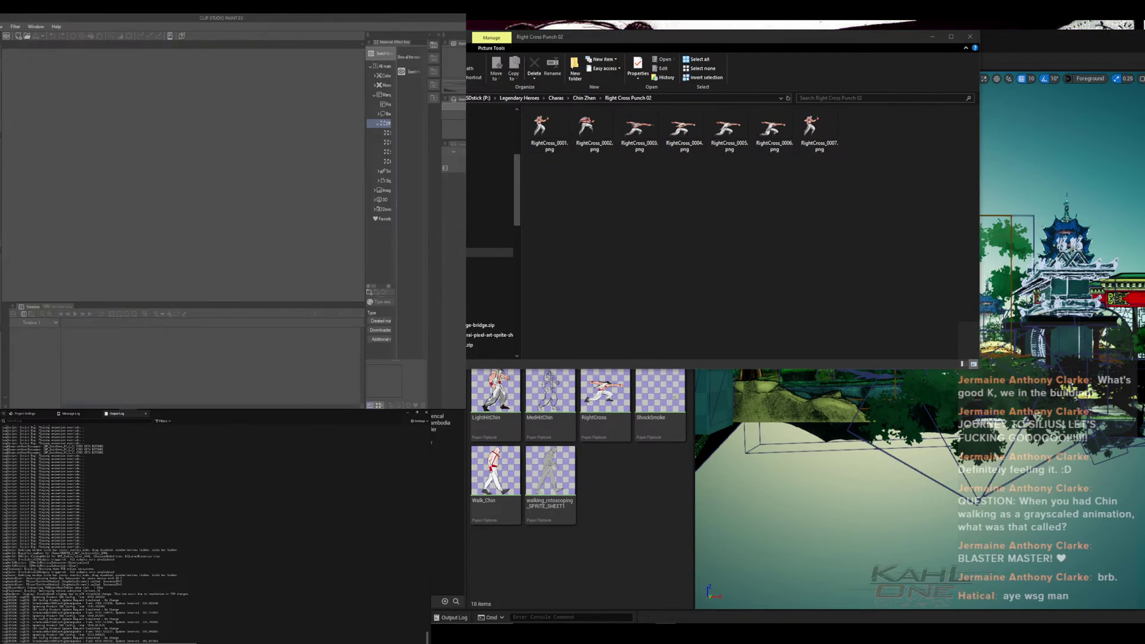
pyautogui.hotkey('alt', 'F4')
pyautogui.hotkey('alt', 'F4')
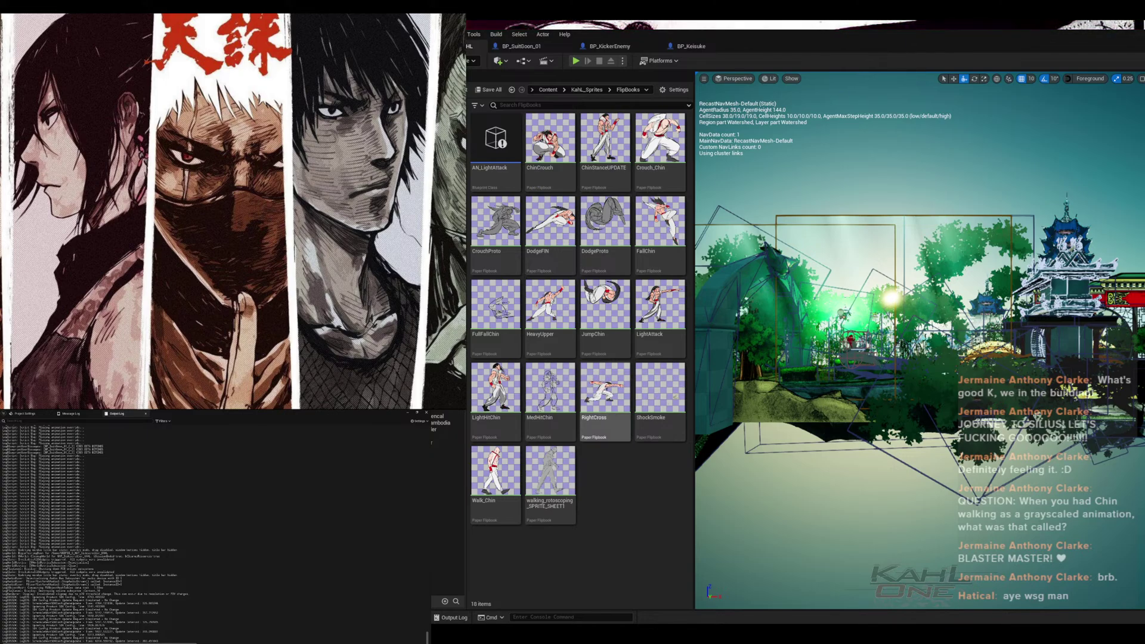
# - Open the RightCross flipbook in Unreal Editor, maximise its editor window on the other monitor and enlarge the sprite preview
pyautogui.click(605, 394)
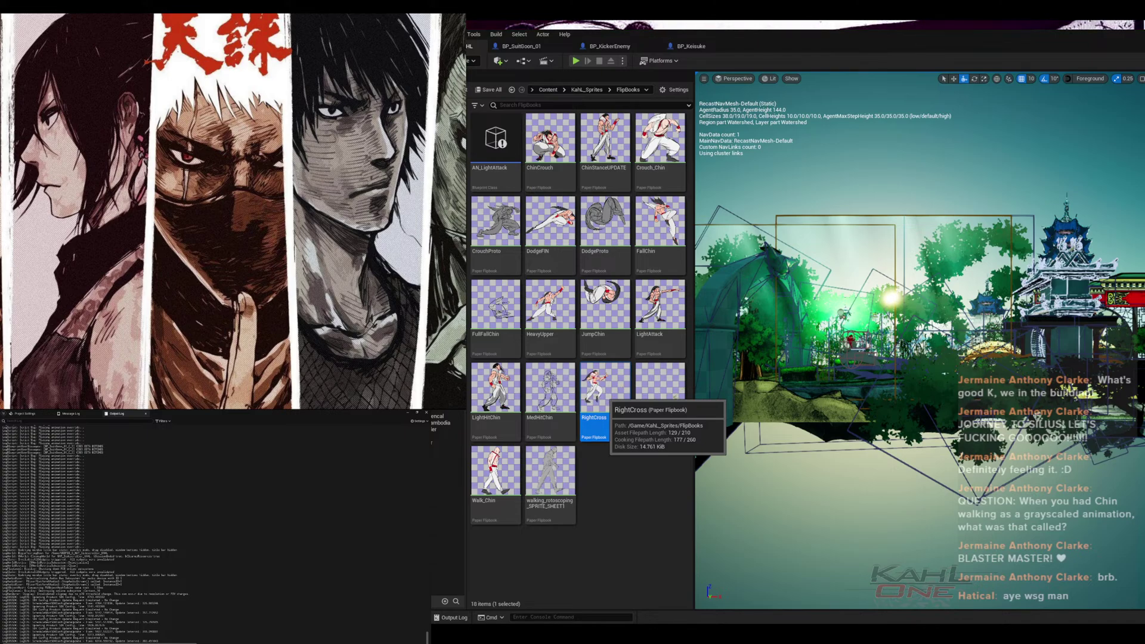
pyautogui.doubleClick(605, 393)
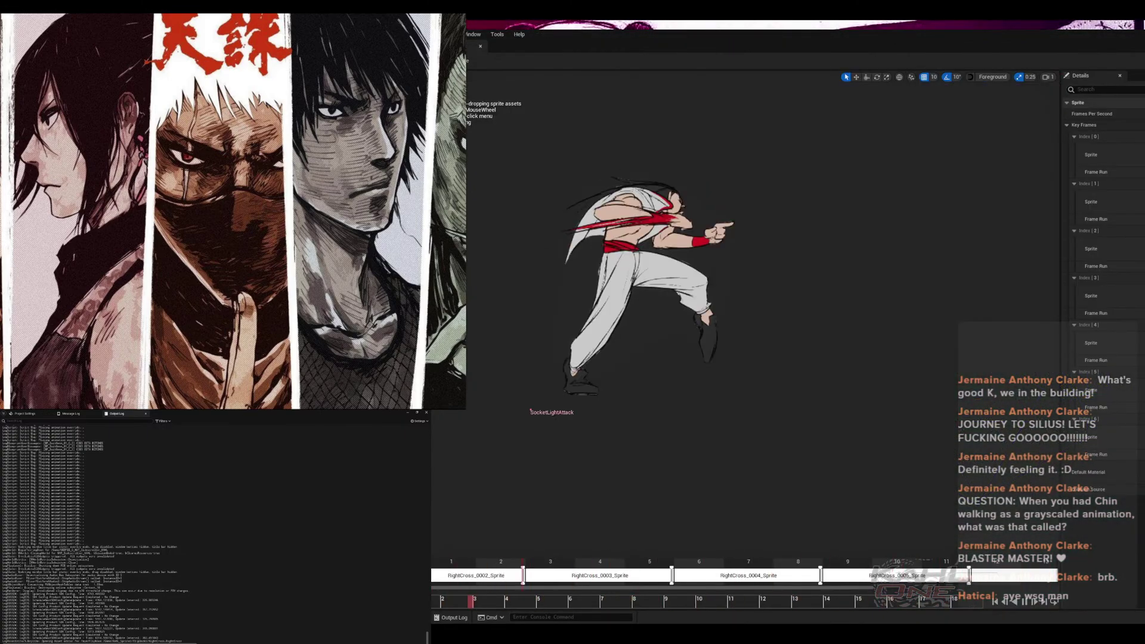
pyautogui.click(481, 46)
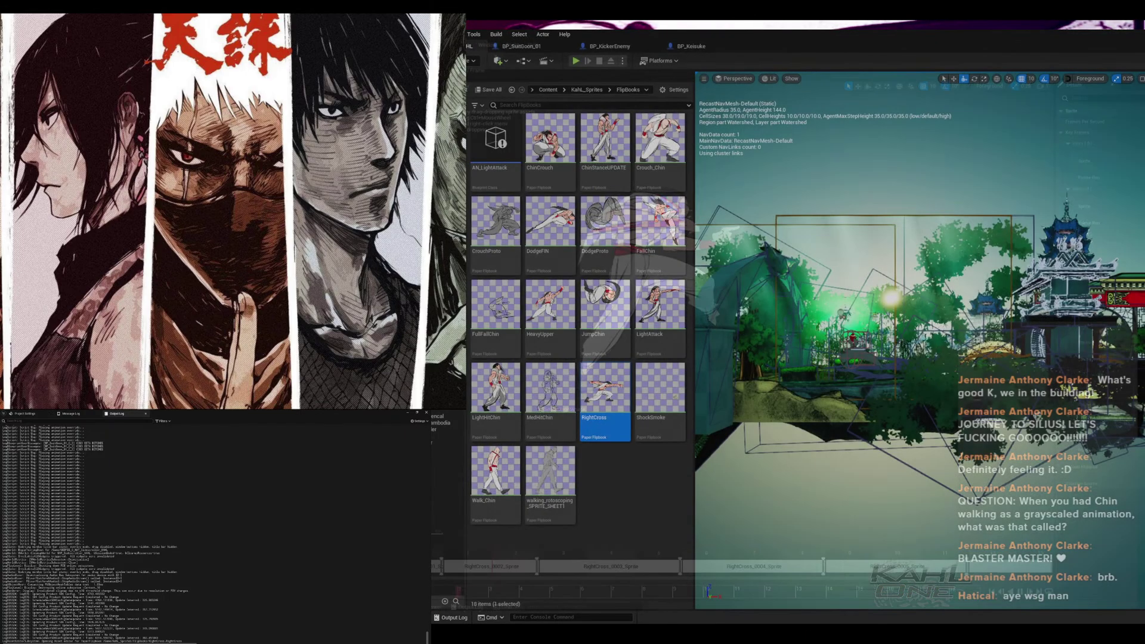
pyautogui.doubleClick(604, 391)
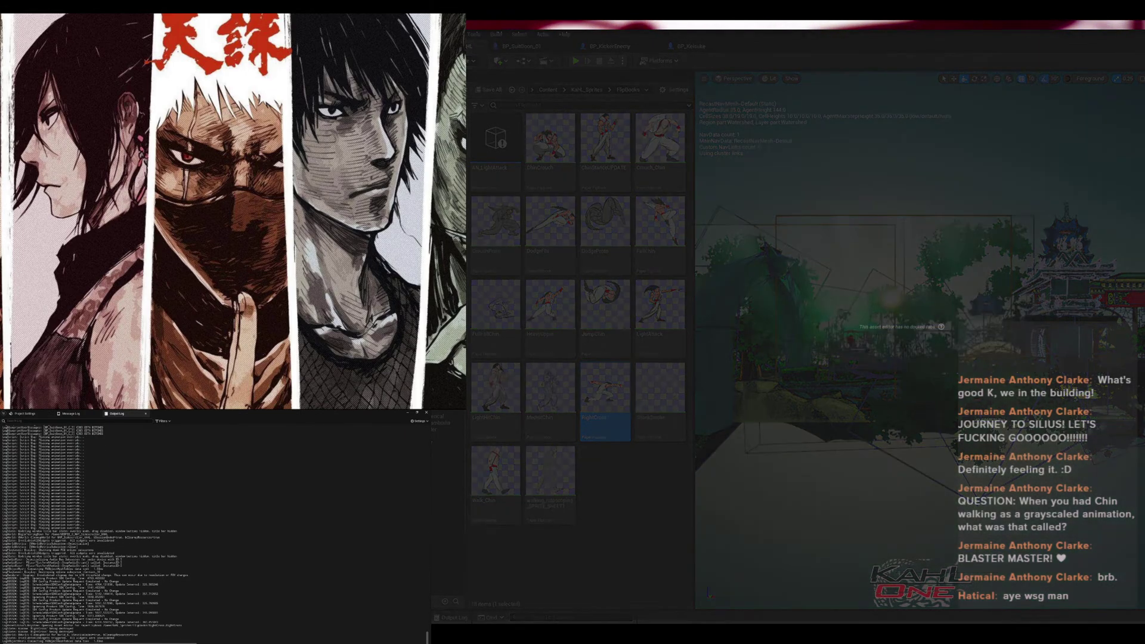
pyautogui.moveTo(814, 34); pyautogui.dragTo(128, 440)
pyautogui.doubleClick(125, 441)
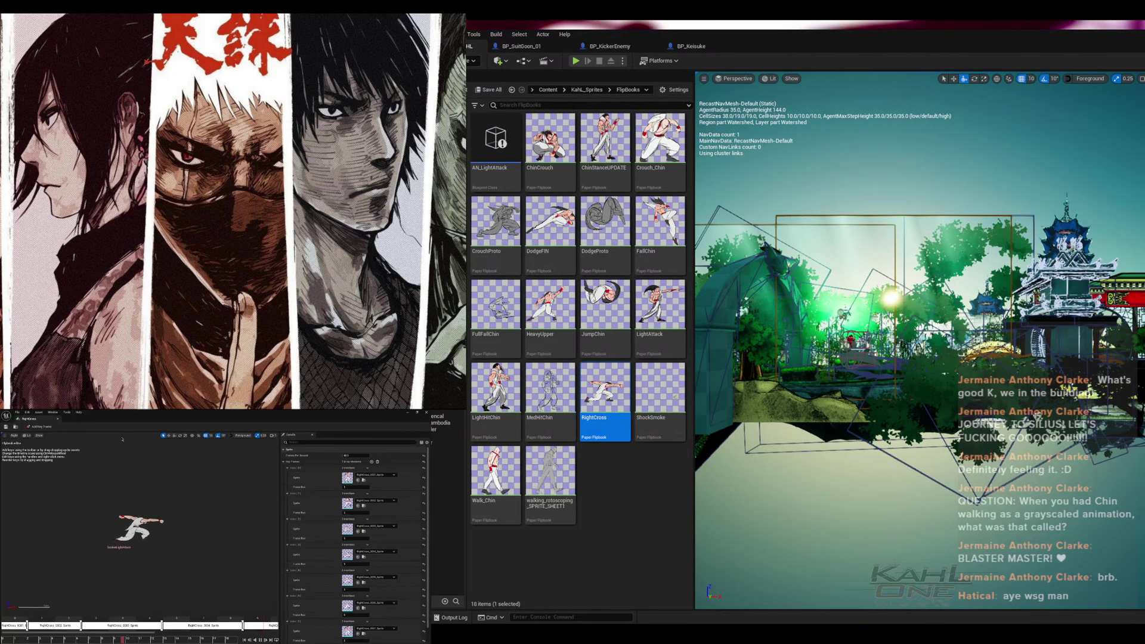
pyautogui.scroll(5, 136, 540)
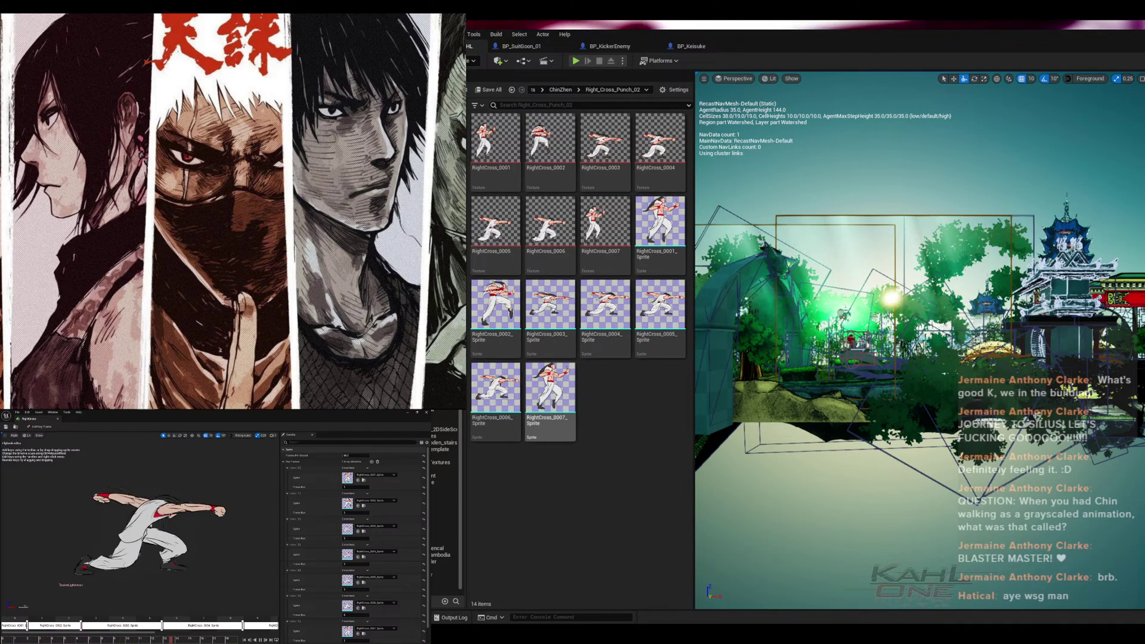
# - Reimport the RightCross_0001 to RightCross_0007 textures from their source files, save them and close the RightCross flipbook editor
pyautogui.click(496, 144)
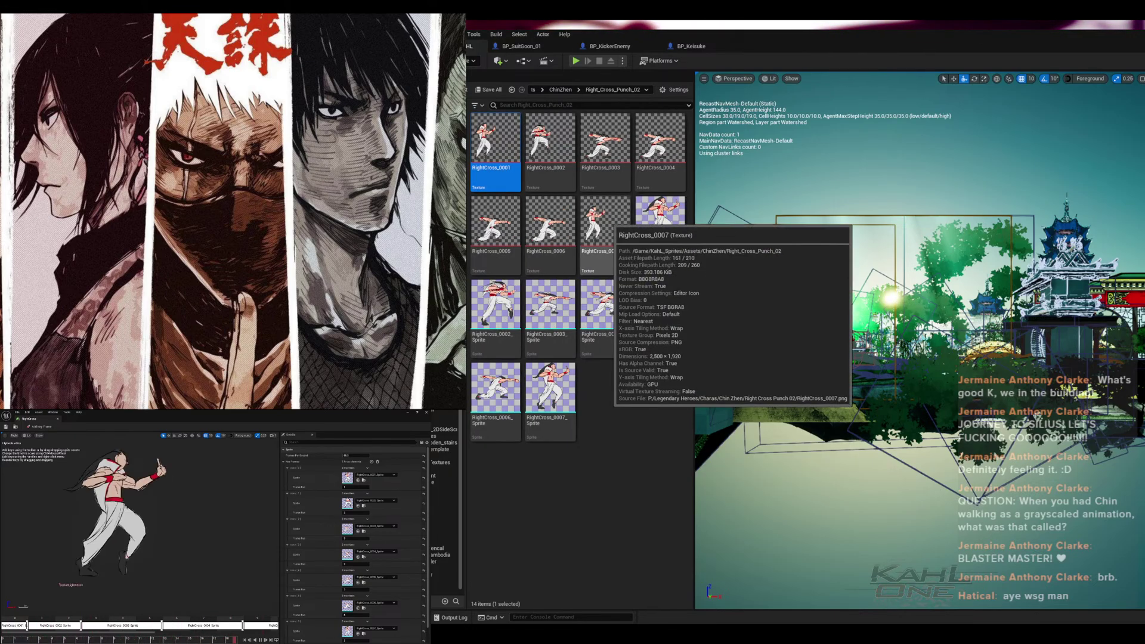
pyautogui.keyDown('shift'); pyautogui.click(605, 232); pyautogui.keyUp('shift')
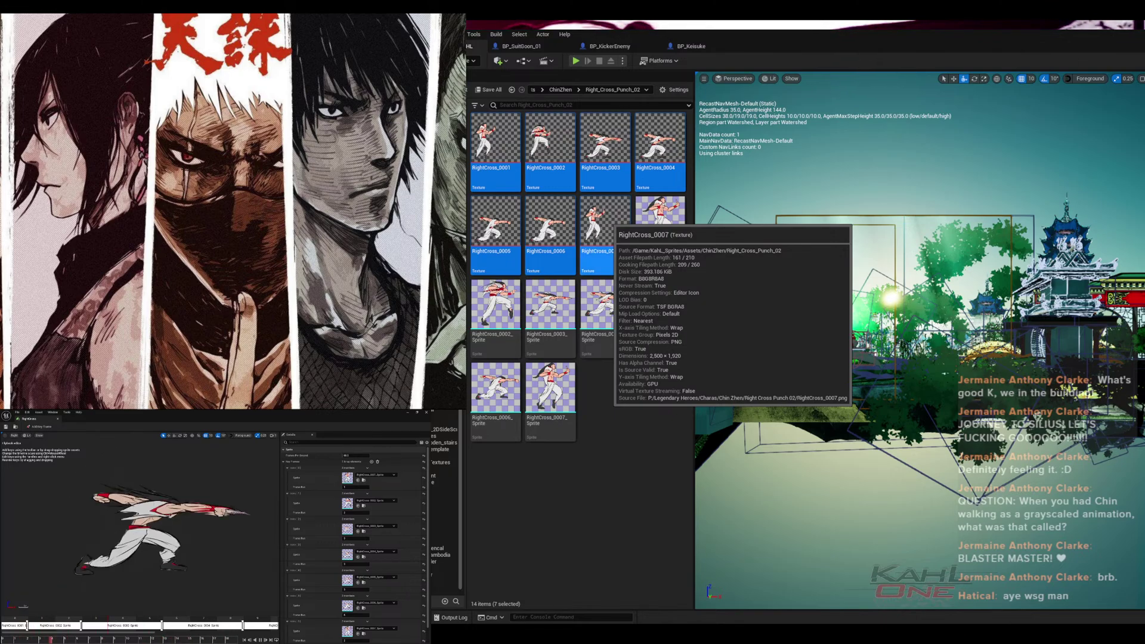
pyautogui.rightClick(609, 224)
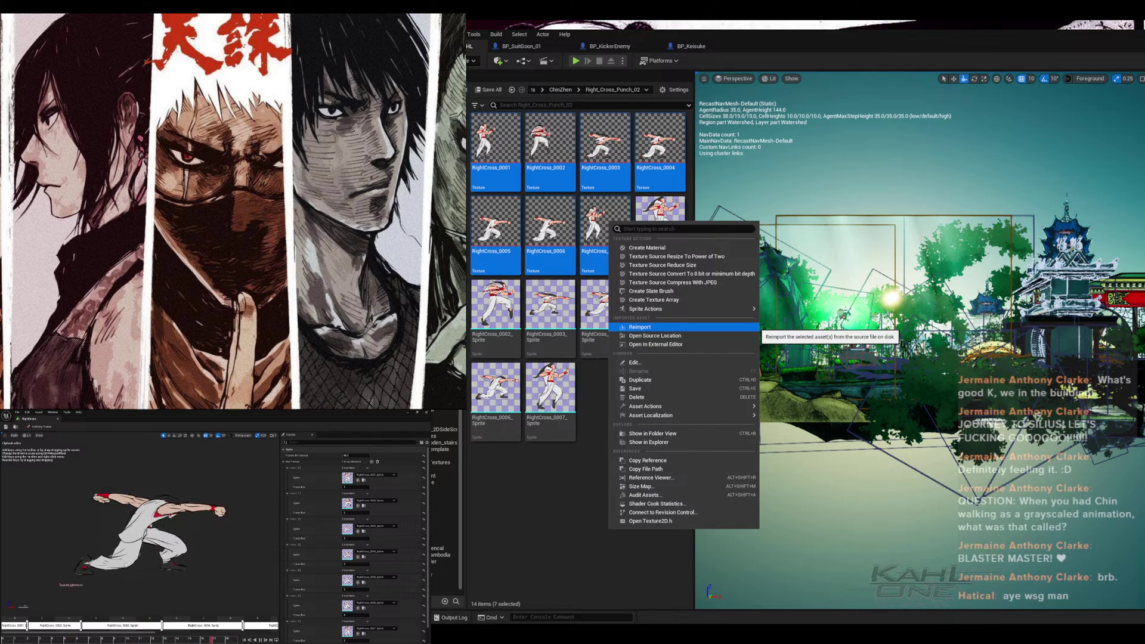
pyautogui.click(640, 327)
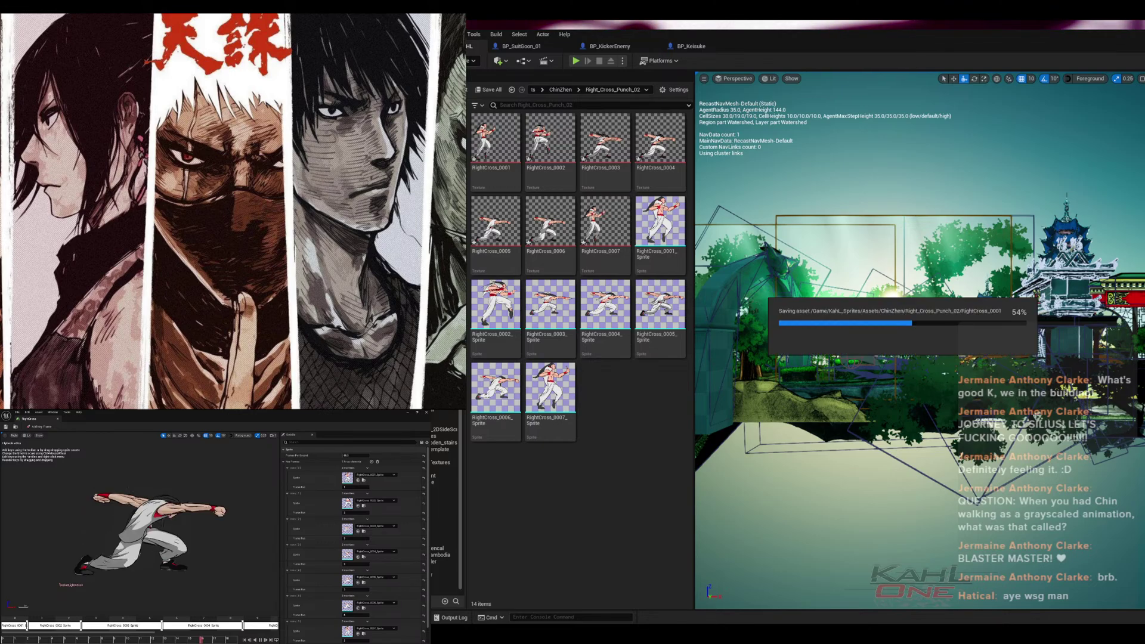
pyautogui.click(57, 419)
# - Play-test the side-scroller level full screen, moving Chin and fighting the suited enemies, and stop the session
pyautogui.click(957, 254)
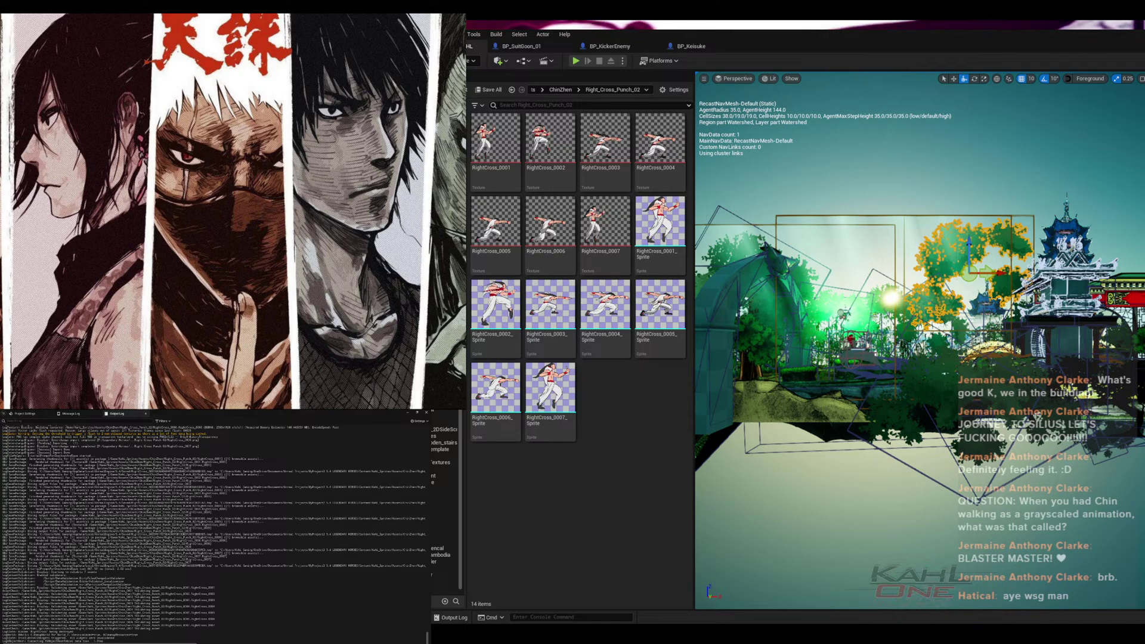
pyautogui.hotkey('alt', 'p')
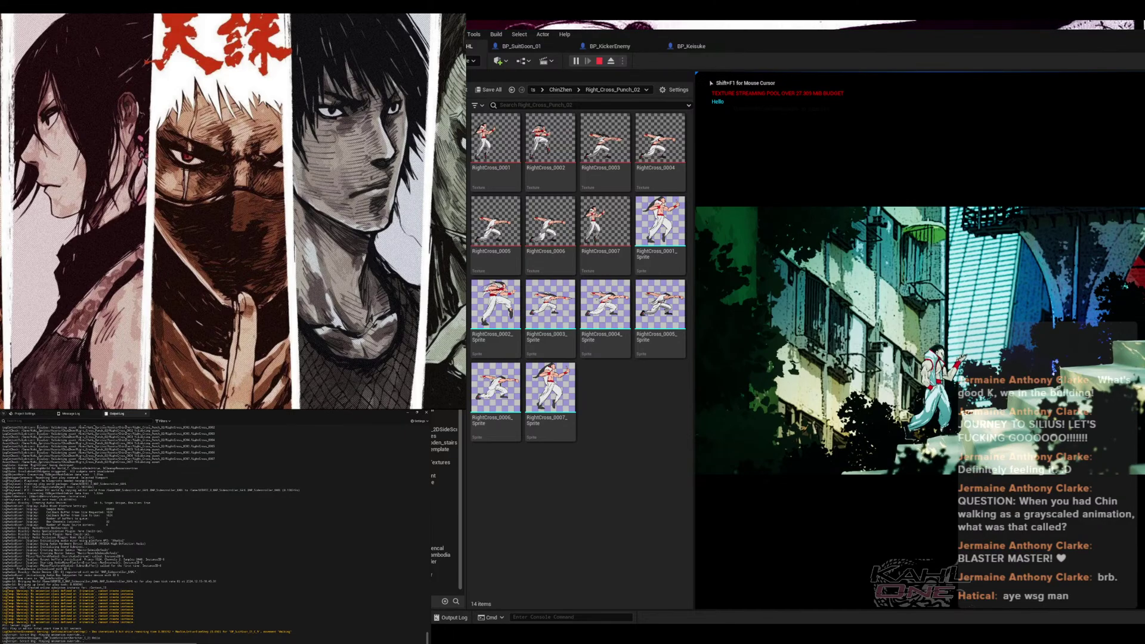
pyautogui.press('space')
pyautogui.press('a')
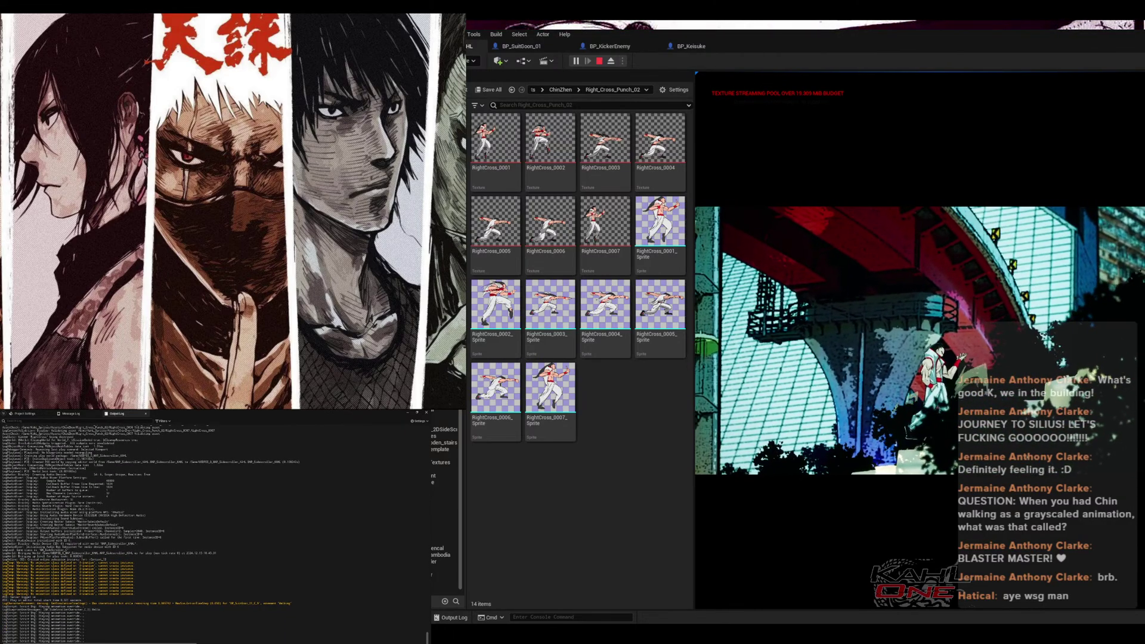
pyautogui.press('F11')
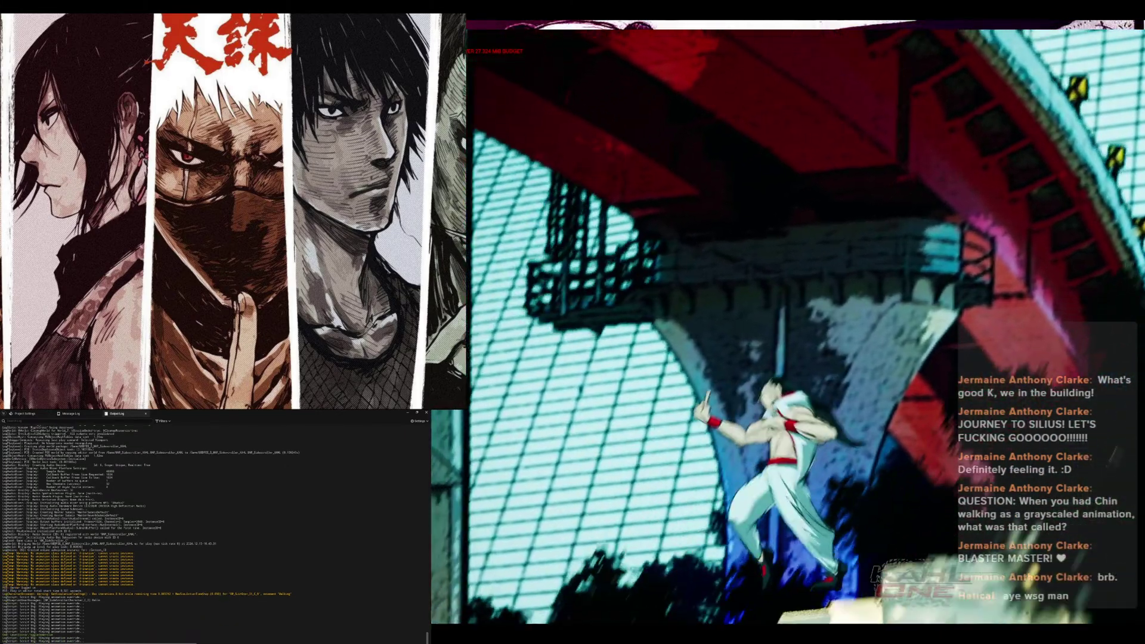
pyautogui.press('a')
pyautogui.press('a')
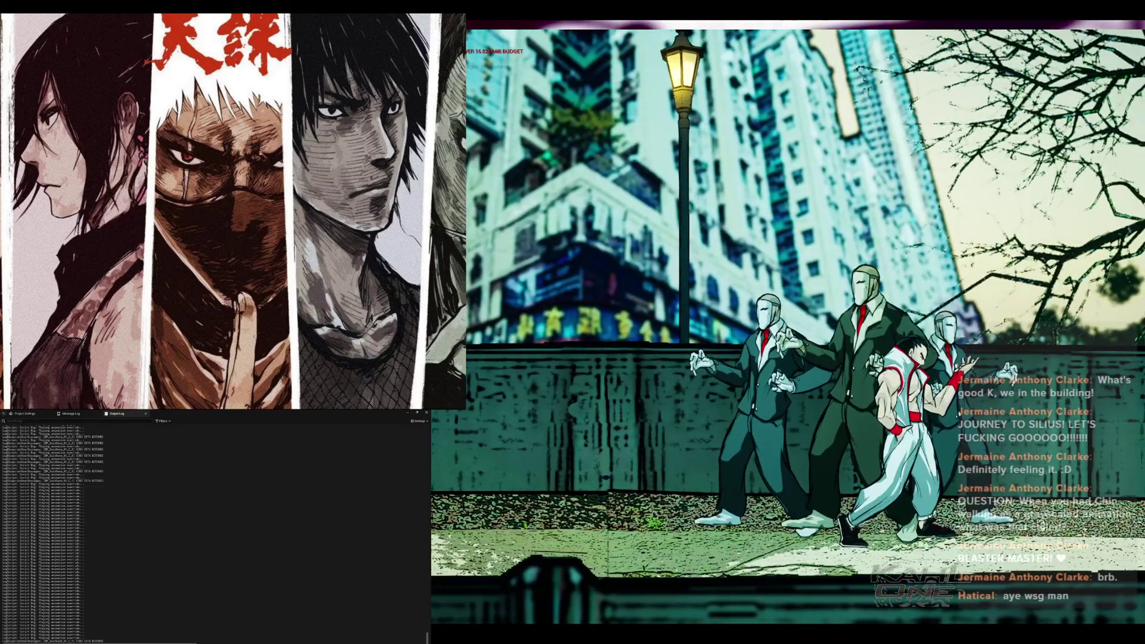
pyautogui.press('Escape')
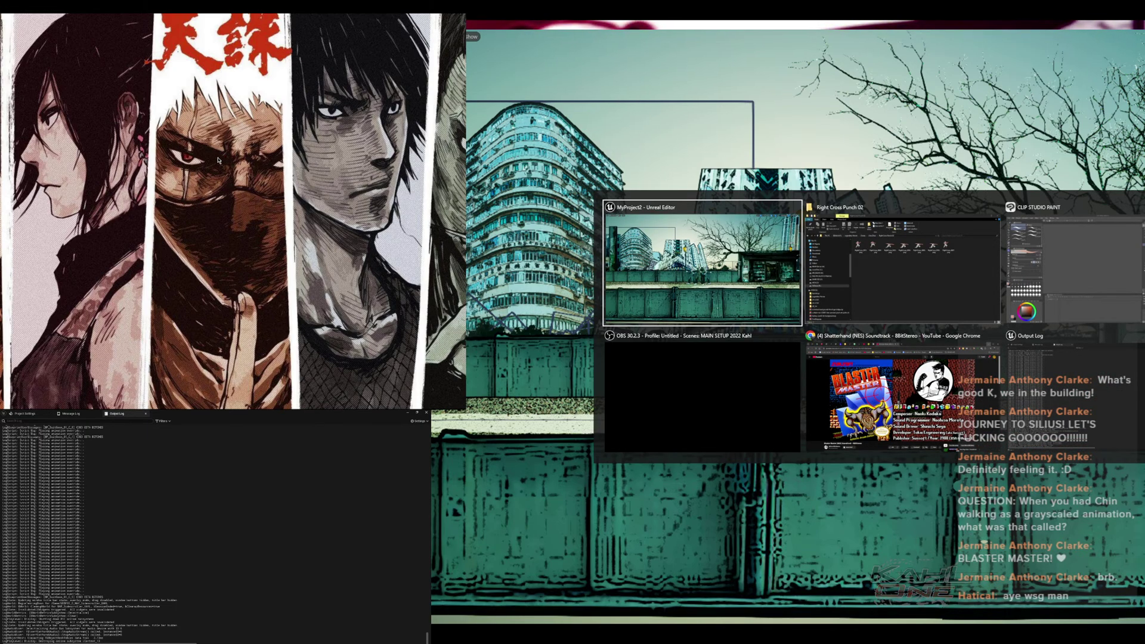
# - Pause the soundtrack video in Chrome and return to Unreal Editor with Clip Studio Paint in front of the browser
pyautogui.hotkey('alt', 'Tab')
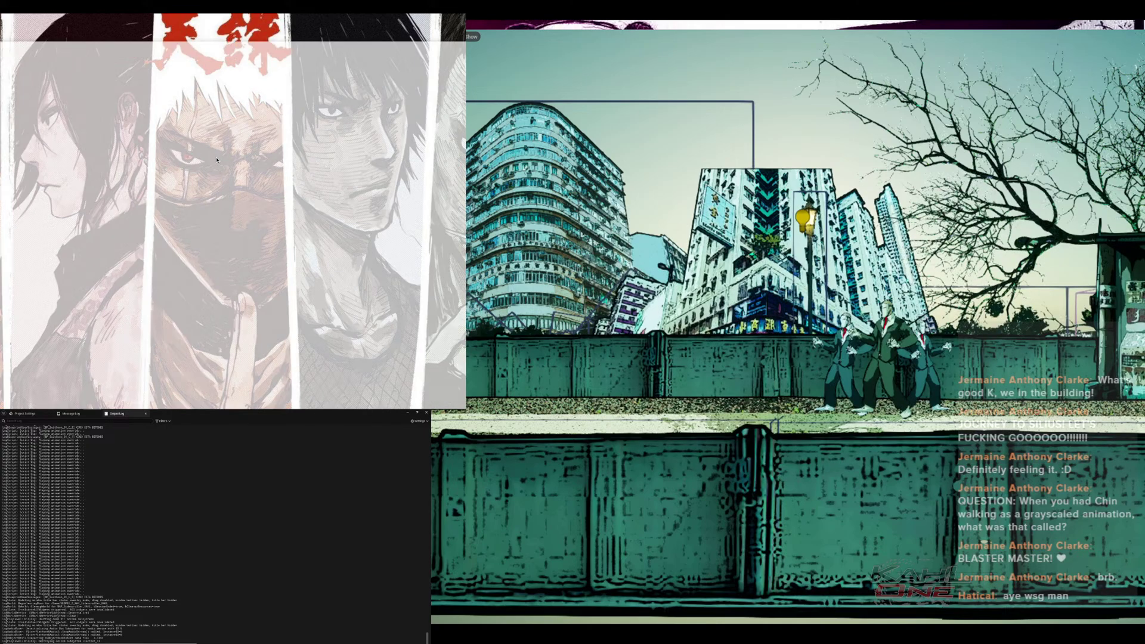
pyautogui.click(205, 158)
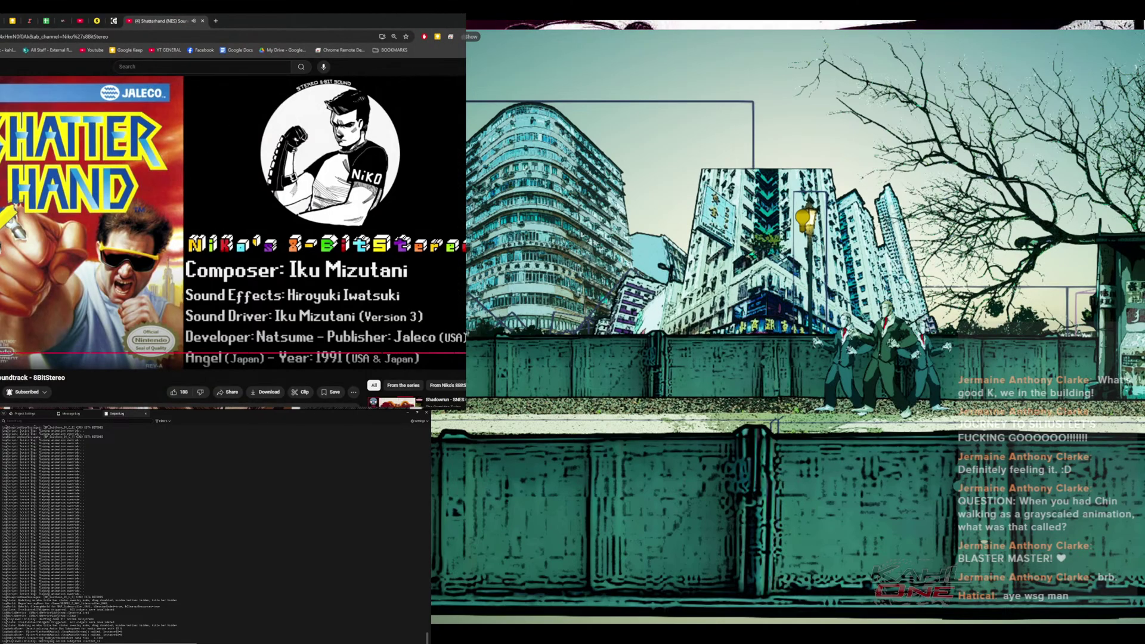
pyautogui.hotkey('alt', 'Tab')
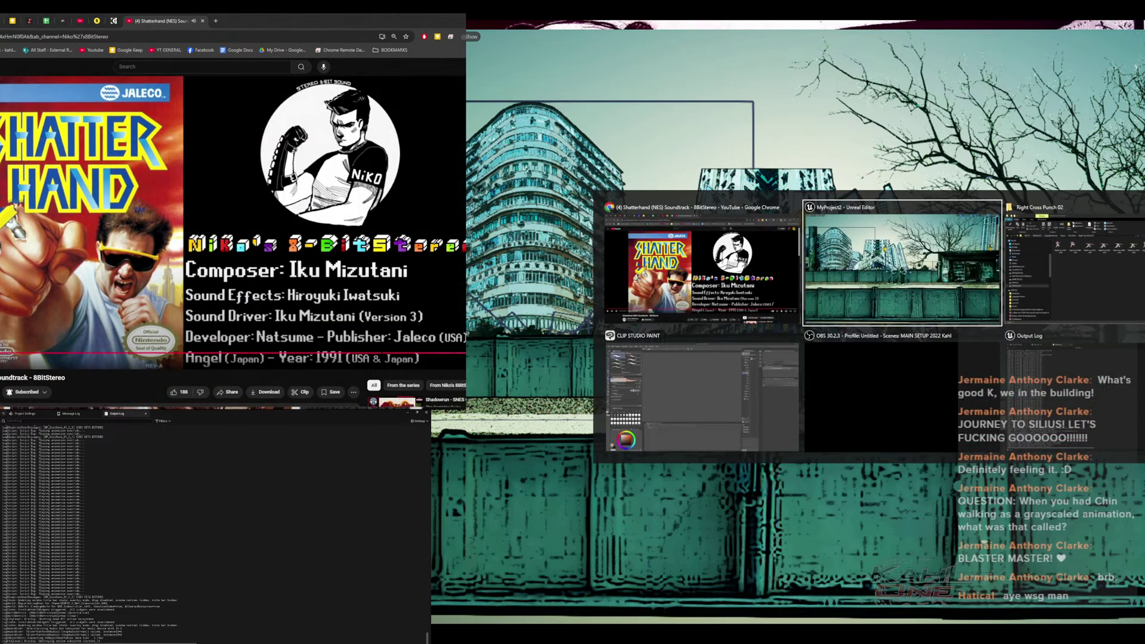
pyautogui.hotkey('alt', 'Tab')
pyautogui.hotkey('alt', 'Tab')
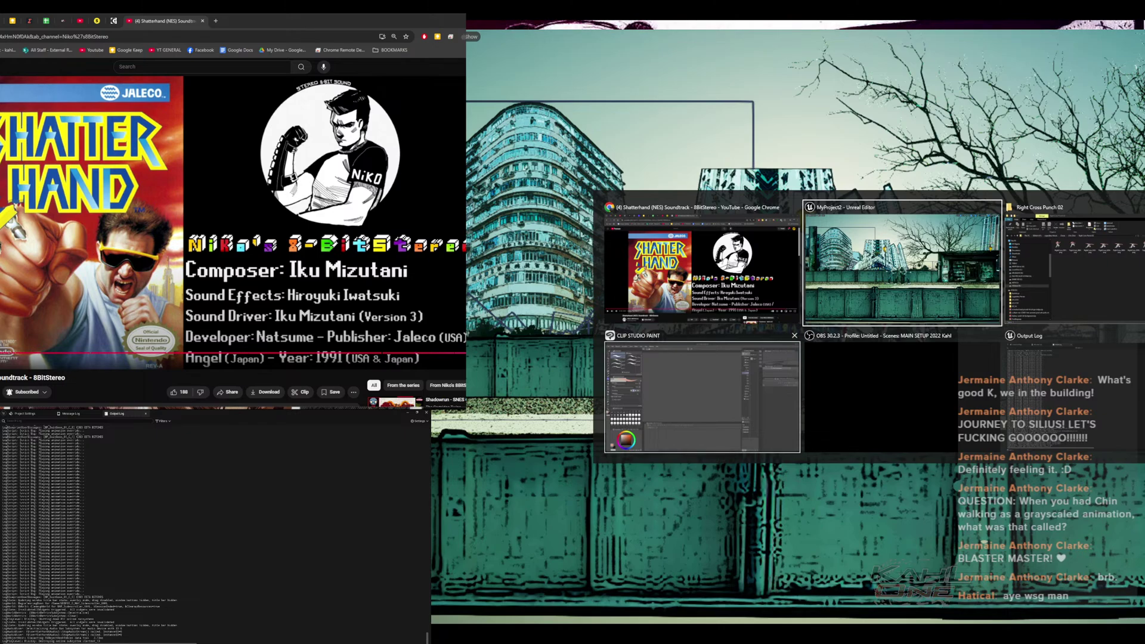
pyautogui.hotkey('alt', 'Tab')
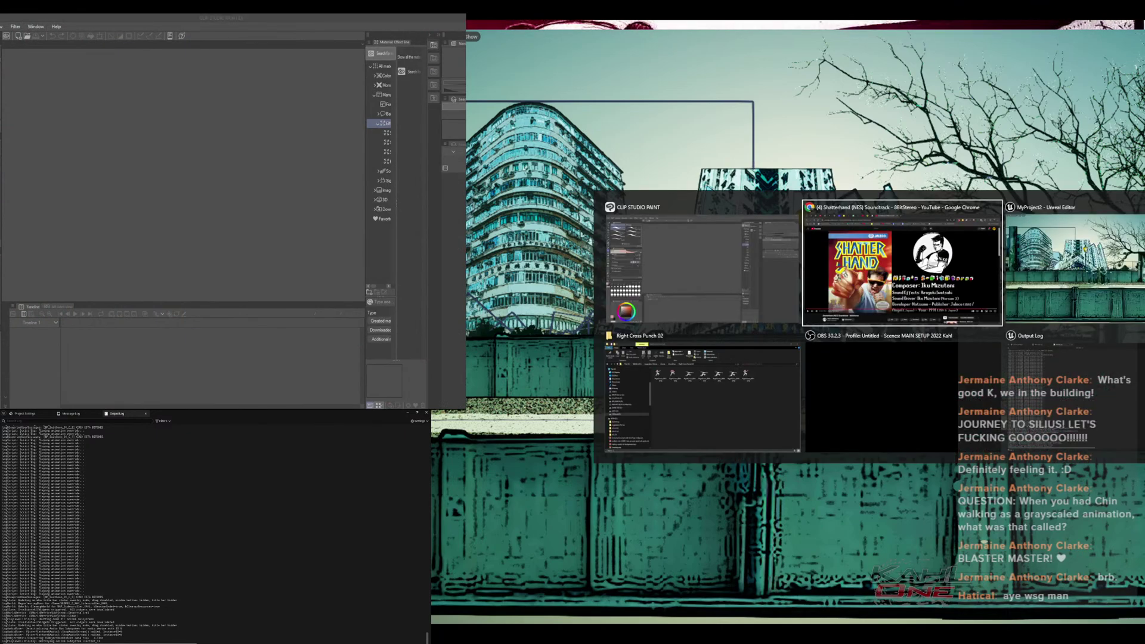
pyautogui.hotkey('alt', 'Tab')
pyautogui.hotkey('alt', 'Tab')
pyautogui.hotkey('alt', 'Tab')
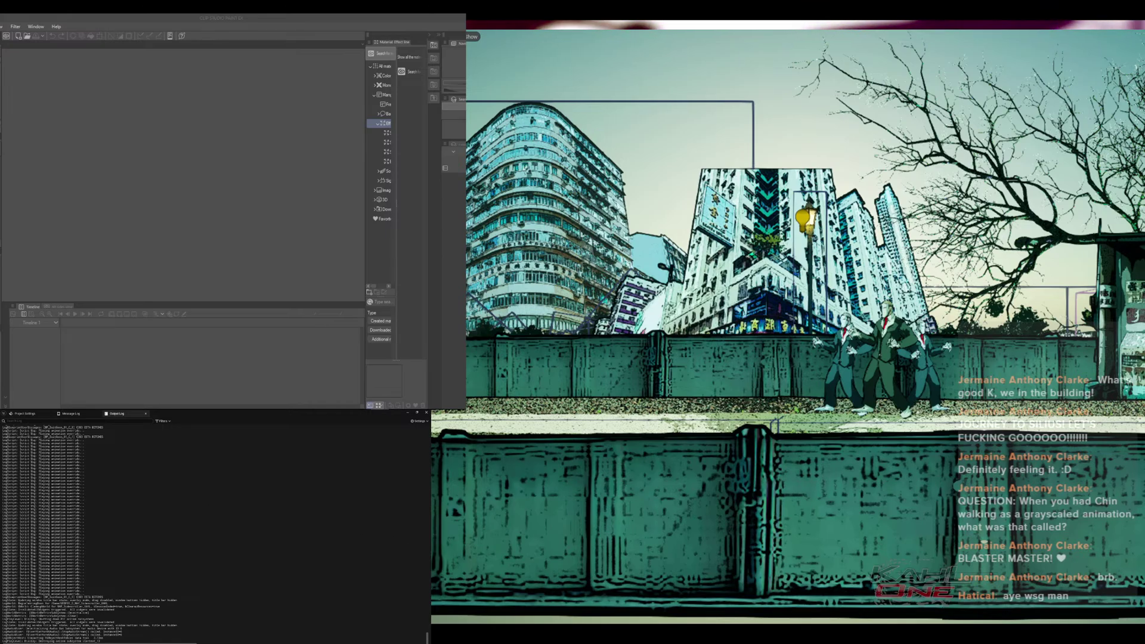
# - Run the side-scroller level full screen again to test Chin's movement, stop it and restore the normal editor layout
pyautogui.press('q')
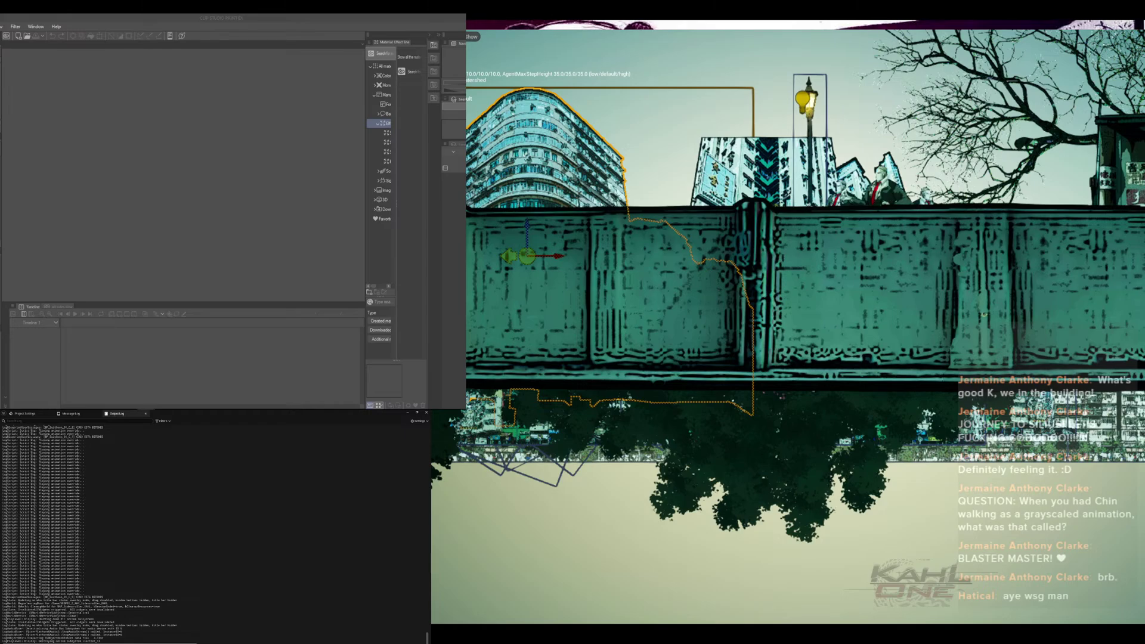
pyautogui.hotkey('alt', 'p')
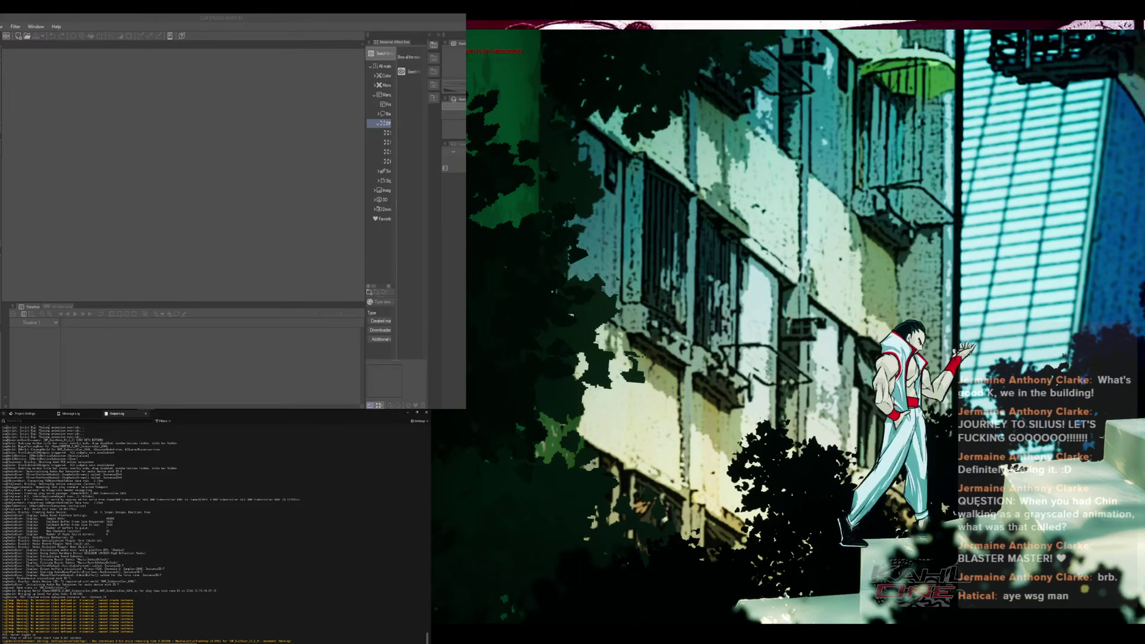
pyautogui.press('d')
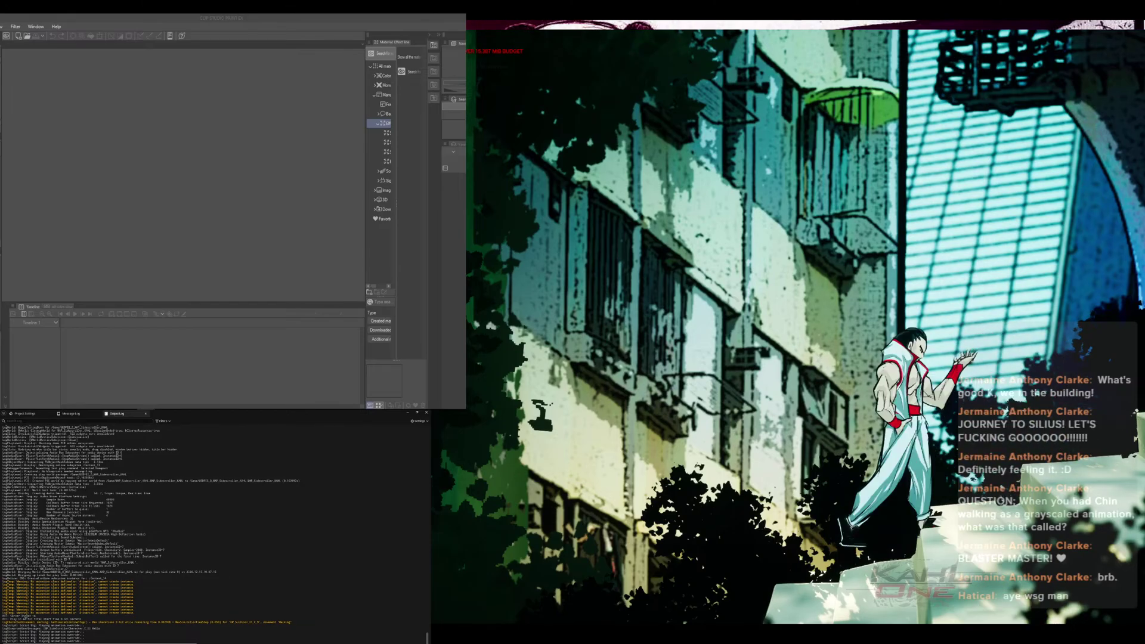
pyautogui.press('d')
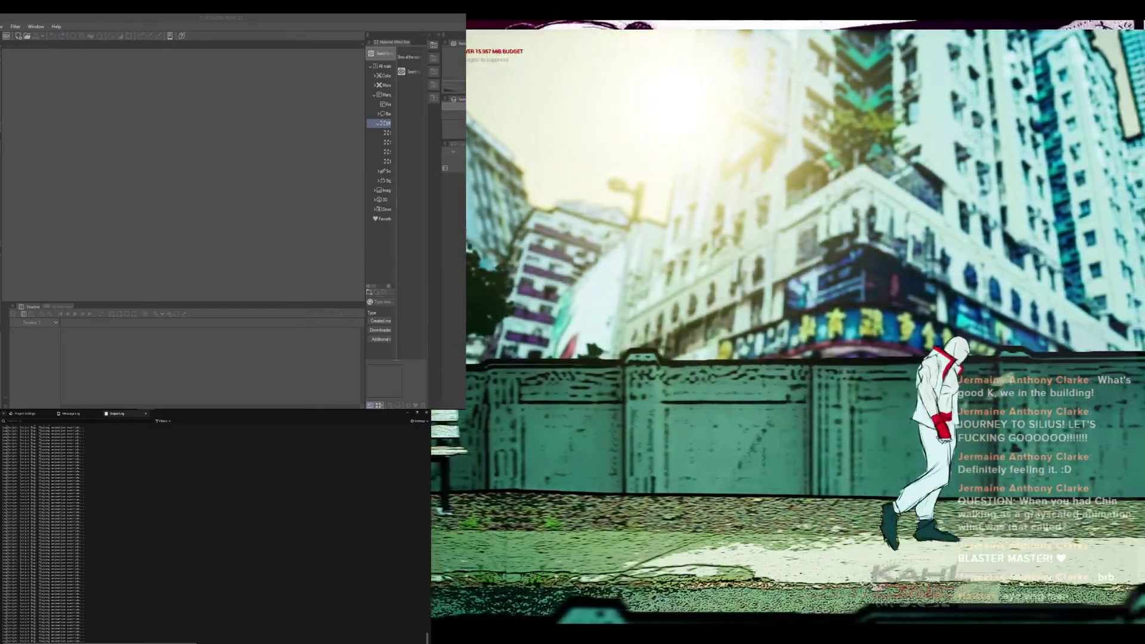
pyautogui.press('Escape')
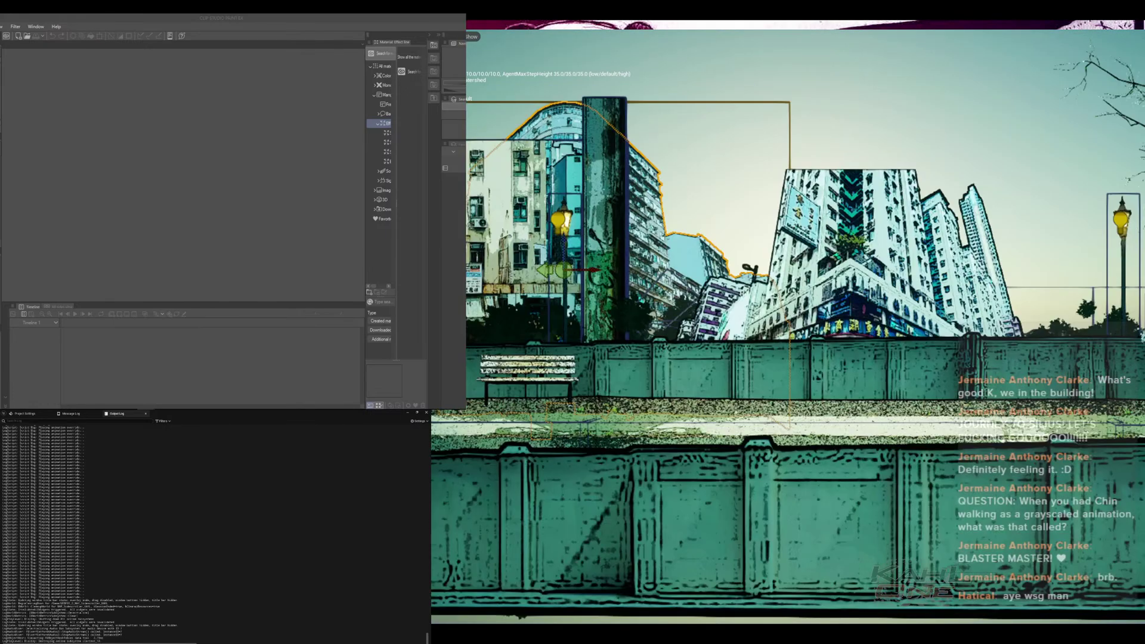
pyautogui.press('F11')
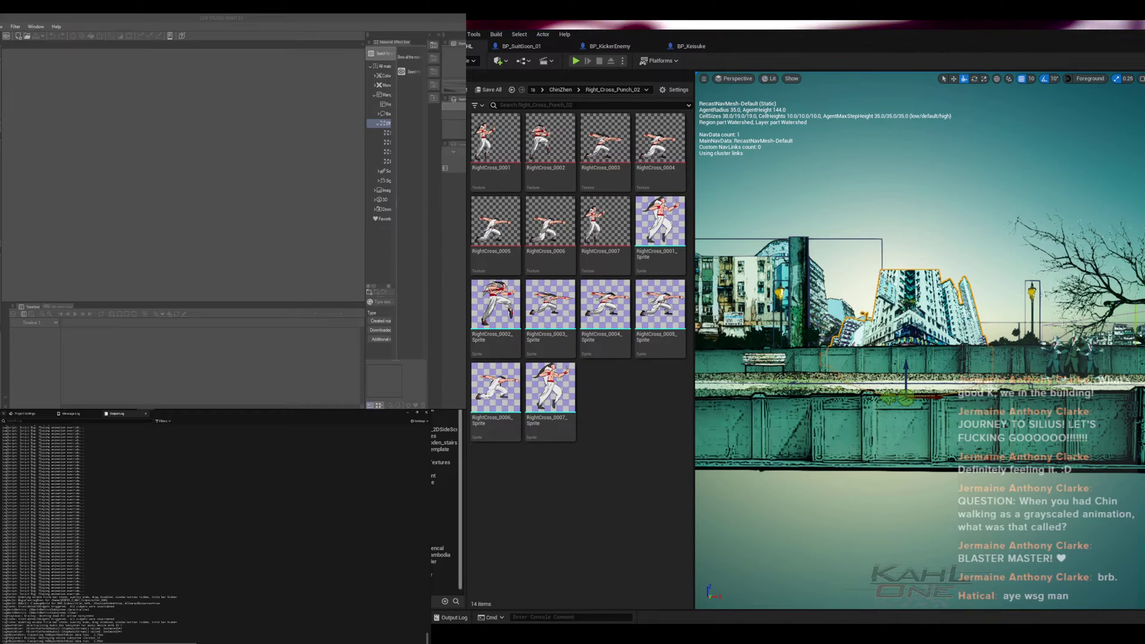
# - Open Pitfall_MAP from the Content folder to play-test it, and reopen MAP_Sidescroller_KAHL
pyautogui.click(418, 196)
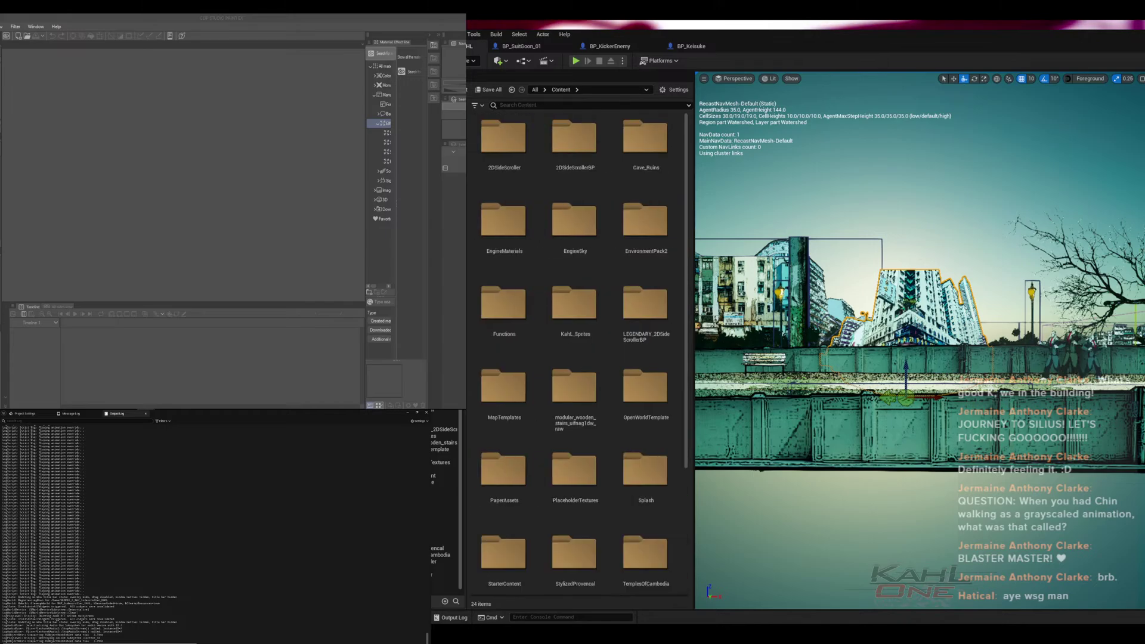
pyautogui.scroll(-2, 646, 459)
pyautogui.scroll(-2, 647, 460)
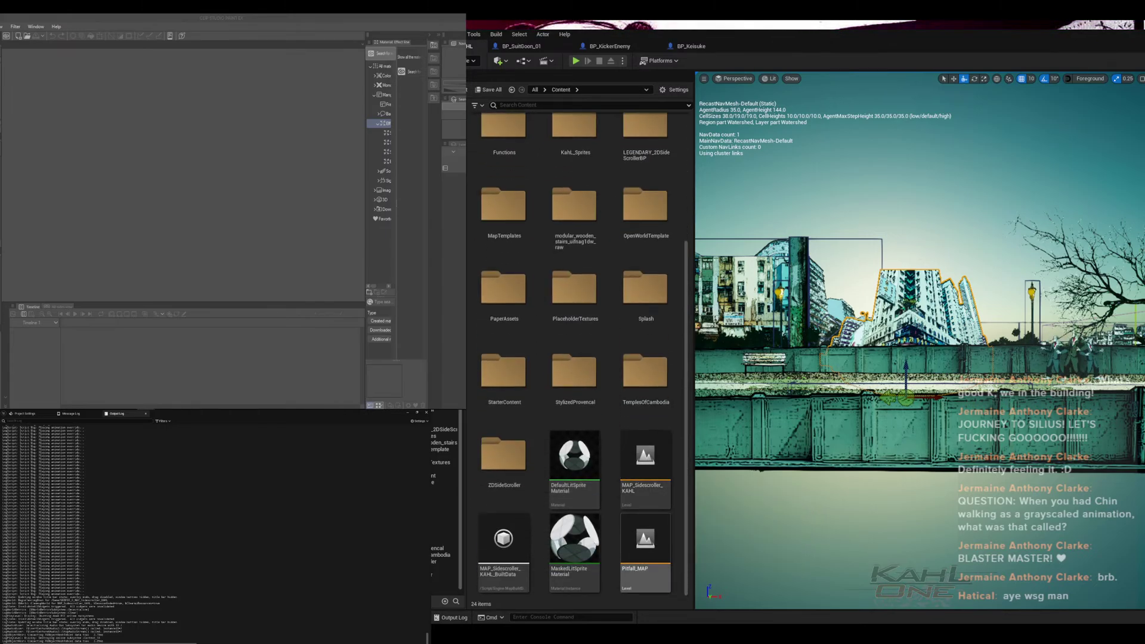
pyautogui.doubleClick(645, 551)
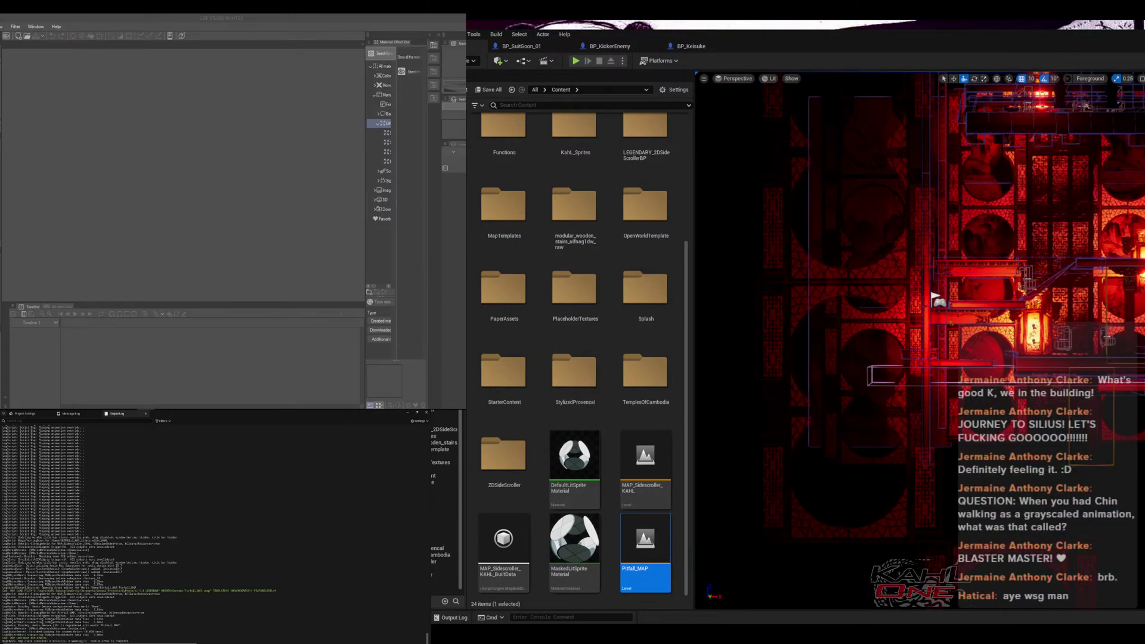
pyautogui.hotkey('alt', 'p')
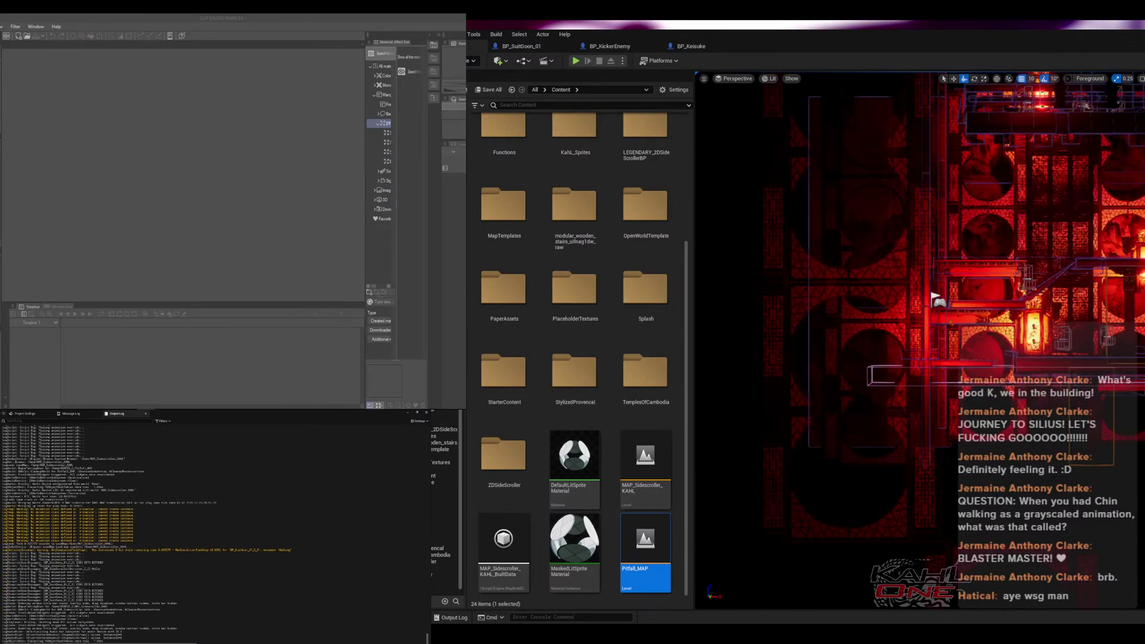
pyautogui.press('Escape')
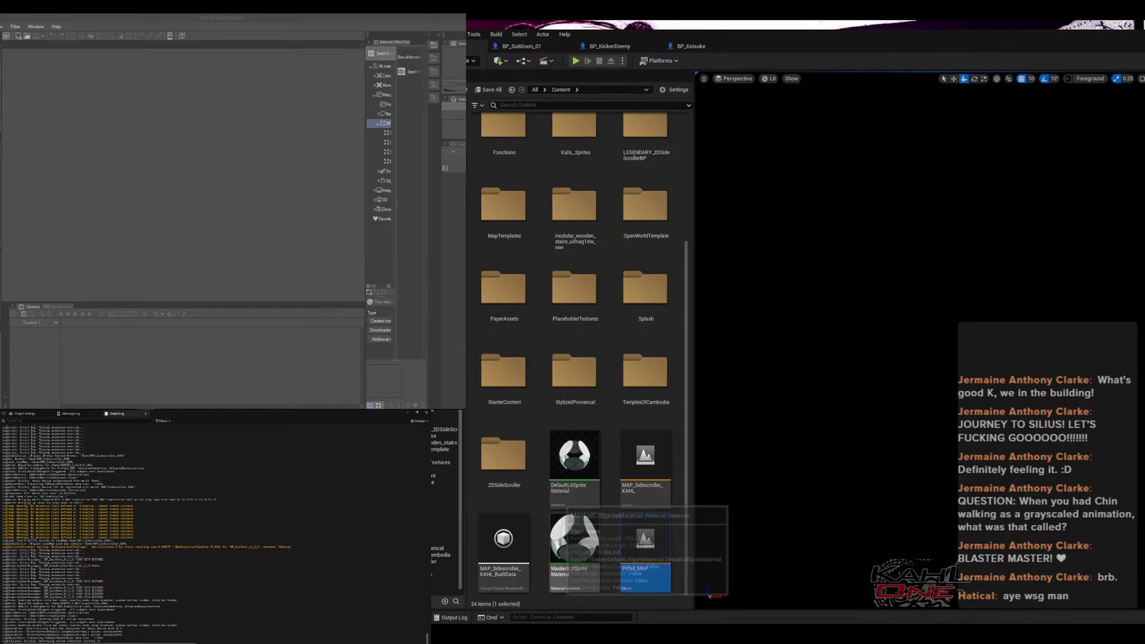
pyautogui.doubleClick(645, 460)
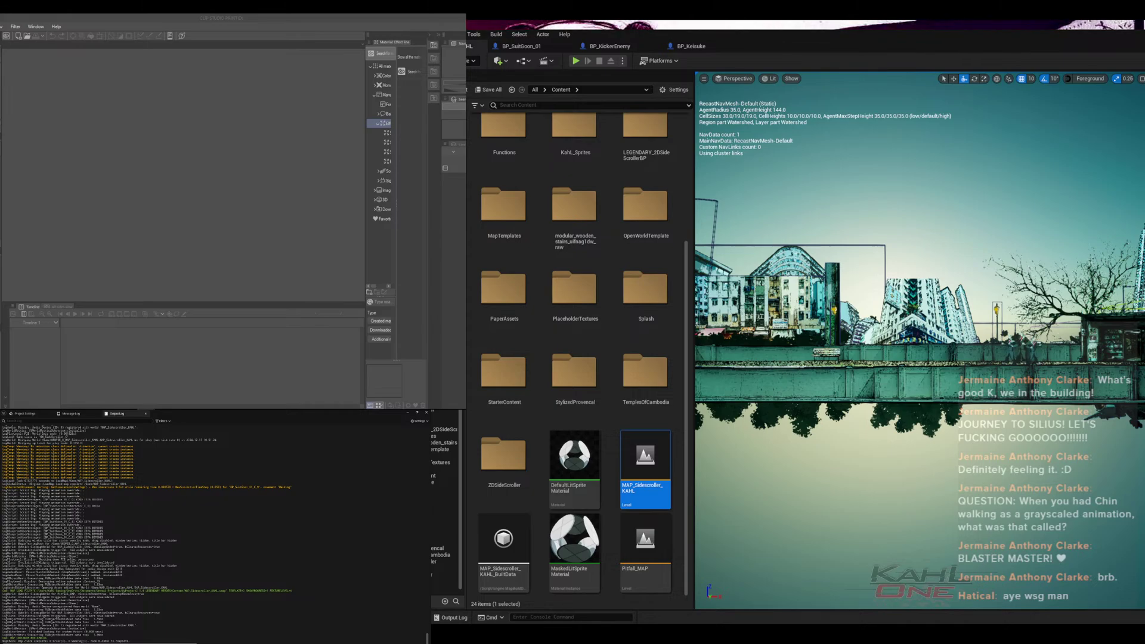
# - Review BP_Keisuke's event graph and character preview, and view the character preview of BP_KickerEnemy
pyautogui.hotkey('alt', 'Tab')
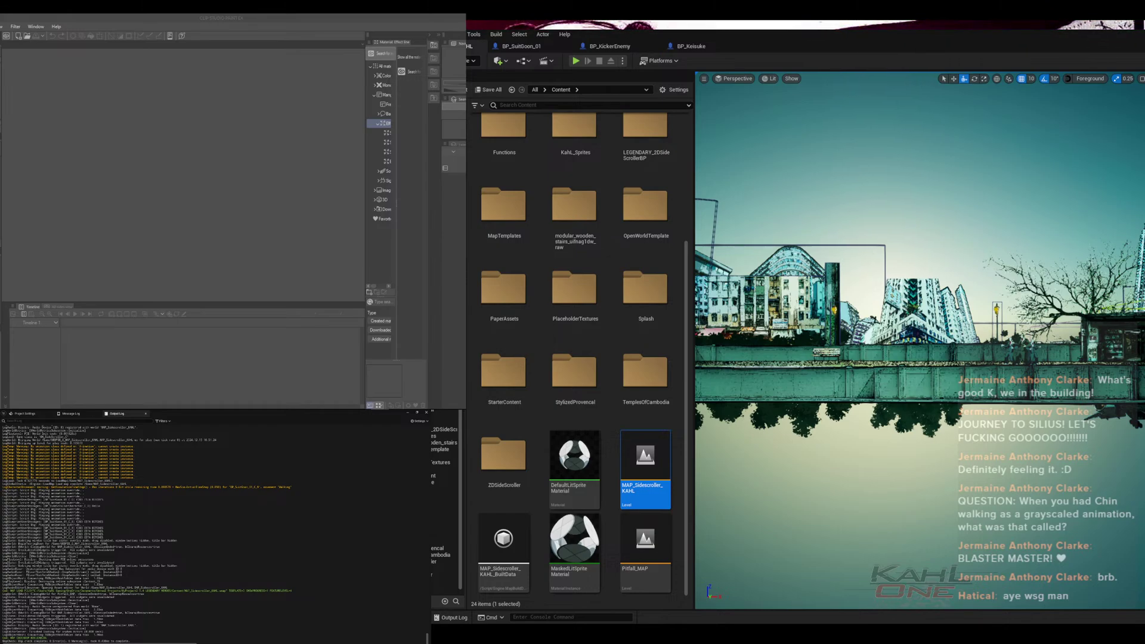
pyautogui.click(692, 46)
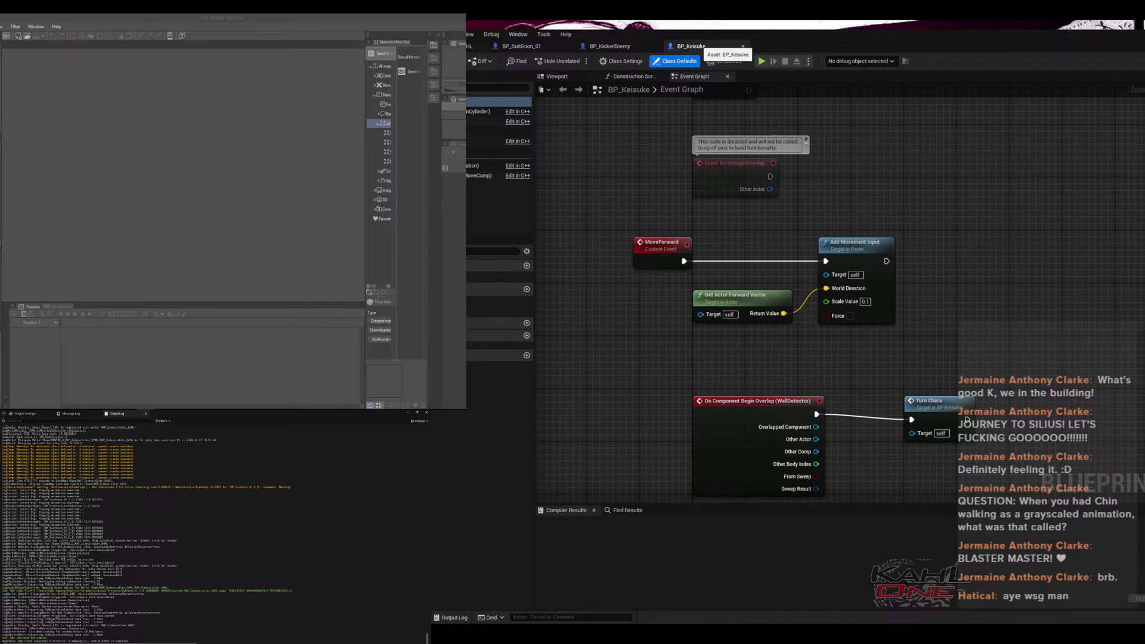
pyautogui.scroll(-5, 663, 327)
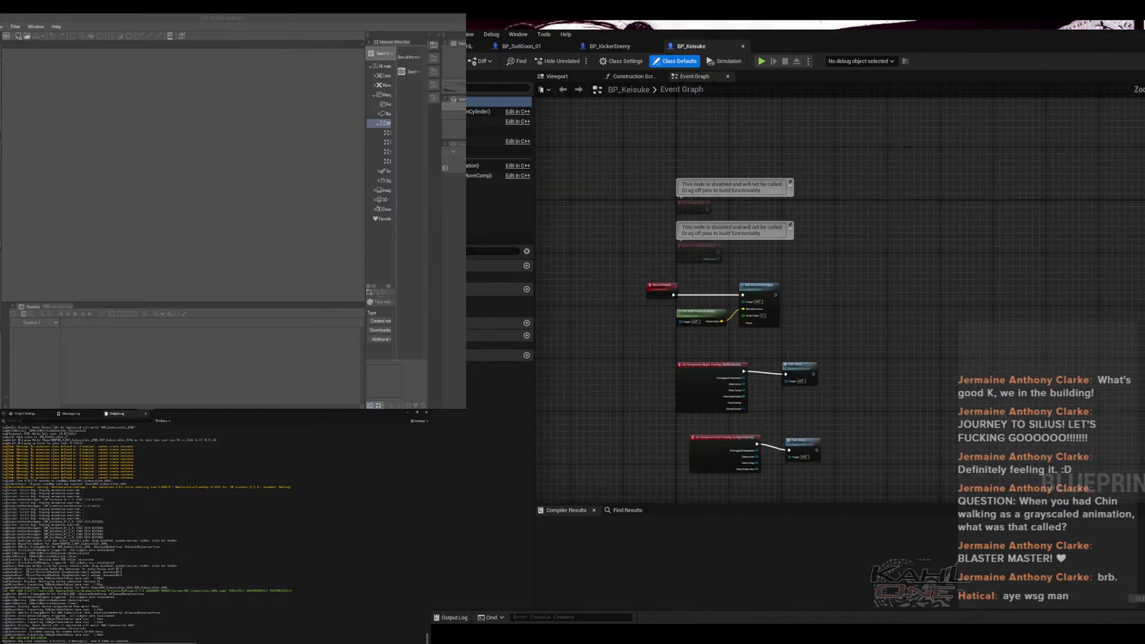
pyautogui.scroll(2, 663, 323)
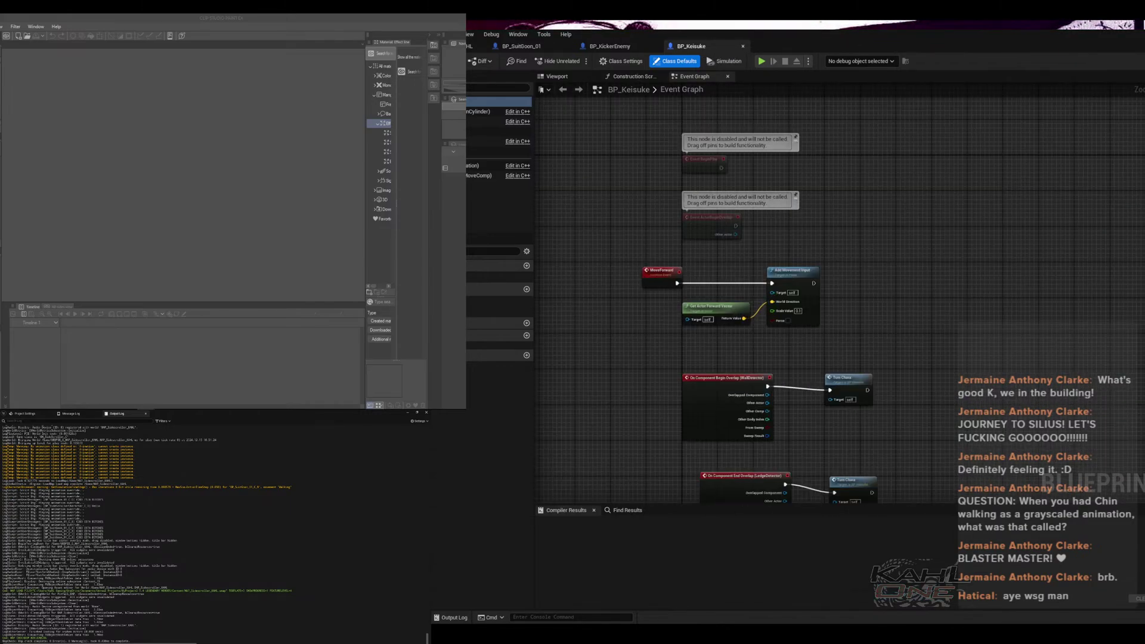
pyautogui.click(557, 76)
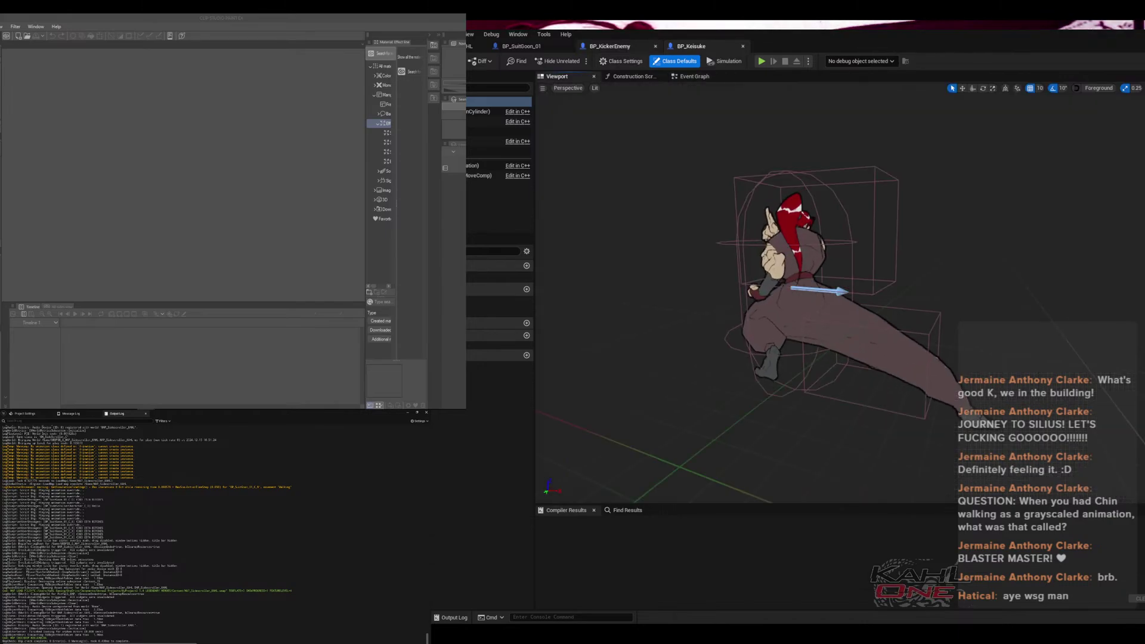
pyautogui.click(605, 46)
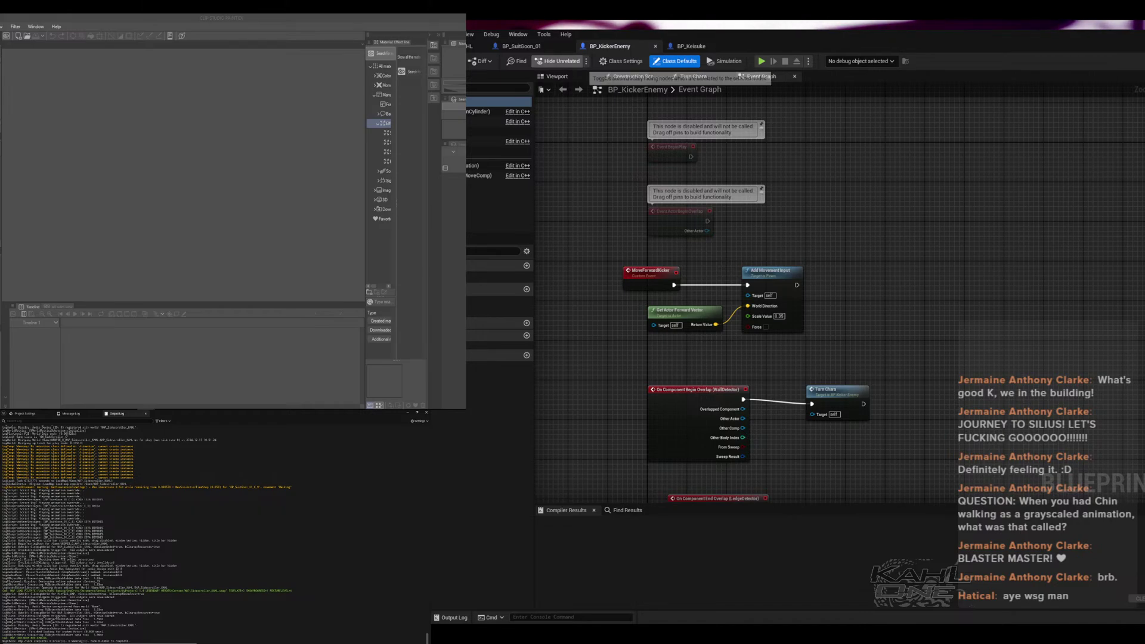
pyautogui.click(564, 76)
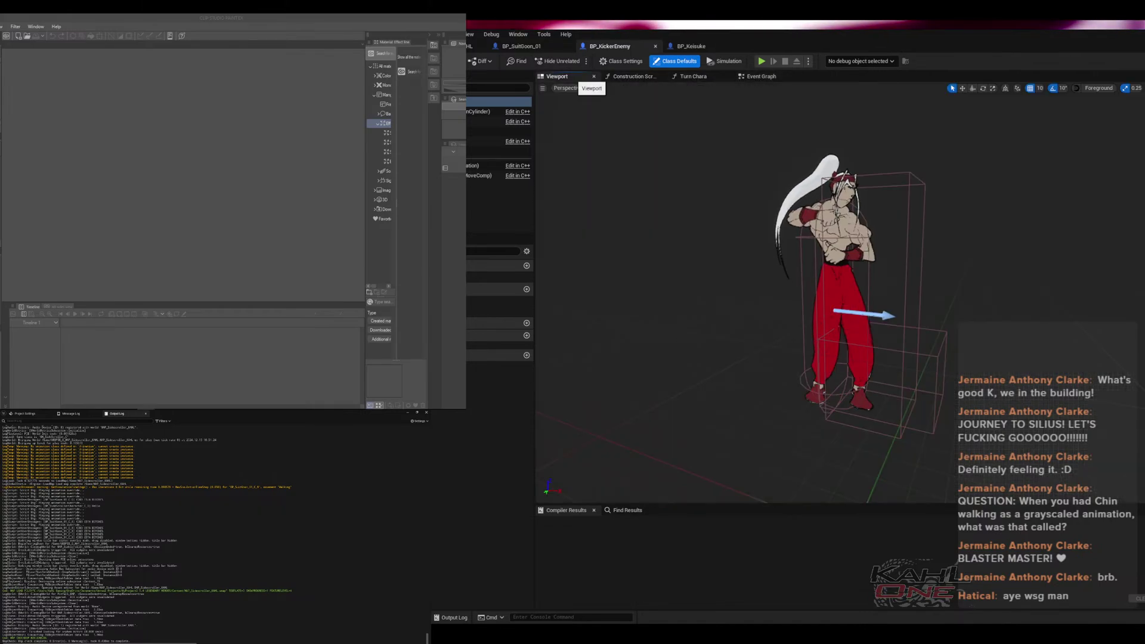
# - View BP_SuitGoon_01's character preview and return to the MAP_Sidescroller_KAHL level
pyautogui.click(521, 46)
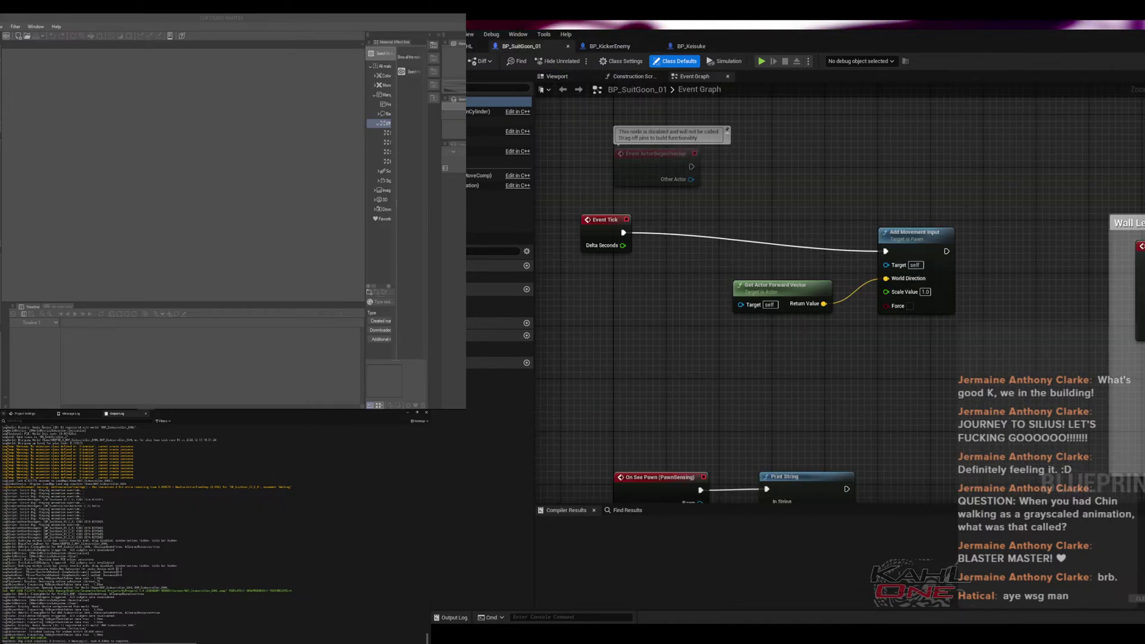
pyautogui.click(558, 77)
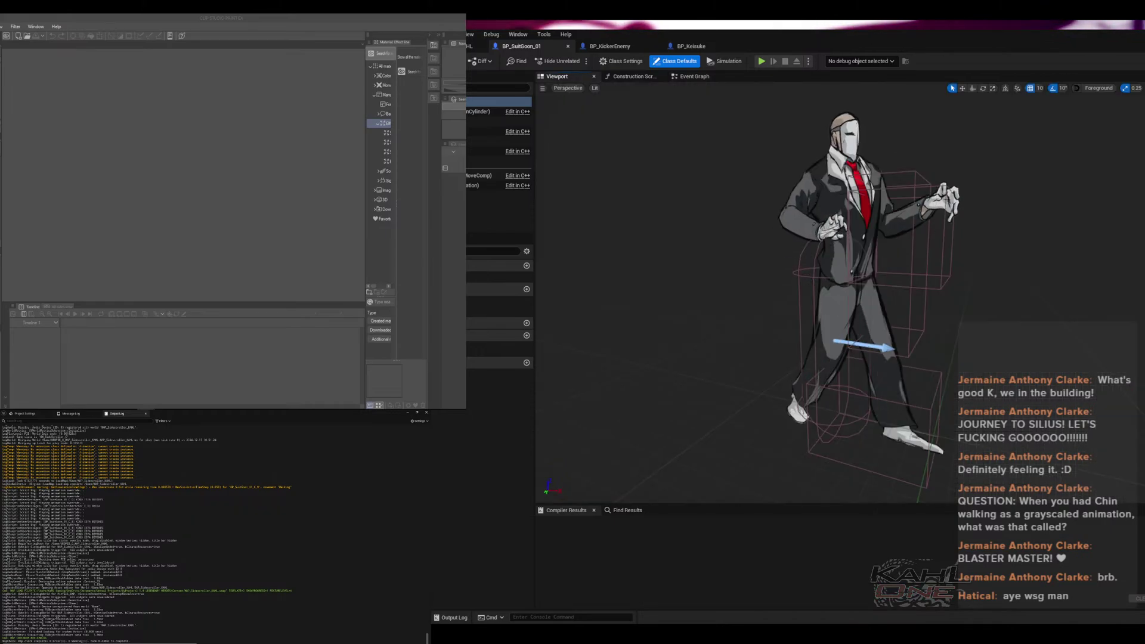
pyautogui.click(469, 46)
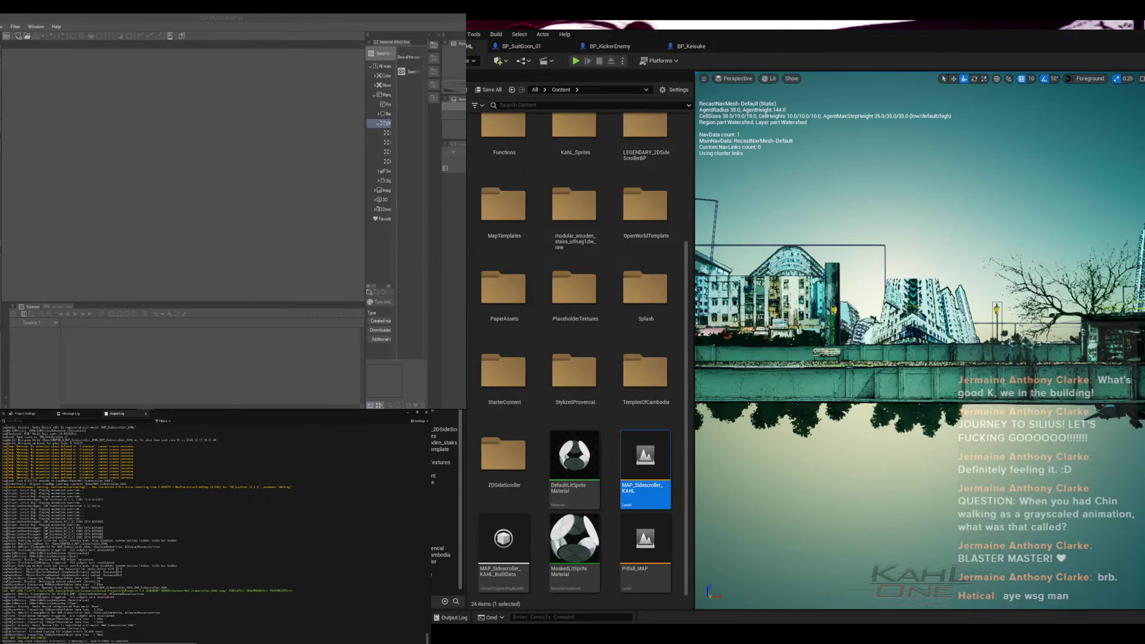
# - Check the Shatterhand soundtrack video in Chrome, return to the level in Unreal Editor, and bring up the open windows for another switch
pyautogui.hotkey('alt', 'Tab')
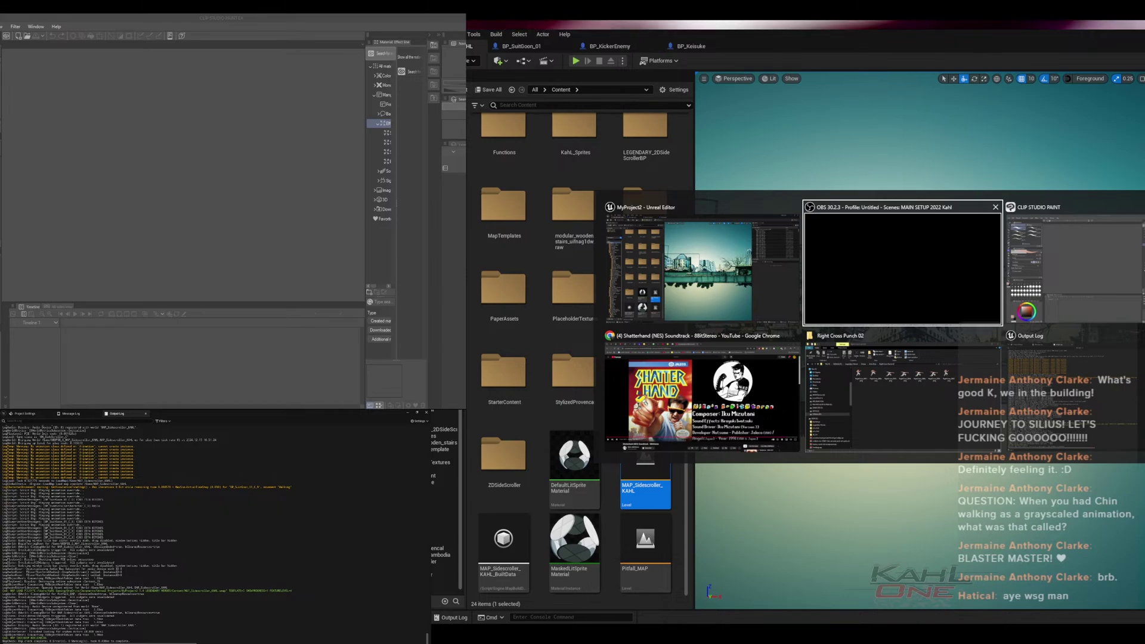
pyautogui.press('Tab')
pyautogui.press('Tab')
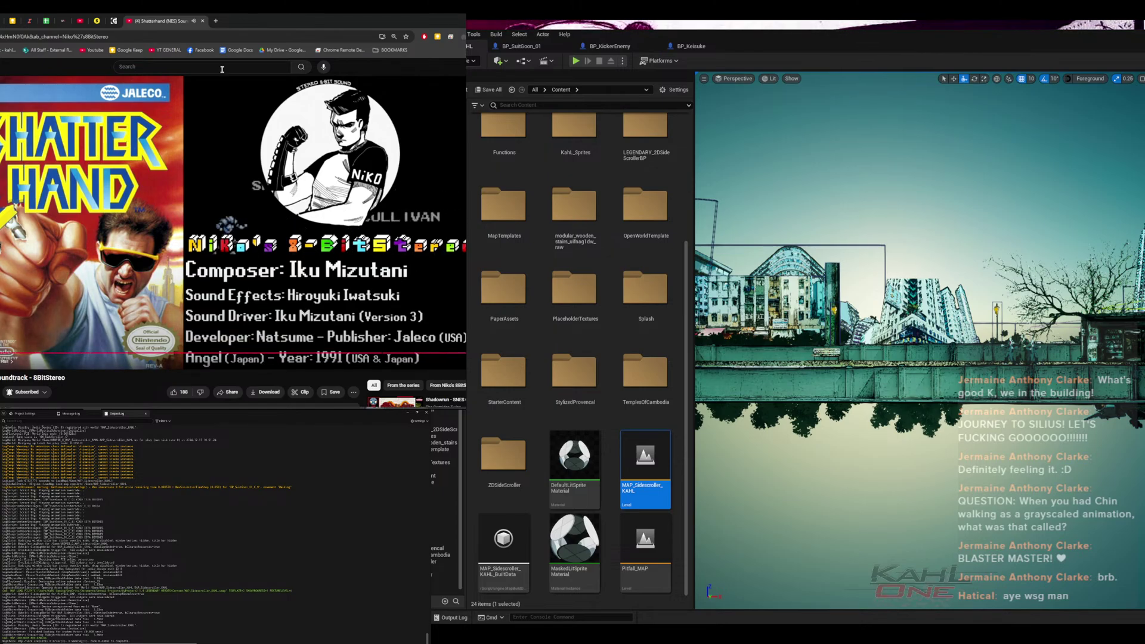
pyautogui.hotkey('alt', 'Tab')
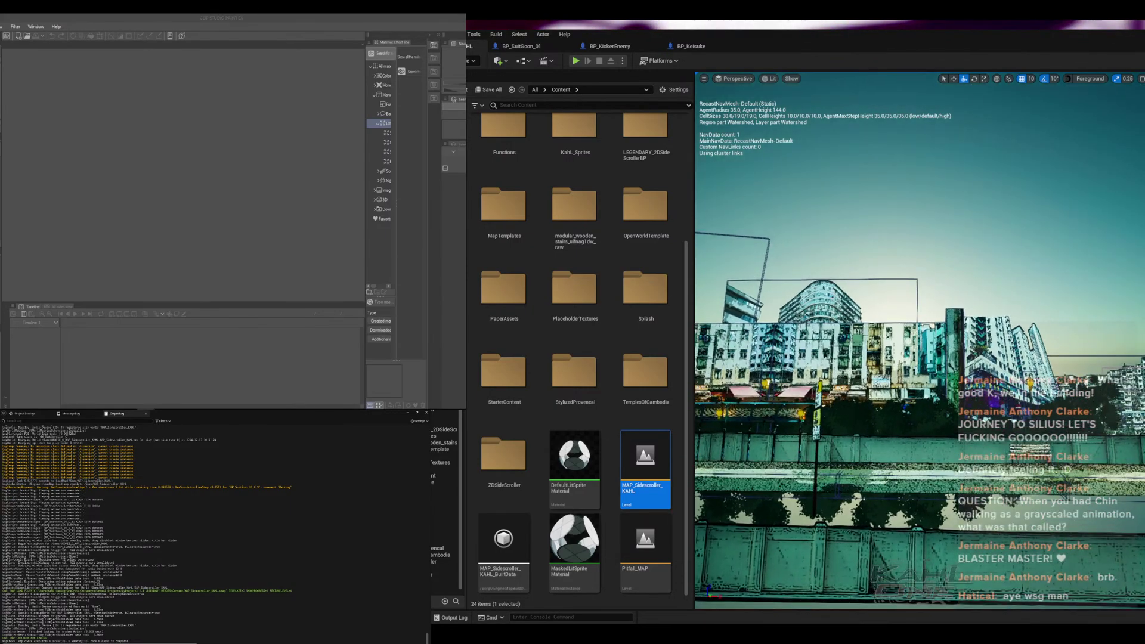
pyautogui.hotkey('alt', 'Tab')
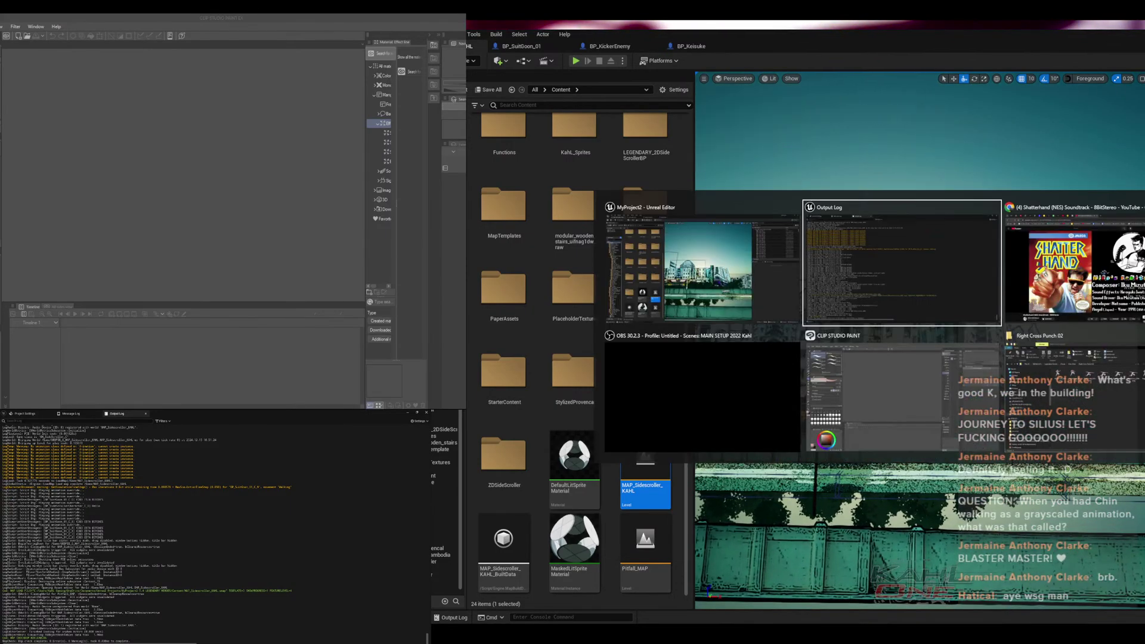